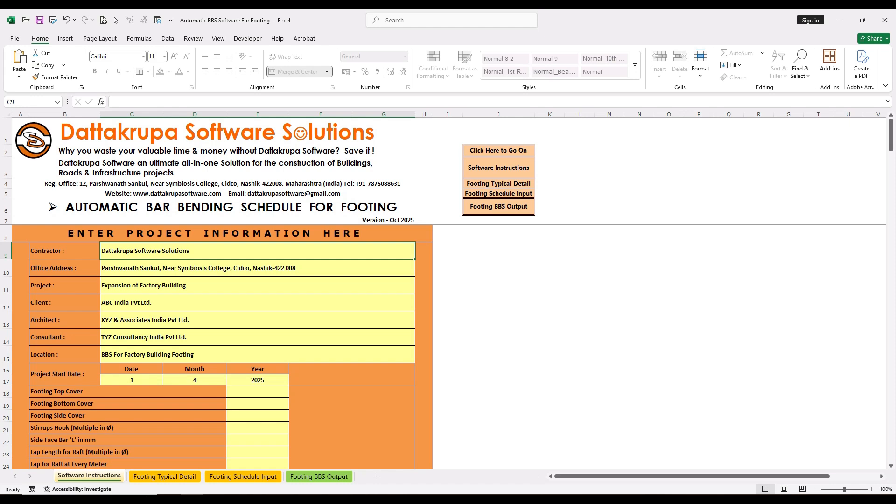
Step: Review the project information fields, from contractor and office address through project, client, architect and consultant to location
left_click_drag(70, 207, 401, 208)
left_click(257, 268)
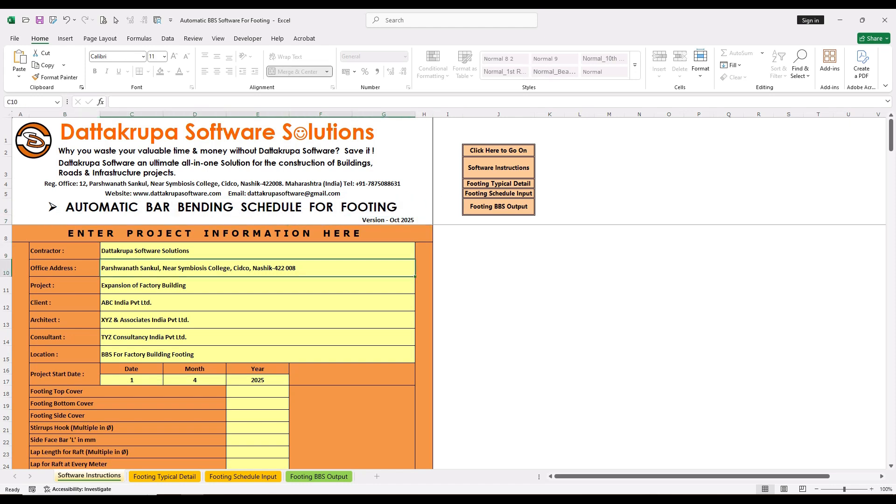
left_click(258, 251)
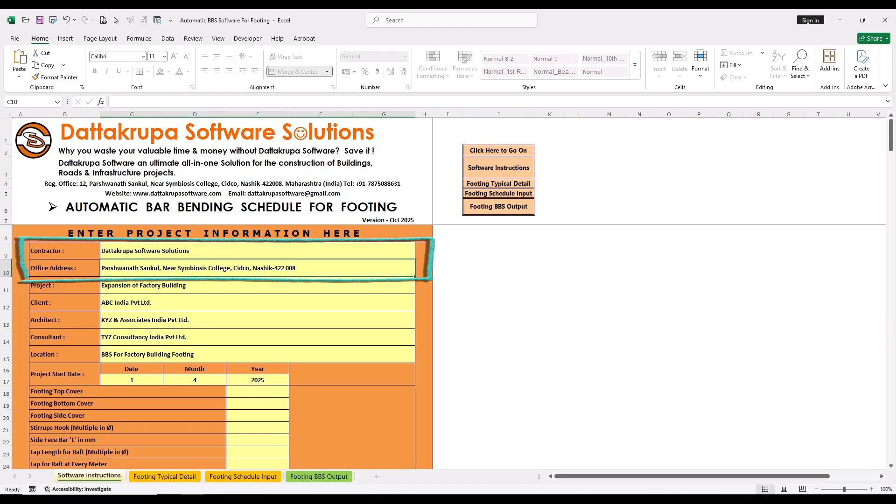
left_click_drag(257, 250, 257, 268)
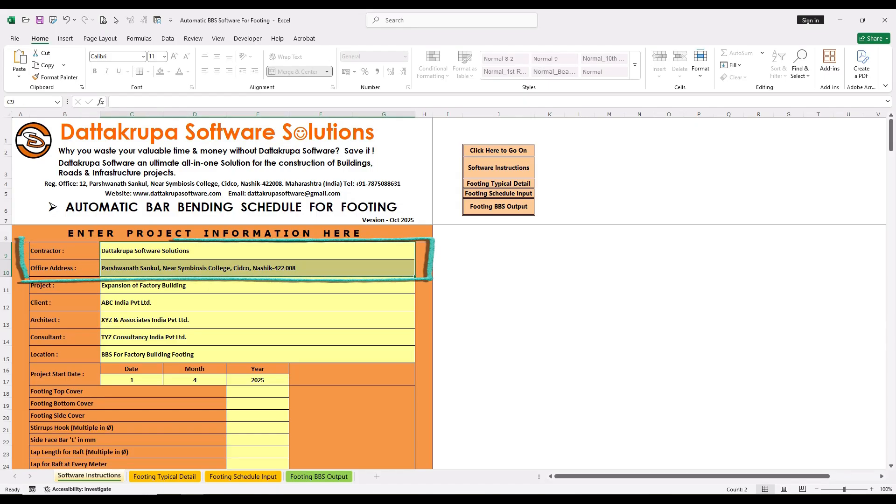
left_click(257, 285)
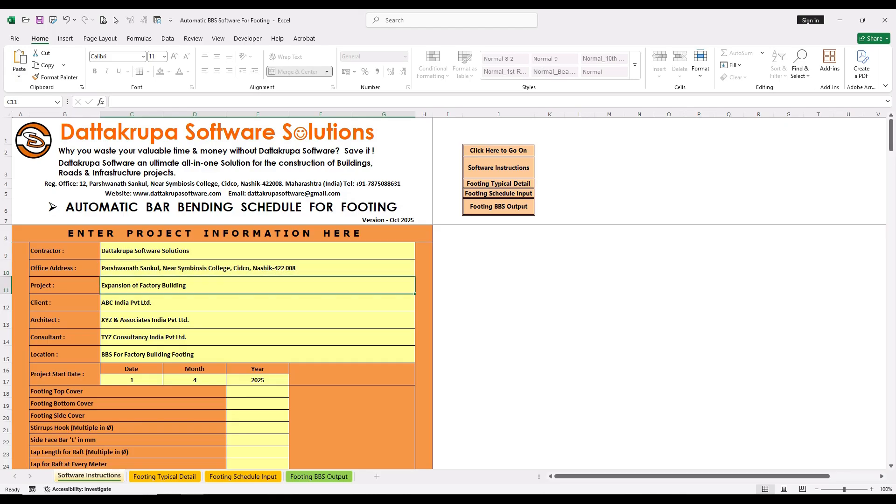
left_click(257, 302)
left_click(257, 319)
left_click(257, 337)
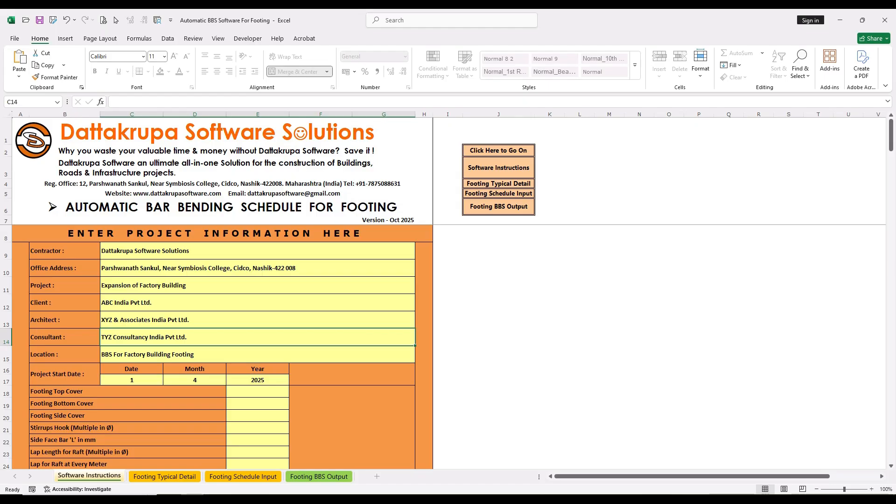
left_click(257, 354)
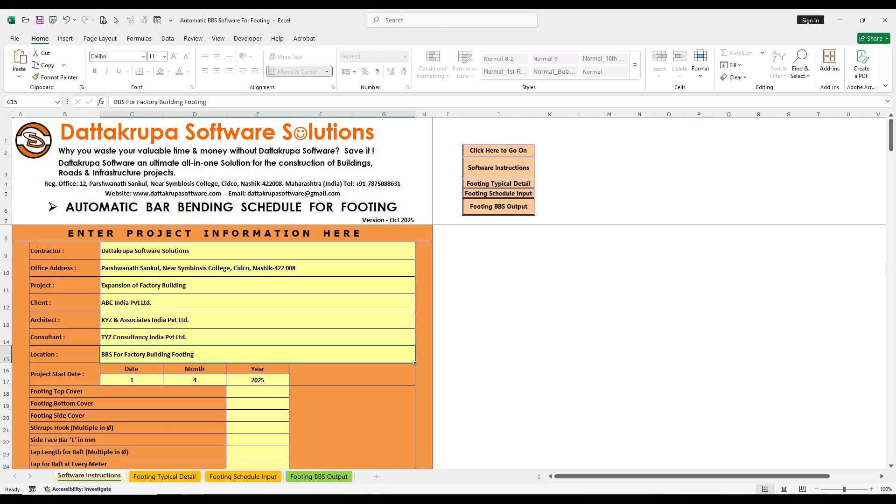
Step: Set the footing top cover, bottom cover and side cover to 50 each
left_click(257, 391)
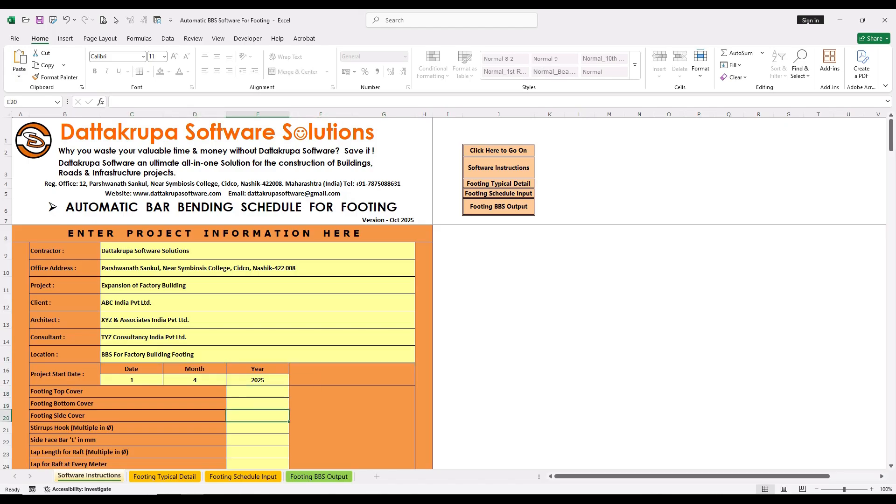
type("50")
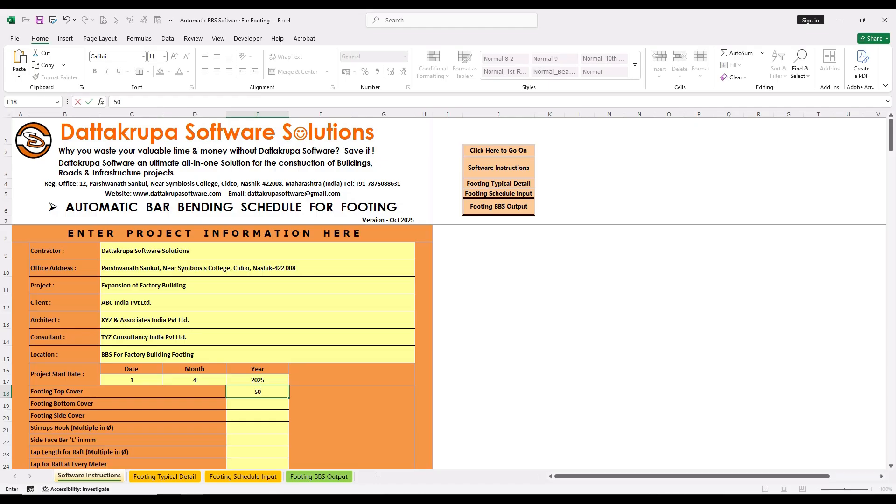
key("Return")
type("50")
key("Return")
type("50")
key("Return")
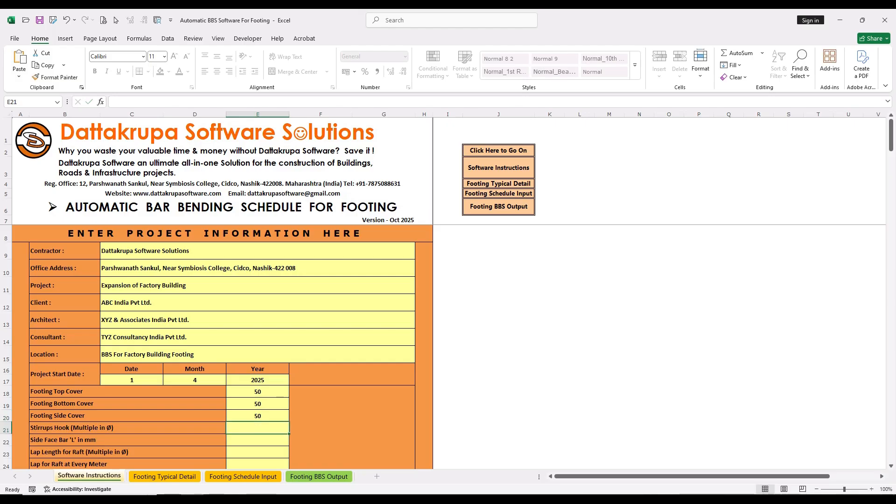
Step: Review the footing cover entries and the input fields for stirrups hook, raft lap length and raft lap at every meter
left_click_drag(258, 391, 257, 404)
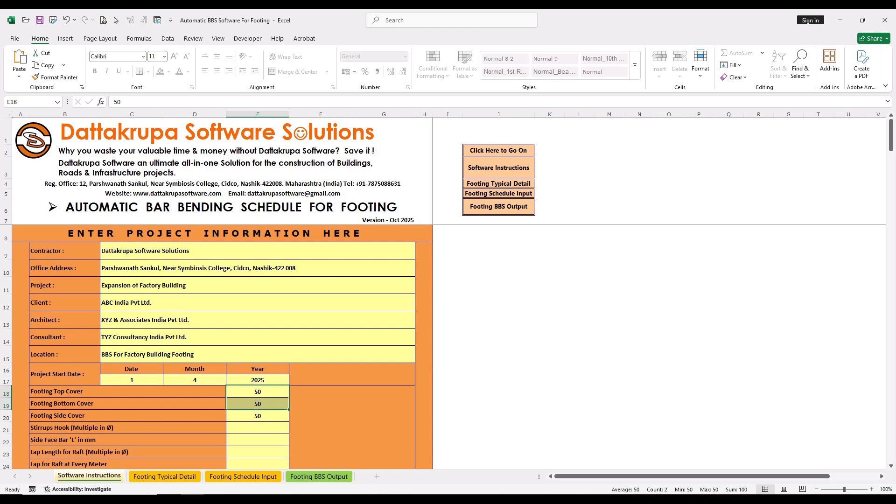
left_click(257, 428)
left_click(127, 428)
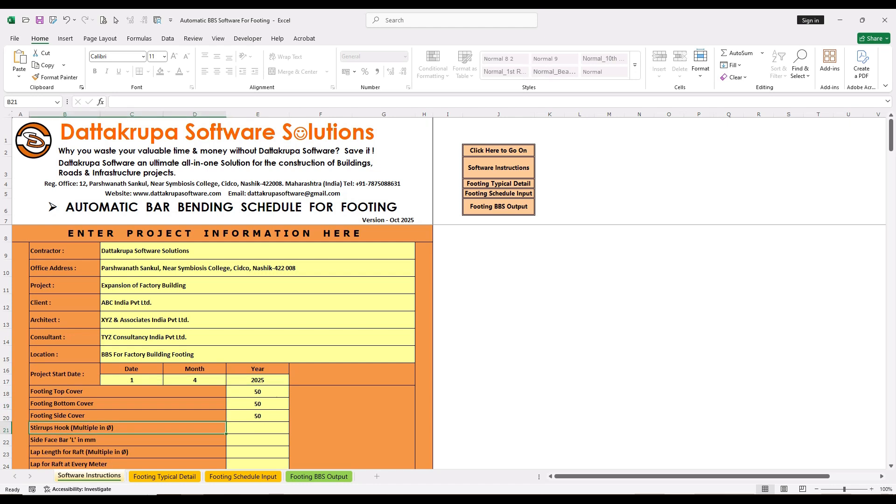
left_click(257, 428)
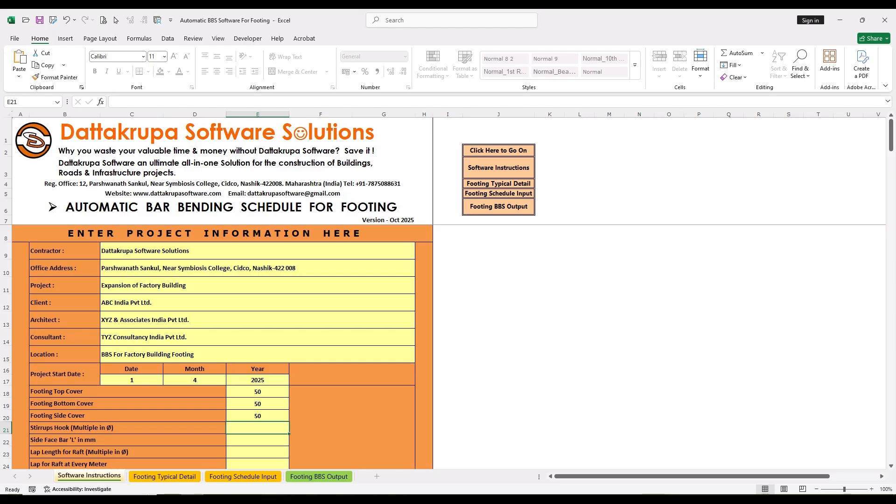
scroll(448, 345, "down", 1)
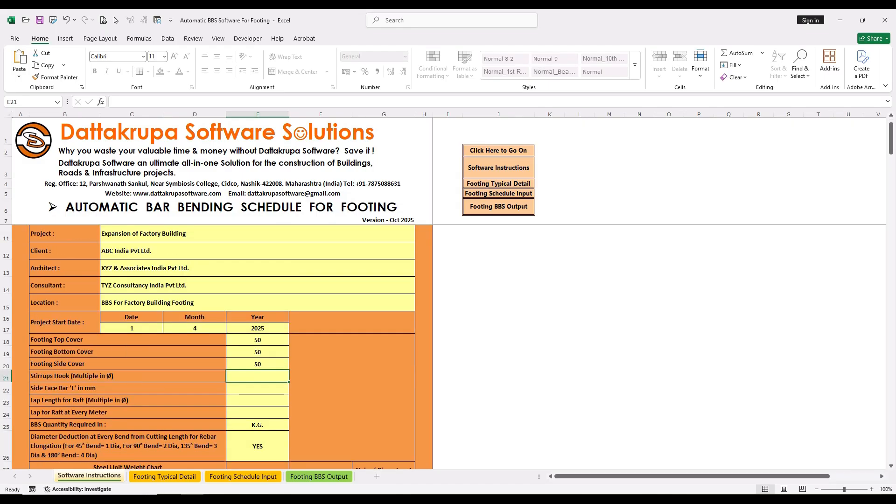
left_click_drag(126, 400, 257, 400)
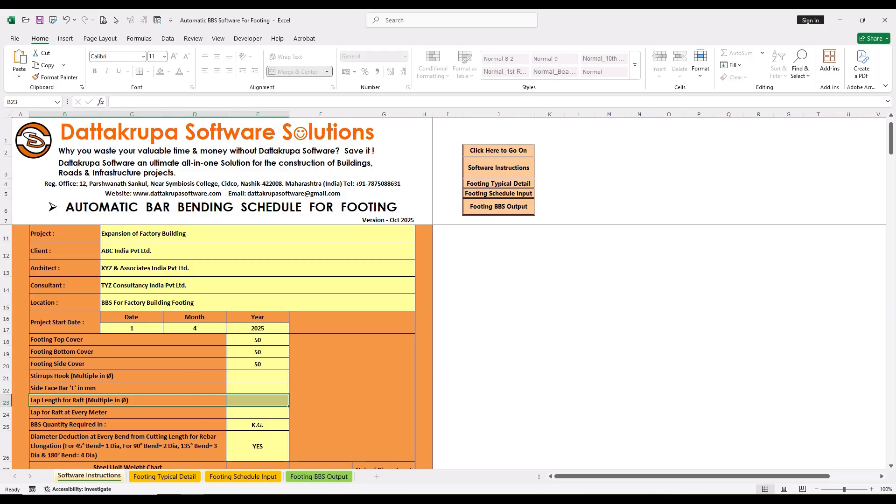
left_click(257, 400)
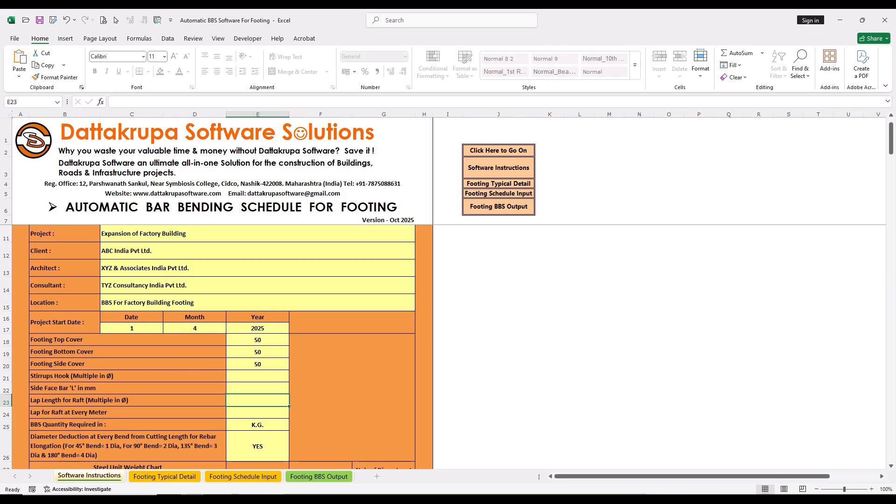
left_click(127, 412)
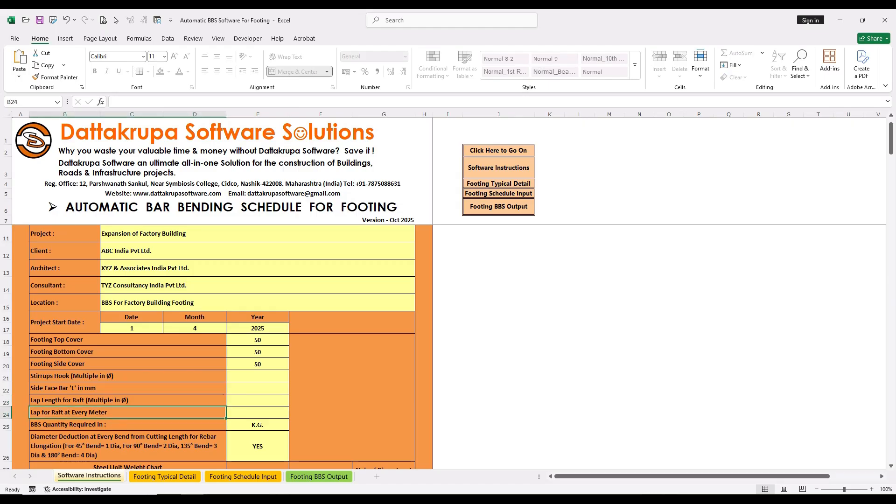
left_click(257, 412)
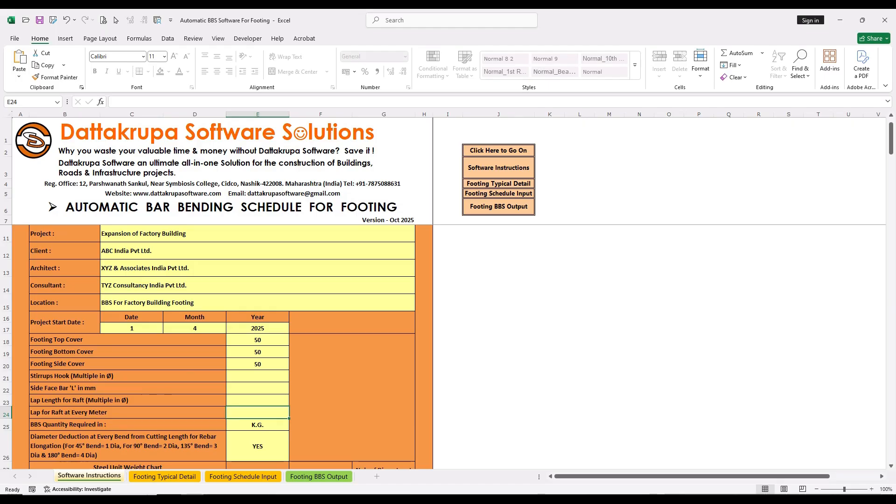
Step: Go through the unit options for the required BBS quantity and choose K.G
left_click(258, 424)
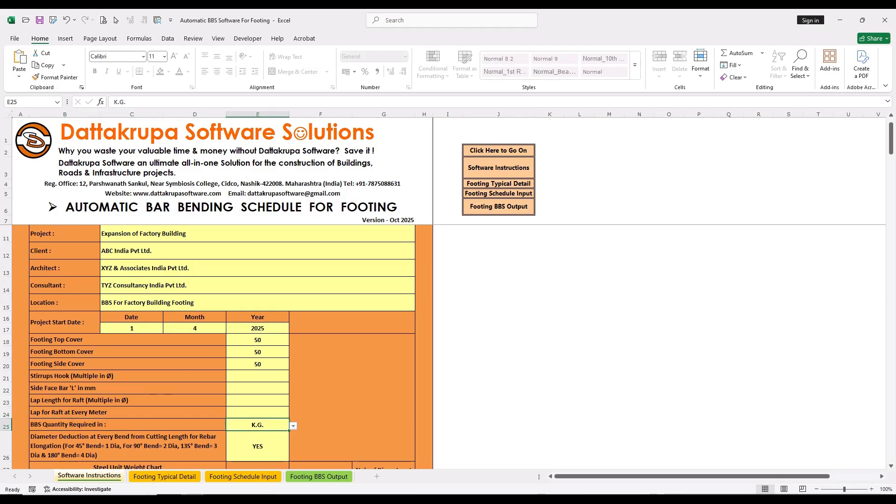
key("alt+Down")
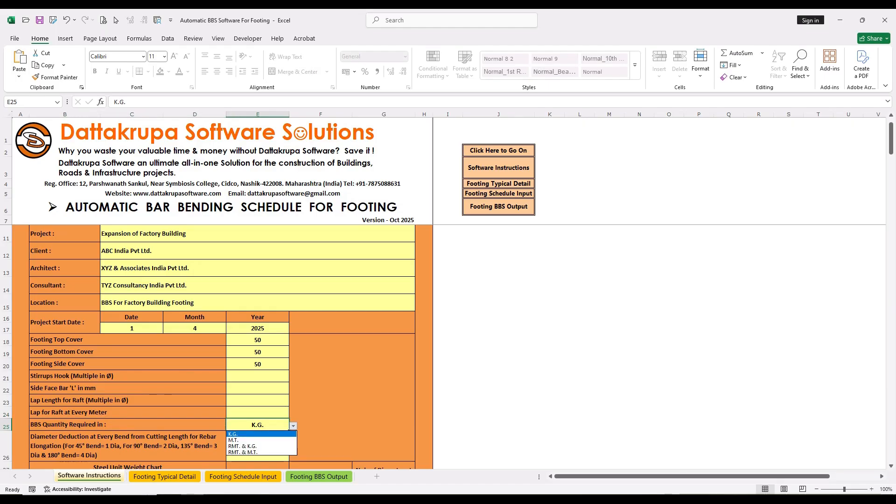
key("Down")
key("Down")
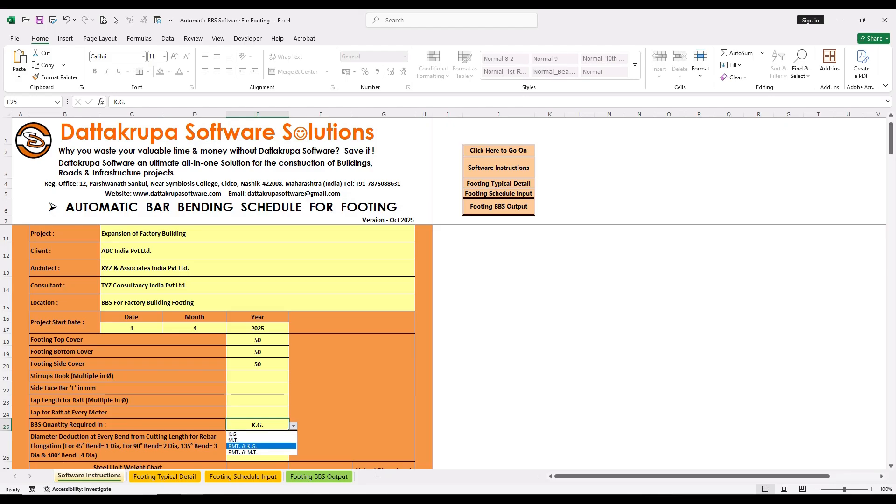
key("Down")
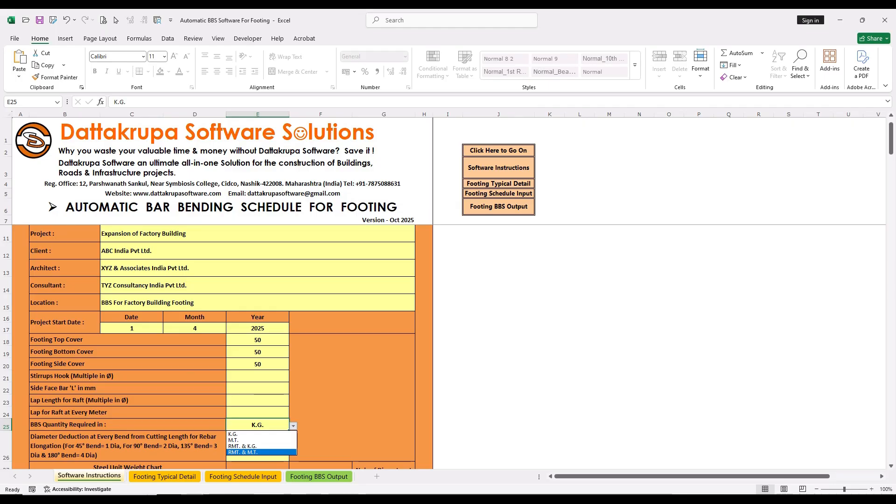
key("Up")
key("Up")
key("Up")
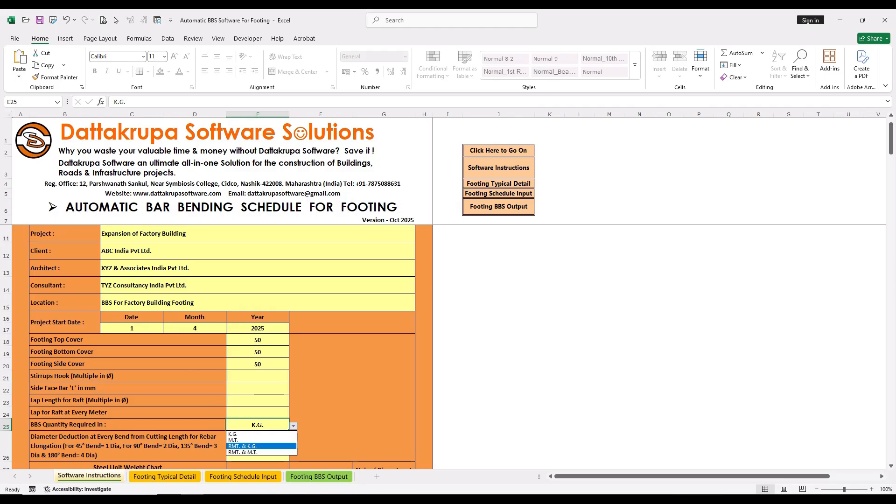
key("Return")
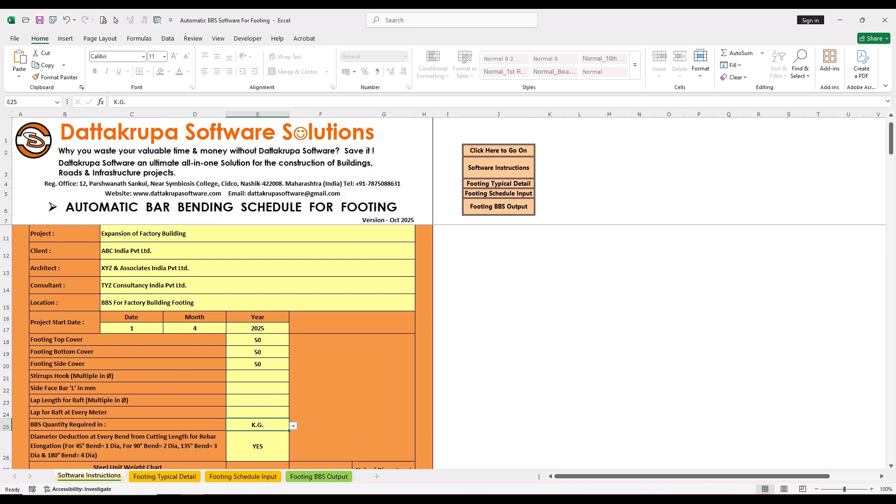
Step: Choose YES for the diameter deduction at every bend from the cutting length
key("Down")
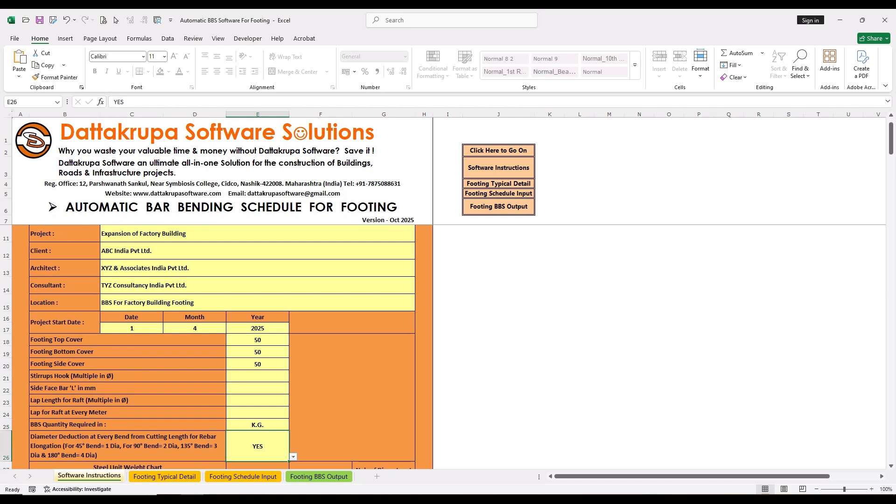
key("Left")
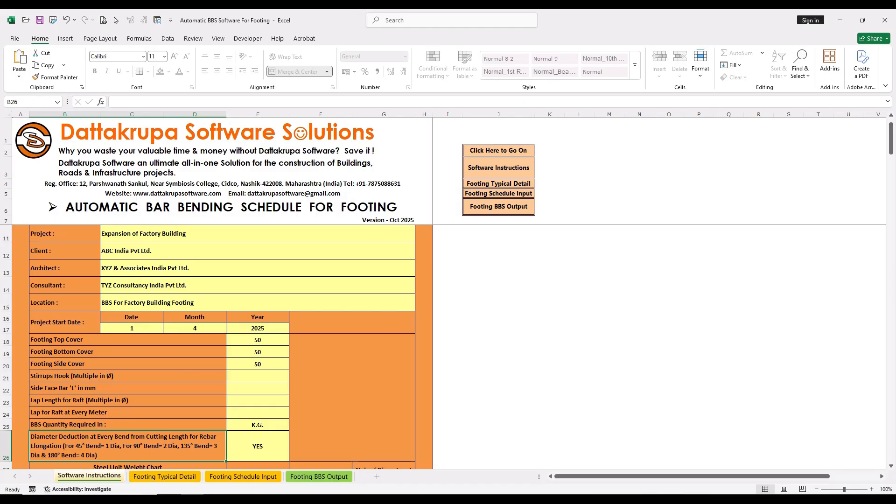
key("Right")
key("alt+Down")
key("Down")
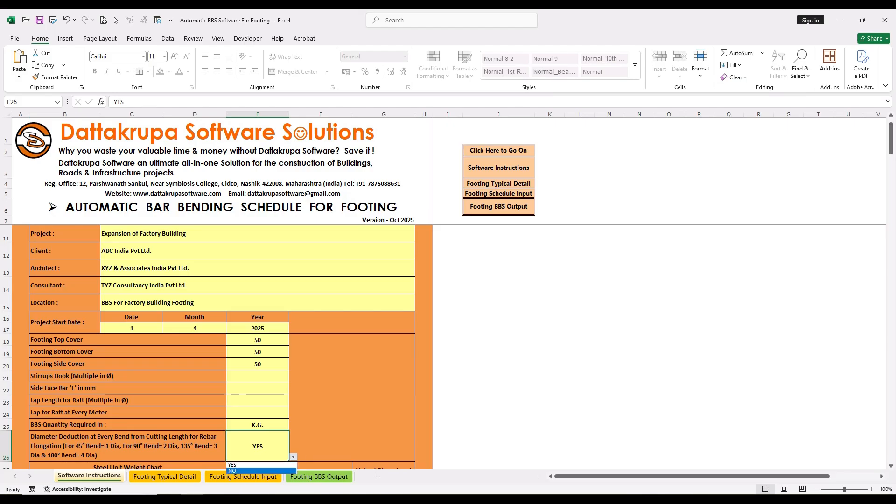
key("Up")
key("Return")
Step: Examine the steel unit weight chart's diameters, standard unit weights and considered unit weights, including their formulas
scroll(222, 347, "down", 4)
left_click_drag(127, 297, 189, 419)
left_click(131, 395)
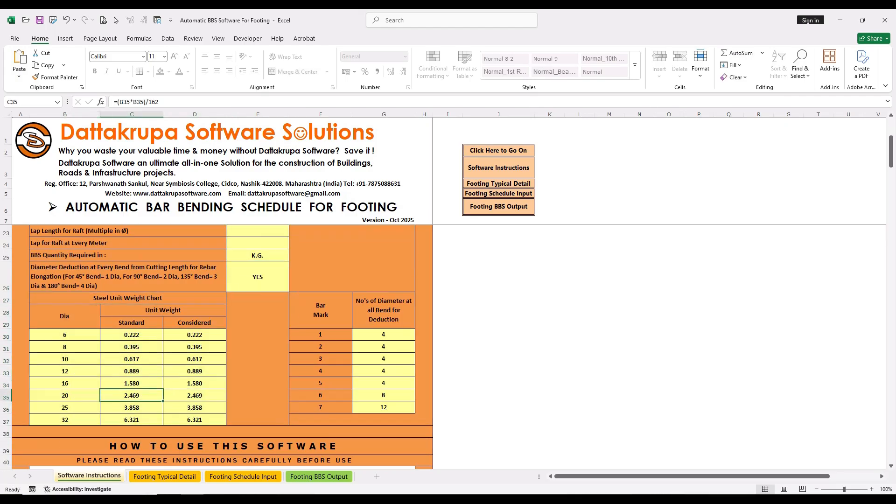
left_click_drag(194, 334, 194, 420)
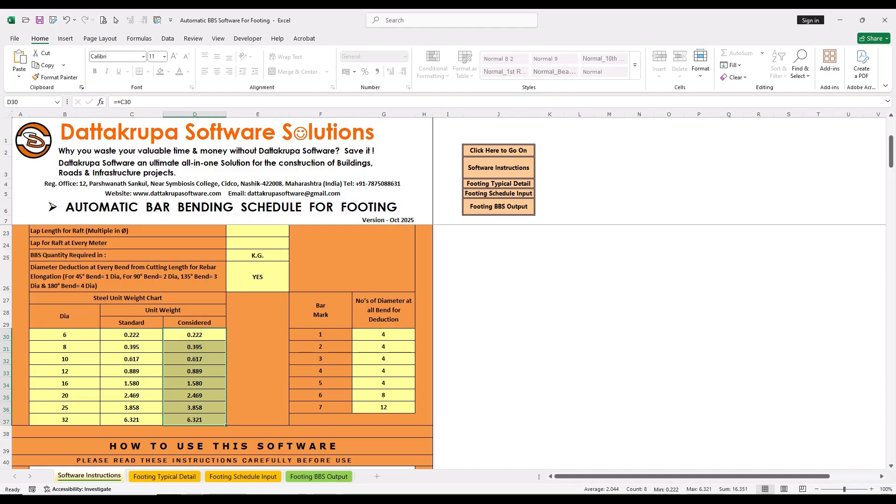
left_click(195, 359)
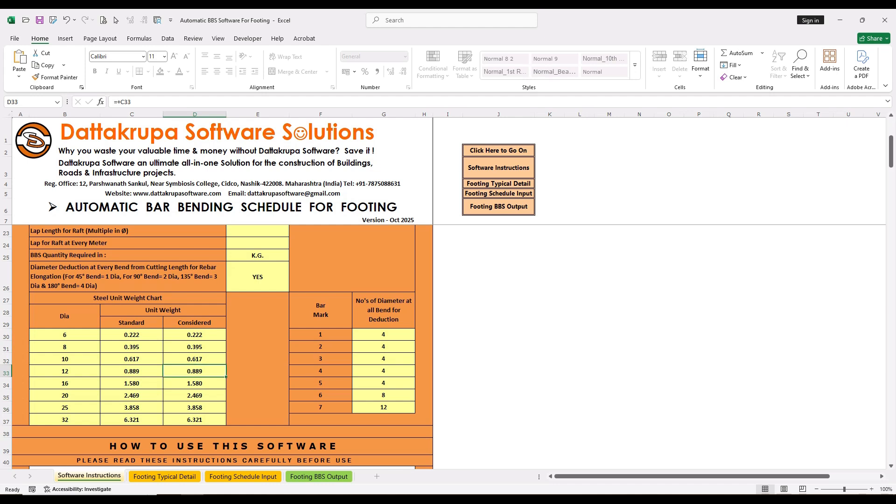
left_click_drag(65, 335, 64, 420)
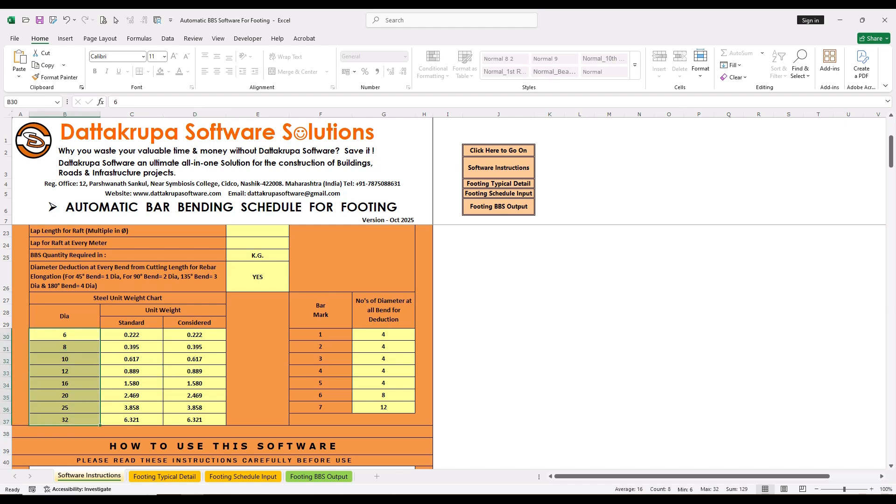
left_click_drag(131, 334, 131, 420)
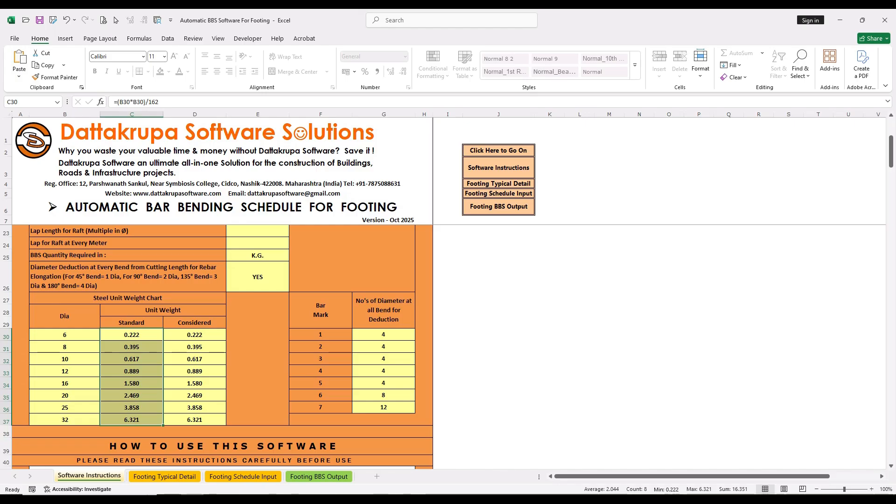
left_click(258, 371)
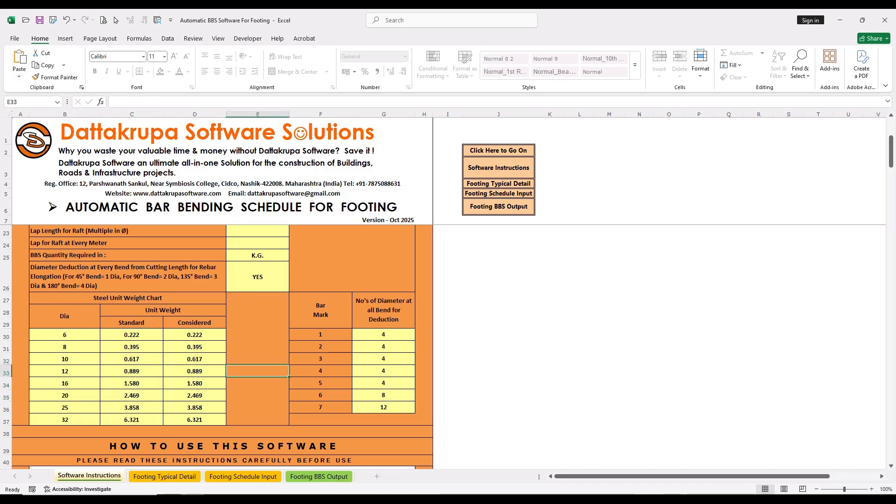
Step: Examine the bar mark table's numbers of diameters deducted at all bends
left_click_drag(321, 310, 384, 408)
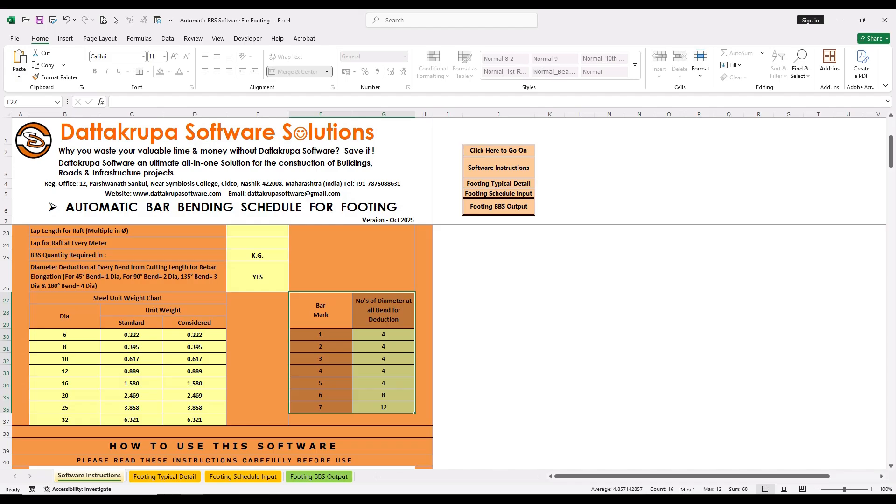
left_click(383, 383)
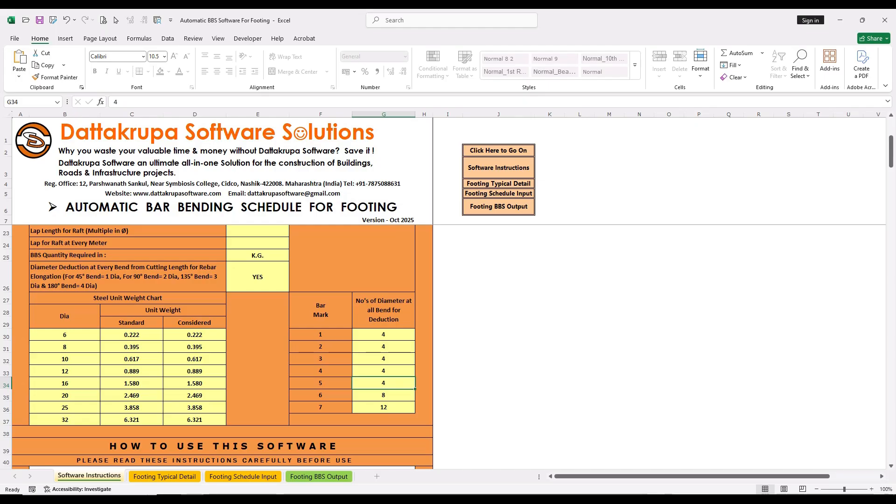
left_click(384, 335)
left_click(384, 347)
left_click(383, 359)
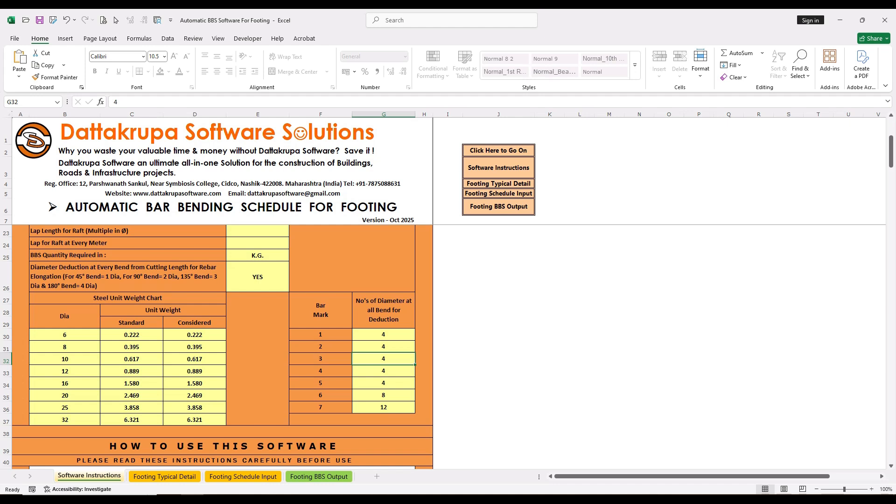
Step: Read through the software usage instructions, the frequently asked questions and the printing guidance below the reinforcement parameters
left_click(258, 277)
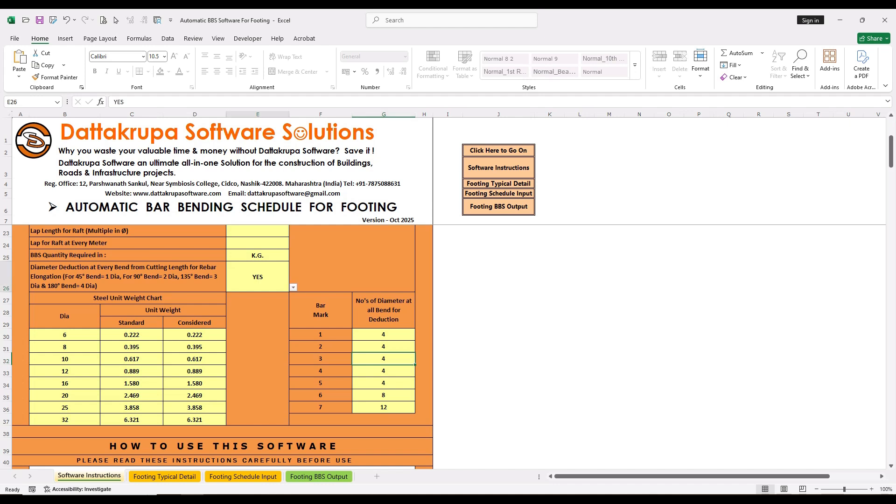
scroll(222, 345, "down", 1)
scroll(222, 345, "down", 3)
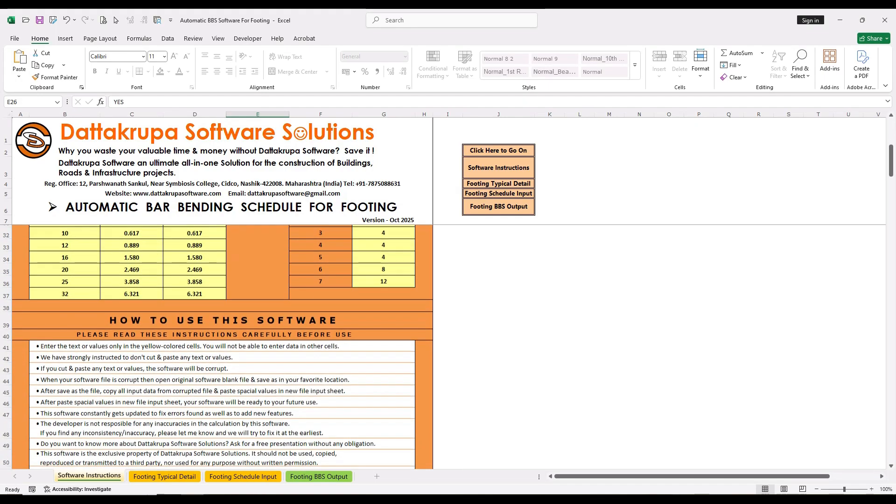
scroll(222, 345, "down", 1)
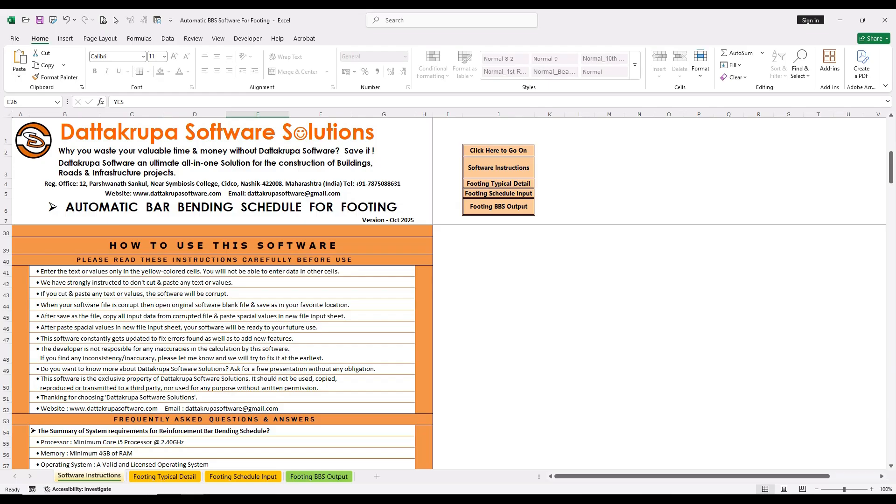
scroll(222, 345, "down", 4)
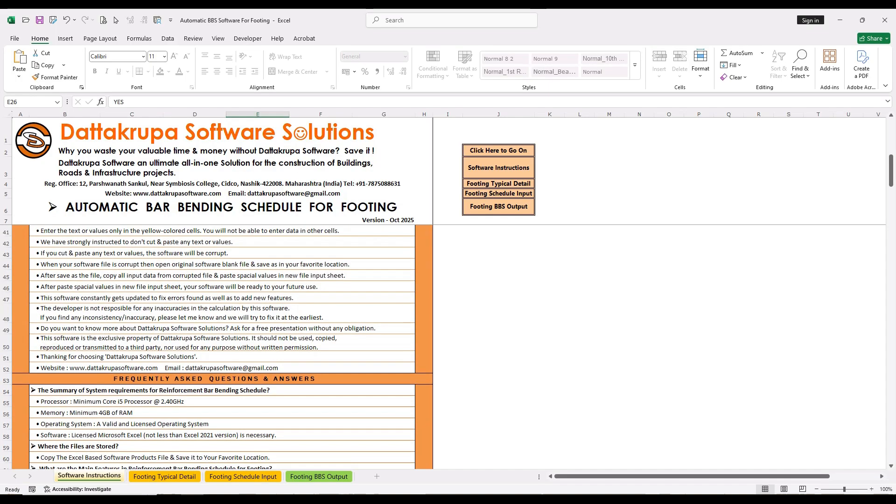
scroll(222, 345, "down", 4)
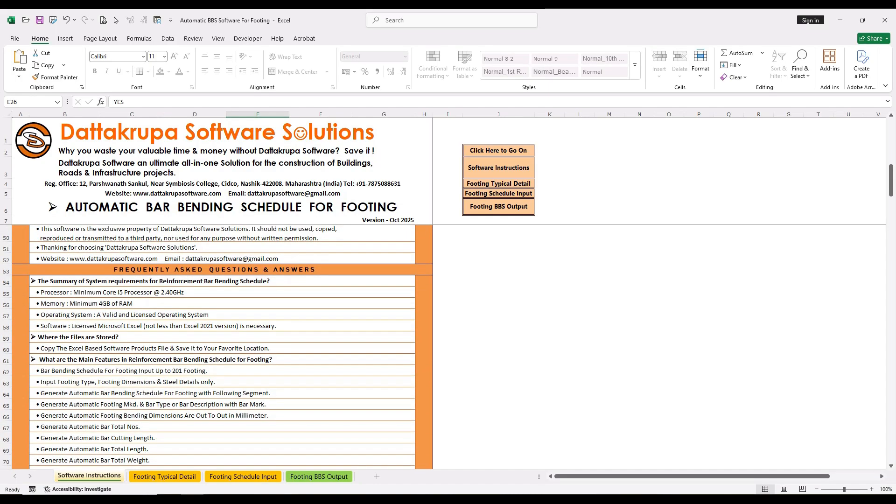
scroll(222, 345, "down", 6)
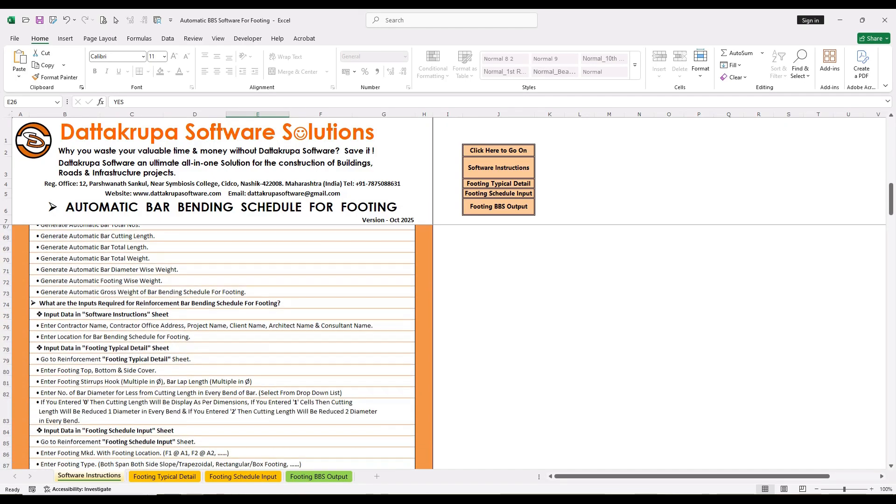
scroll(222, 345, "down", 2)
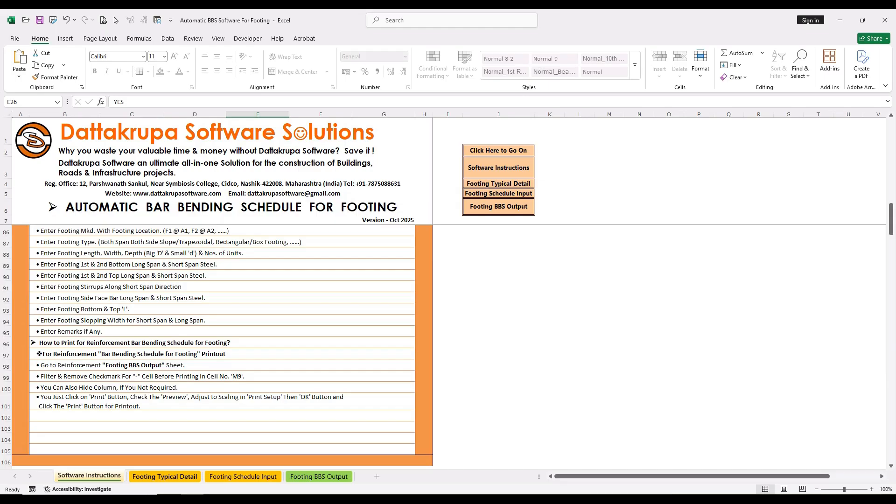
Step: Look through the Footing Typical Detail templates, the Footing Schedule Input sheet and the Footing BBS Output sheet
key("ctrl+Page_Down")
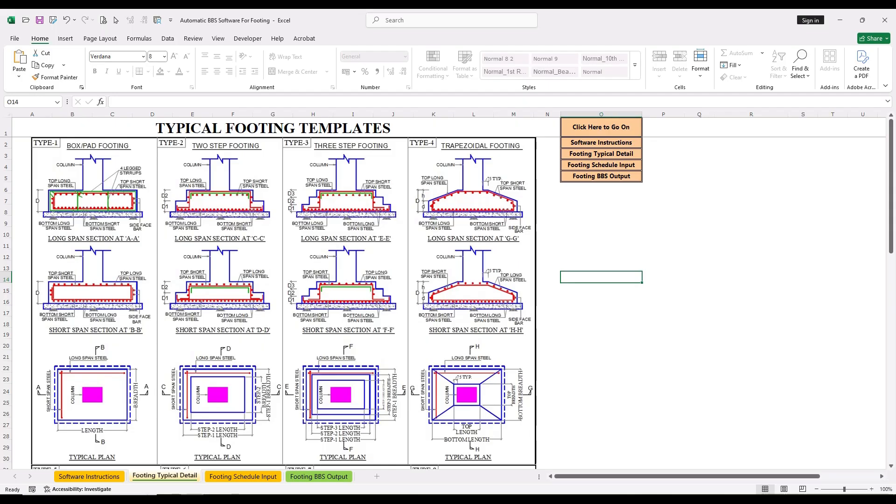
left_click(243, 476)
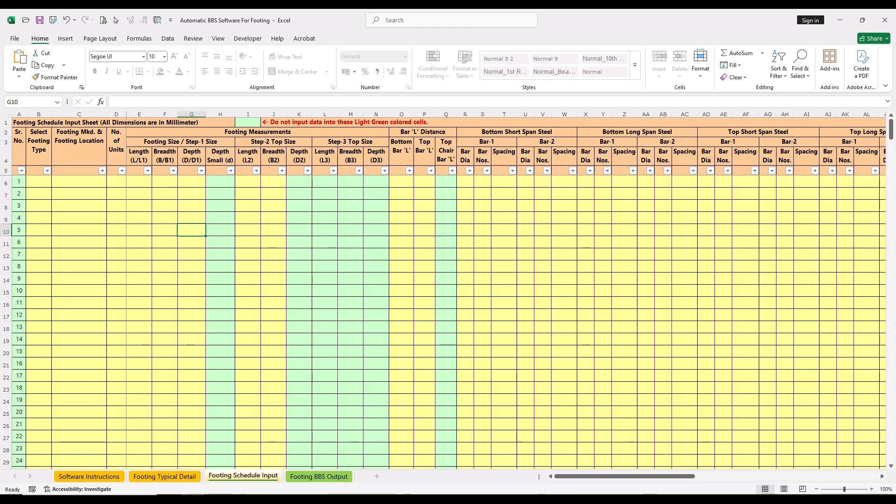
left_click(319, 476)
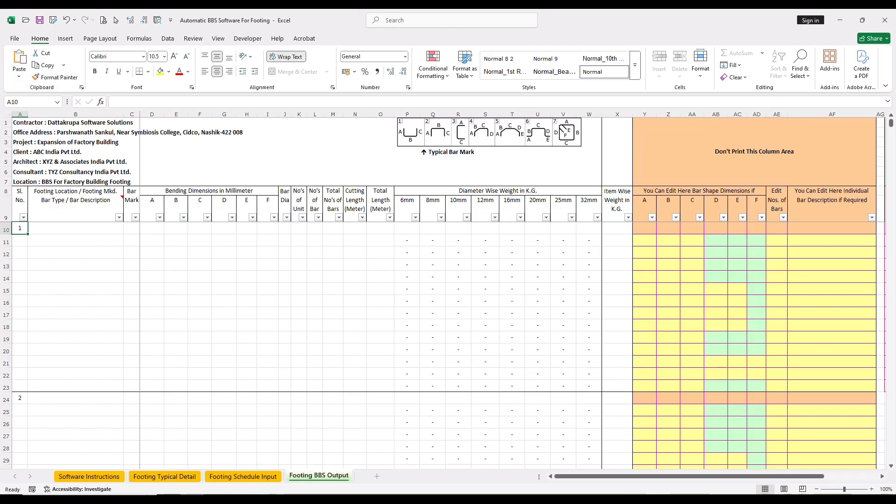
Step: Switch to the All Type Footing Foundation Details drawing in AutoCAD and look over its foundation layout, footing schedule and column schedule sheets
key("alt+Tab")
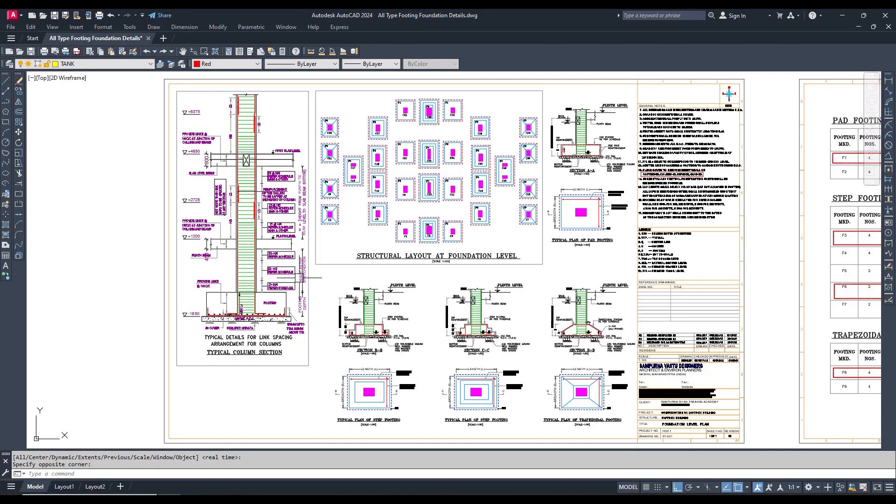
left_click(183, 51)
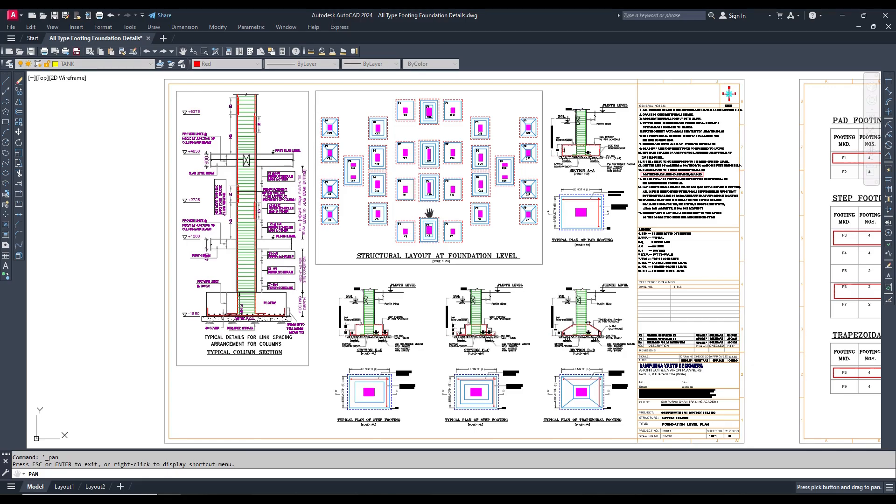
scroll(446, 216, "up", 2)
left_click_drag(447, 216, 408, 282)
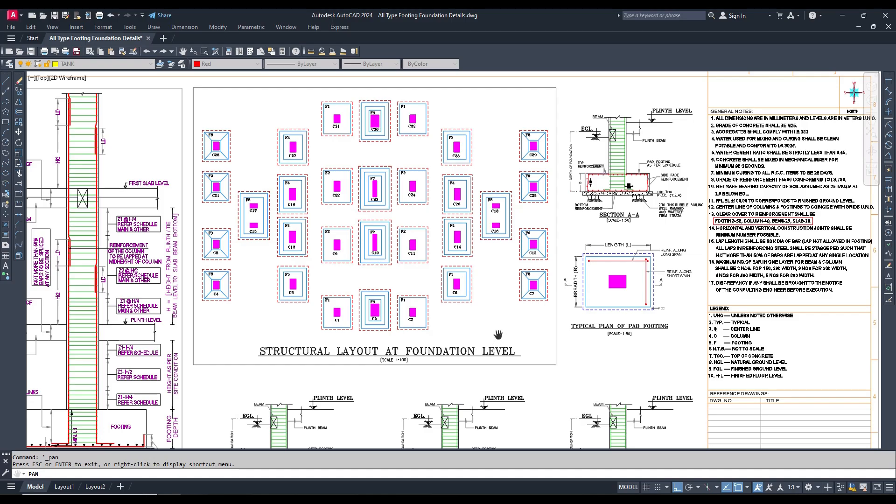
mouse_move(482, 318)
left_mouse_down()
mouse_move(382, 238)
mouse_move(437, 294)
mouse_move(389, 309)
left_mouse_up()
left_click_drag(497, 297, 131, 308)
scroll(432, 296, "down", 2)
left_click_drag(580, 305, 232, 253)
scroll(248, 260, "down", 4)
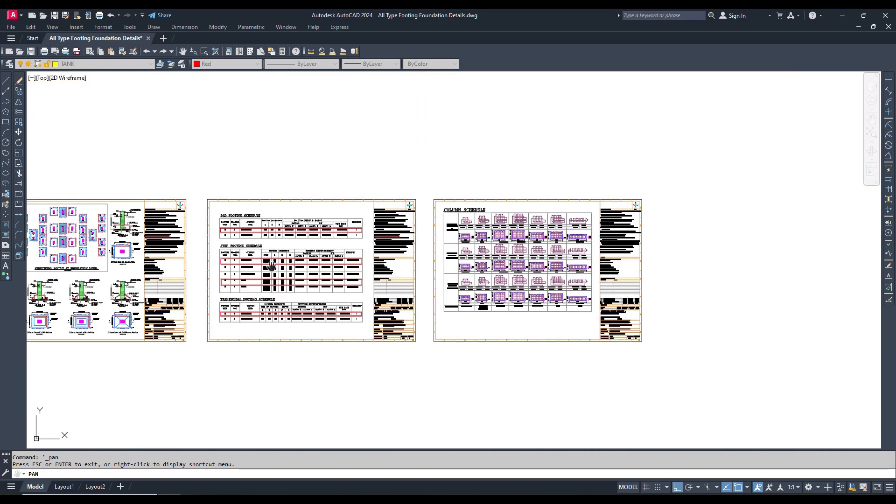
Step: Return from the footing schedules to the foundation level plan and review its structural layout and general notes
scroll(466, 266, "up", 2)
left_click_drag(392, 269, 444, 269)
left_click_drag(123, 268, 409, 270)
scroll(235, 255, "up", 4)
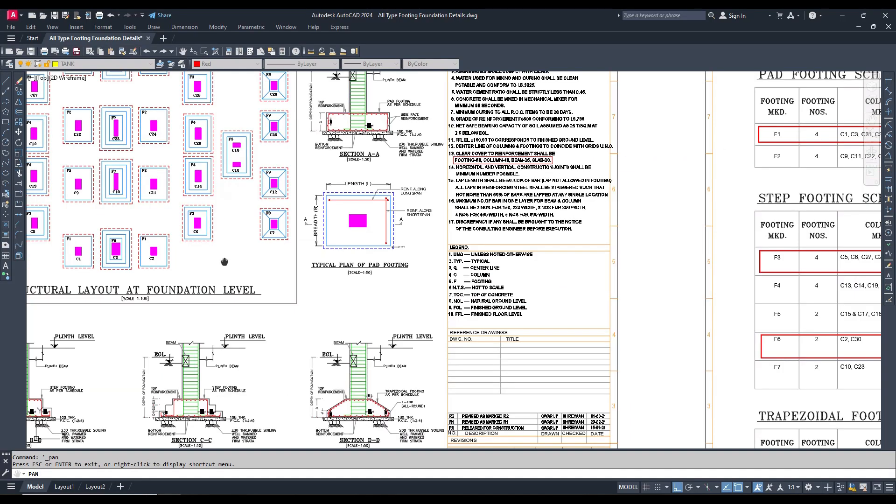
left_click_drag(224, 261, 436, 255)
left_click_drag(322, 190, 334, 269)
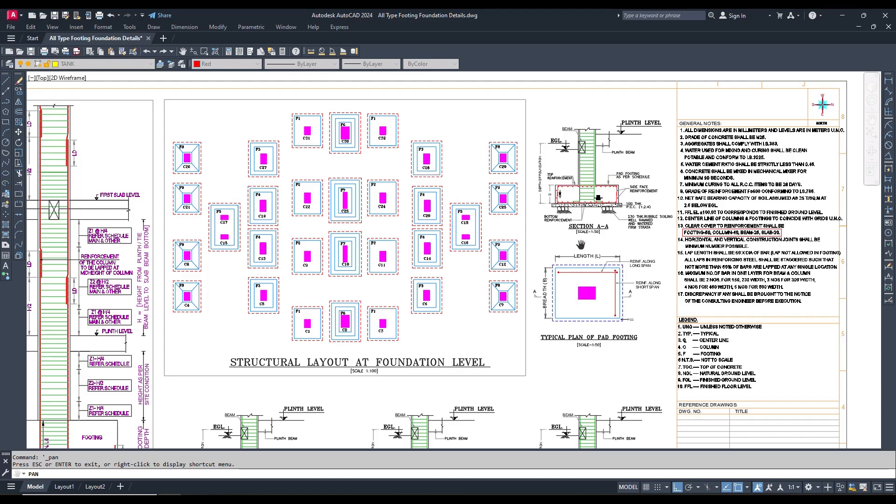
Step: Examine the pad footing's section A-A up close, including its top, bottom and side face reinforcement
scroll(581, 244, "up", 5)
scroll(591, 244, "down", 1)
scroll(555, 273, "down", 2)
left_click_drag(556, 273, 556, 274)
scroll(498, 251, "up", 2)
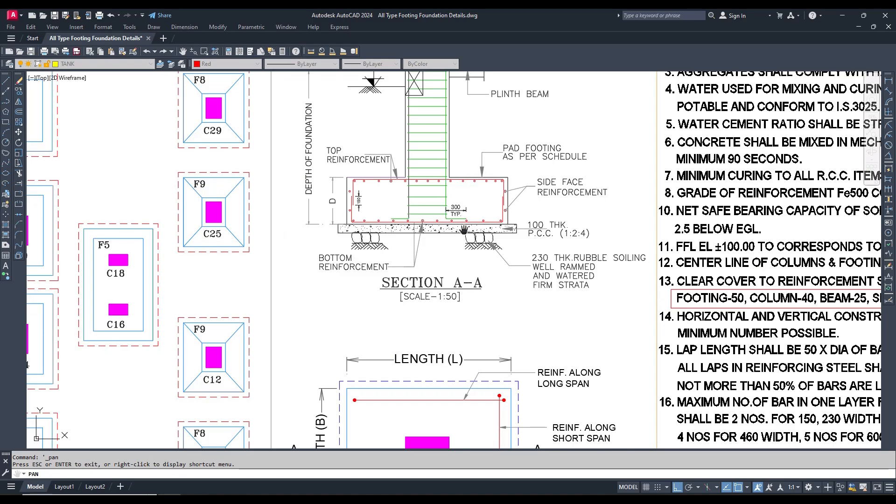
scroll(357, 205, "up", 3)
scroll(357, 202, "up", 2)
scroll(381, 198, "down", 2)
scroll(420, 231, "down", 2)
scroll(653, 219, "up", 2)
scroll(637, 251, "down", 2)
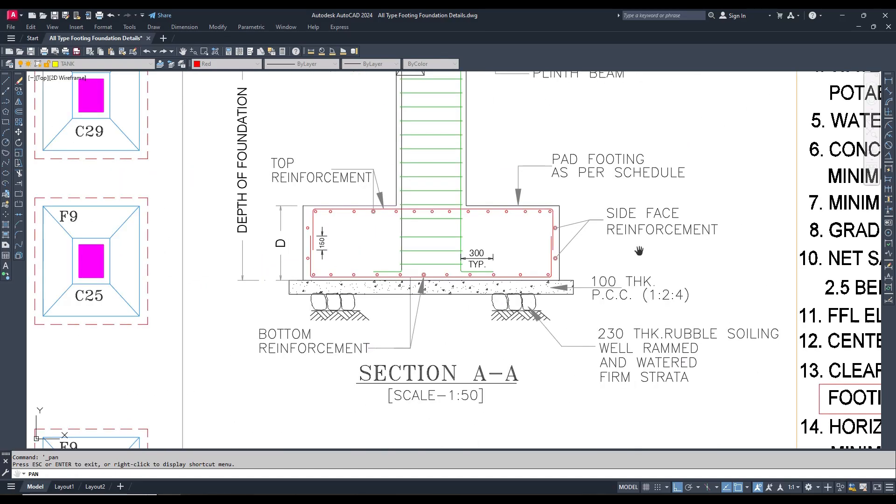
Step: Examine the two-step footing's section B-B, including step depths D1 and D2, the bar bends and the top and bottom reinforcement
scroll(579, 255, "down", 6)
scroll(621, 213, "up", 3)
left_click_drag(338, 345, 465, 225)
left_click_drag(373, 325, 377, 233)
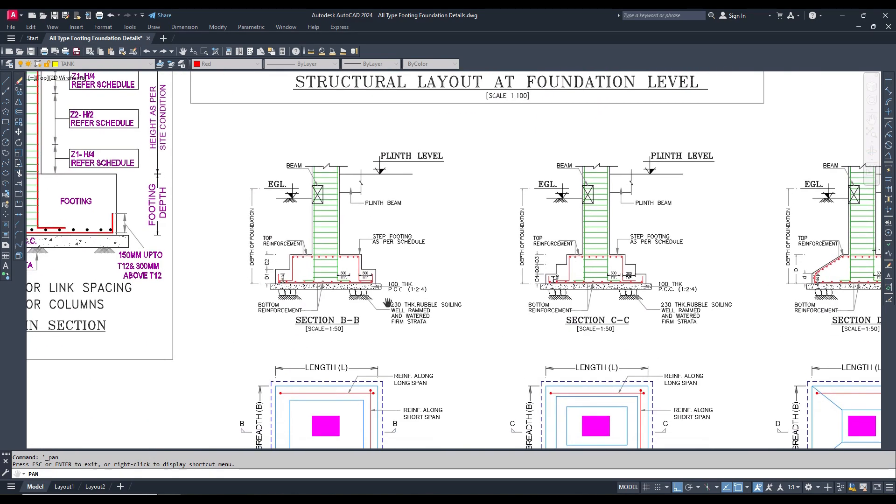
left_click_drag(387, 302, 388, 150)
scroll(359, 272, "up", 2)
left_click_drag(354, 237, 358, 263)
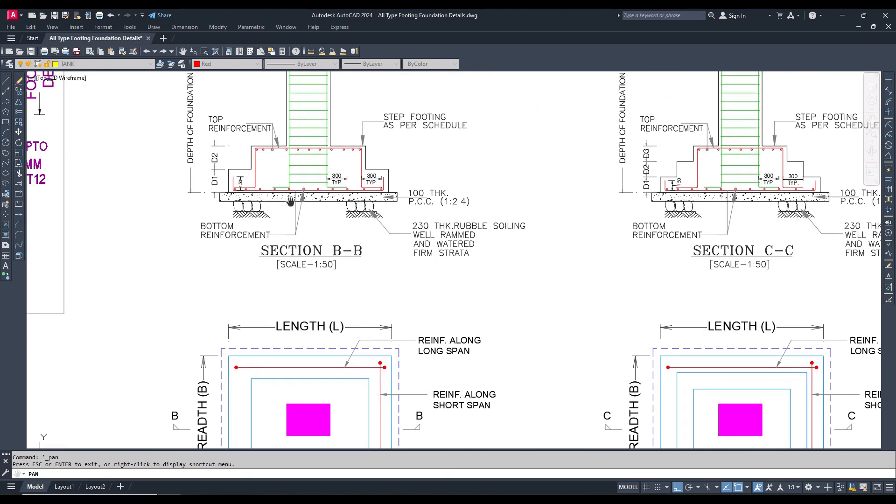
left_click_drag(334, 197, 331, 224)
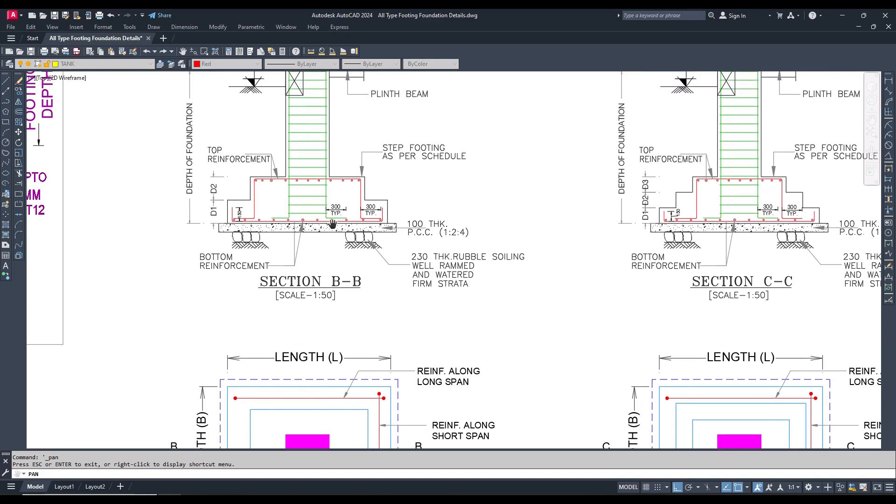
scroll(342, 190, "up", 2)
scroll(153, 235, "up", 3)
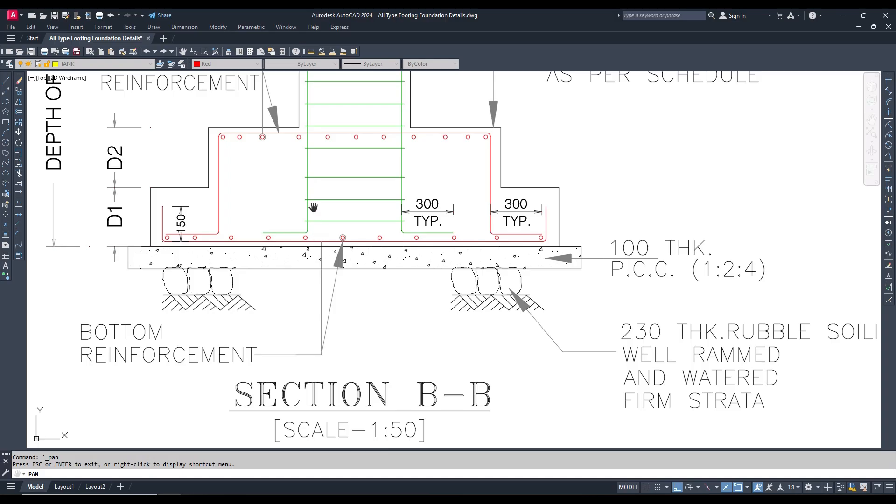
left_click_drag(311, 207, 301, 257)
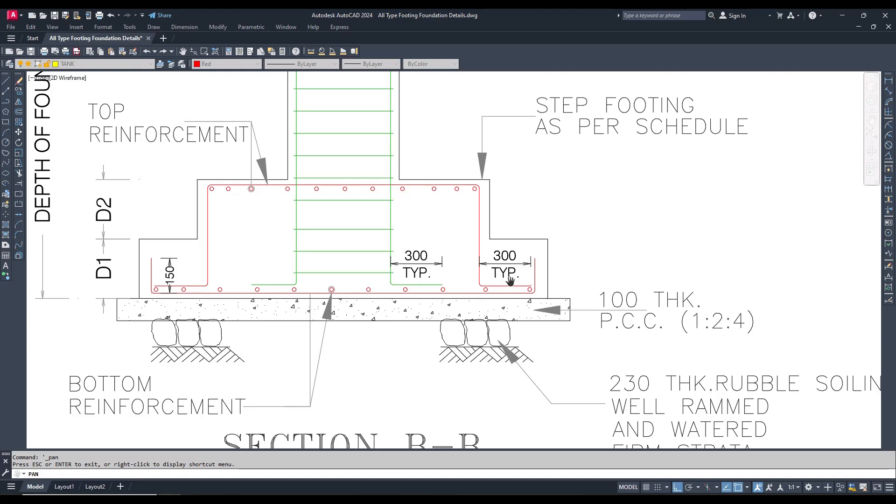
Step: Examine the three-step footing's section C-C, including step depths D1 to D3 and the top and bottom reinforcement
scroll(510, 280, "down", 3)
scroll(467, 286, "down", 3)
mouse_move(651, 292)
left_mouse_down()
mouse_move(449, 247)
mouse_move(373, 241)
left_mouse_up()
mouse_move(461, 226)
left_mouse_down()
mouse_move(445, 280)
mouse_move(410, 288)
mouse_move(413, 303)
left_mouse_up()
scroll(445, 280, "up", 6)
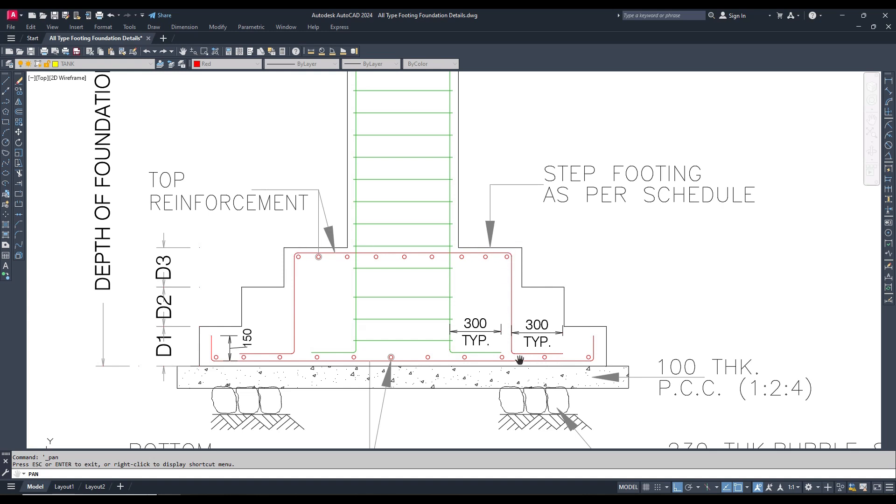
scroll(507, 308, "down", 2)
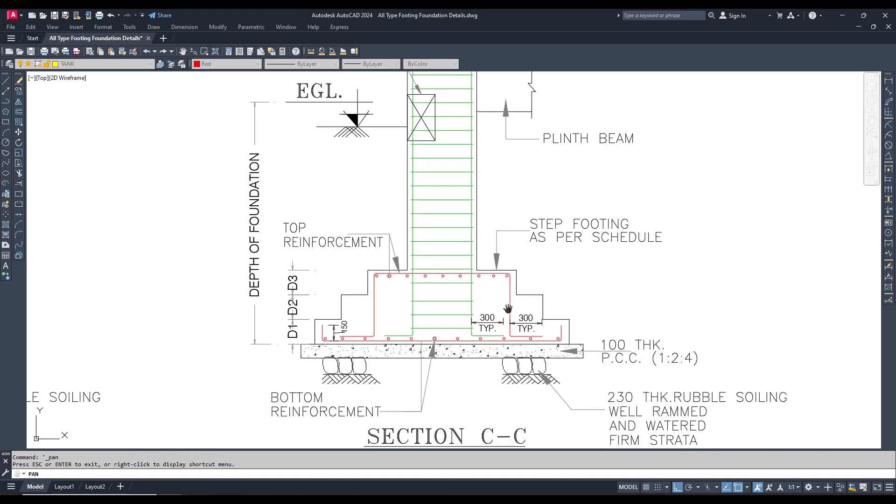
Step: Examine the trapezoidal footing's section D-D with its depths D and d, offset P and sloping top reinforcement
left_click_drag(520, 333, 375, 259)
scroll(346, 258, "down", 4)
left_click_drag(602, 324, 410, 276)
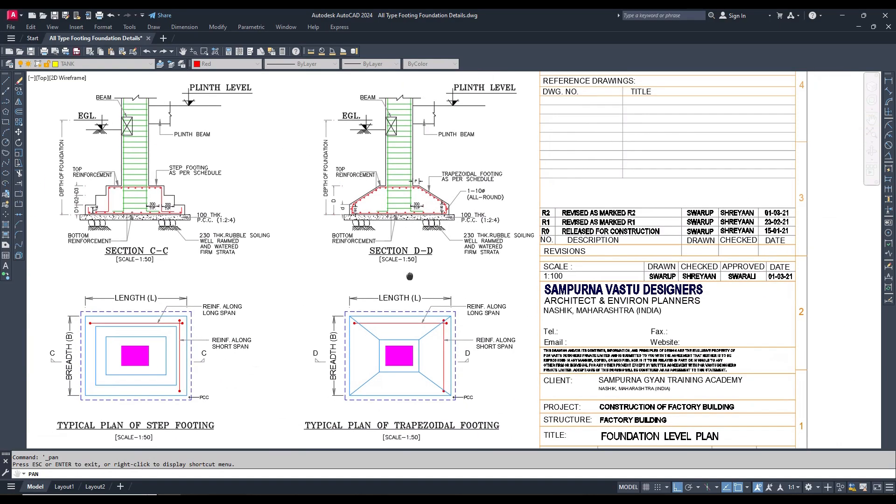
scroll(409, 276, "up", 2)
left_click_drag(395, 243, 398, 312)
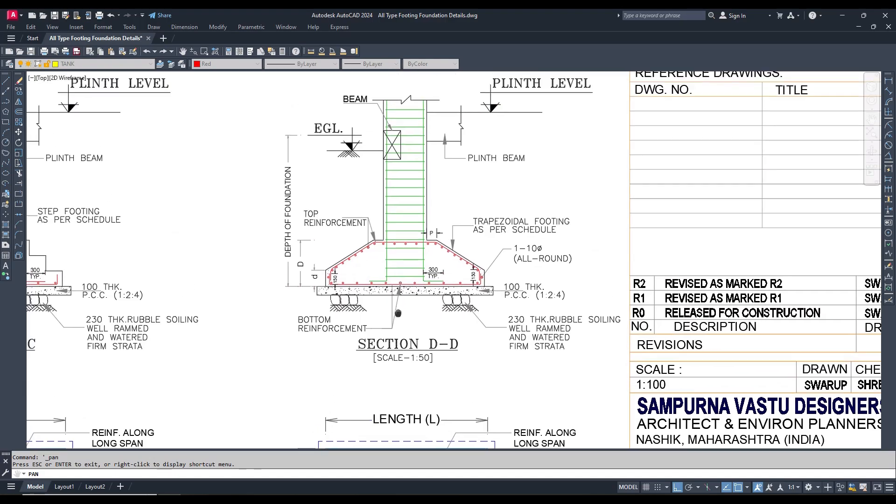
scroll(379, 276, "up", 4)
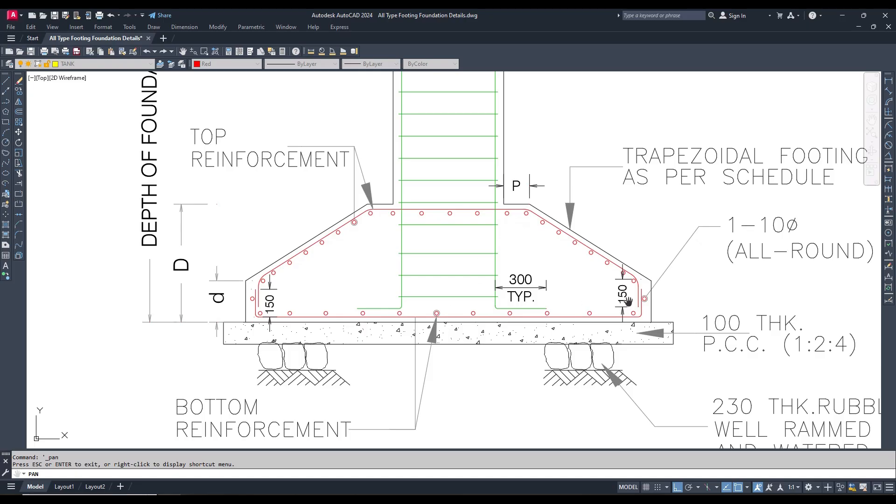
Step: Inspect the bar ends and the all-round side bar at both edges of the trapezoidal footing section
scroll(644, 302, "up", 4)
scroll(531, 312, "down", 3)
scroll(250, 303, "up", 1)
scroll(312, 290, "down", 1)
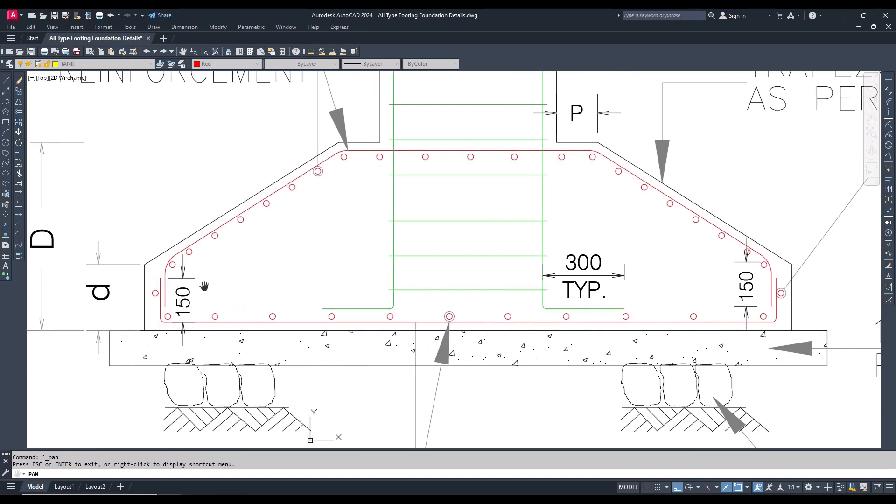
left_click_drag(265, 247, 149, 287)
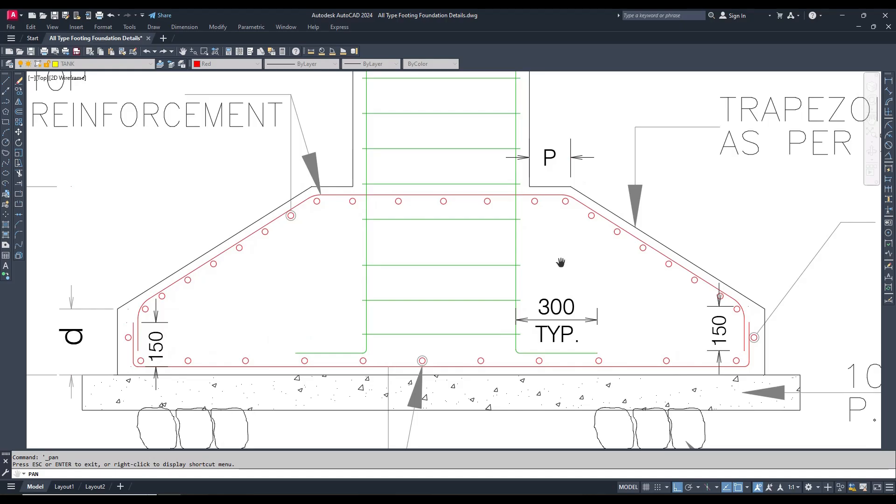
scroll(566, 251, "down", 2)
scroll(606, 252, "up", 2)
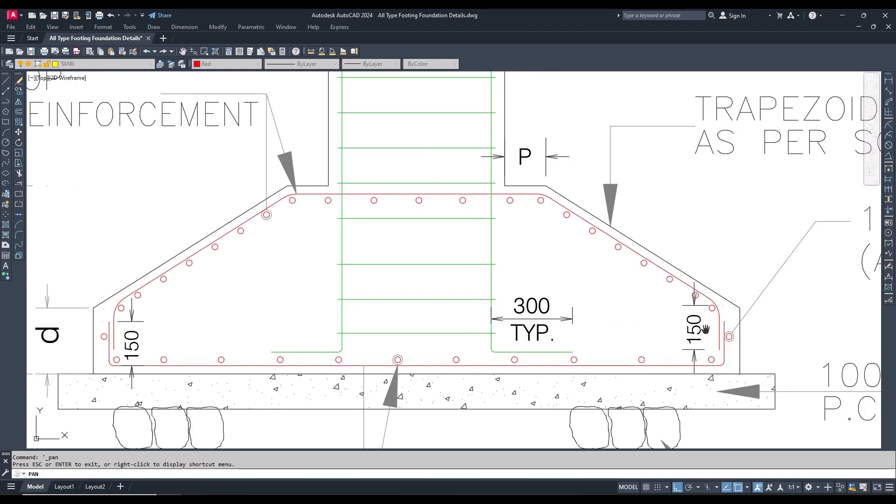
scroll(578, 283, "down", 2)
left_click_drag(618, 287, 571, 287)
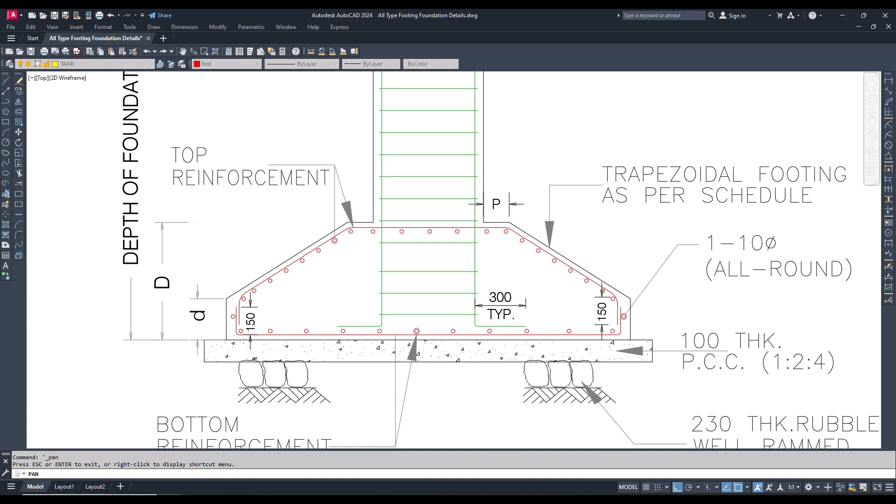
scroll(496, 223, "down", 2)
scroll(570, 284, "up", 2)
scroll(596, 280, "up", 2)
scroll(672, 252, "down", 3)
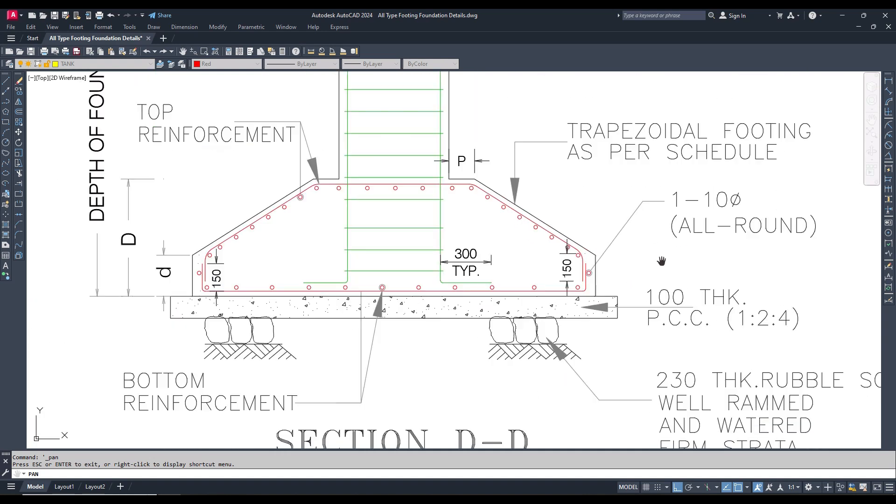
scroll(658, 244, "down", 2)
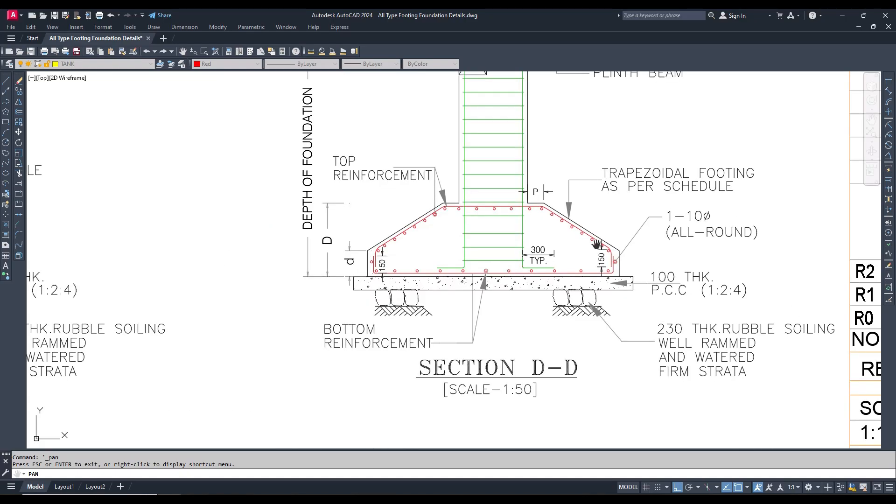
Step: Look over the foundation plan sheet again with all the footing sections and typical plans in view
scroll(587, 248, "down", 7)
scroll(490, 239, "up", 5)
scroll(465, 220, "down", 5)
left_click_drag(455, 190, 468, 256)
scroll(468, 255, "up", 2)
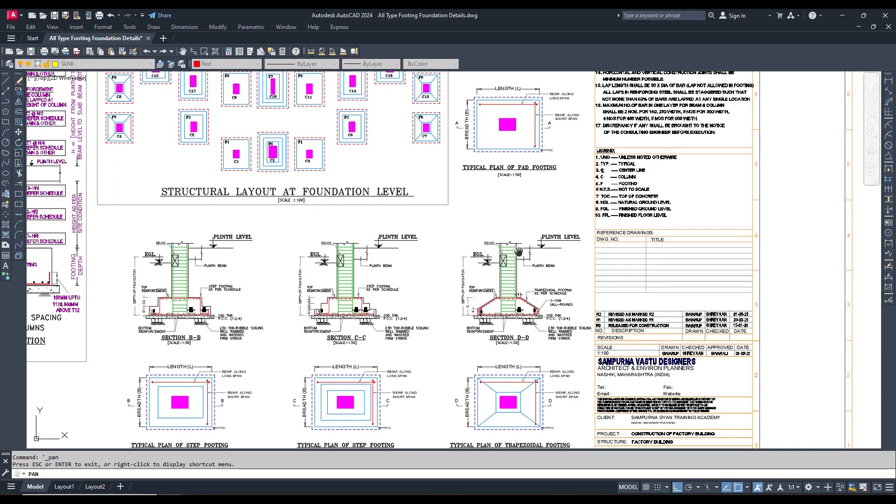
Step: Examine general note 13 on the foundation sheet for the clear cover to footing reinforcement
scroll(518, 252, "up", 4)
left_click_drag(555, 231, 502, 380)
left_click_drag(541, 248, 516, 344)
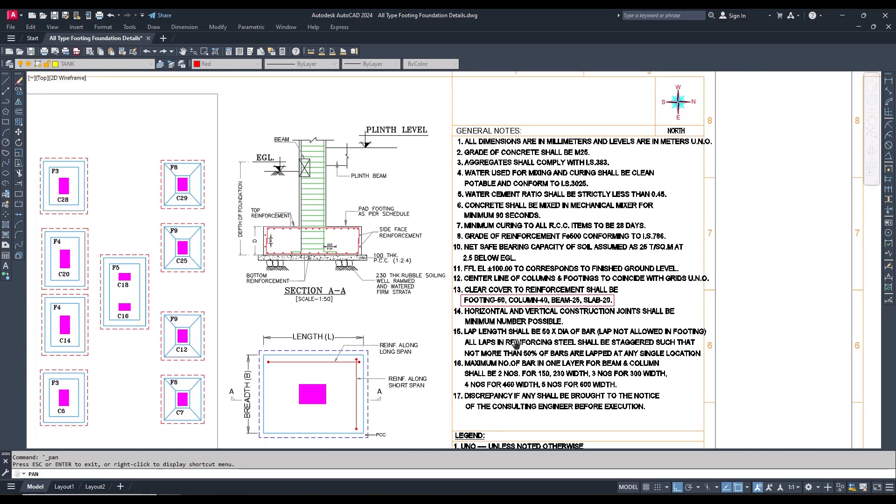
scroll(490, 306, "up", 8)
scroll(489, 305, "up", 2)
scroll(396, 282, "down", 2)
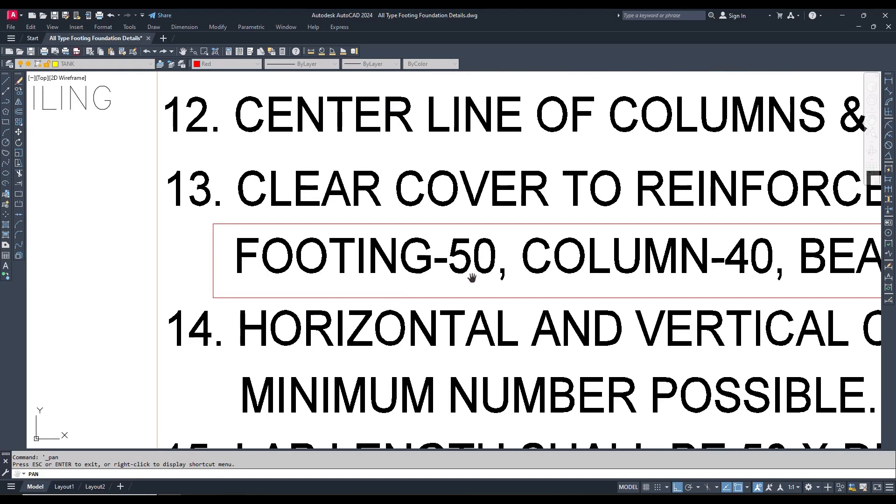
Step: Look over the footing schedule sheet with the pad footing and step footing schedules
scroll(471, 278, "down", 10)
scroll(512, 294, "up", 6)
scroll(537, 295, "down", 2)
scroll(540, 289, "up", 1)
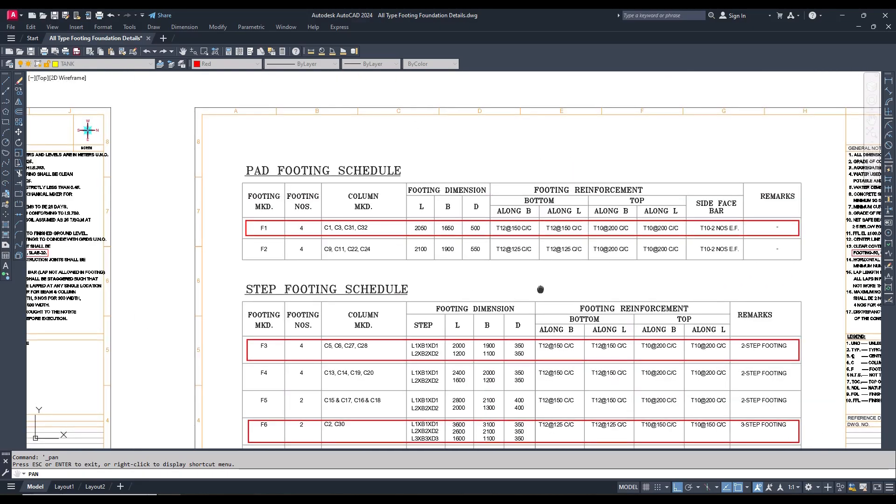
left_click_drag(540, 290, 470, 283)
scroll(406, 261, "up", 2)
scroll(428, 269, "down", 2)
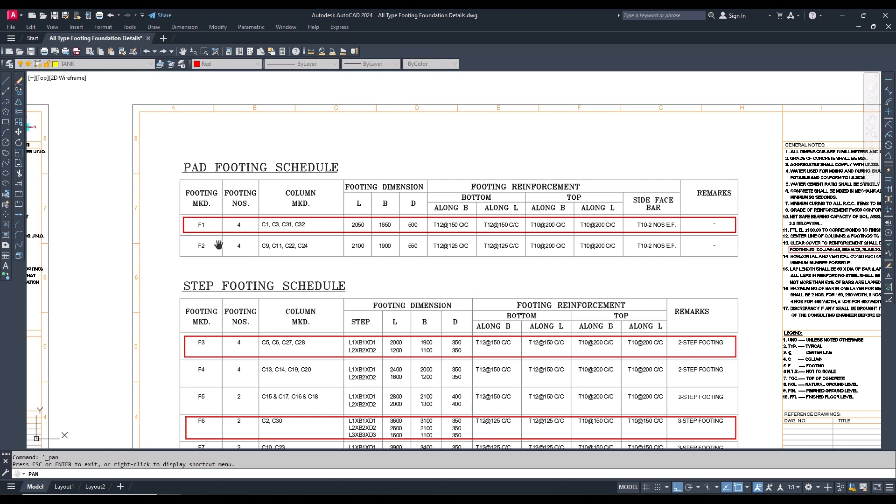
Step: Zoom in on the pad footing schedule to read footing F1's dimensions and reinforcement
key("Escape")
type("z")
key("Return")
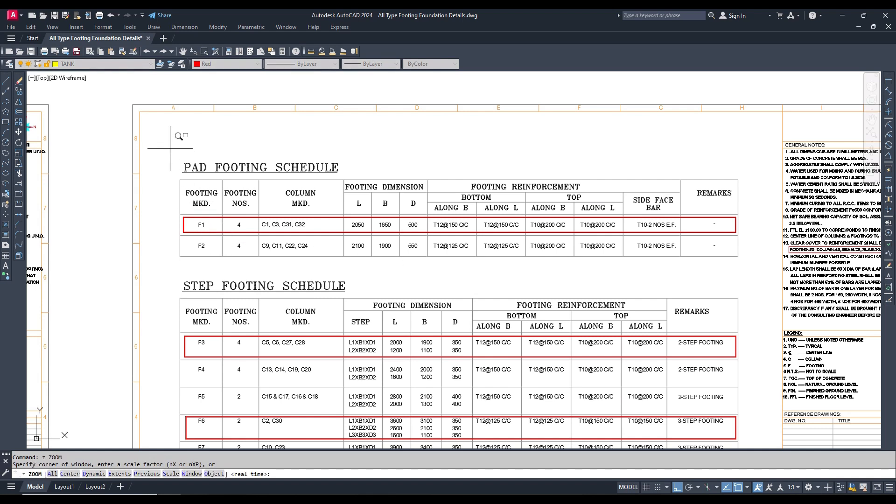
left_click(170, 148)
left_click(775, 304)
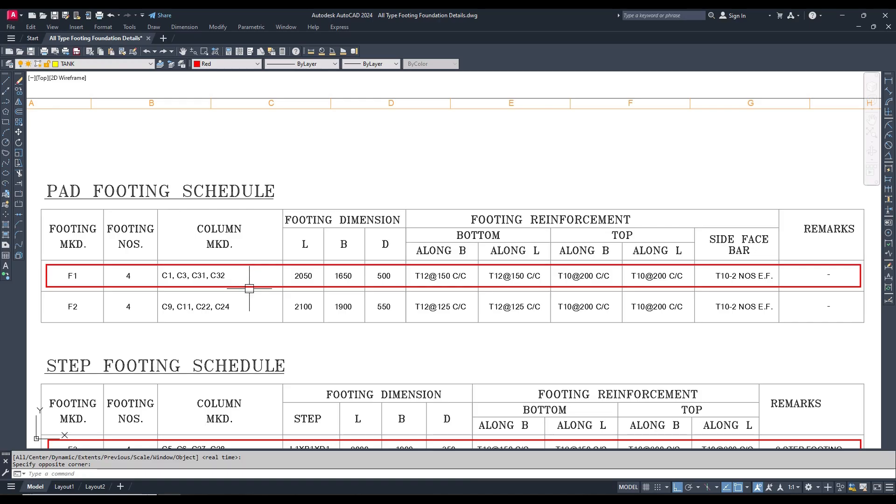
Step: Examine the pad footing's section A-A for its depth, bar-end overlap and side face reinforcement, along with the adjacent general notes
type("p")
key("Return")
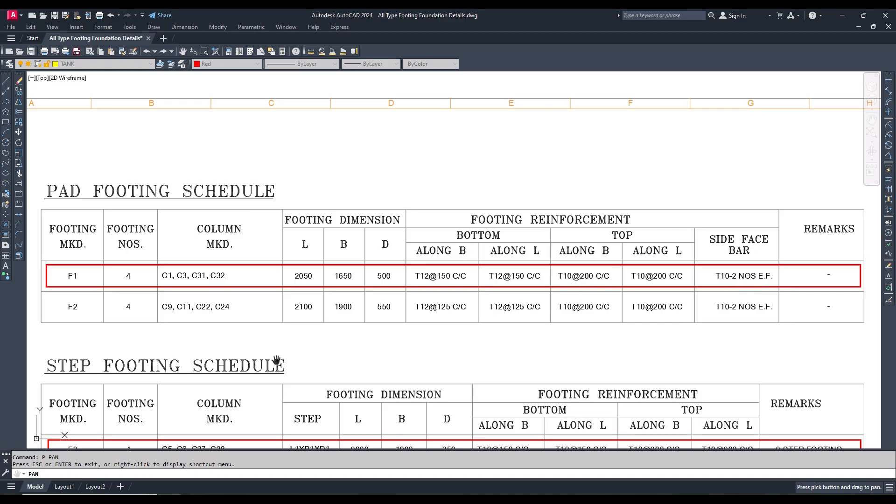
scroll(279, 359, "down", 8)
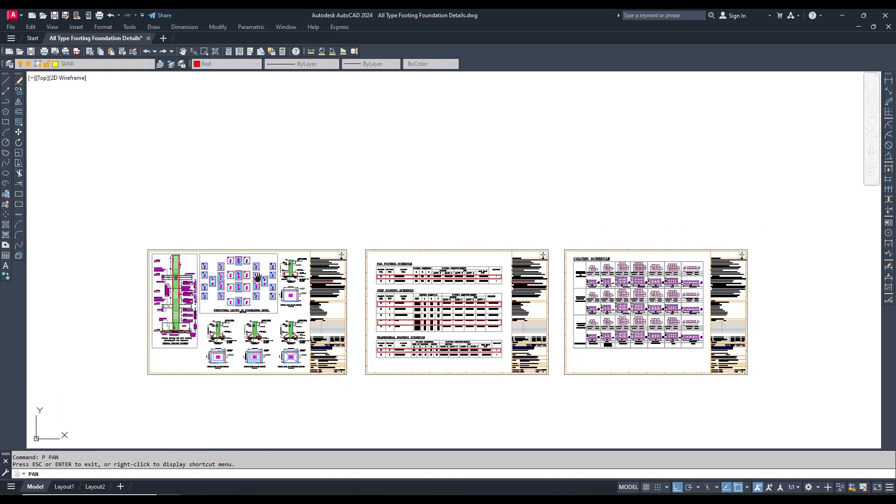
scroll(257, 277, "up", 10)
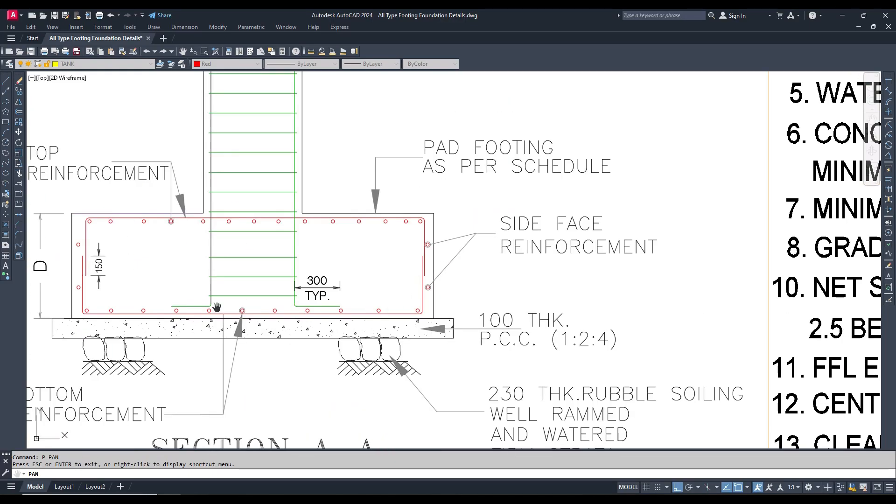
scroll(152, 310, "down", 2)
scroll(241, 261, "up", 5)
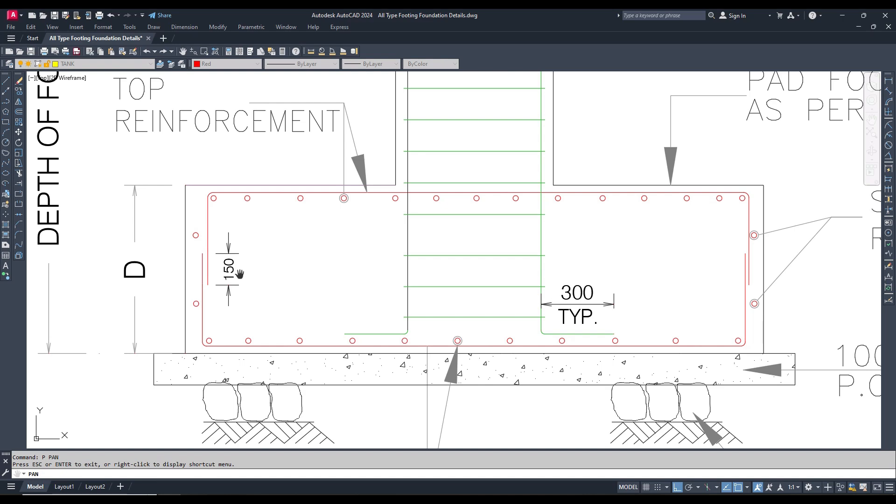
scroll(239, 274, "down", 3)
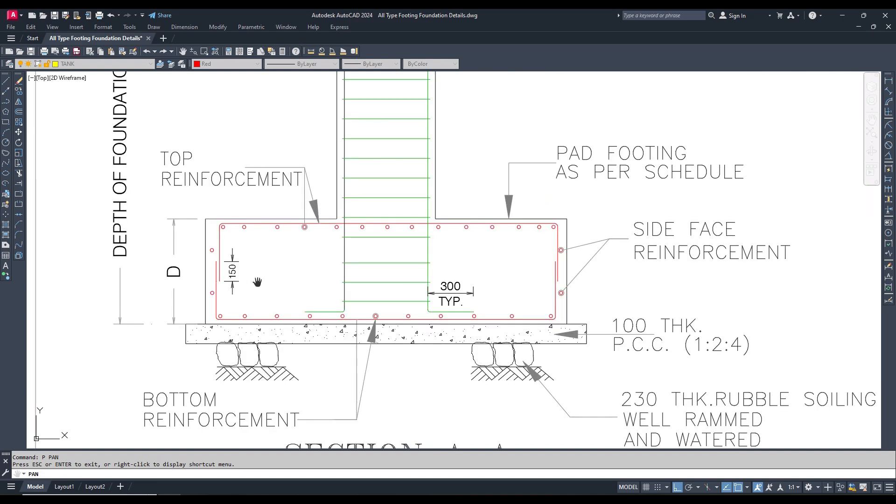
scroll(255, 282, "down", 2)
scroll(255, 289, "down", 5)
scroll(256, 285, "up", 4)
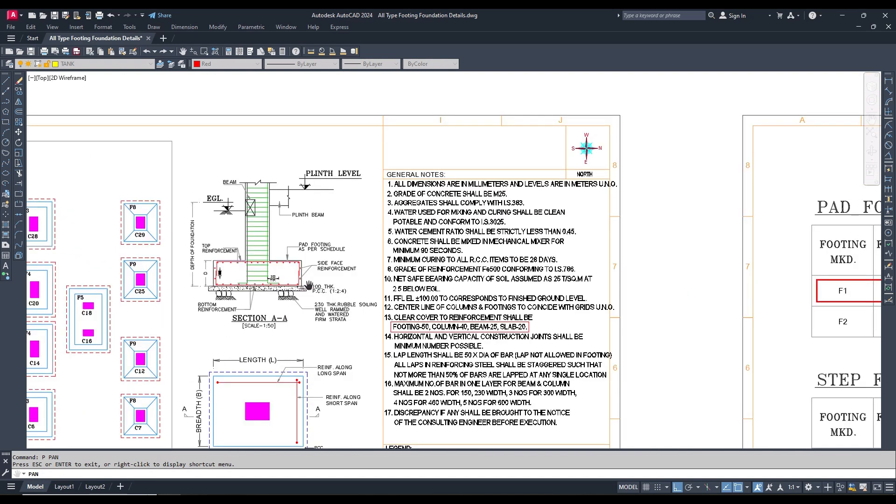
scroll(256, 280, "down", 4)
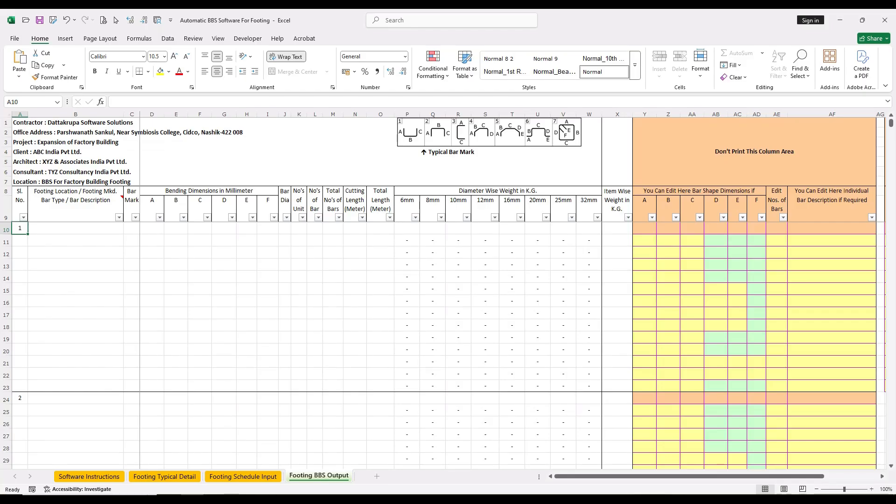
Step: Switch to Excel, check the typical footing templates, and set the first schedule input row's footing type to TYPE-1
left_click(164, 476)
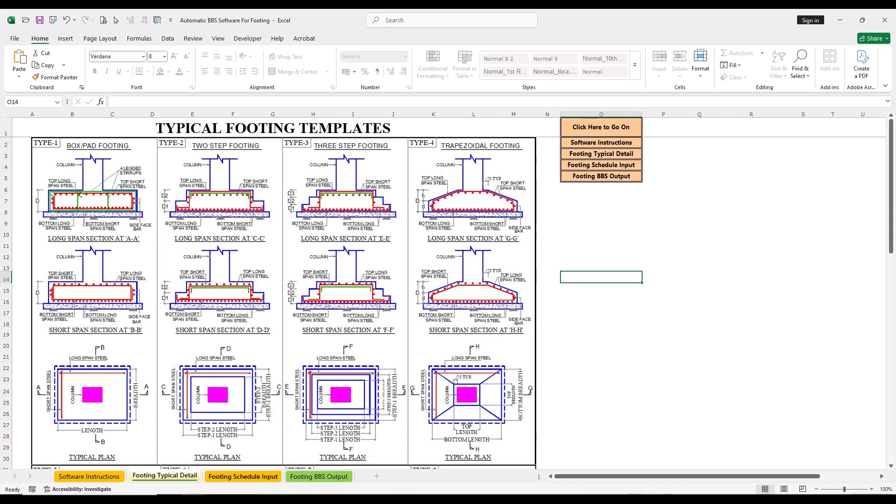
left_click(243, 476)
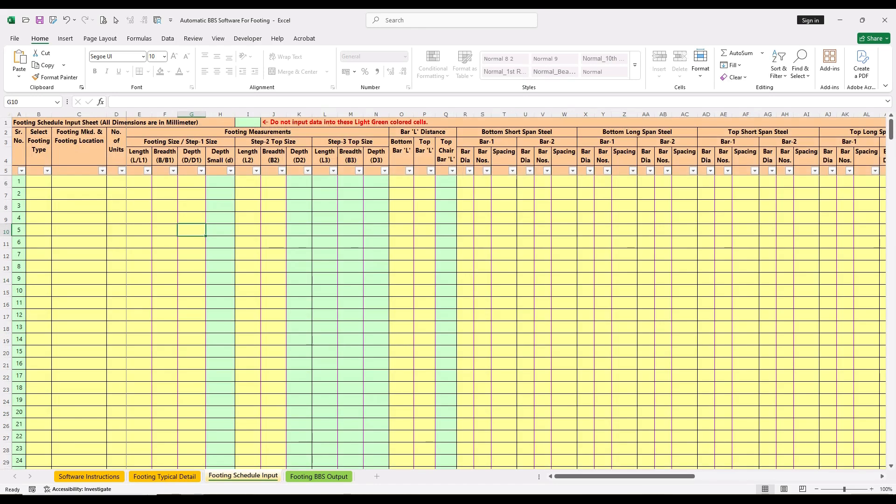
left_click(39, 181)
key("alt+Down")
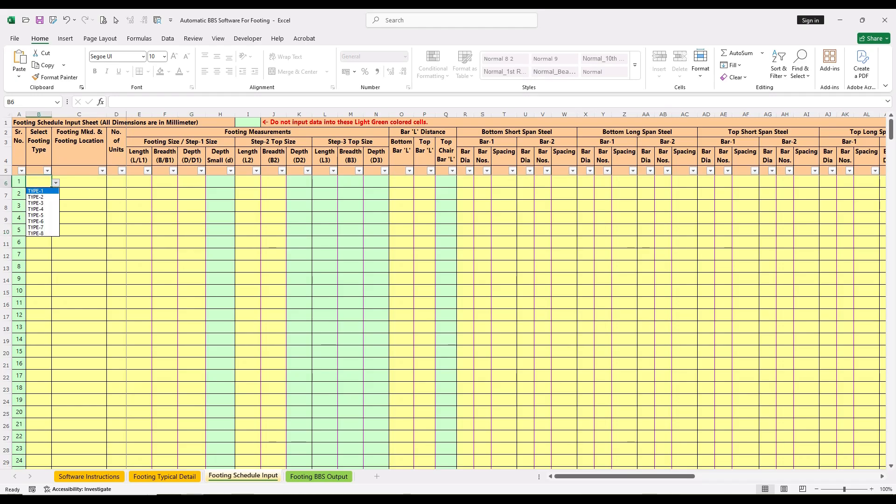
key("Return")
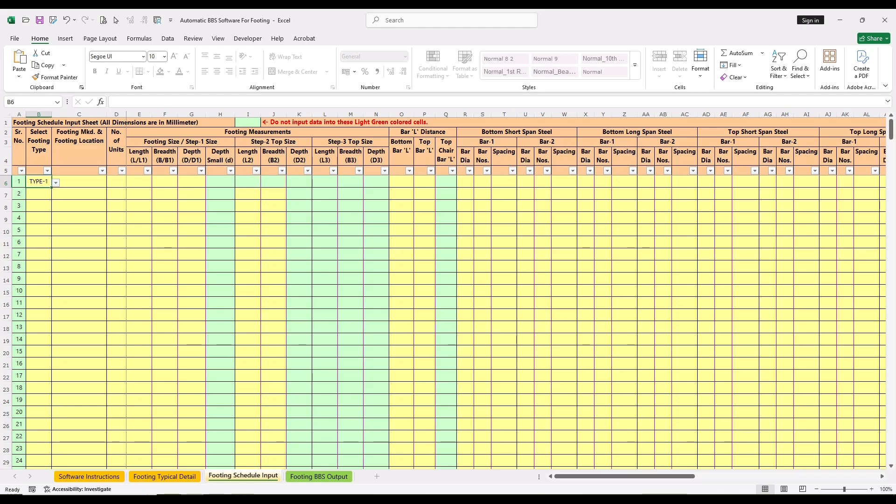
Step: Enter F1 as the first row's footing mark and 4 as its number of units
left_click(79, 181)
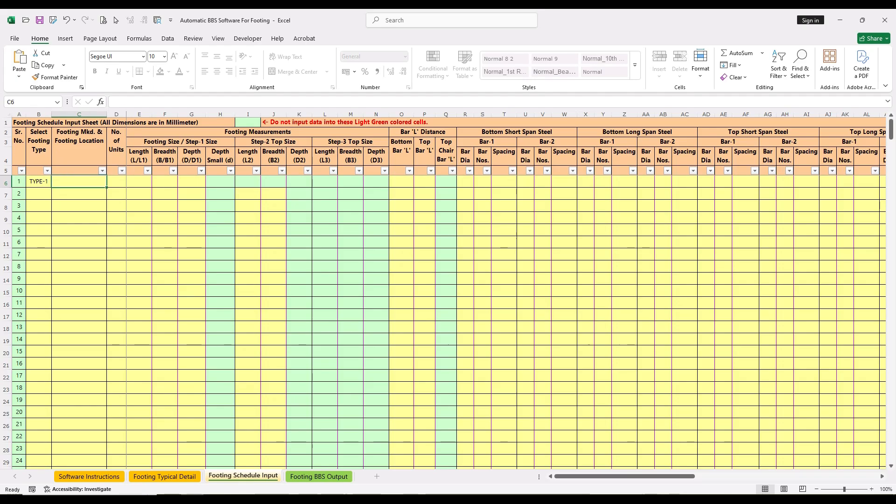
type("F1")
key("Tab")
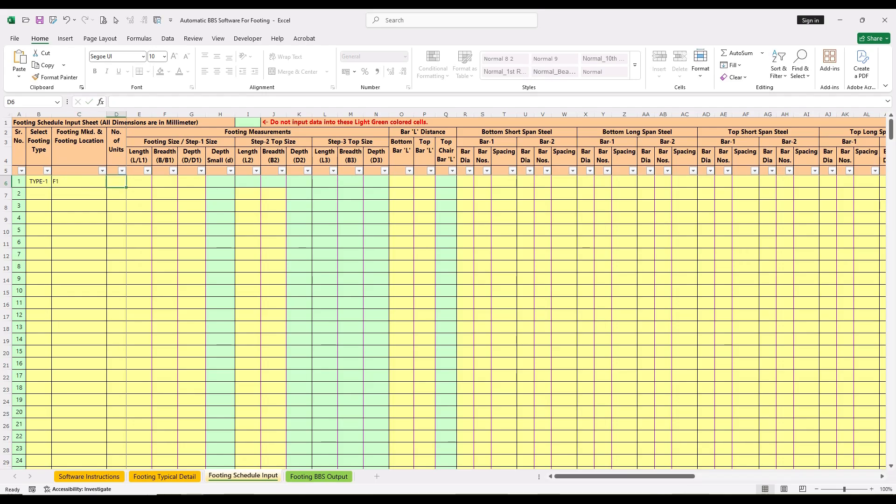
type("4")
key("Tab")
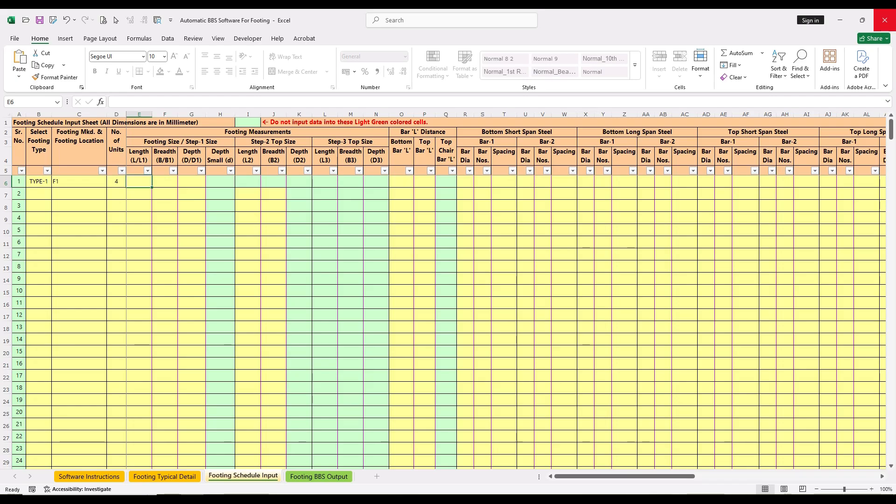
Step: Enter F1's footing size as length 2050, breadth 1650 and depth 500
type("20")
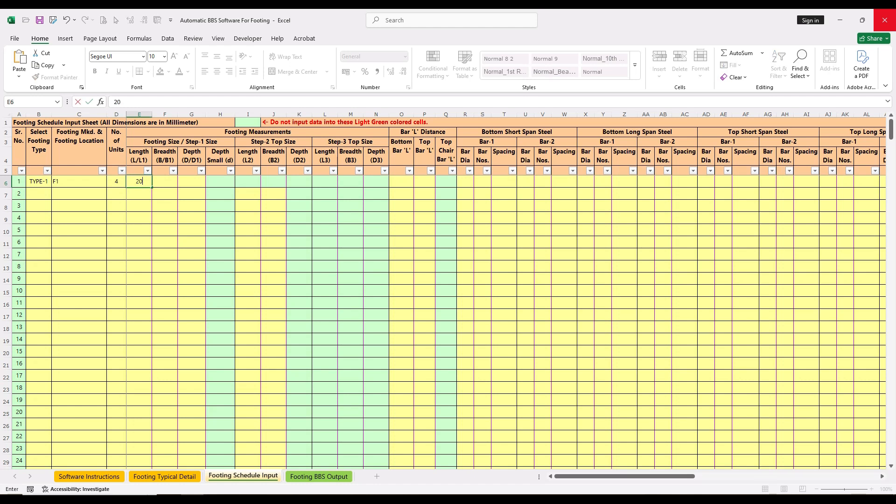
type("50")
key("Tab")
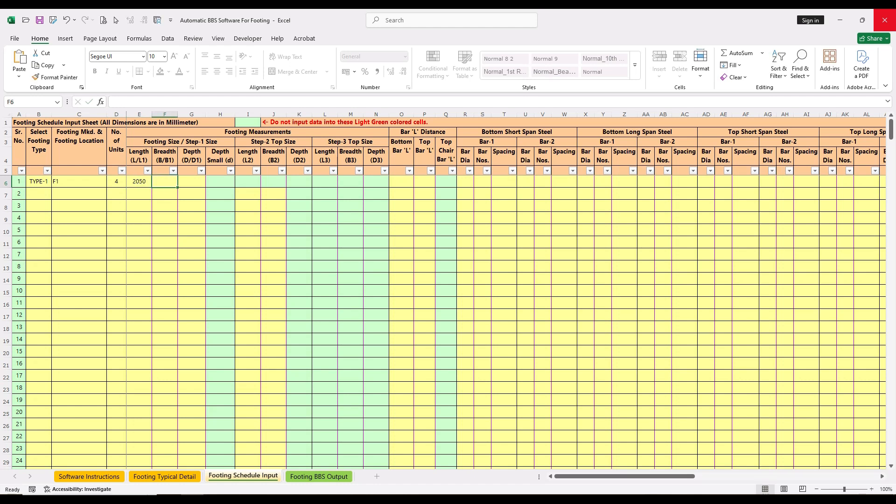
type("1650")
key("Tab")
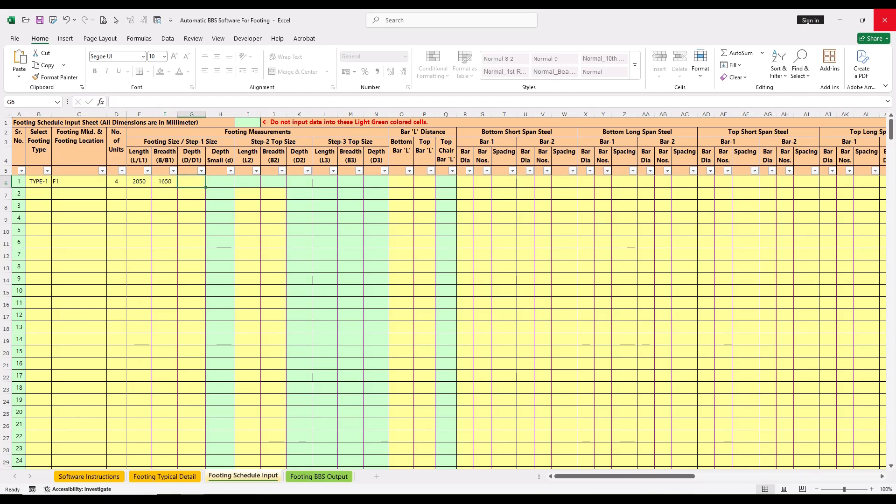
type("500")
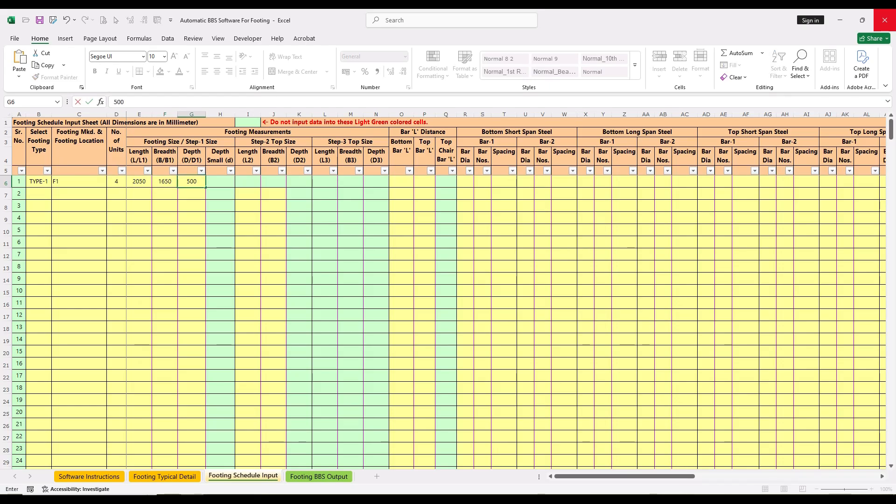
key("Tab")
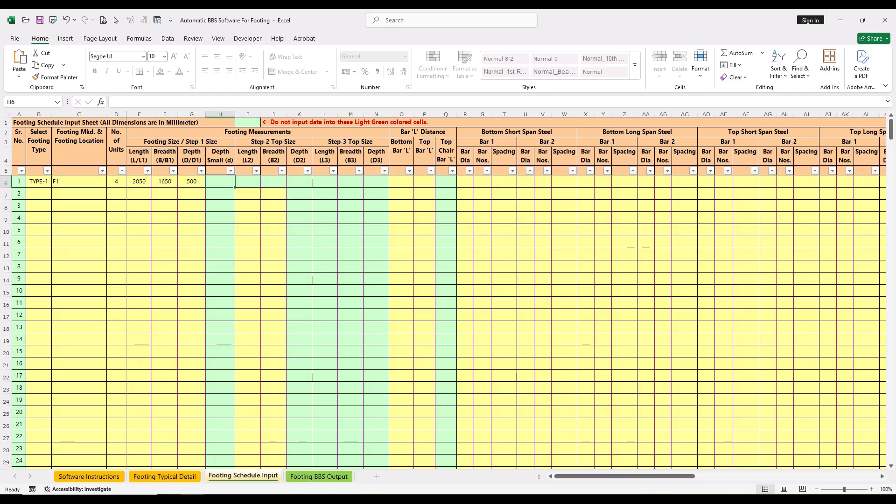
Step: Review the light green small-depth, Step-2 and Step-3 cells in F1's row and the do-not-input note above
left_click_drag(220, 156, 220, 205)
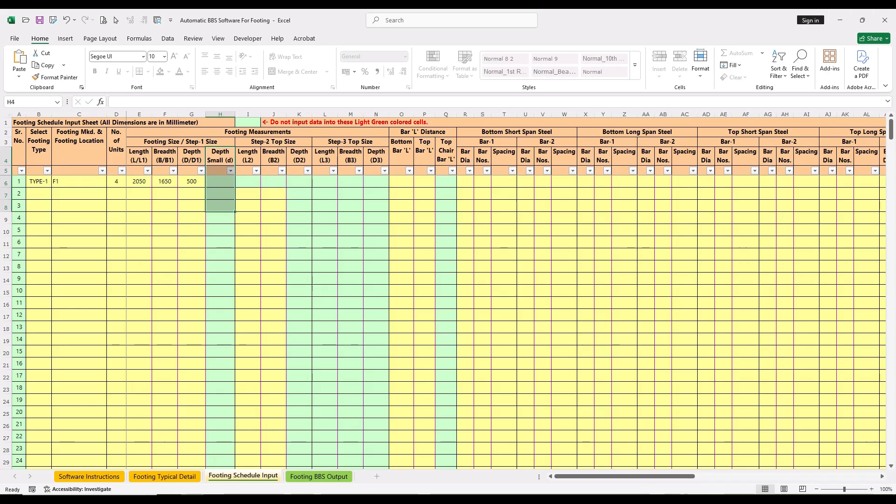
left_click(220, 181)
left_click_drag(274, 142, 299, 182)
left_click_drag(325, 142, 376, 183)
left_click_drag(220, 181, 376, 182)
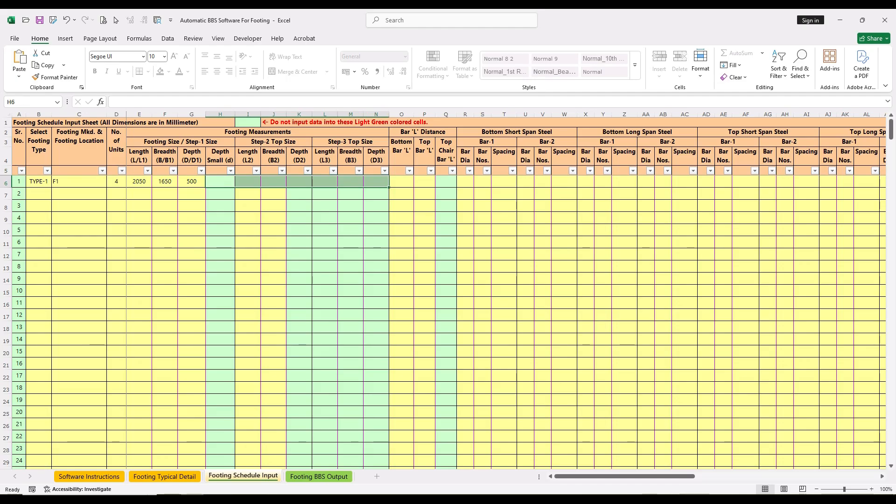
left_click(376, 182)
left_click(247, 122)
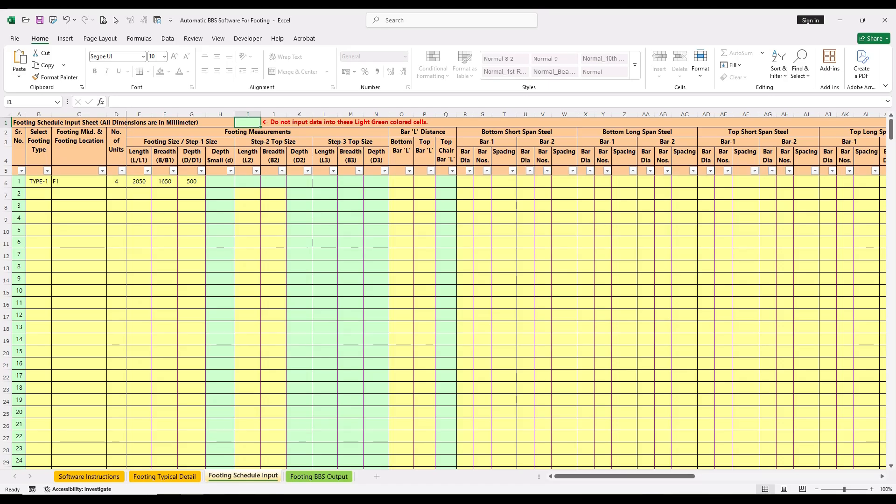
Step: Review the yellow input cells and the Bar 'L' Distance headings for bottom, top and chair bars
left_click_drag(401, 181, 424, 181)
left_click_drag(39, 193, 165, 243)
left_click(401, 181)
left_click_drag(423, 132, 425, 153)
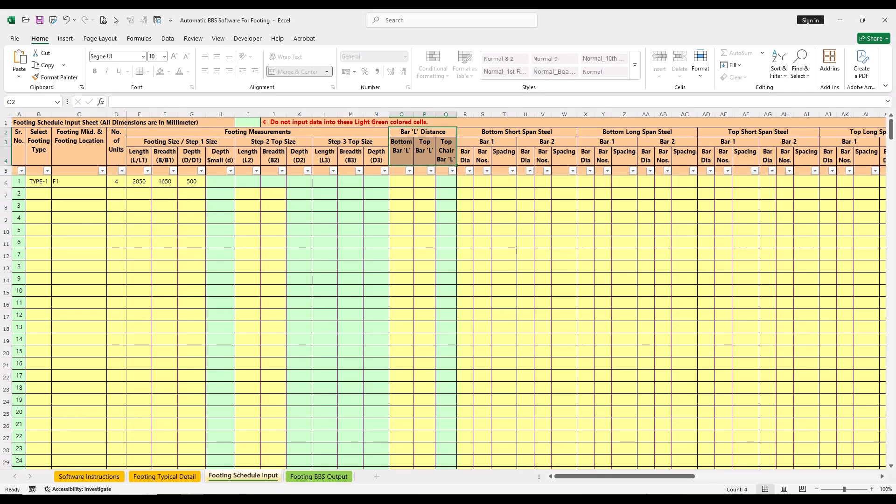
left_click(402, 181)
left_click(401, 150)
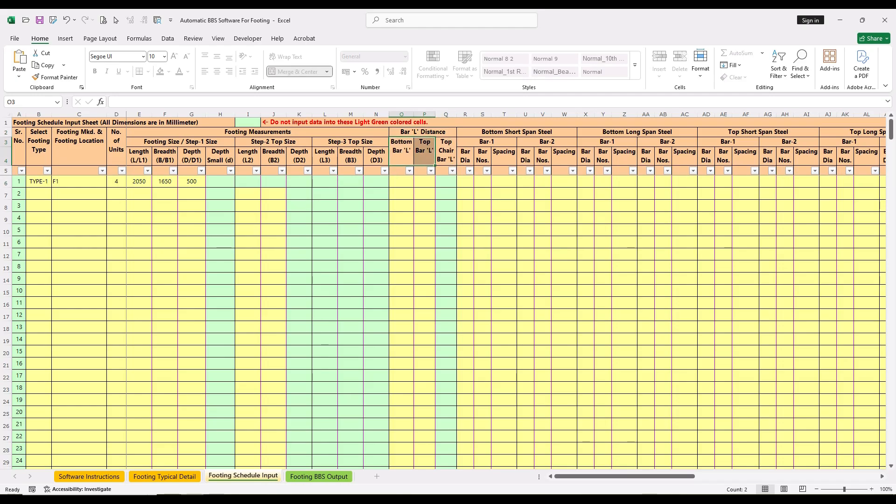
Step: Calculate F1's Bottom Bar 'L' distance with the formula =(G6-50-50)/2+75
left_click(401, 182)
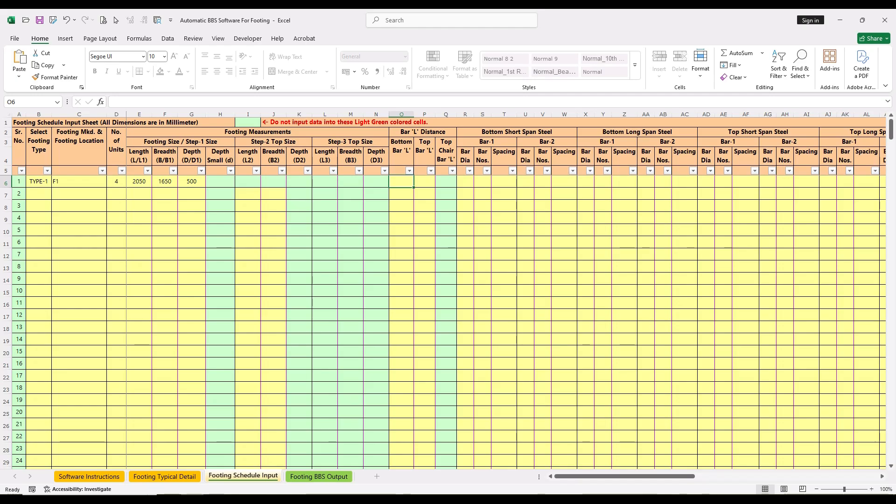
type("=")
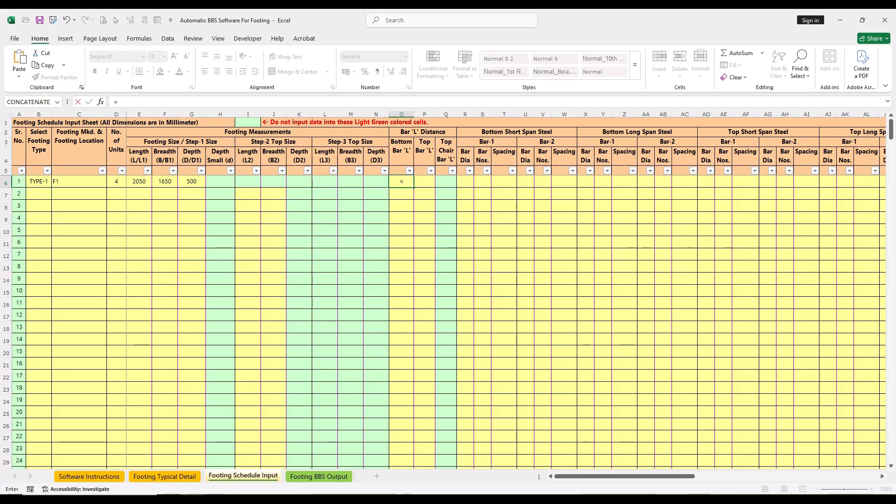
type("(")
left_click(192, 181)
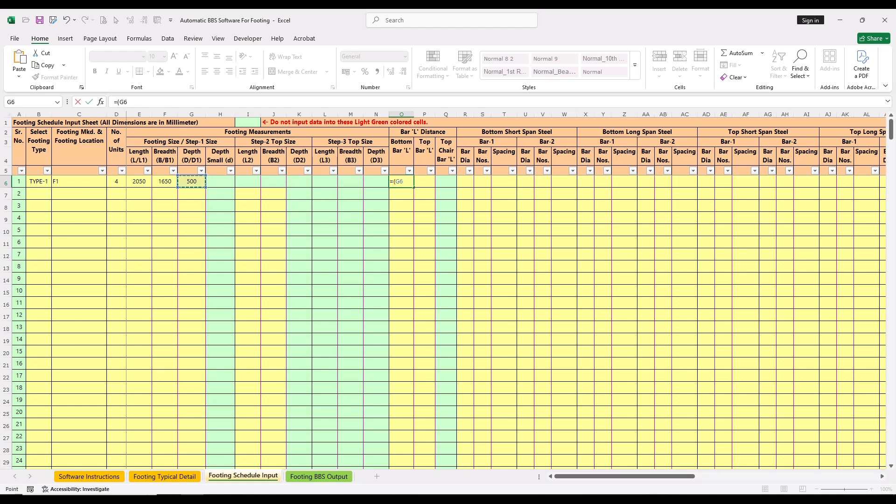
type("-50-")
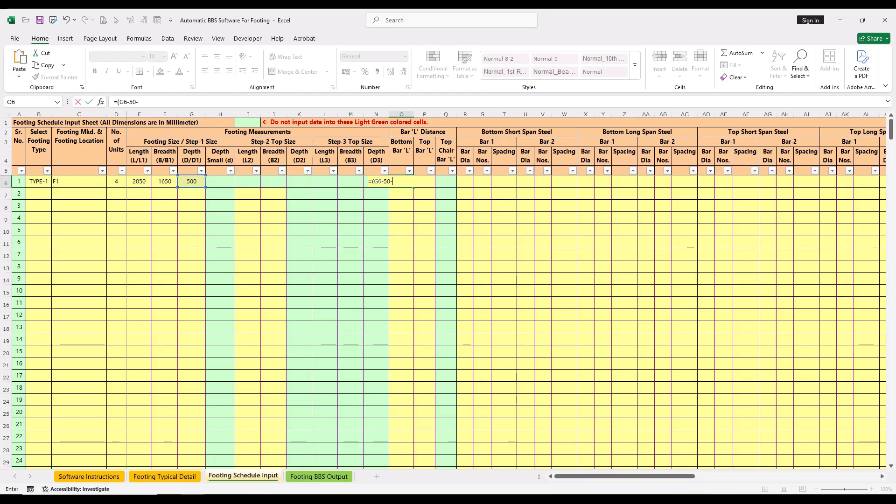
type("50)")
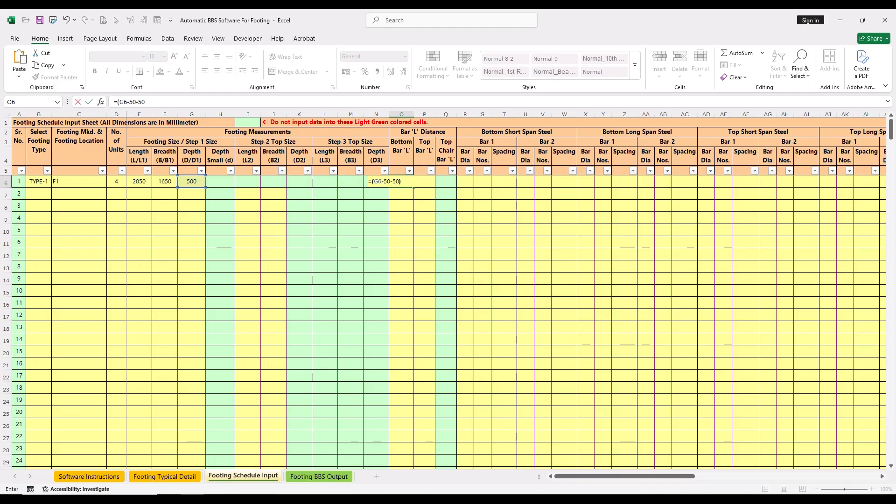
type("/2+75")
key("ctrl+Return")
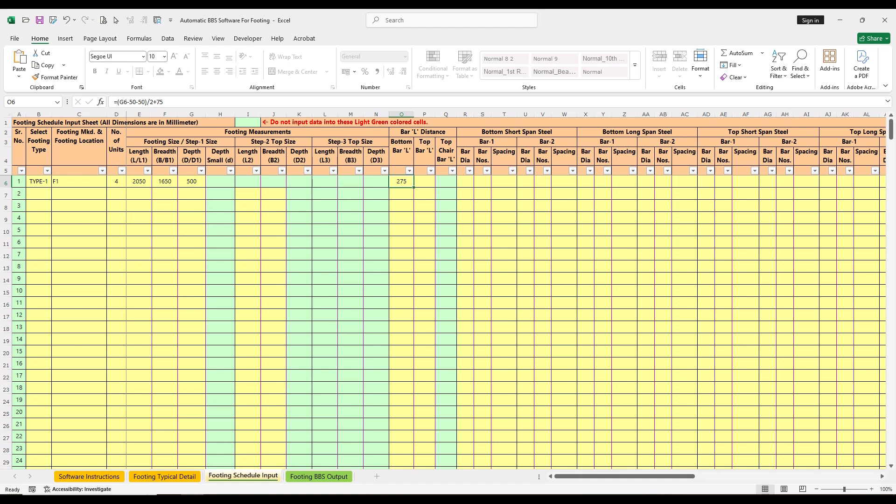
Step: Set F1's Top Bar 'L' distance equal to its Bottom Bar 'L' cell by formula
key("Right")
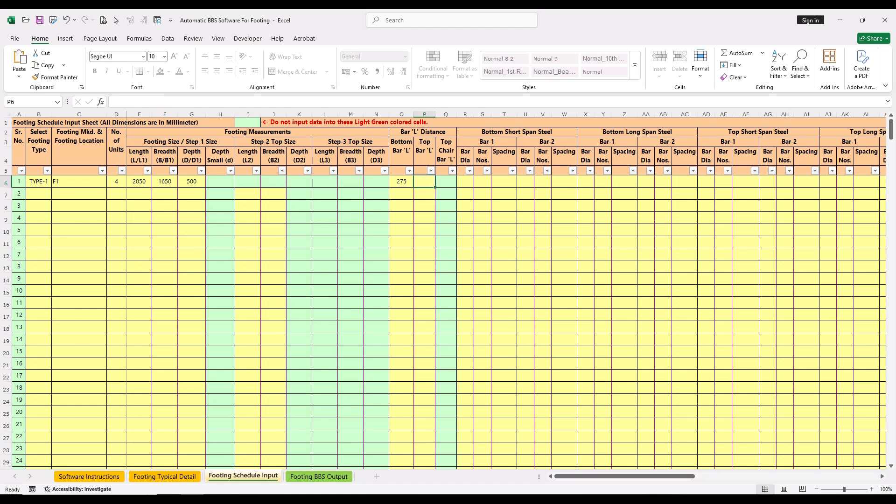
type("=")
key("Left")
key("Return")
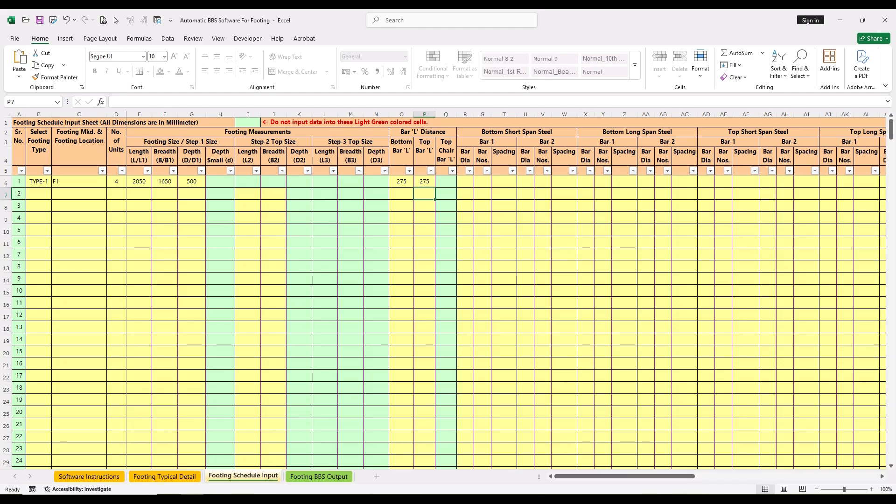
left_click(465, 181)
left_click(445, 181)
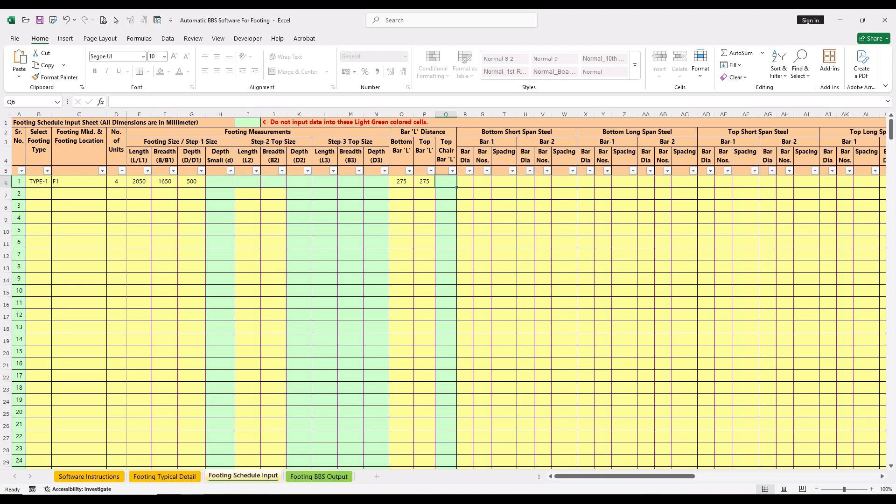
Step: Enter F1's bottom short span Bar-1 steel as diameter 12 at spacing 150, leaving Bar-2 blank
left_click_drag(487, 142, 486, 170)
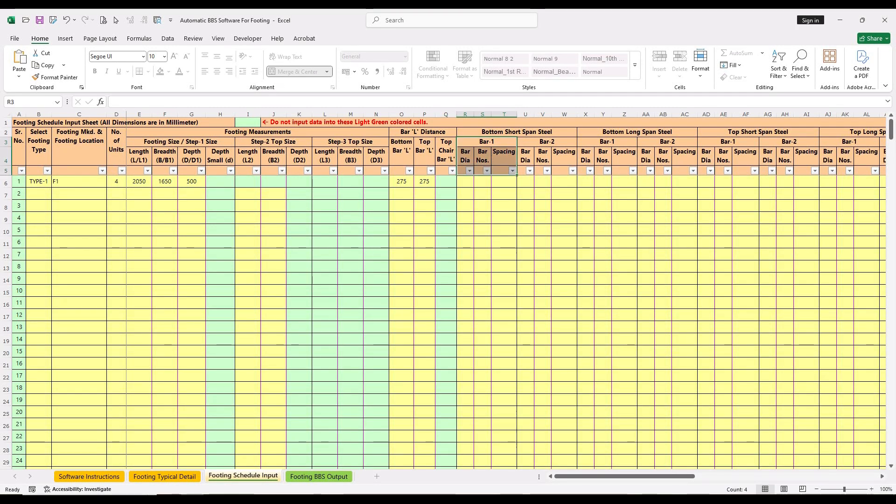
left_click(465, 182)
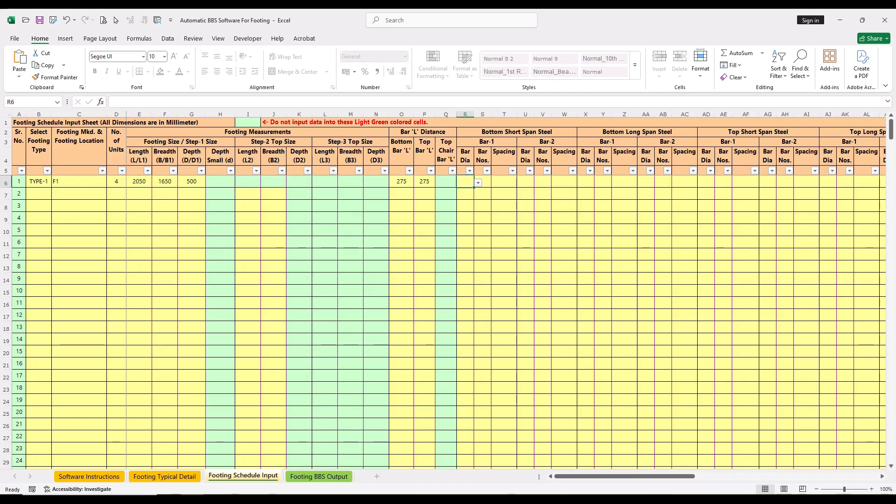
left_click(482, 182)
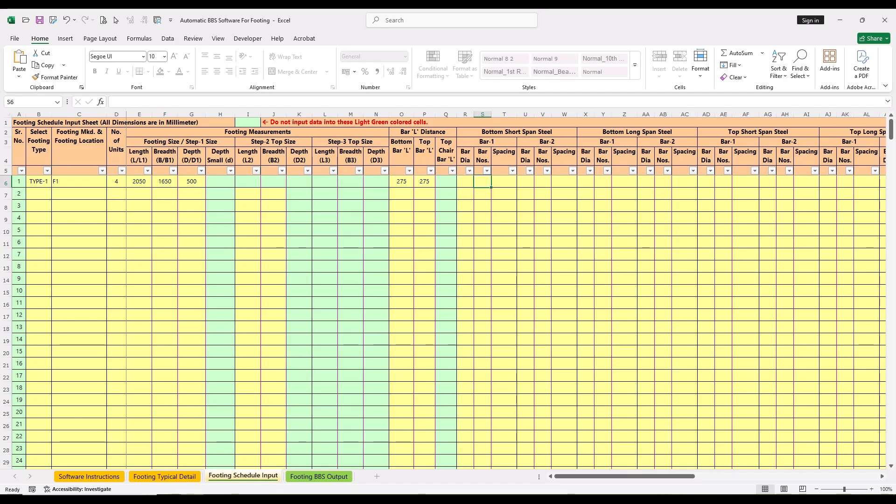
left_click(504, 182)
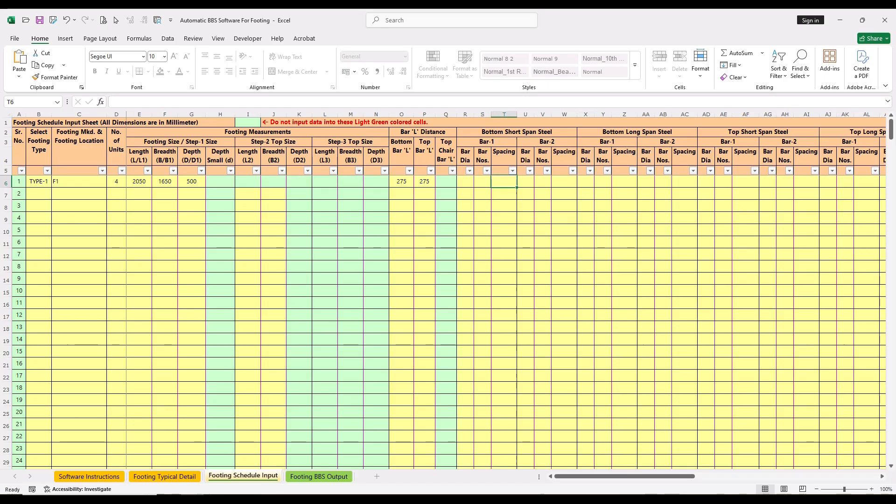
left_click(465, 181)
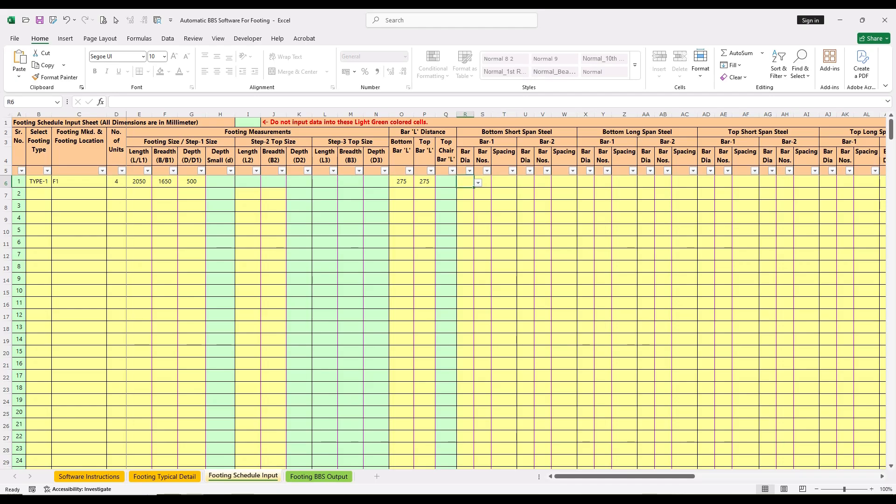
type("12")
key("Right")
key("Right")
type("150")
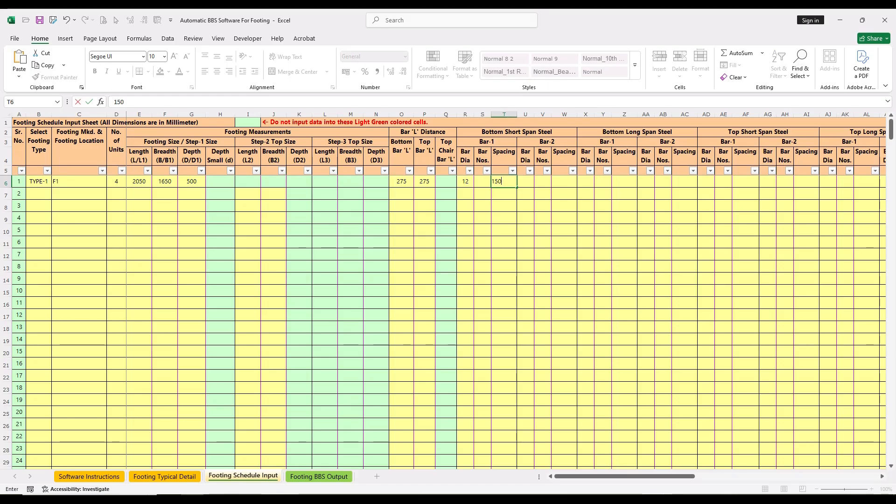
key("Return")
left_click_drag(547, 141, 548, 182)
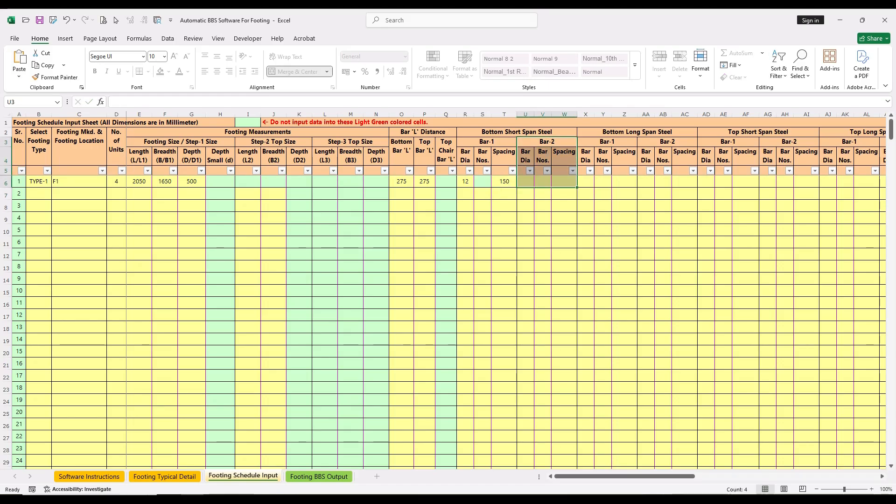
left_click(564, 181)
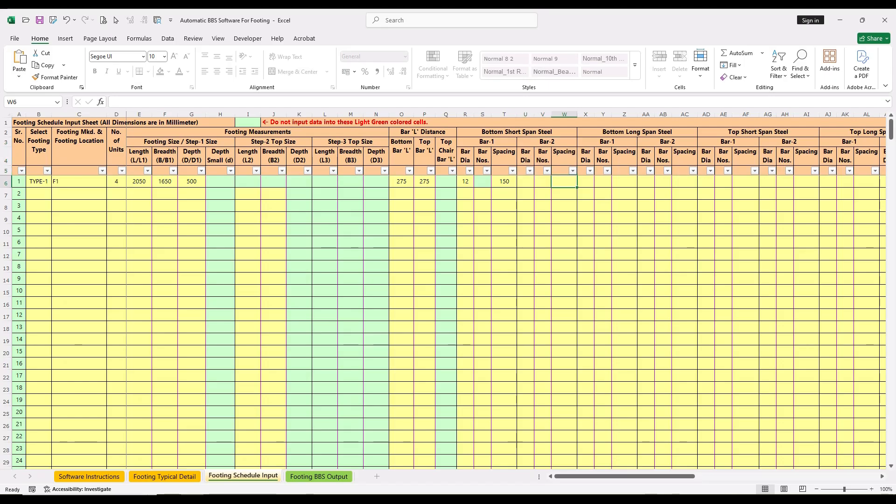
left_click_drag(547, 142, 564, 182)
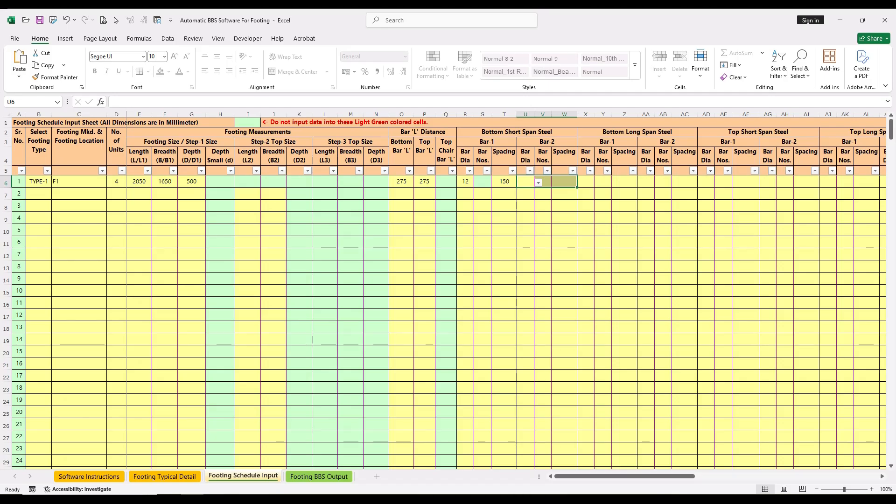
Step: Enter F1's bottom long span Bar-1 steel as diameter 12 at spacing 150, leaving Bar-2 blank
left_click_drag(625, 132, 624, 157)
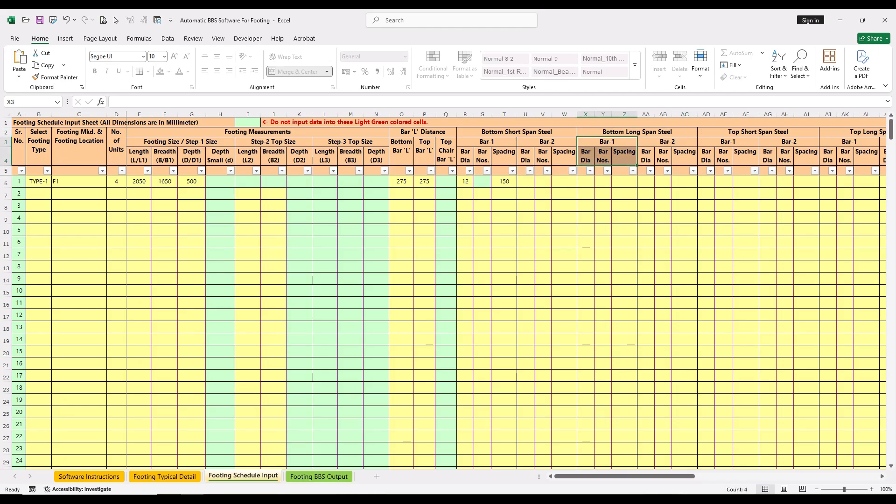
left_click(585, 182)
type("12")
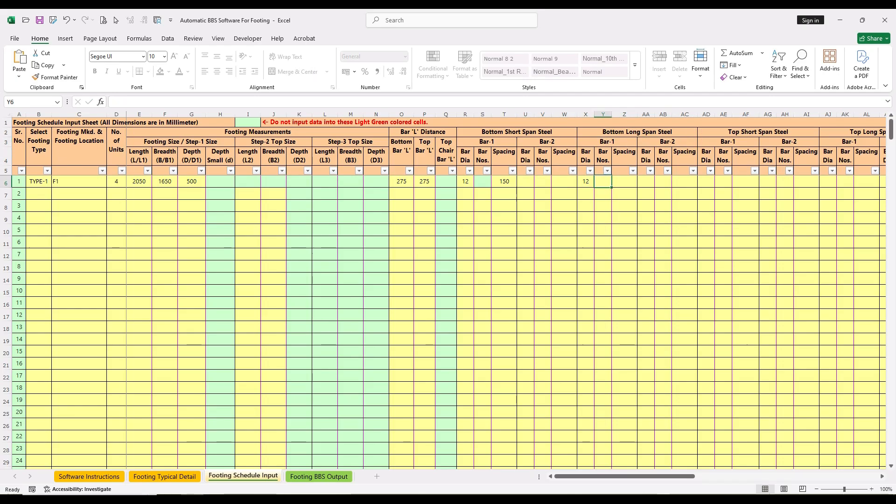
key("Tab")
type("150")
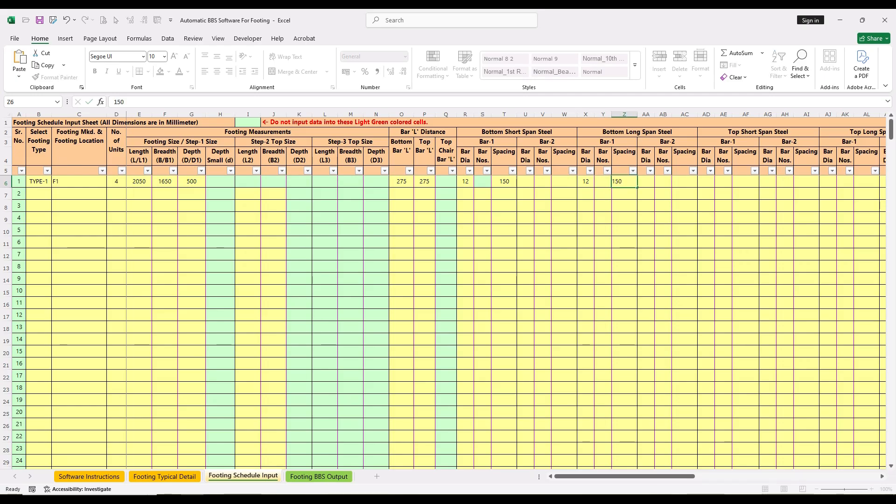
key("Tab")
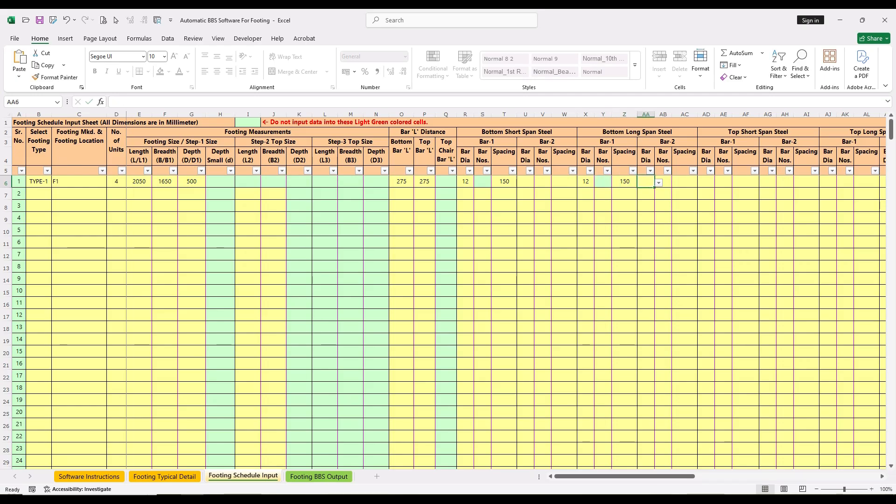
left_click_drag(667, 141, 685, 183)
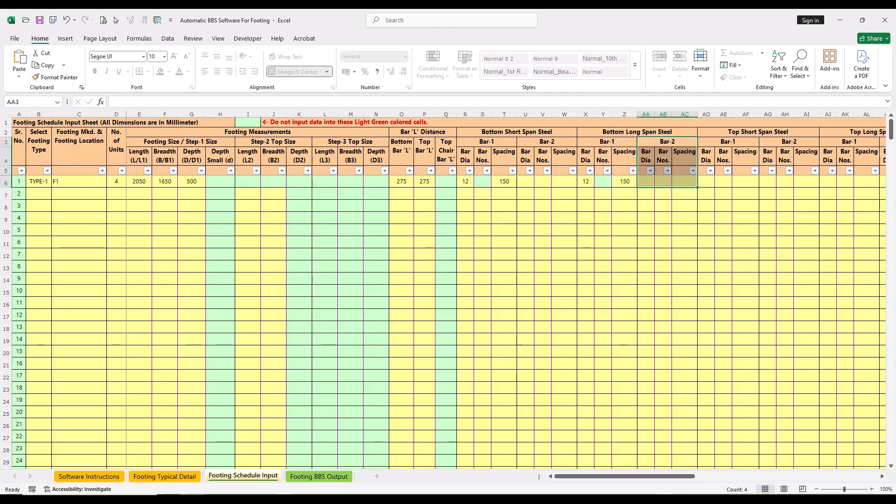
left_click_drag(465, 131, 684, 181)
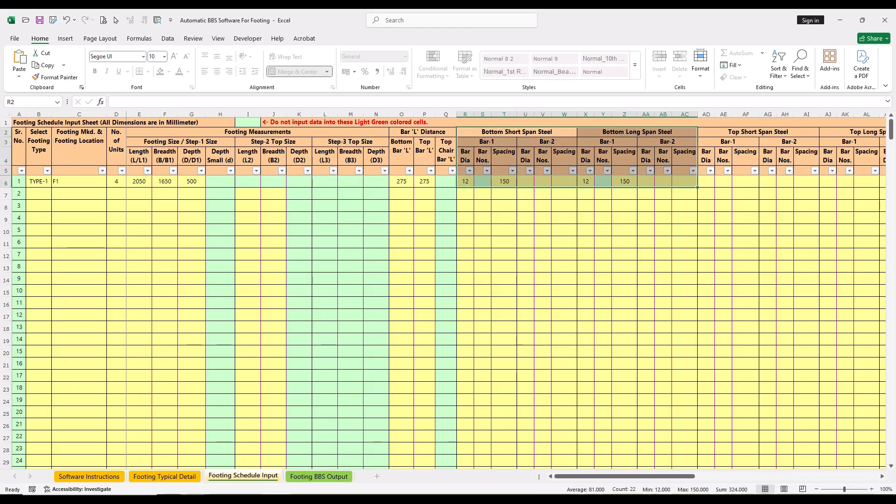
Step: Enter F1's top short span Bar-1 steel as diameter 10 at spacing 200, leaving Bar-2 blank
left_click(706, 155)
left_click_drag(757, 132, 788, 141)
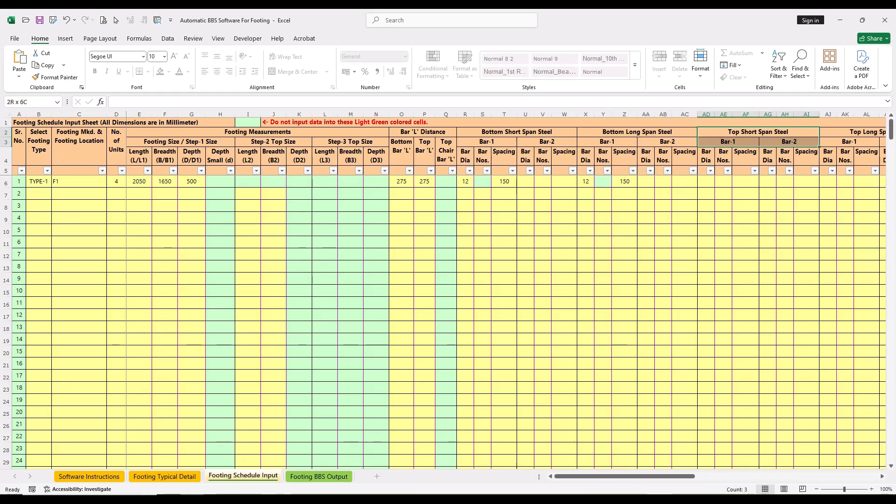
left_click_drag(611, 475, 673, 476)
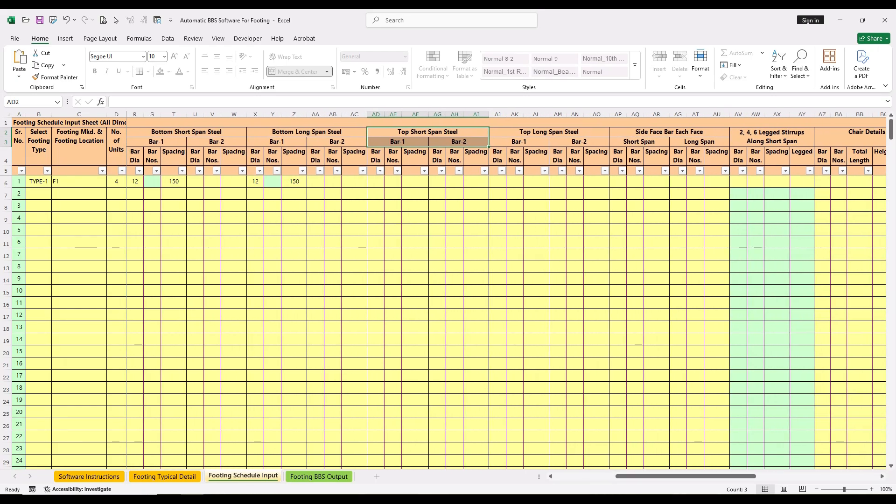
left_click(397, 141)
left_click_drag(376, 156, 415, 157)
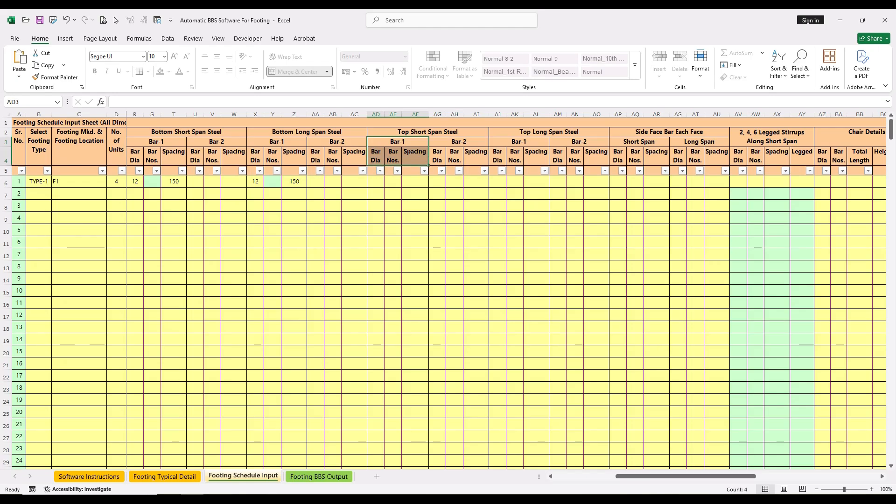
left_click(376, 181)
type("10")
key("Tab")
key("Tab")
type("200")
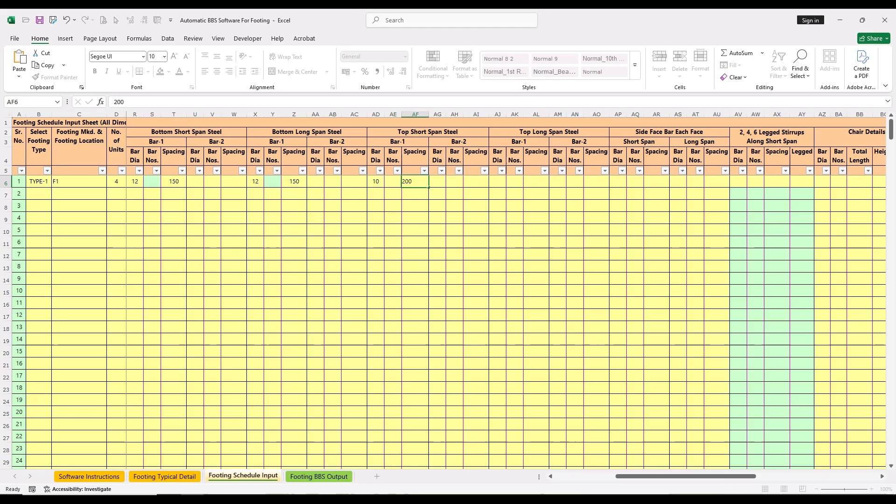
key("Tab")
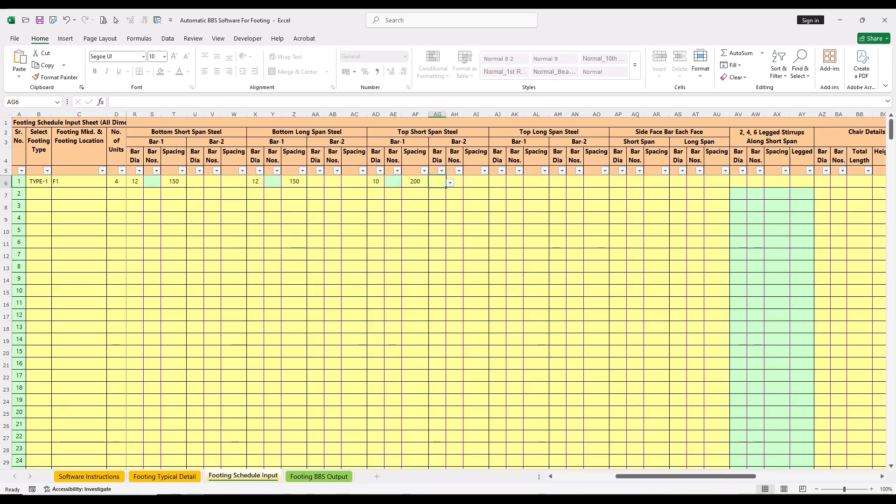
left_click_drag(458, 141, 458, 181)
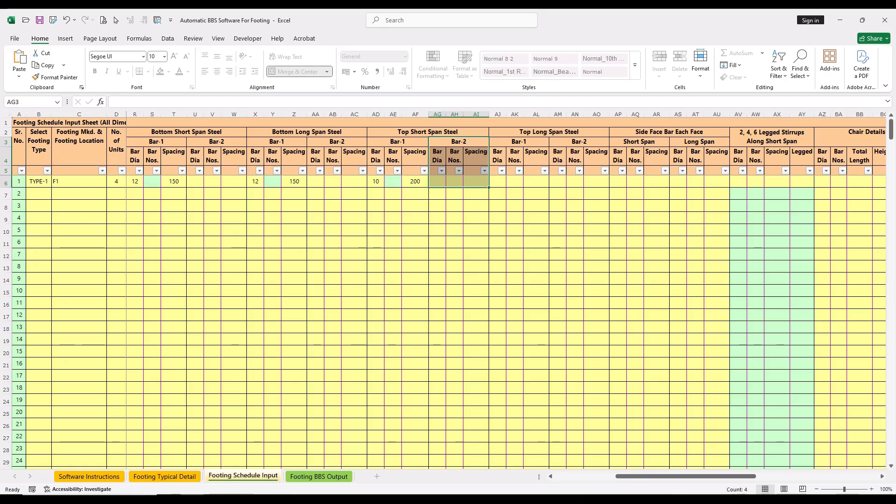
Step: Enter F1's top long span Bar-1 steel as diameter 10 at spacing 200, leaving Bar-2 blank
left_click(549, 132)
left_click_drag(548, 132, 518, 170)
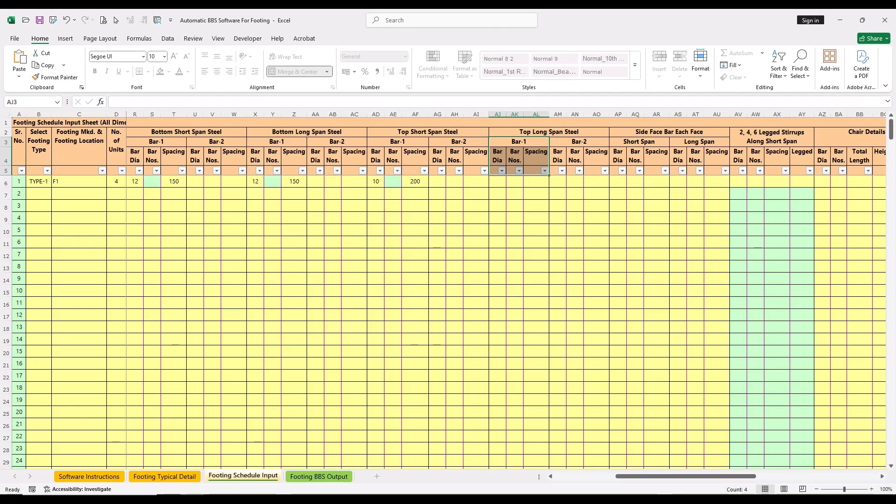
left_click(497, 181)
type("10")
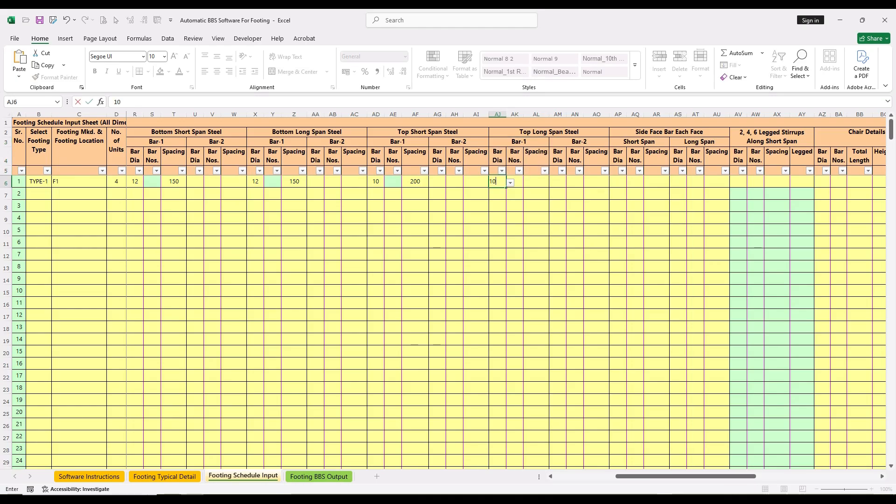
key("Tab")
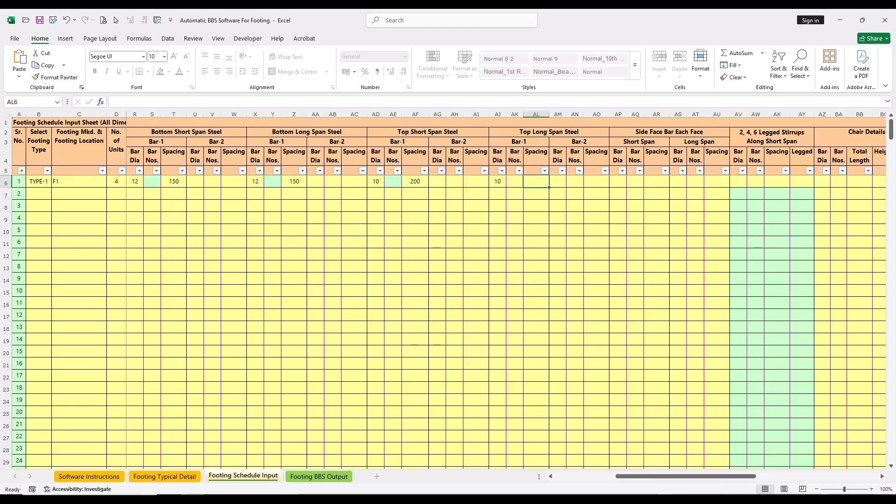
type("200")
left_click(557, 218)
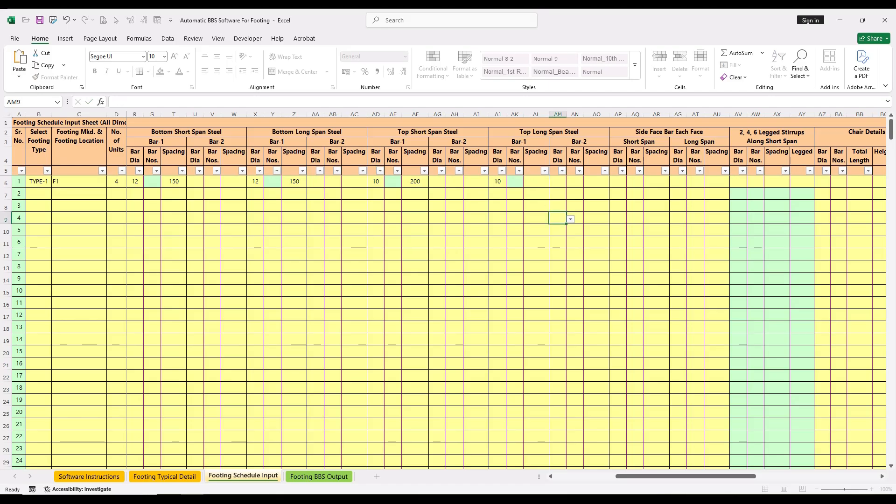
left_click_drag(579, 142, 604, 184)
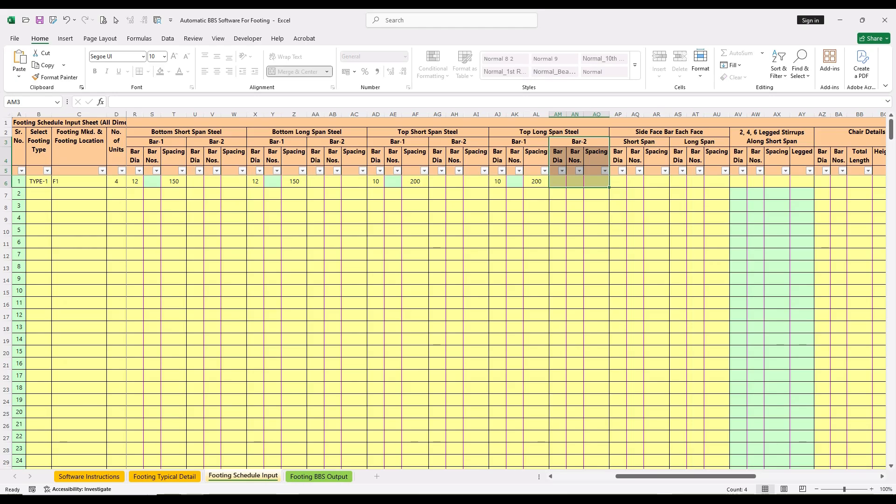
Step: Enter F1's short span side face bars as diameter 10 with 2 bars, leaving the spacing blank
left_click(597, 182)
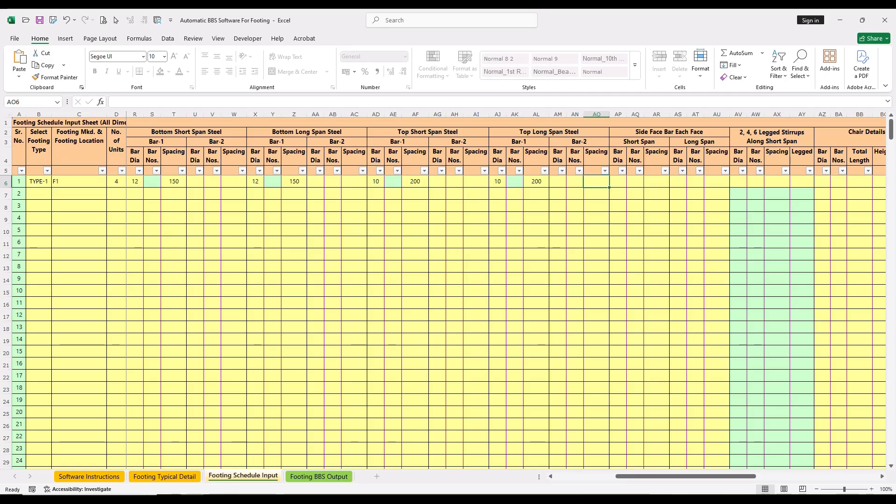
left_click_drag(375, 131, 597, 194)
left_click(669, 132)
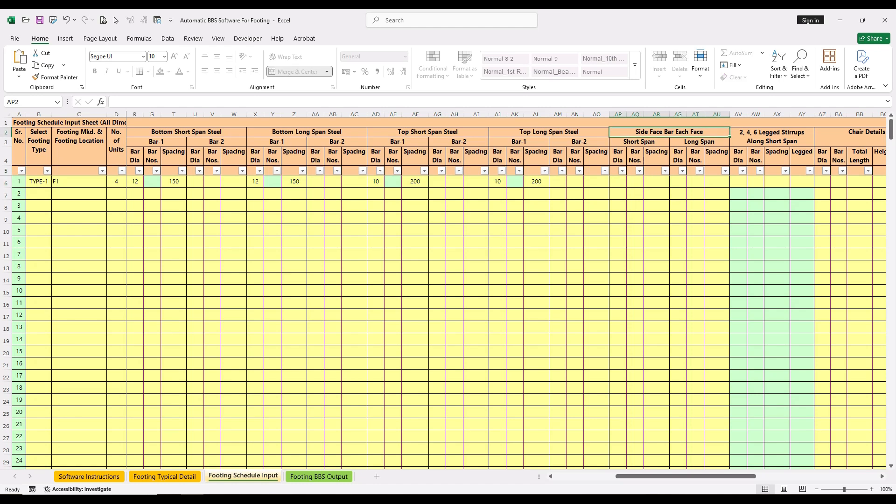
left_click(639, 142)
left_click_drag(639, 142, 653, 157)
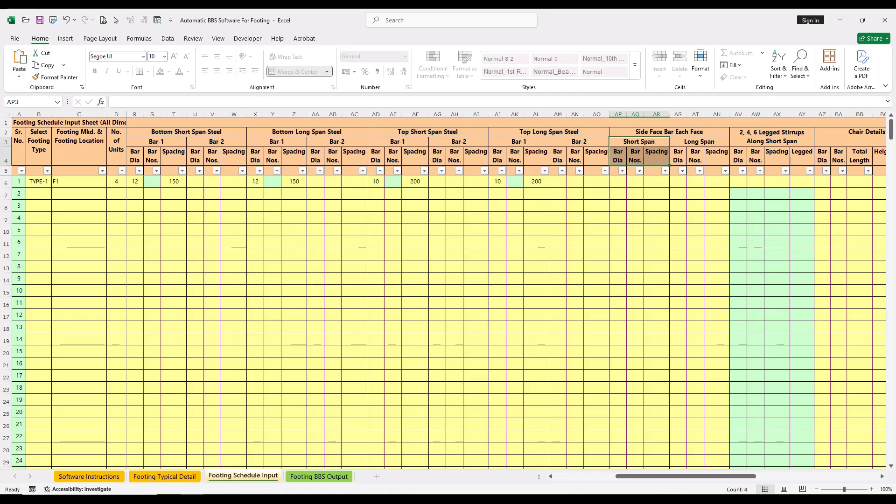
left_click(617, 182)
type("10")
key("Tab")
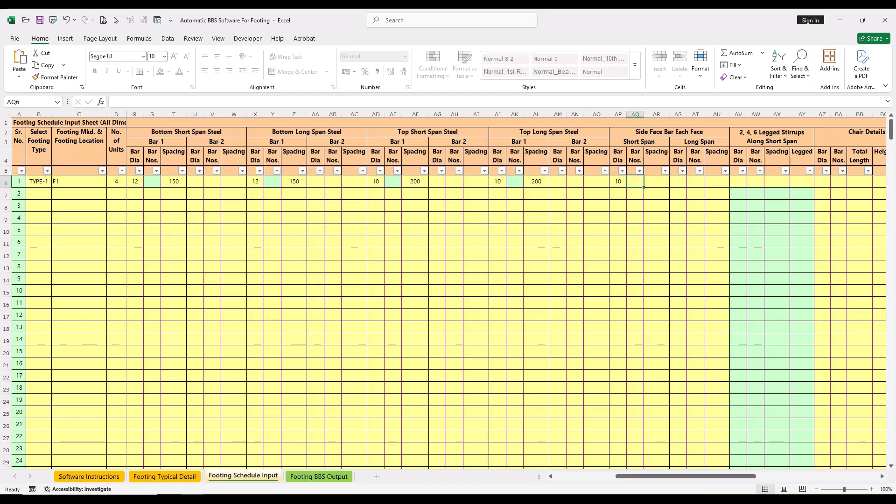
type("2")
key("Tab")
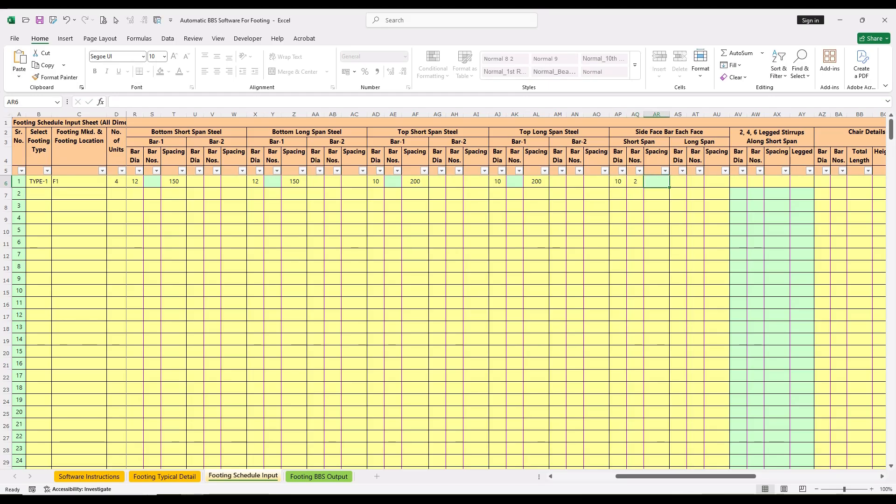
left_click_drag(656, 157, 657, 194)
left_click(656, 194)
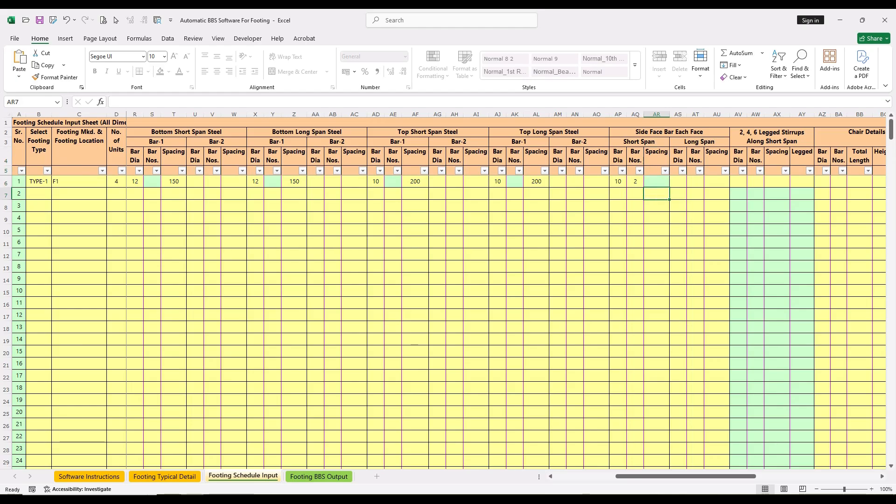
left_click(657, 182)
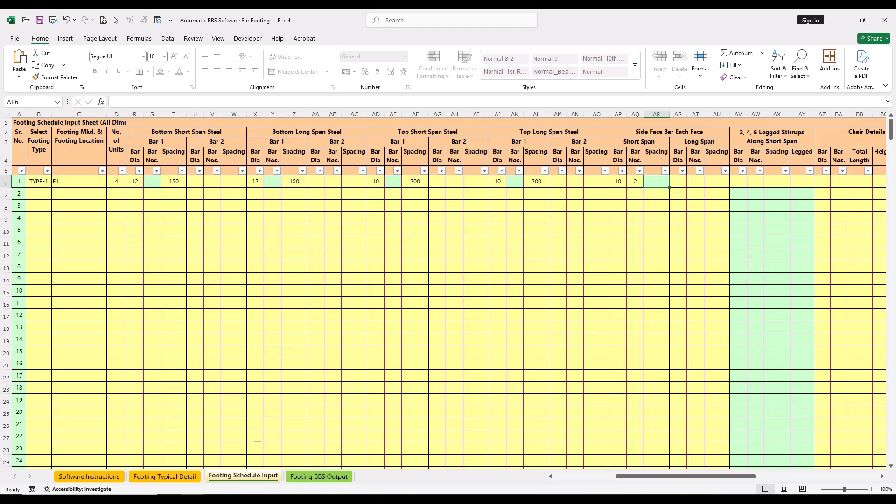
left_click(635, 182)
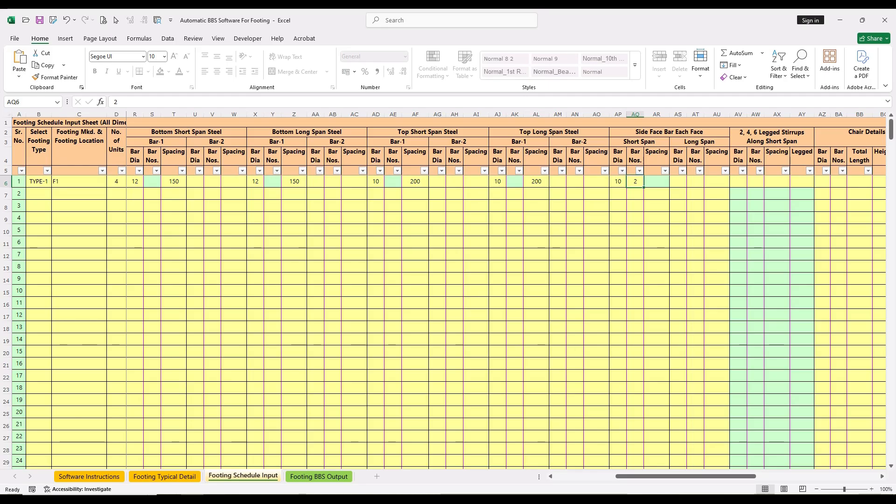
Step: Enter F1's long span side face bars as diameter 10 with 2 bars, leaving the spacing blank
left_click_drag(699, 142, 699, 157)
left_click(678, 182)
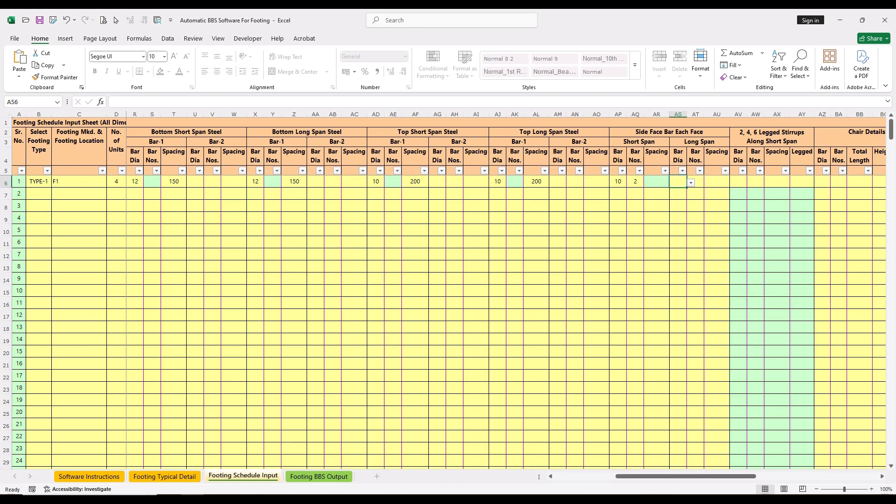
type("10")
key("Tab")
type("2")
key("Tab")
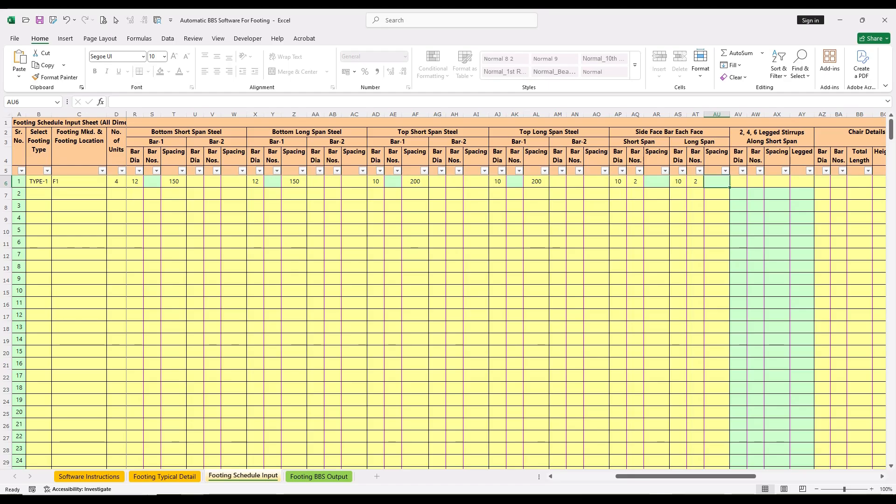
Step: Review F1's legged stirrups, chair details, remarks and concrete volume columns, leaving the optional entries blank
left_click(771, 137)
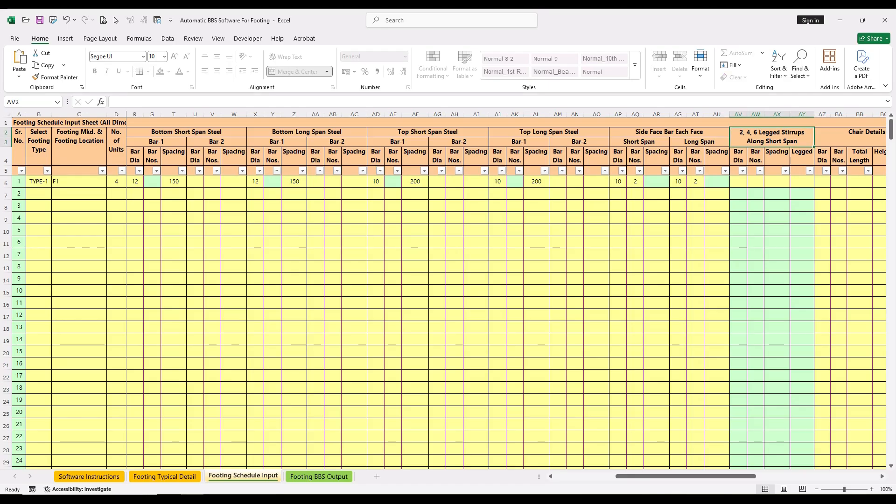
left_click(738, 156)
left_click_drag(738, 156, 801, 182)
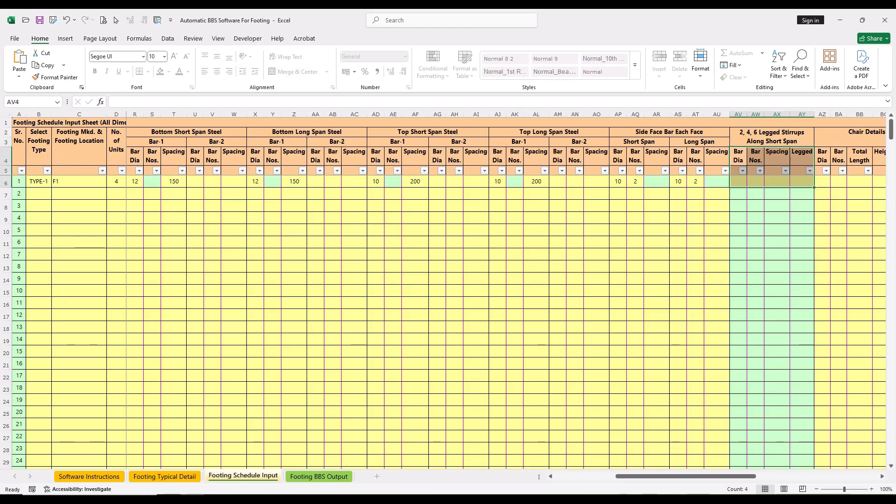
left_click_drag(653, 477, 695, 476)
left_click(641, 230)
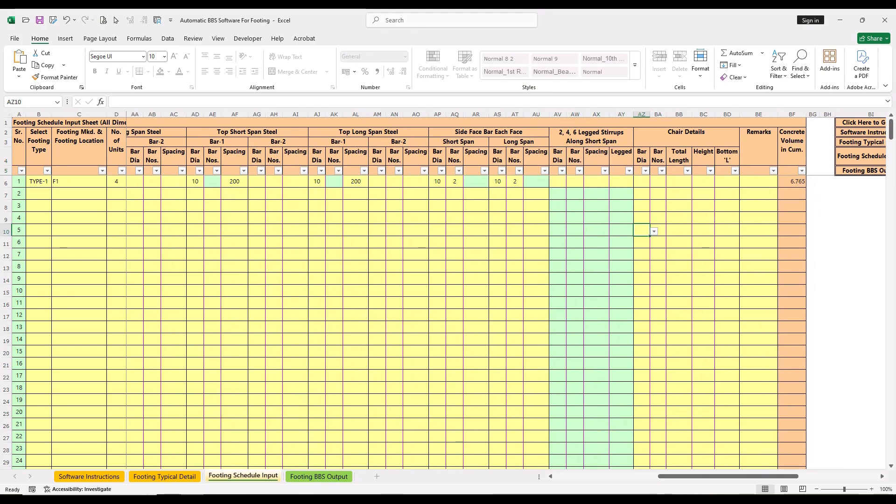
left_click_drag(558, 181, 621, 181)
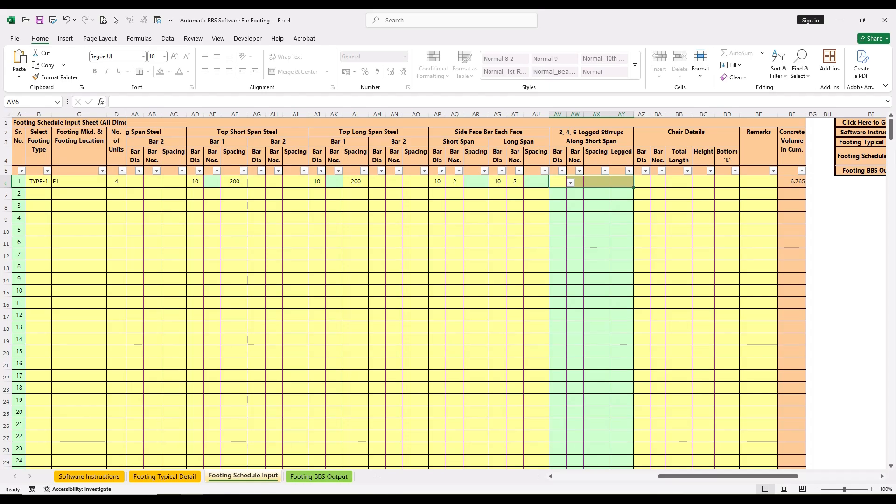
left_click_drag(686, 136, 690, 156)
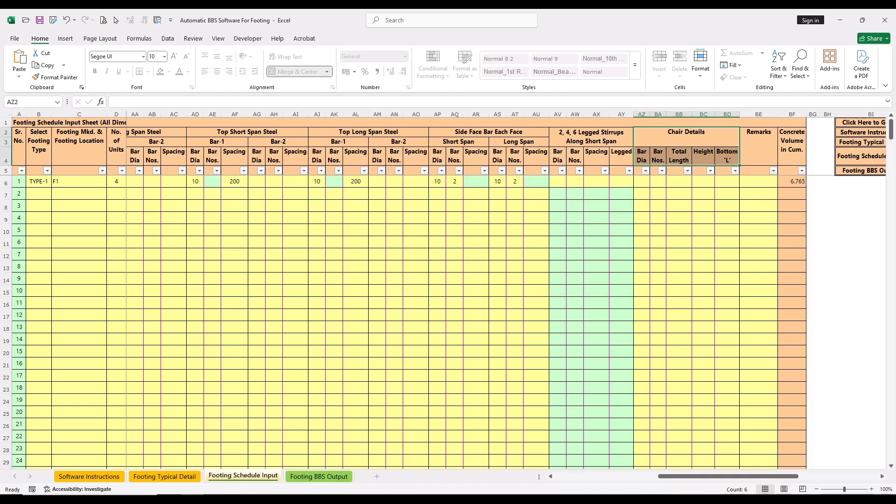
left_click(642, 182)
left_click_drag(648, 186, 738, 186)
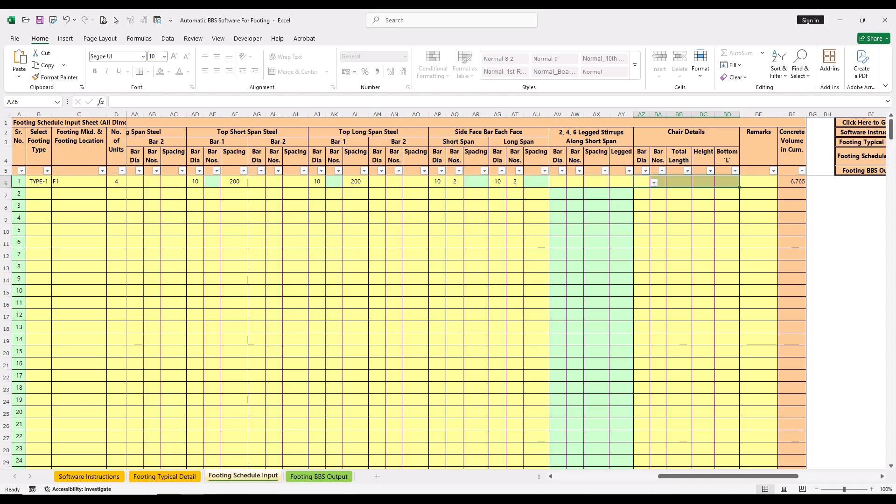
left_click(703, 194)
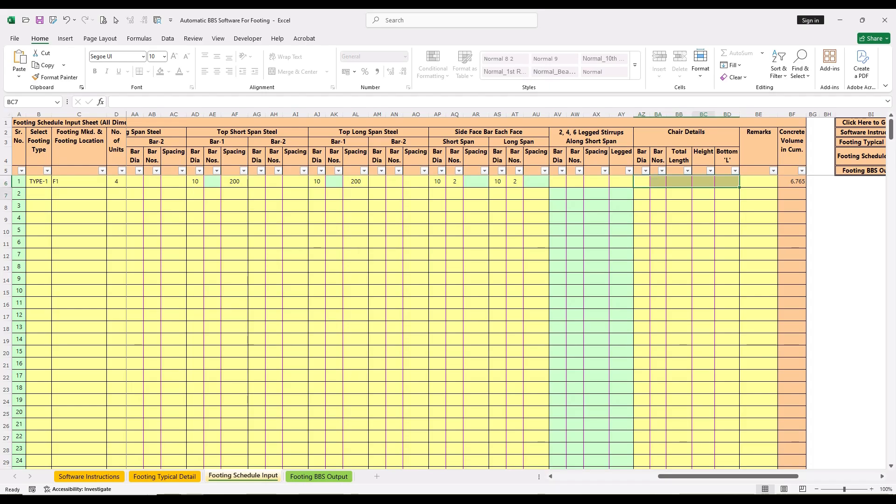
left_click_drag(758, 141, 758, 182)
left_click(758, 182)
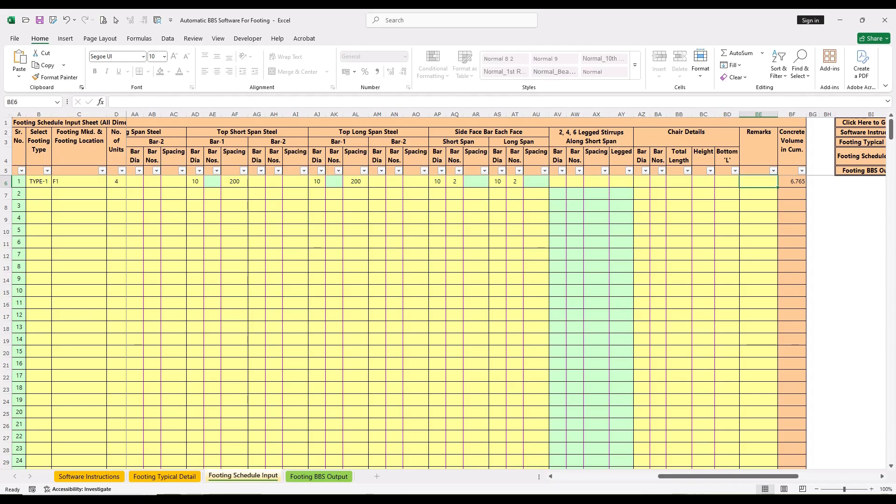
left_click_drag(792, 142, 791, 182)
left_click(792, 182)
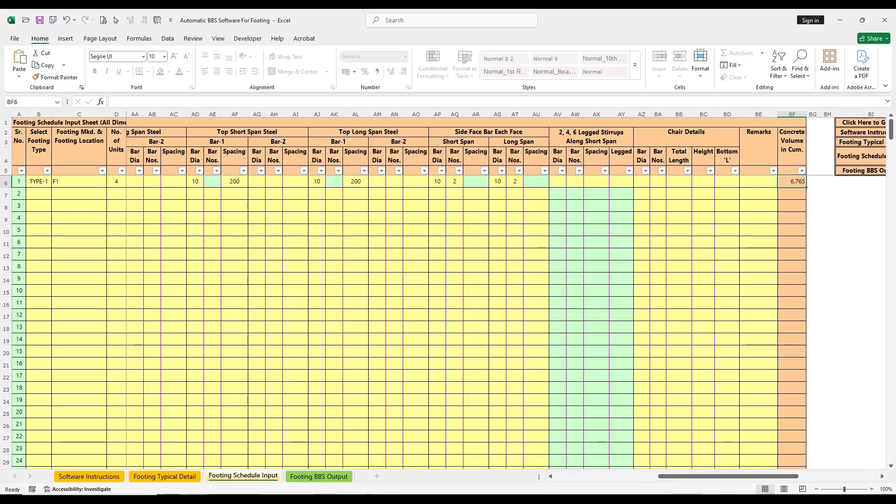
Step: Switch to the foundation drawing in AutoCAD and read footing F3's row in the step footing schedule
mouse_move(170, 499)
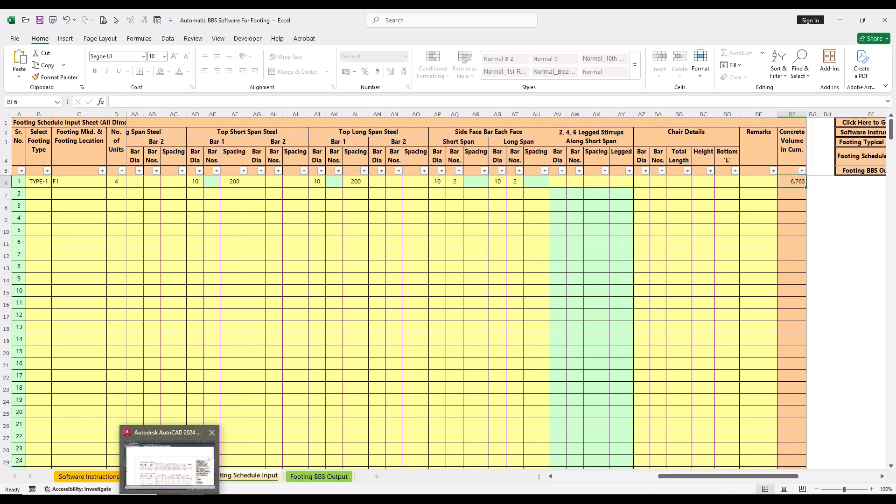
left_click(257, 291)
left_click(38, 194)
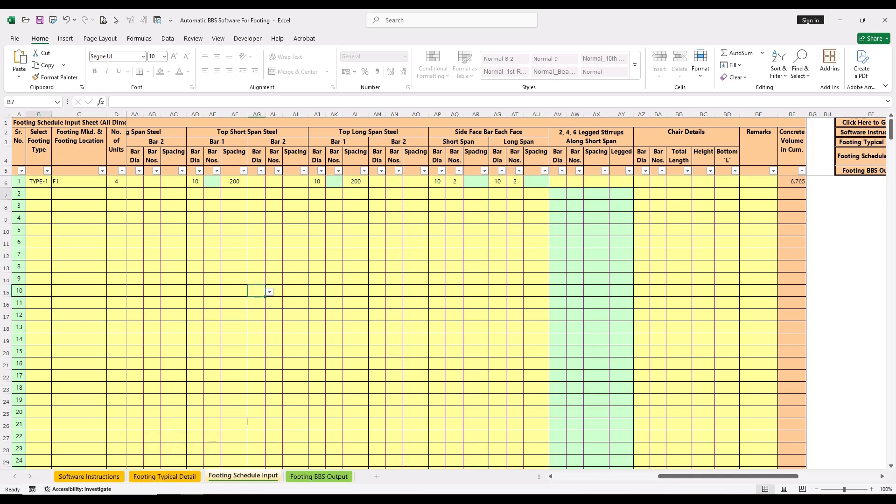
left_click(169, 498)
left_click_drag(268, 322, 239, 175)
key("Escape")
type("z")
key("Return")
left_click(119, 173)
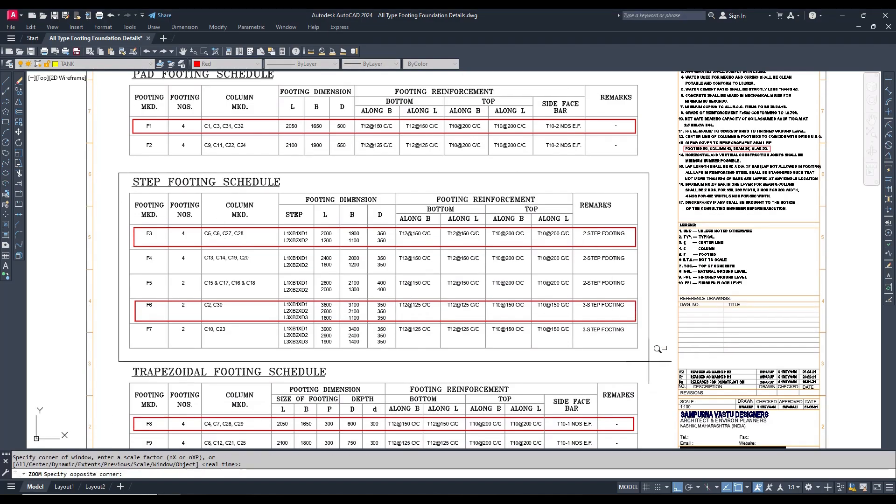
left_click(648, 361)
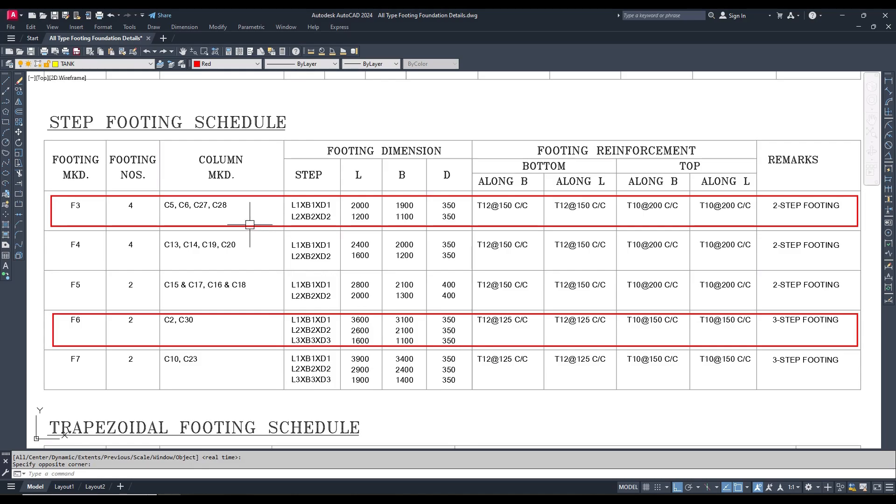
type("P")
key("Return")
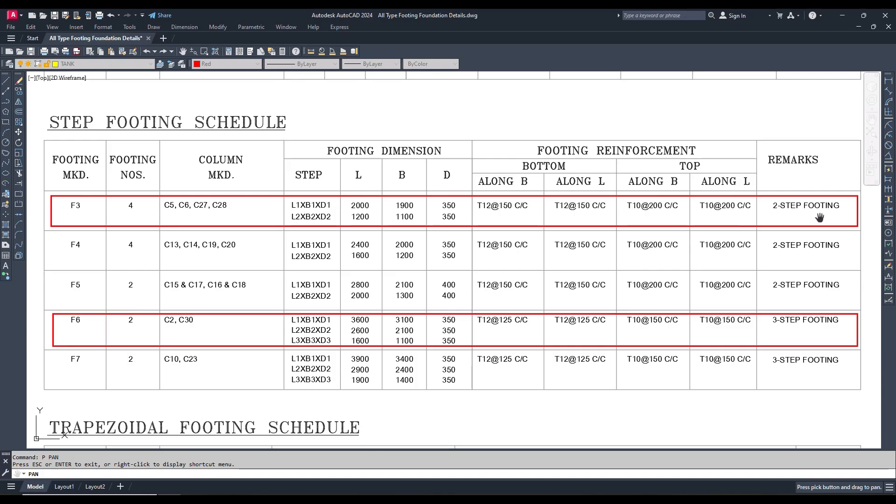
right_click(743, 218)
left_click(764, 226)
Step: Examine the two-step footing's Section B-B on the foundation drawing, including its step depths and reinforcement
scroll(483, 229, "down", 5)
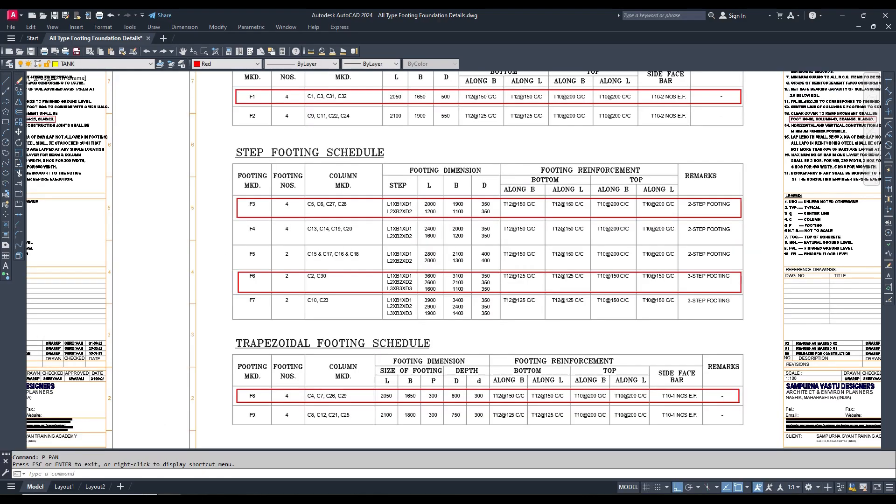
type("p")
key("Return")
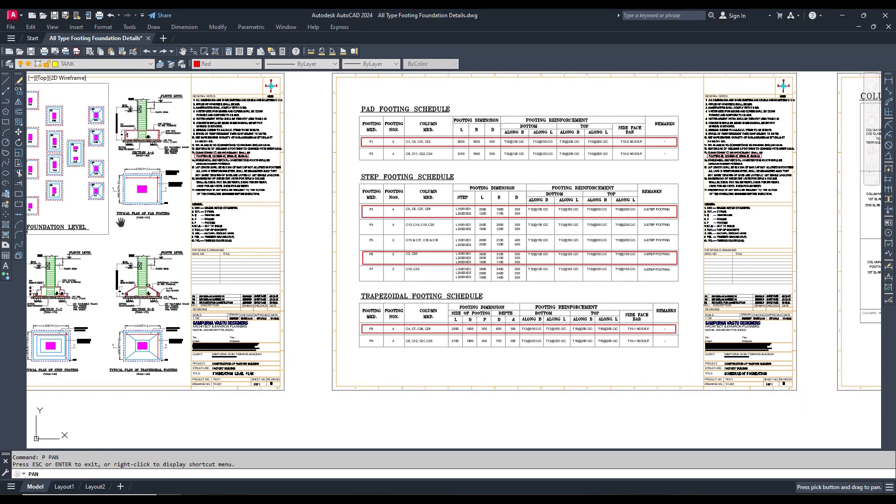
left_click_drag(117, 224, 426, 224)
scroll(248, 364, "up", 2)
left_click_drag(283, 294, 323, 217)
scroll(216, 313, "up", 3)
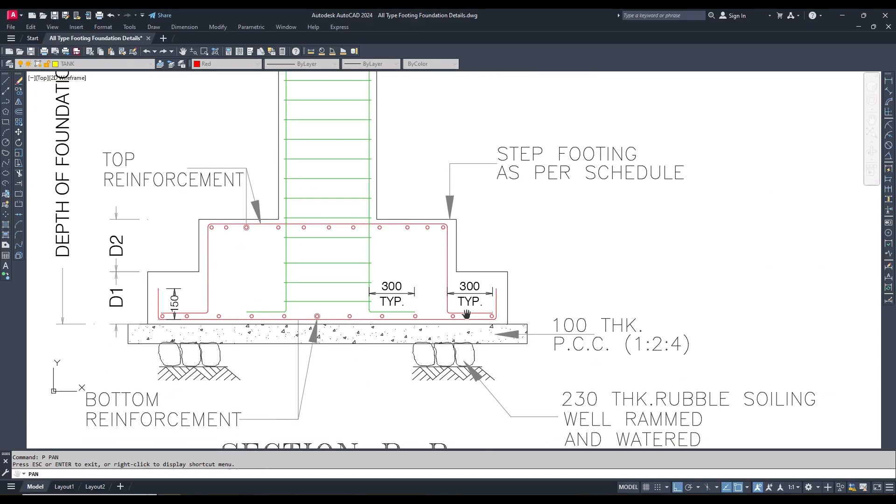
scroll(466, 301, "down", 2)
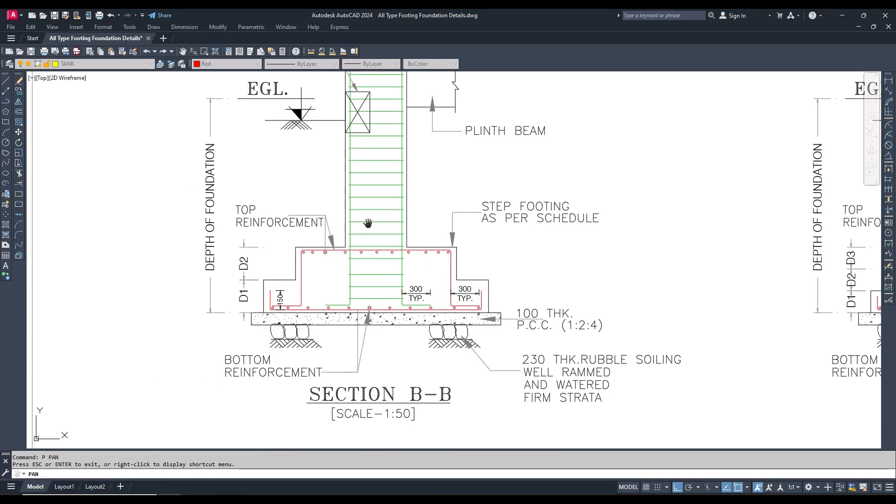
scroll(366, 223, "down", 2)
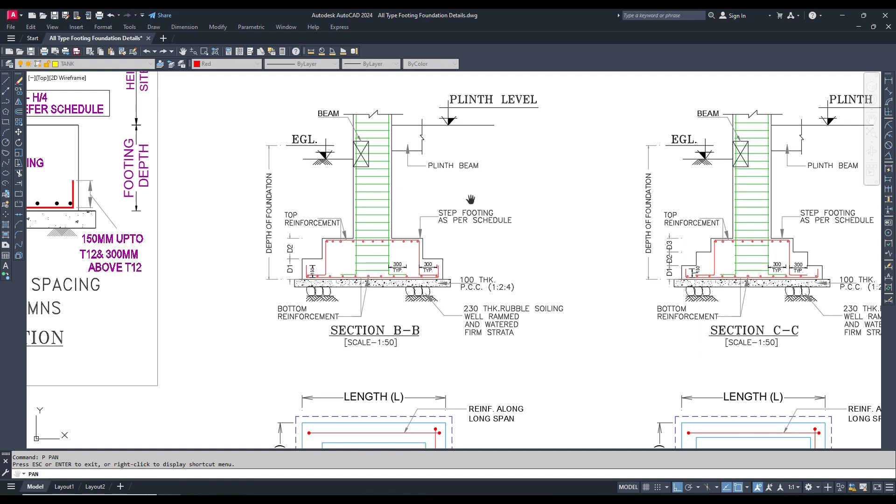
left_click_drag(471, 195, 435, 155)
right_click(434, 150)
left_click(453, 155)
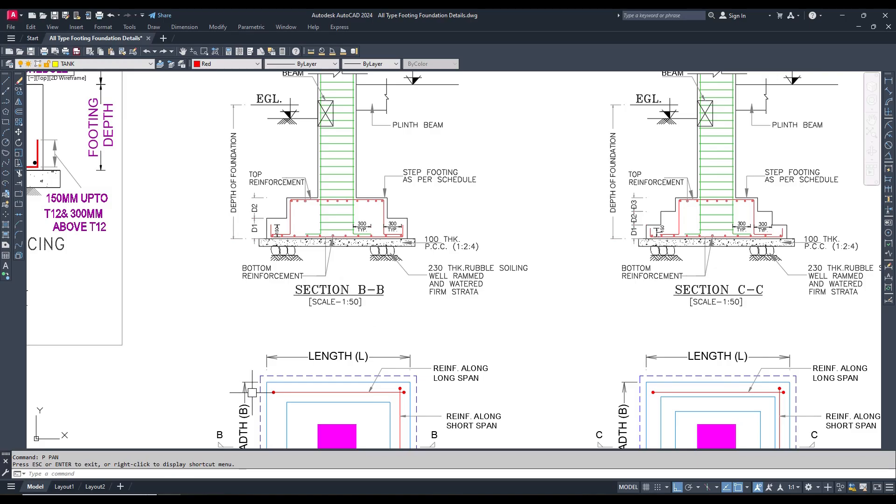
Step: Switch back to Excel, check the typical footing templates, and set the second schedule row's footing type to TYPE-2
mouse_move(192, 499)
left_click(191, 464)
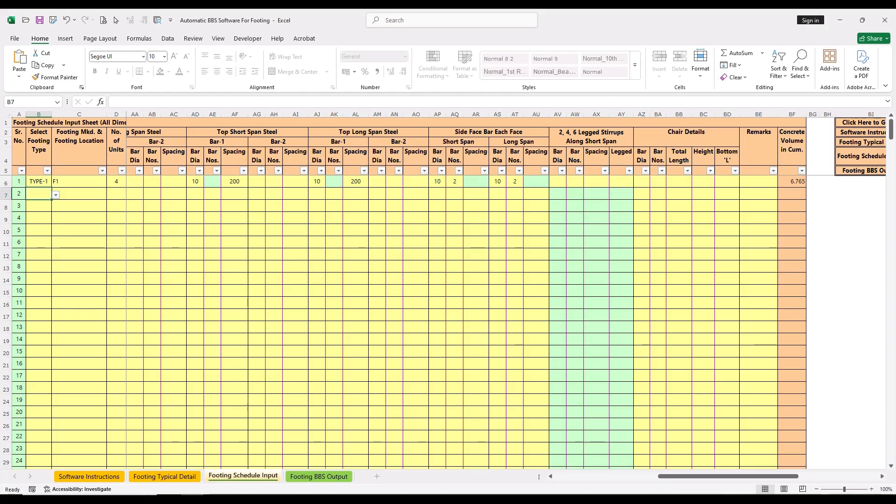
left_click(165, 475)
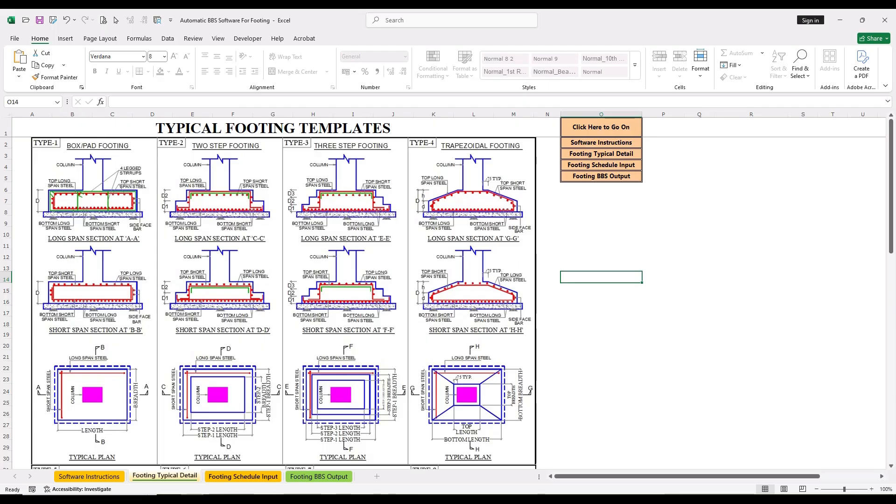
left_click(243, 476)
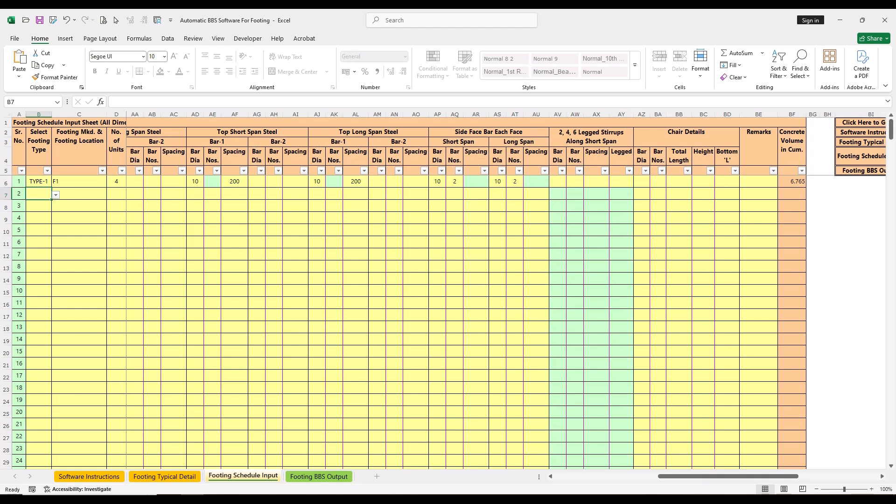
key("alt+Down")
key("Down")
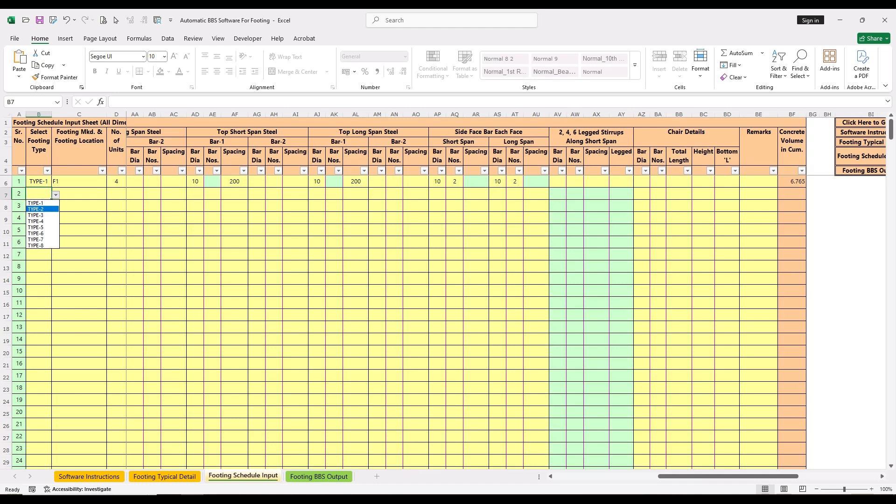
key("Return")
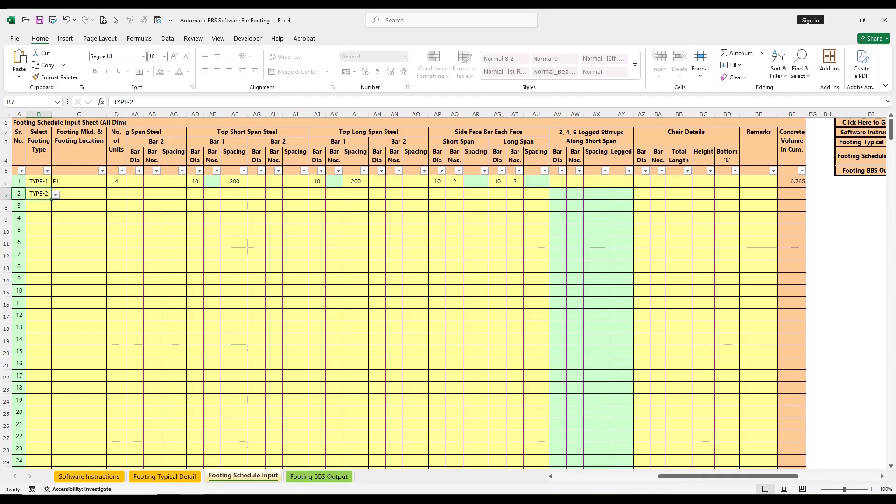
Step: Enter footing mark F3 and 4 units in the TYPE-2 row of the schedule
left_click(79, 193)
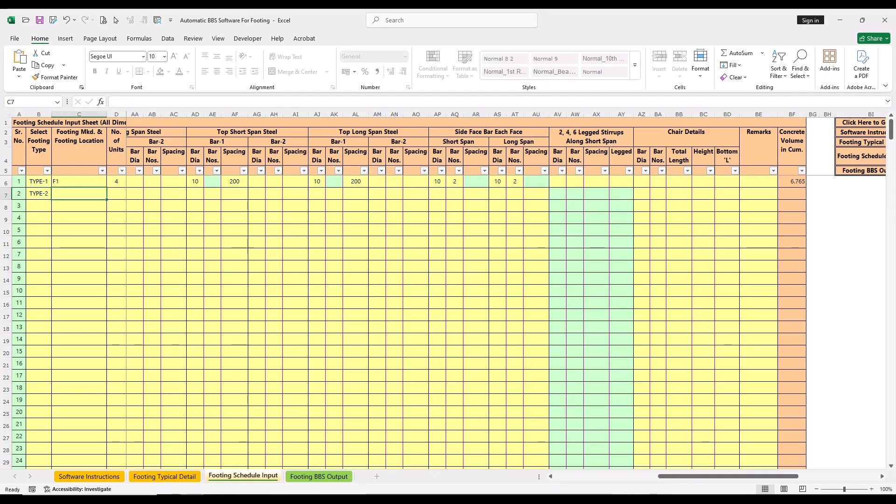
type("F3")
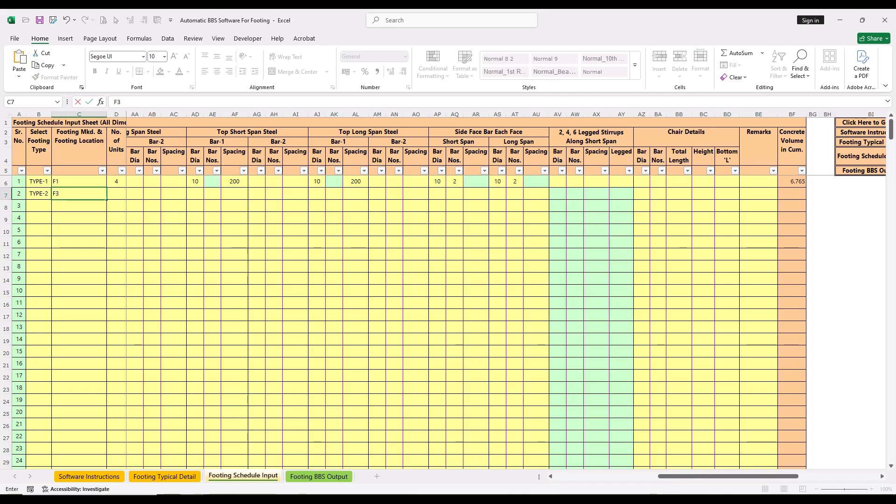
key("Tab")
type("4")
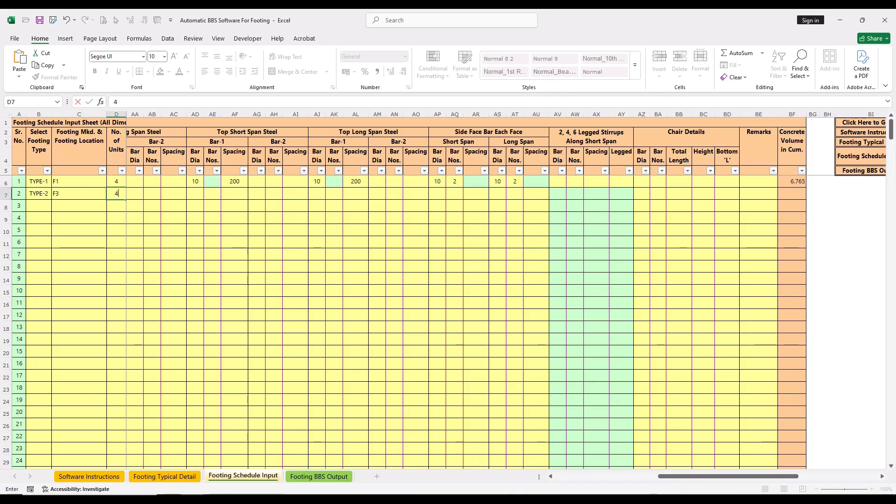
key("Tab")
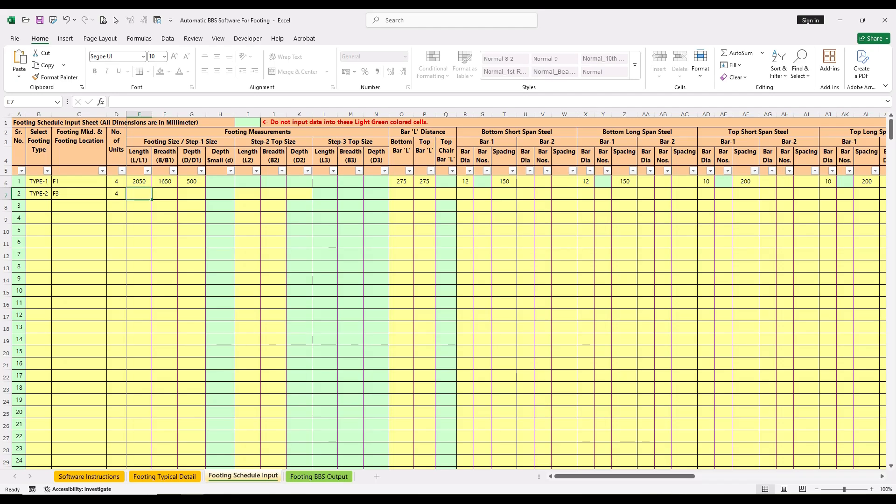
Step: Enter F3's Step-1 size as length 2000, breadth 1900 and depth 350, skipping the small depth
type("2000")
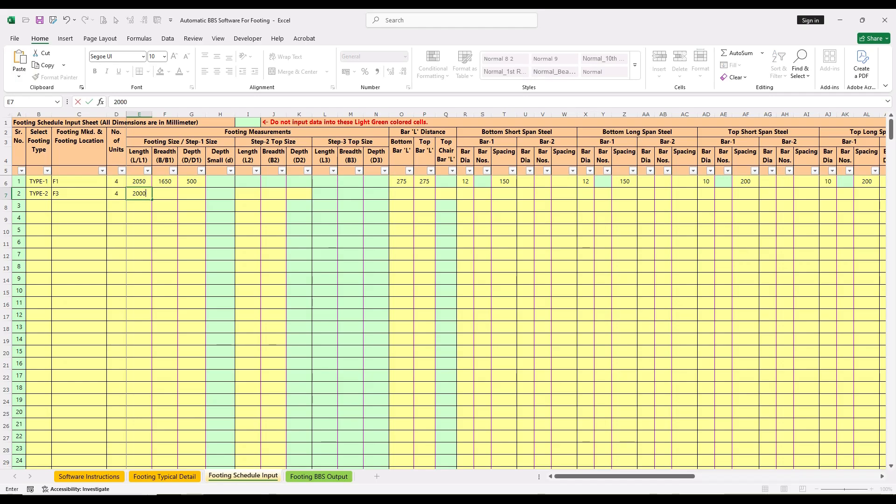
key("Tab")
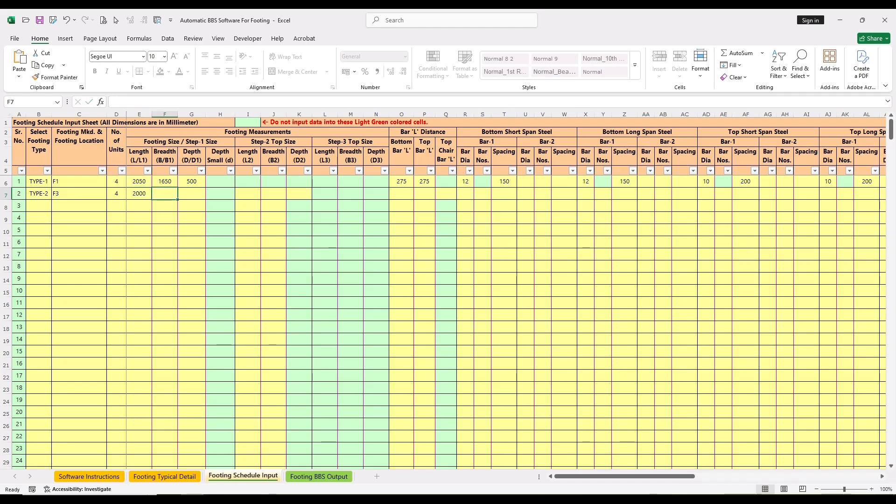
type("1900")
key("Tab")
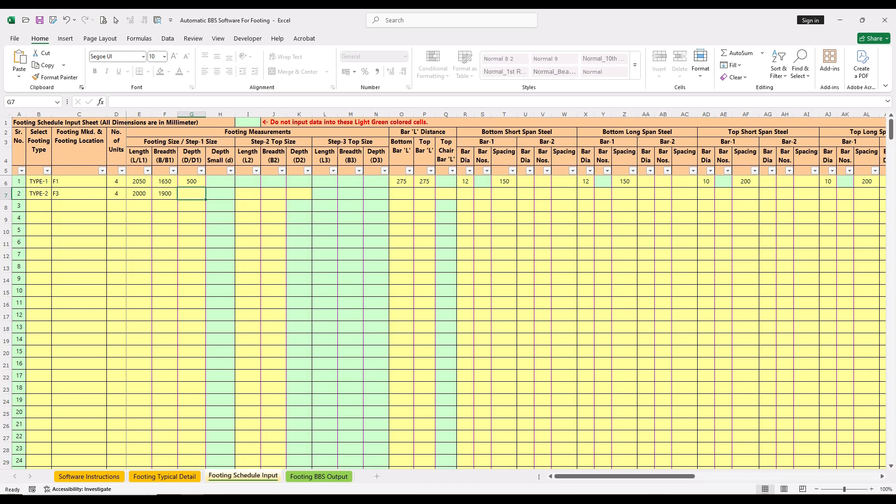
type("350")
key("Return")
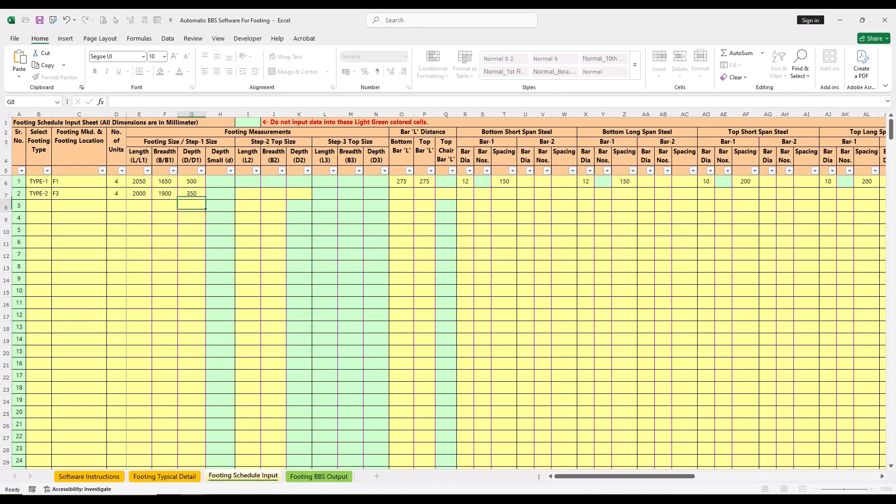
key("Up")
key("Right")
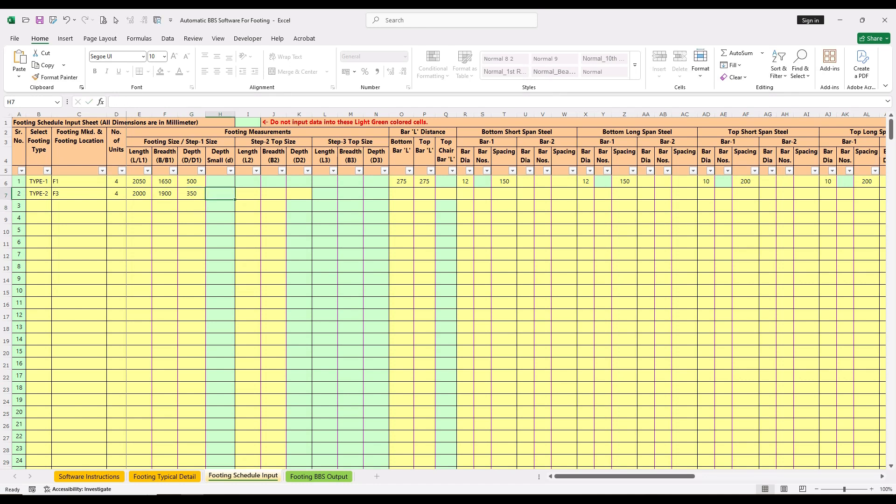
left_click_drag(219, 156, 224, 197)
left_click(220, 193)
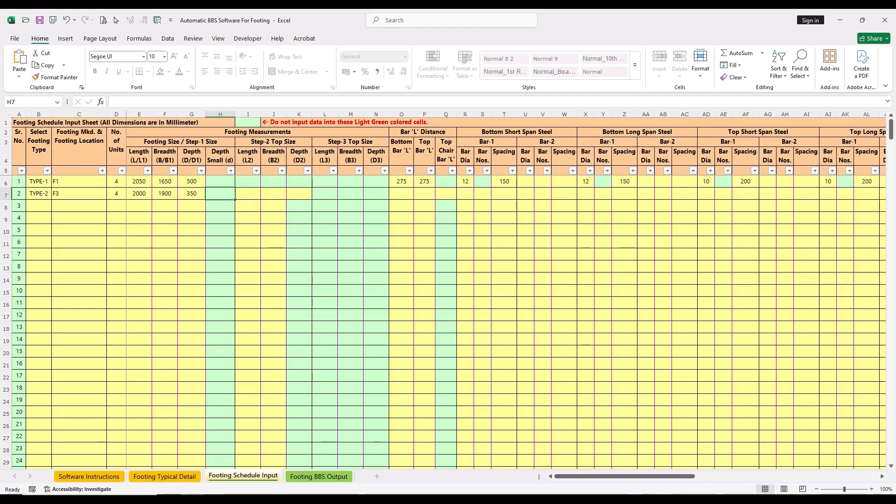
Step: Enter F3's Step-2 top size as length 1200, breadth 1100 and depth 350, leaving the Step-3 size blank
left_click(248, 194)
left_click_drag(272, 142, 275, 156)
left_click(248, 194)
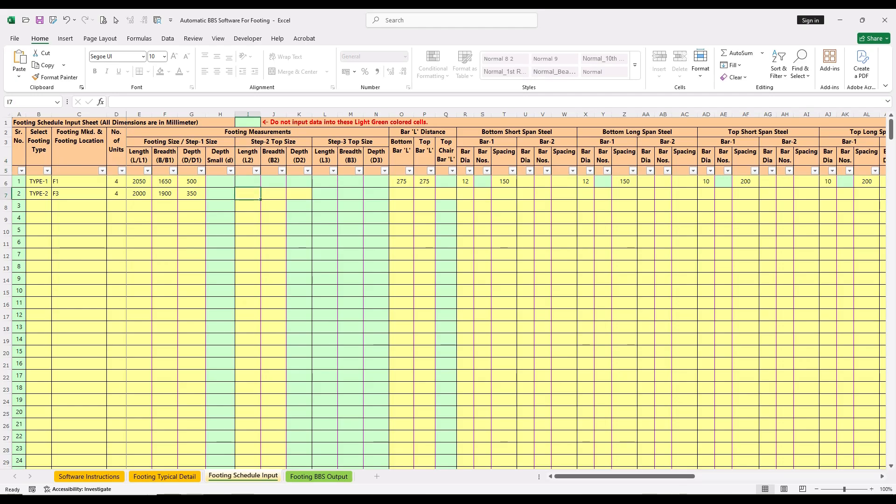
type("1200")
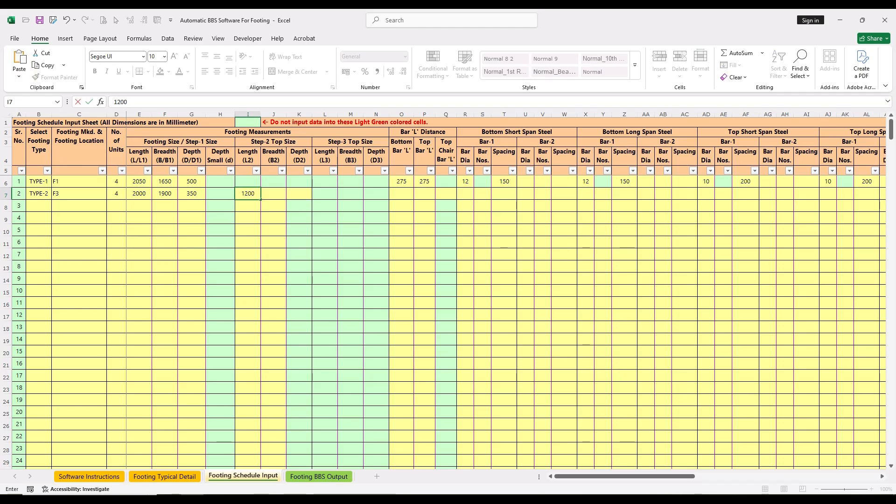
key("Tab")
type("1100")
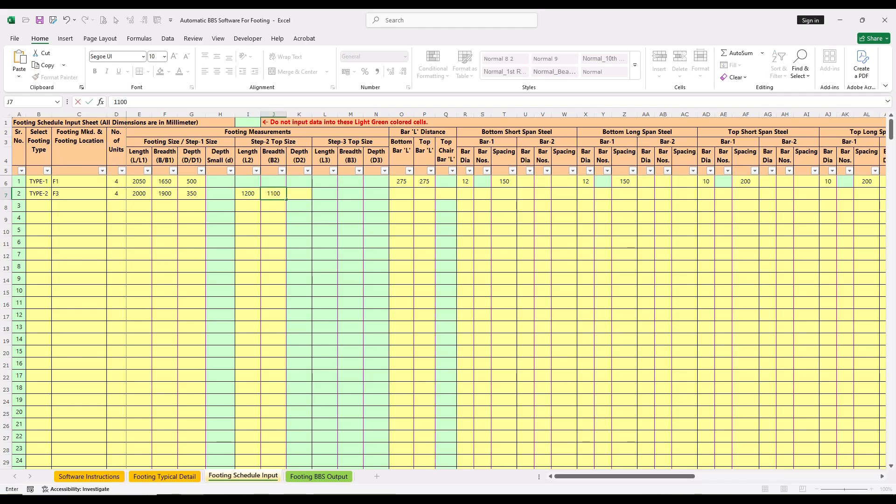
key("Tab")
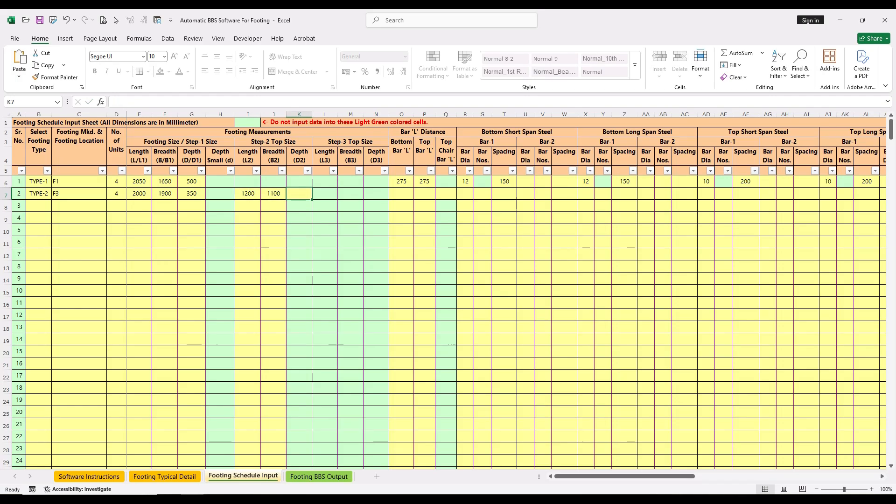
type("350")
key("Tab")
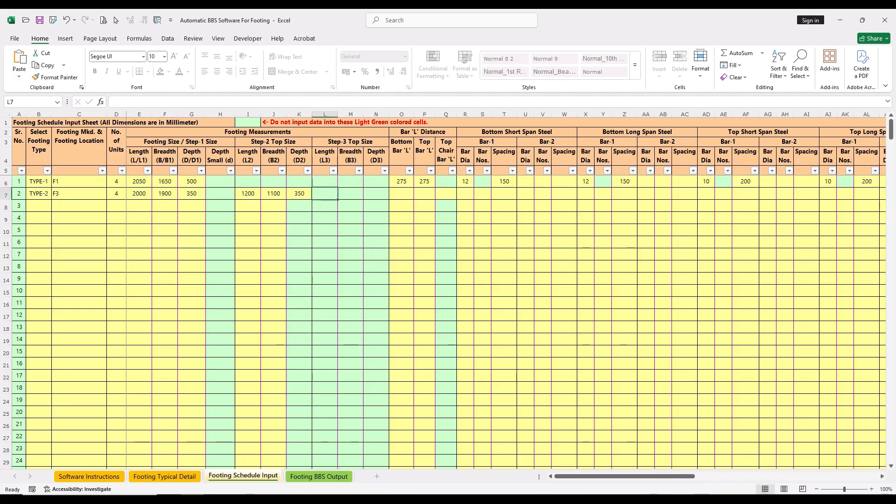
key("shift+Right")
key("shift+Right")
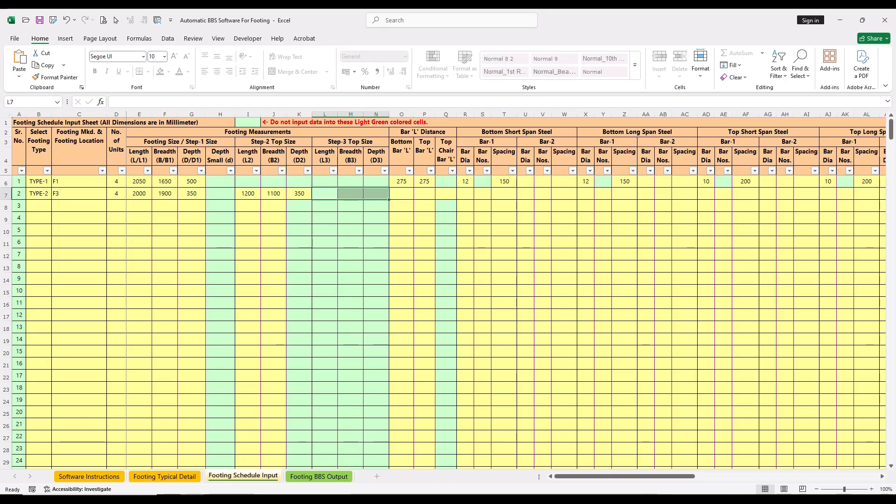
Step: Set F3's bottom bar 'L' distance to 150
left_click(401, 193)
left_click_drag(422, 132, 424, 155)
left_click(401, 193)
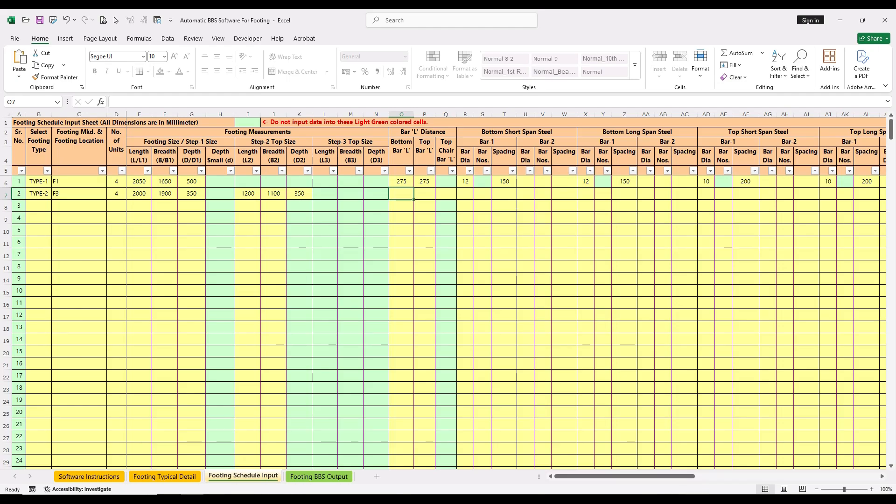
type("150")
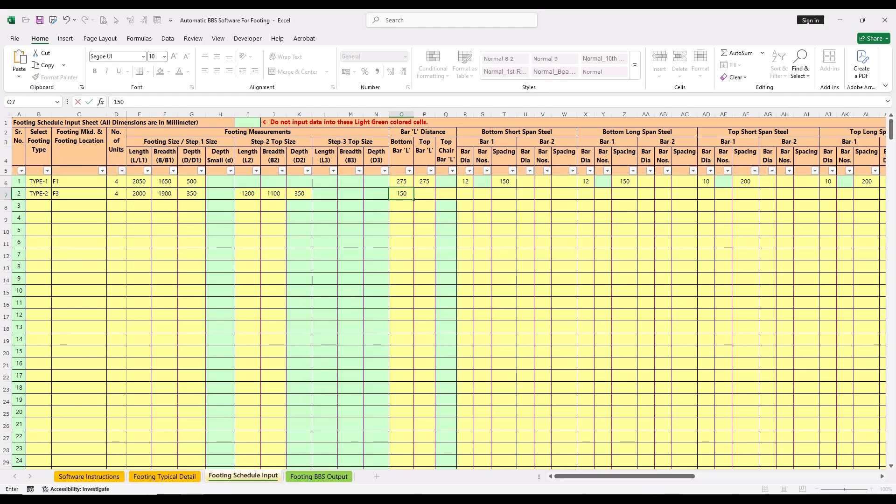
key("Tab")
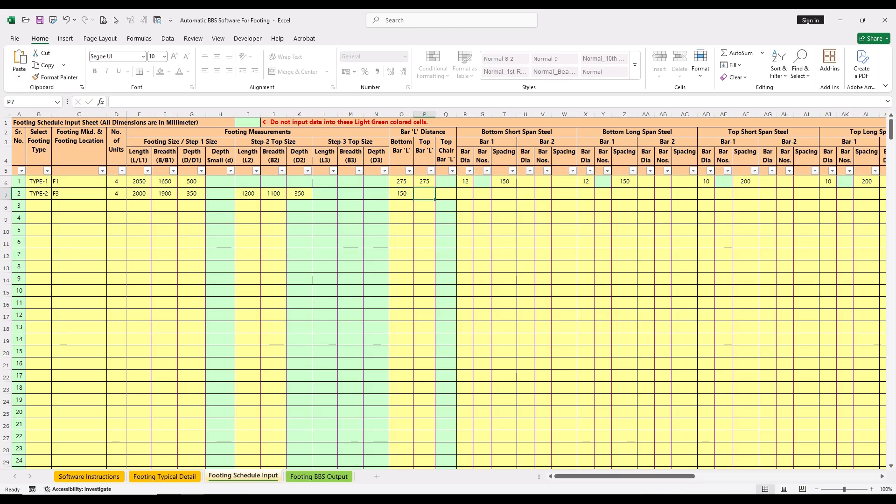
Step: Set F3's top chair bar 'L' distance to 300, leaving its top bar 'L' distance blank
left_click_drag(446, 144, 456, 188)
left_click(446, 193)
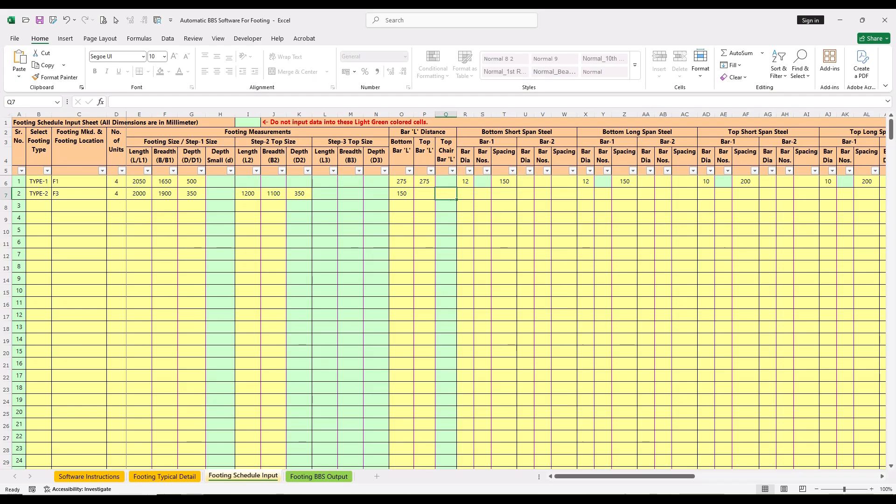
left_click(446, 151)
left_click(446, 193)
type("300")
key("Return")
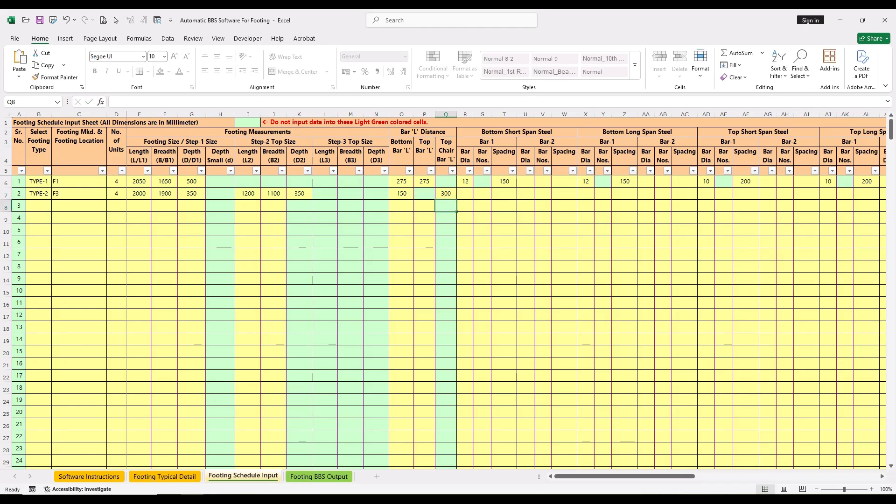
left_click(446, 194)
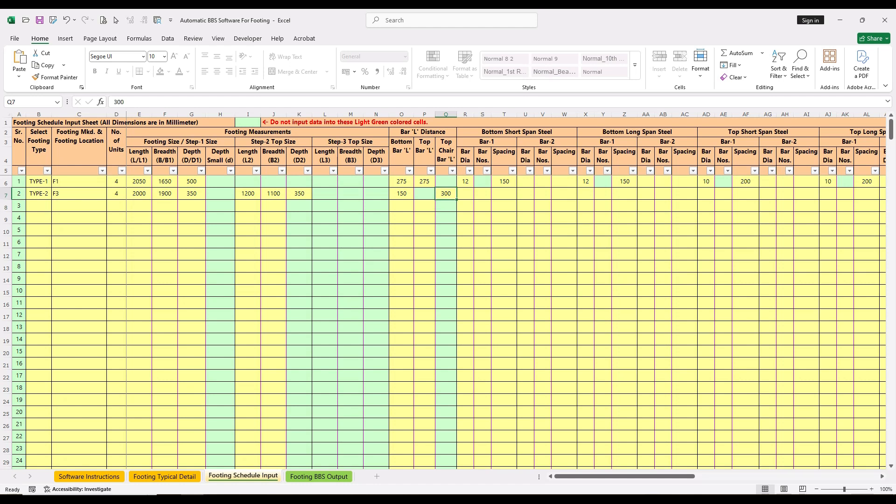
left_click(424, 193)
left_click_drag(424, 151, 424, 193)
left_click(424, 193)
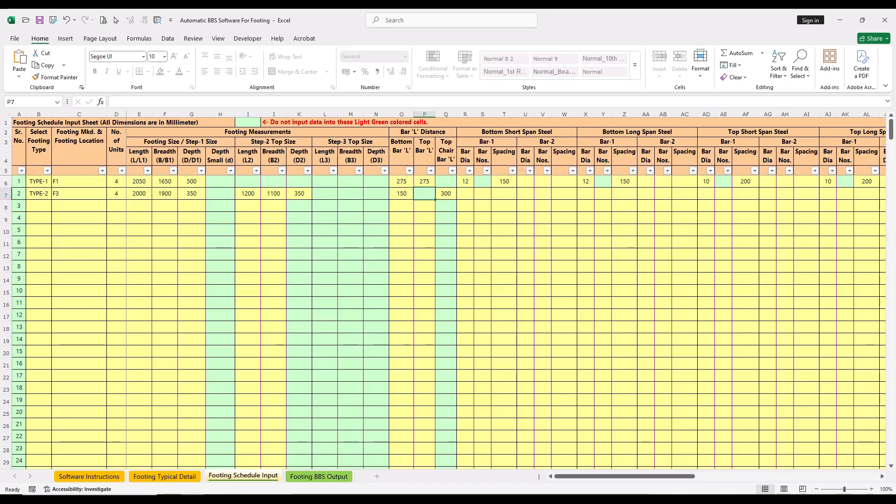
left_click(445, 193)
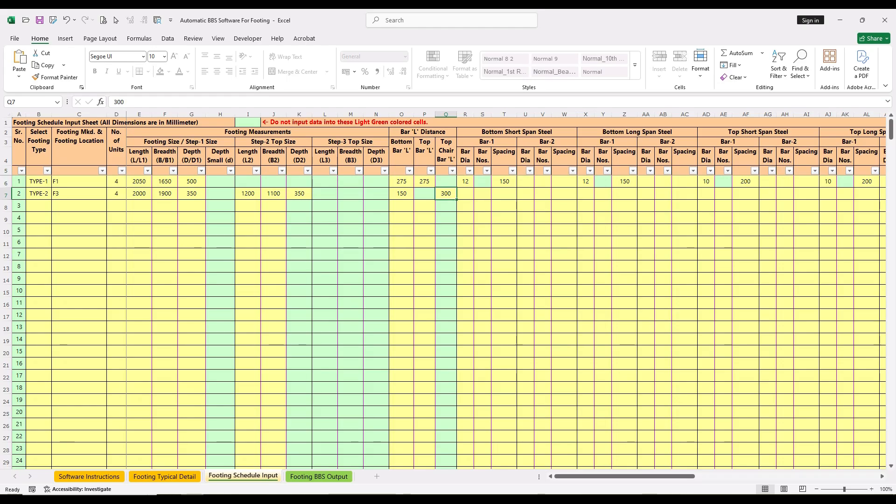
left_click(424, 193)
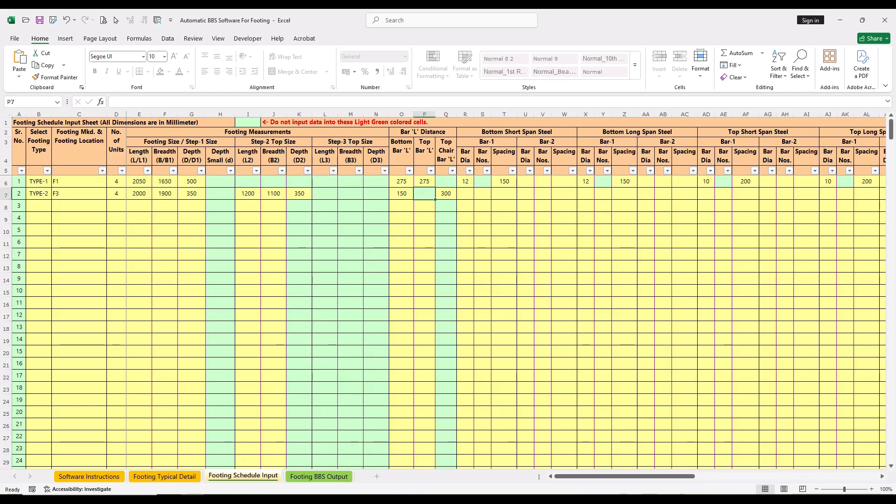
Step: Enter F3's bottom short span Bar-1 steel as 12 diameter at 150 spacing, leaving Bar-2 blank
left_click(466, 193)
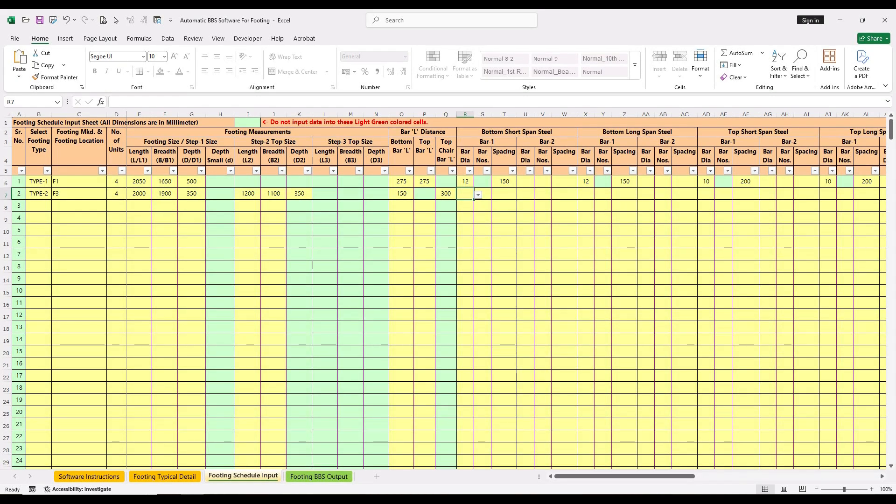
left_click_drag(486, 142, 503, 156)
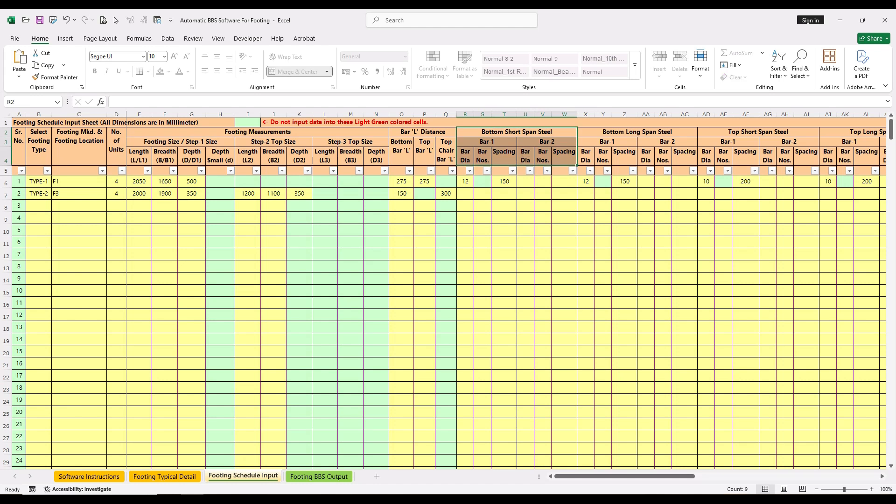
left_click(465, 194)
type("12")
key("Tab")
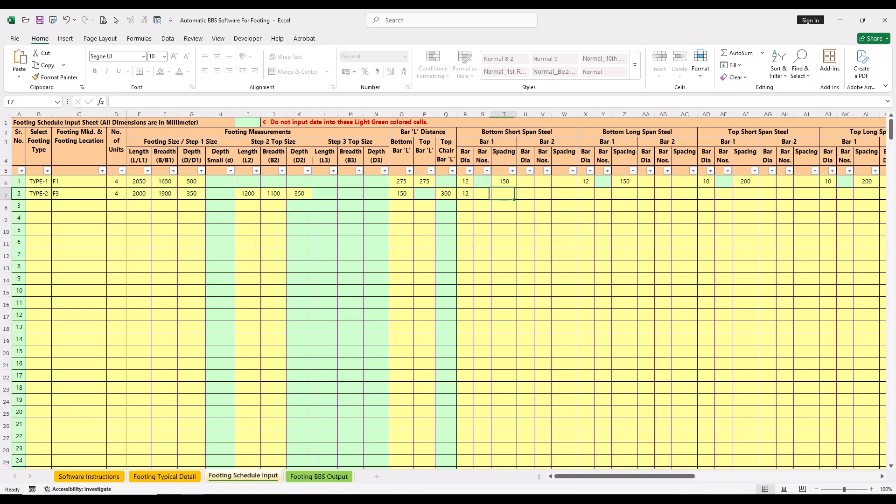
type("150")
key("Tab")
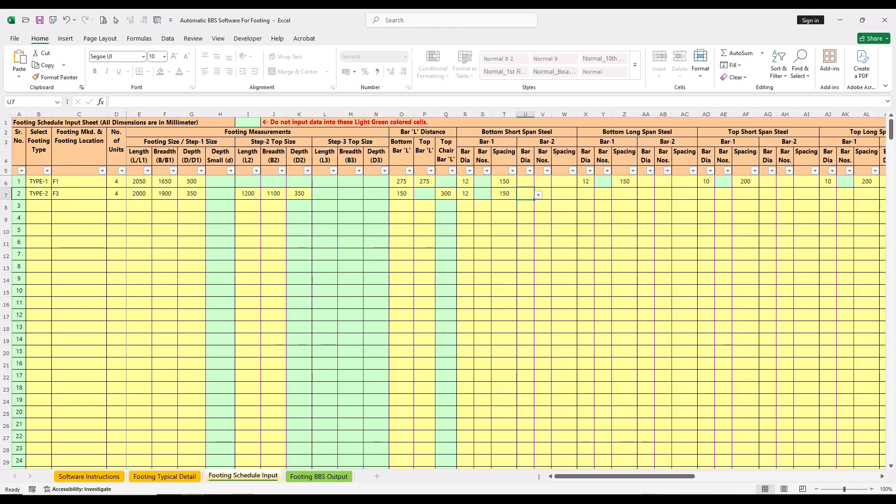
left_click(546, 142)
left_click(486, 141)
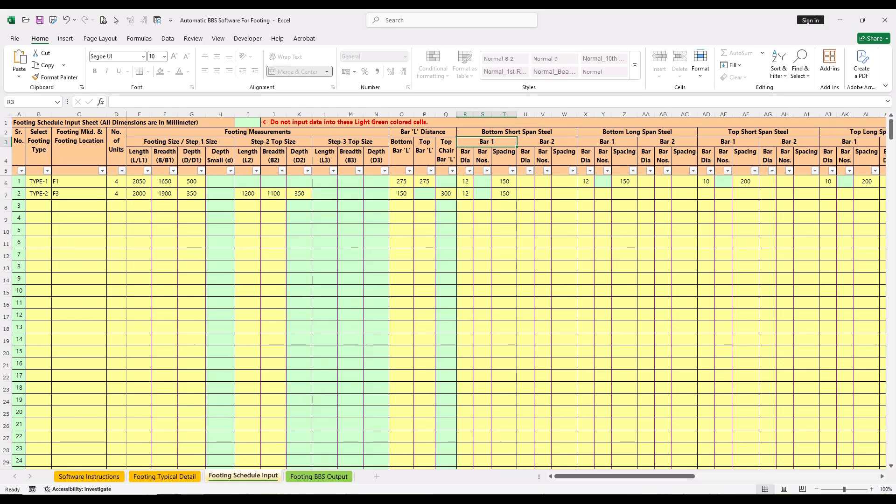
left_click_drag(547, 142, 547, 182)
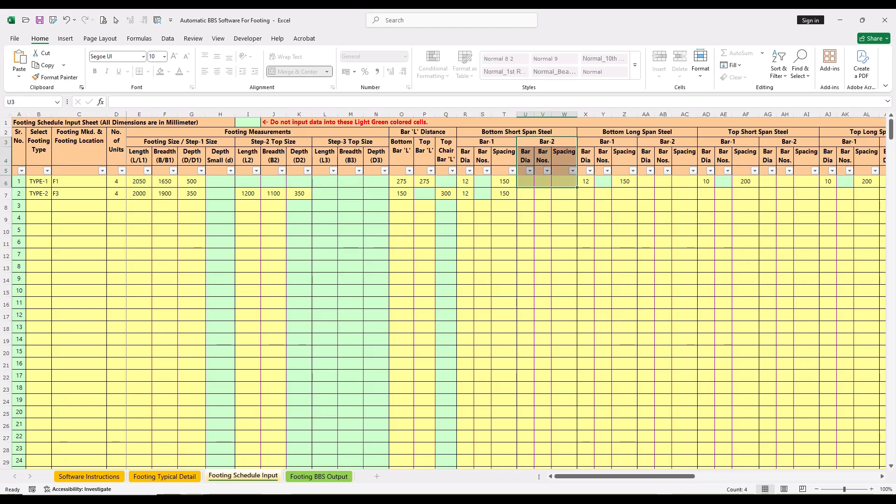
Step: Enter F3's bottom long span Bar-1 steel as 12 diameter at 150 spacing, leaving Bar-2 blank
left_click(586, 194)
left_click(637, 132)
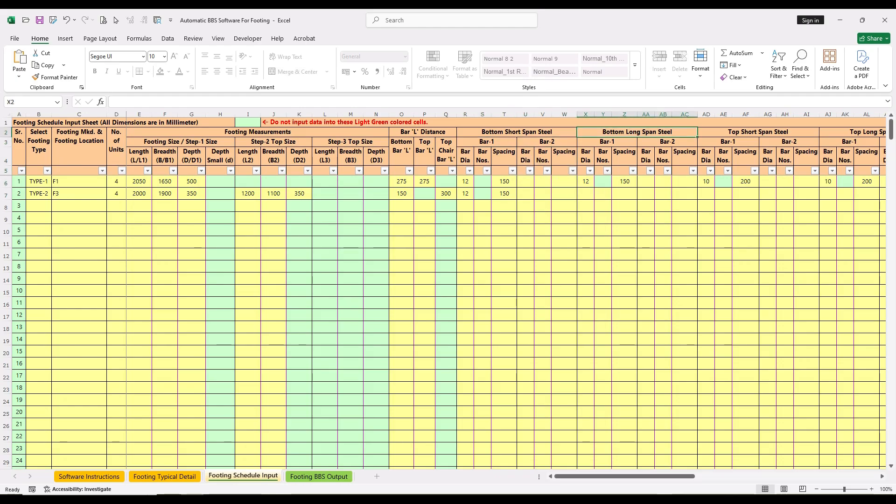
left_click_drag(606, 142, 606, 156)
left_click(586, 156)
left_click(585, 194)
type("12")
key("Tab")
key("Tab")
type("150")
key("Tab")
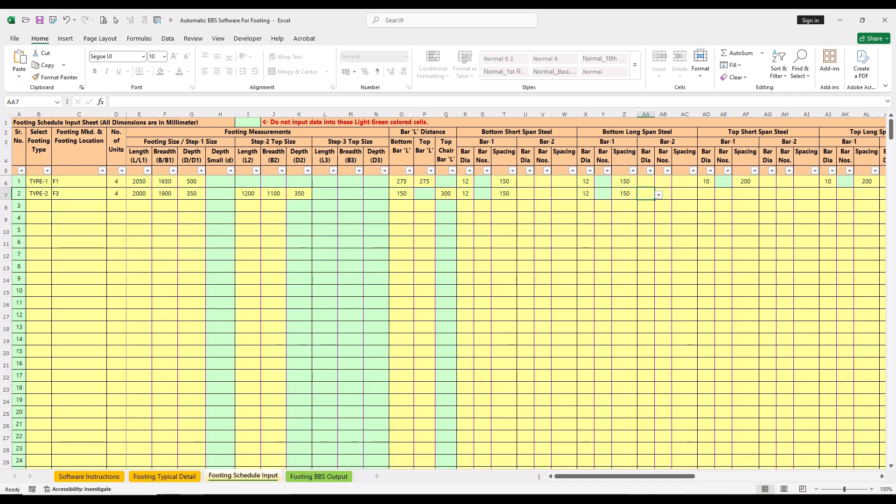
left_click_drag(667, 141, 683, 170)
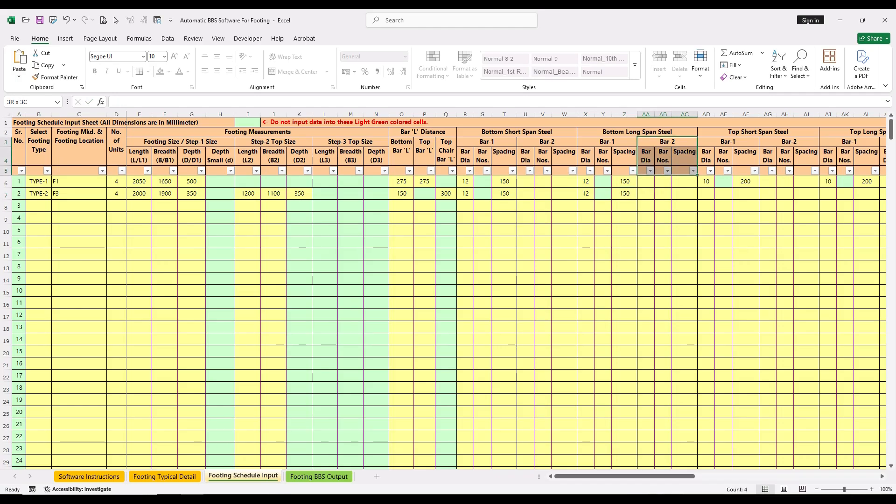
left_click_drag(683, 171, 684, 194)
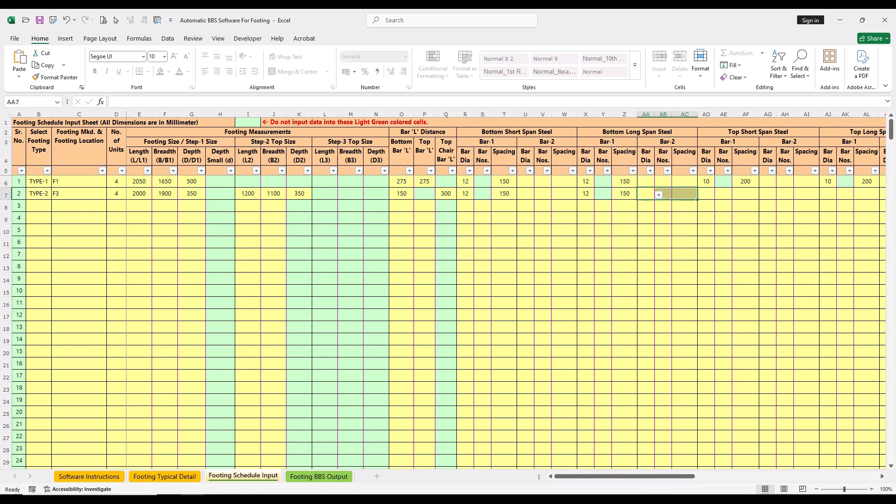
Step: Enter F3's top short span Bar-1 steel as 10 diameter at 150 spacing, leaving Bar-2 blank
left_click_drag(624, 476, 691, 476)
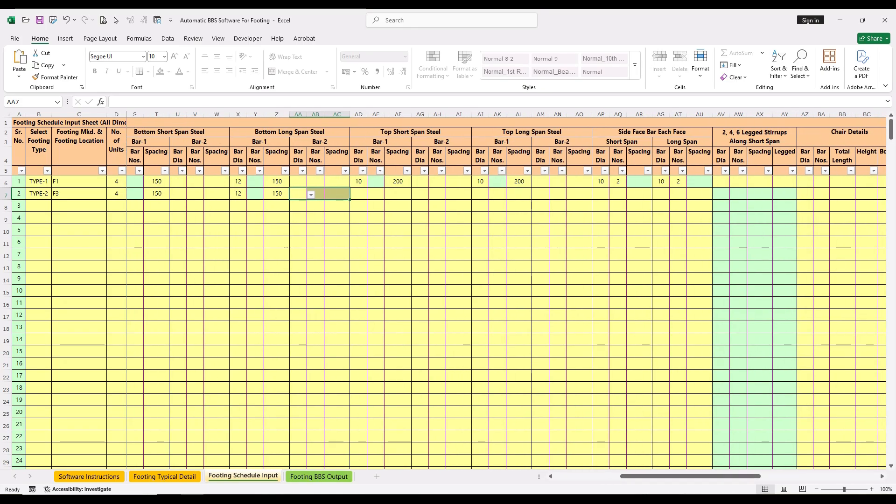
scroll(443, 289, "up", 2, "ctrl")
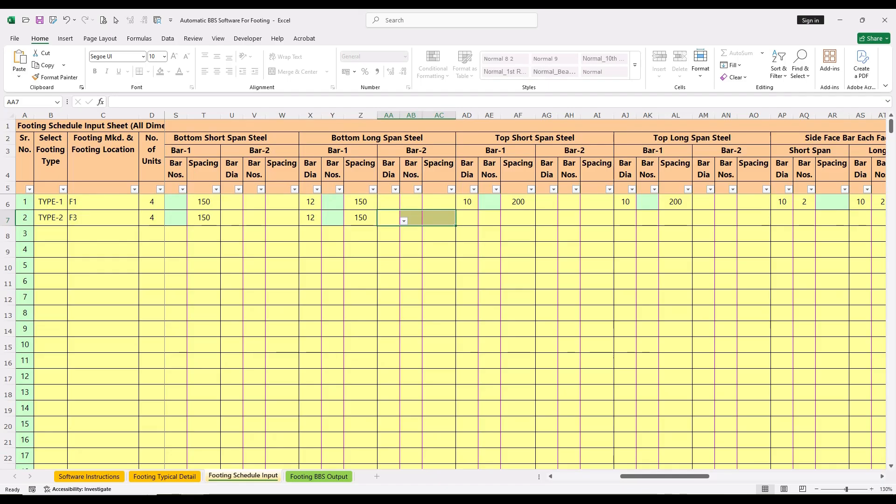
left_click(466, 218)
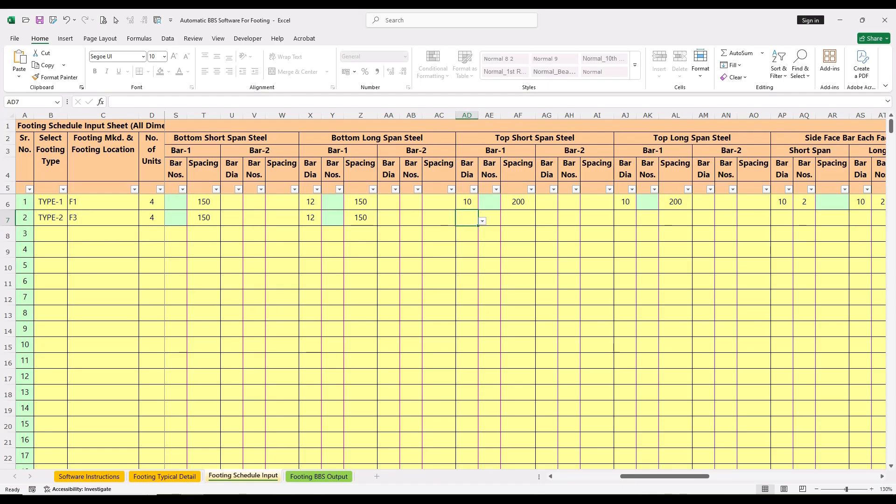
type("10")
key("Tab")
key("Right")
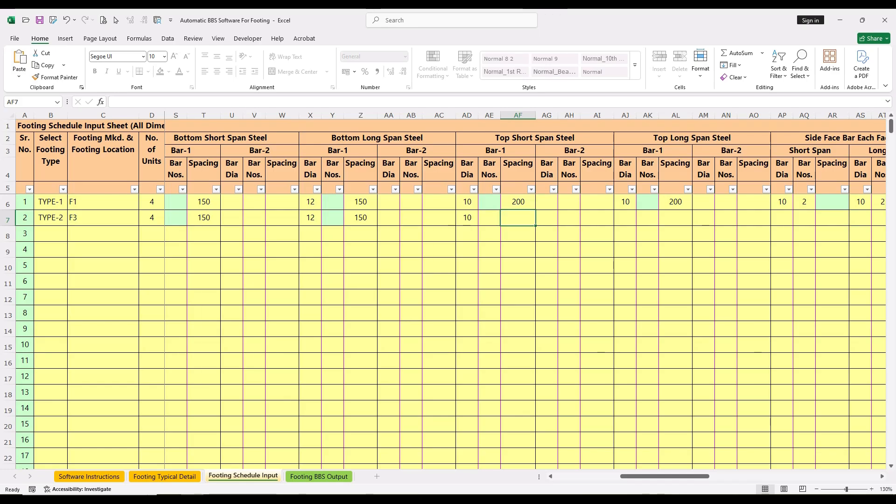
type("150")
key("Tab")
key("Tab")
key("Tab")
key("Tab")
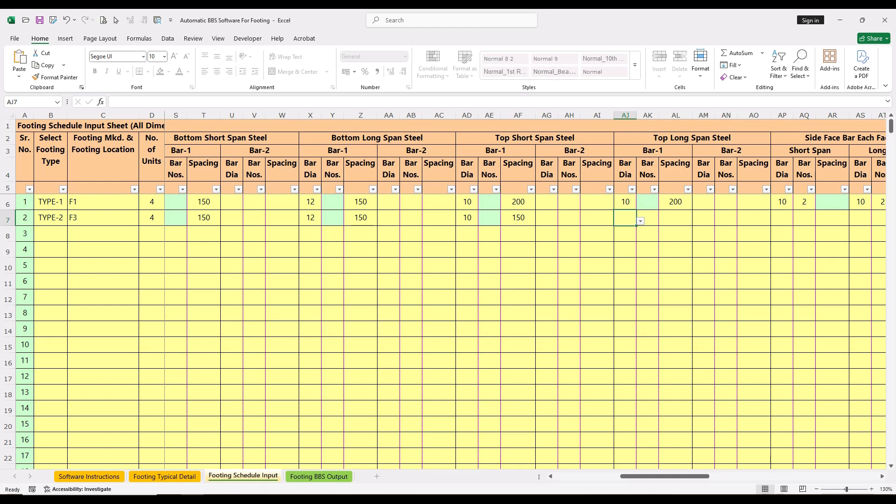
Step: Enter F3's top long span Bar-1 steel as 10 diameter at 200 spacing
type("10")
key("Tab")
key("Tab")
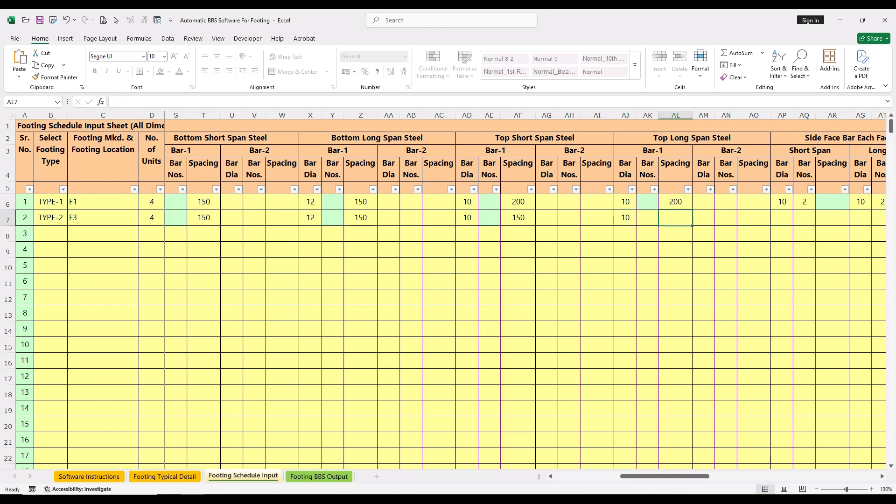
type("200")
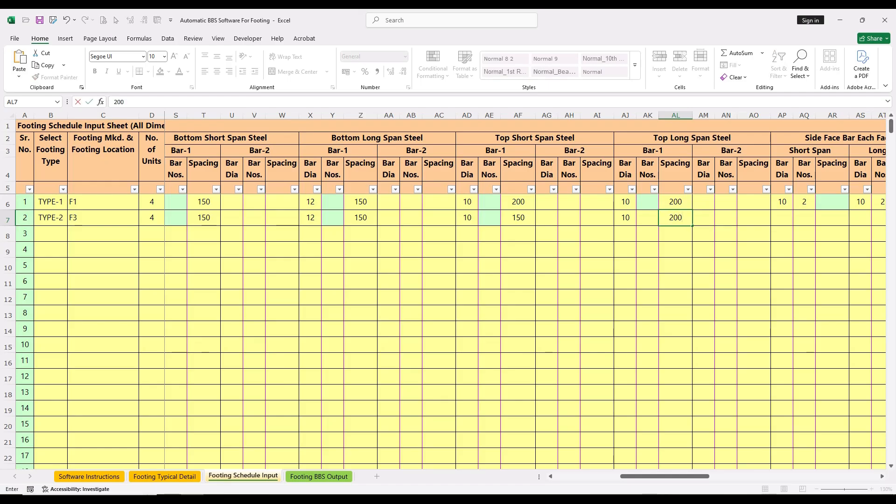
Step: Set F3's Bar-1 spacing to 200 for both the top short span and top long span steel
left_click(518, 218)
type("200")
key("Tab")
left_click_drag(659, 477, 678, 476)
left_click(574, 218)
type("200")
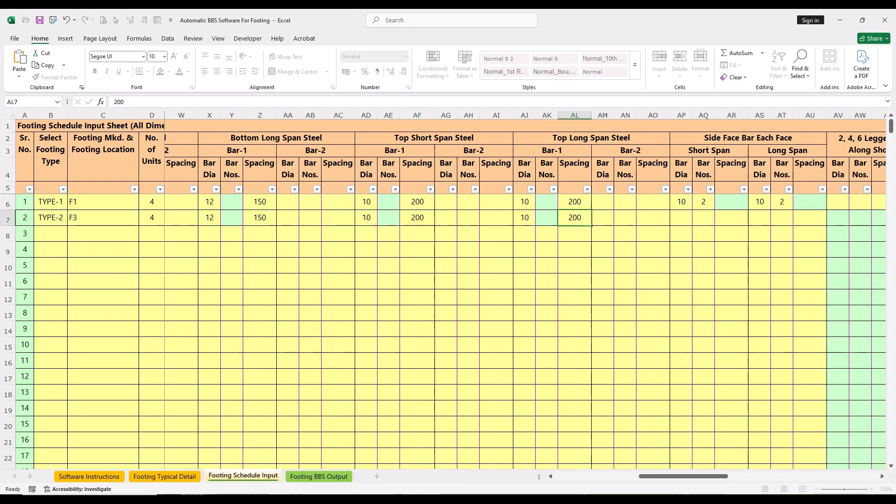
key("Tab")
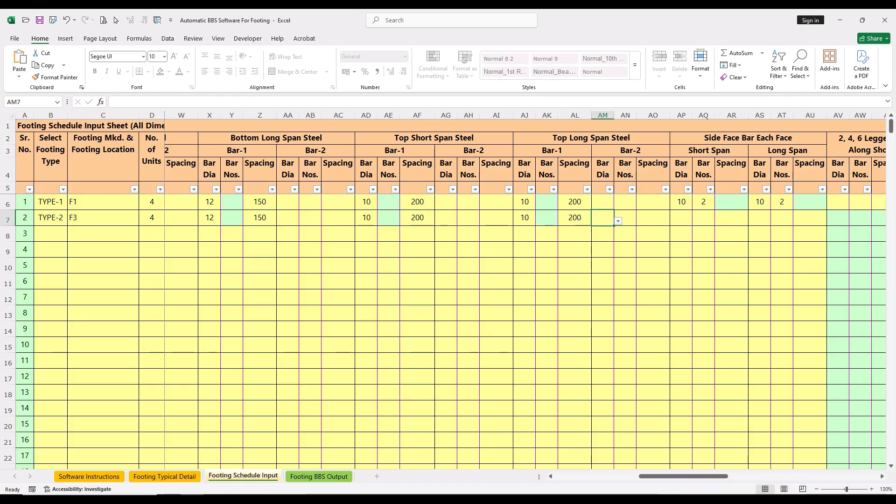
Step: Review F3's top Bar-2, side face bar, stirrup, chair, remarks and concrete volume columns without entering anything
left_click_drag(630, 151, 653, 202)
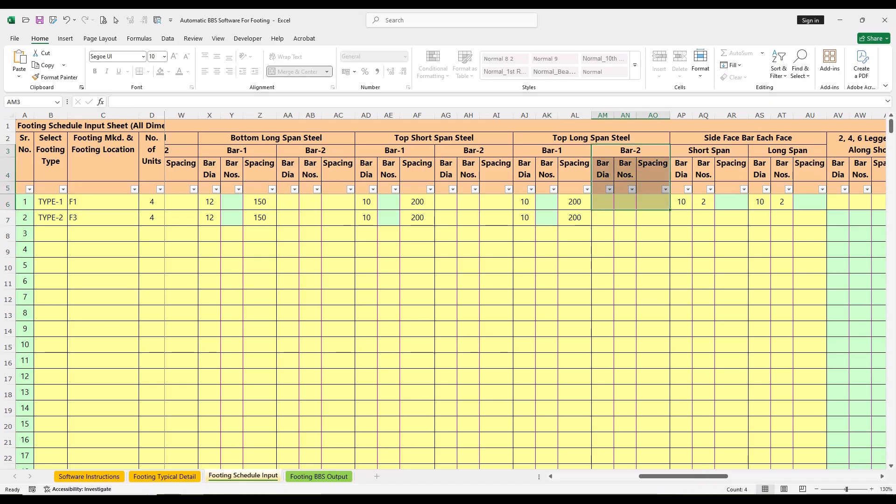
left_click_drag(708, 150, 809, 217)
left_click(681, 217)
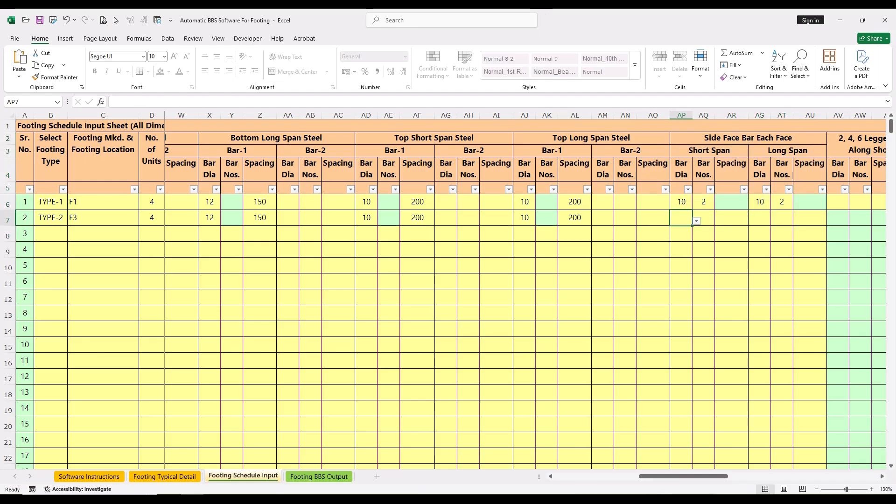
left_click_drag(684, 476, 726, 476)
left_click_drag(602, 218, 685, 218)
left_click(646, 144)
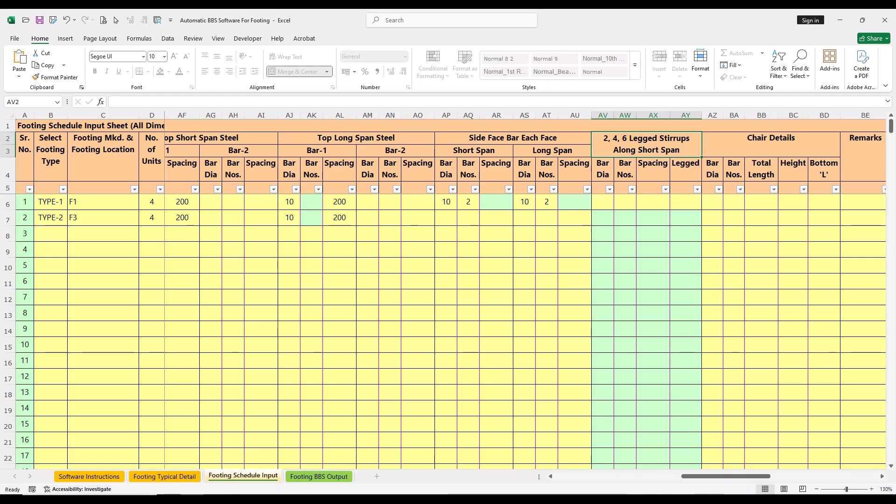
left_click_drag(712, 218, 823, 218)
left_click_drag(726, 476, 763, 476)
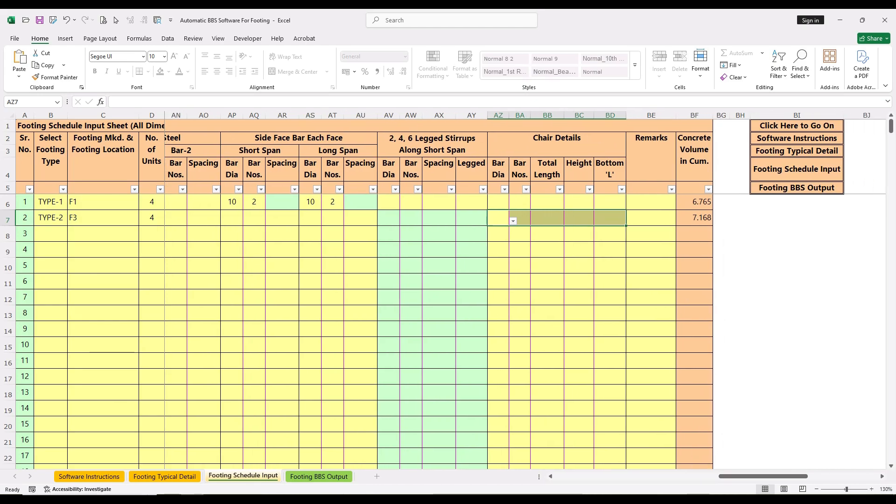
left_click(651, 218)
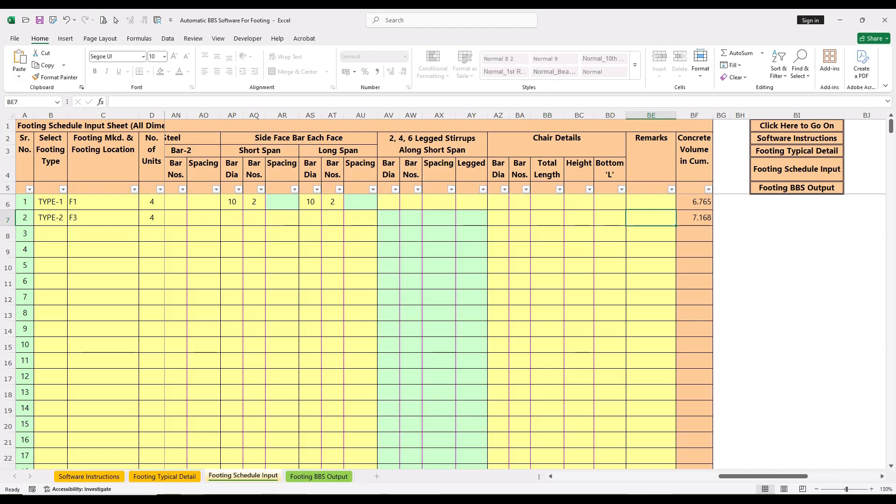
left_click(694, 217)
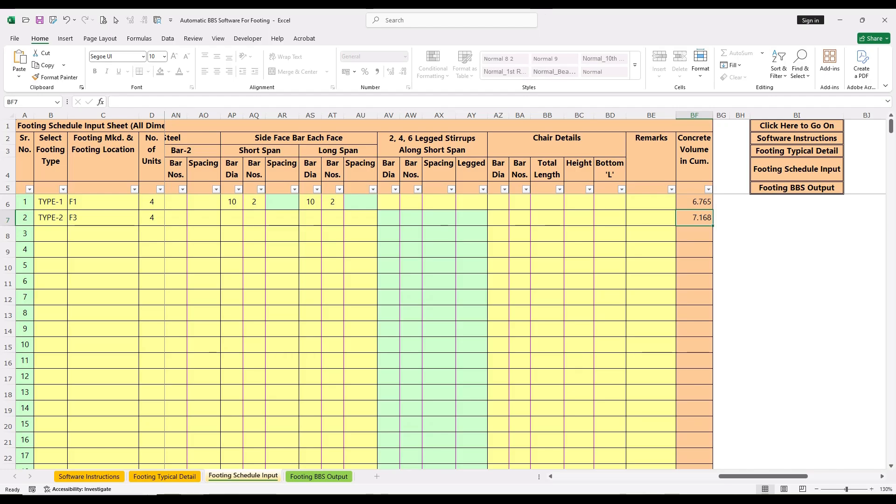
left_click_drag(762, 476, 599, 476)
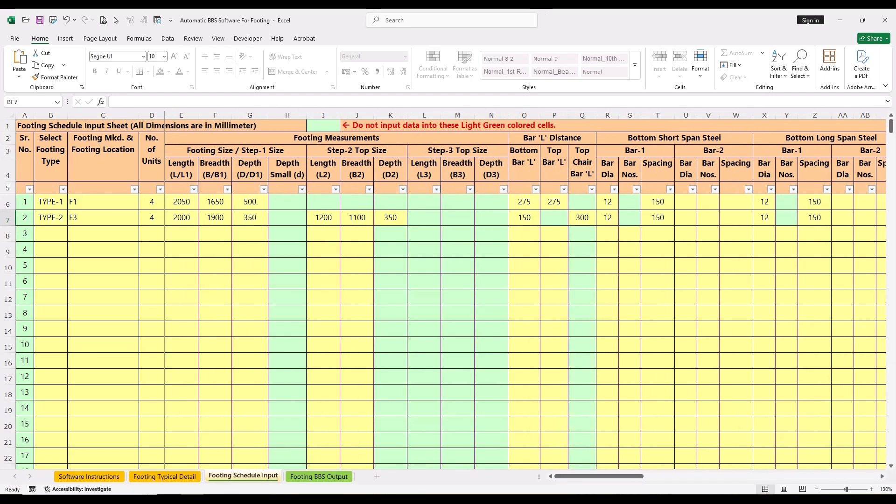
Step: Switch to the AutoCAD foundation drawing and examine three-step footing F6 in the step footing schedule
left_click(103, 234)
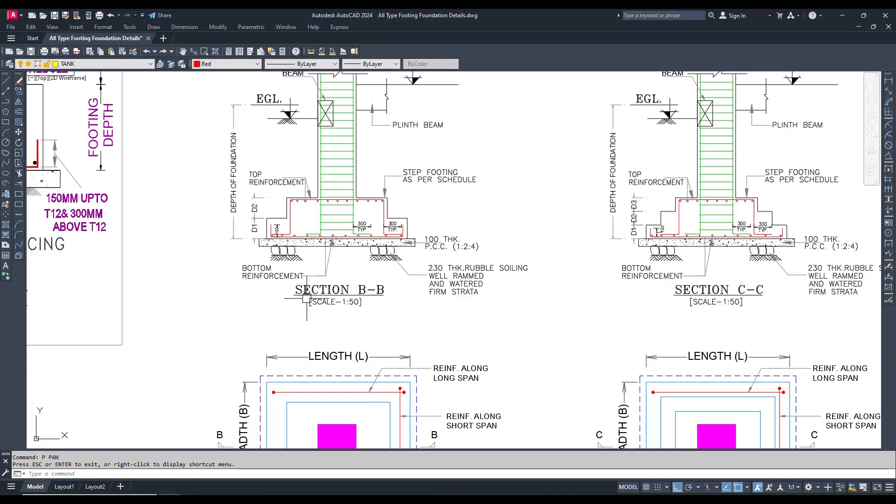
scroll(307, 299, "down", 4)
scroll(327, 242, "down", 3)
key("Escape")
type("z")
key("Return")
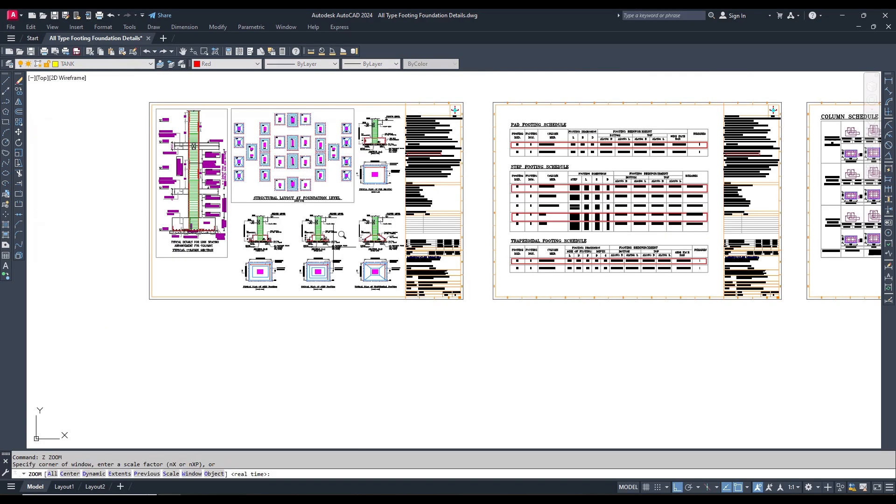
scroll(496, 201, "up", 4)
left_click(527, 110)
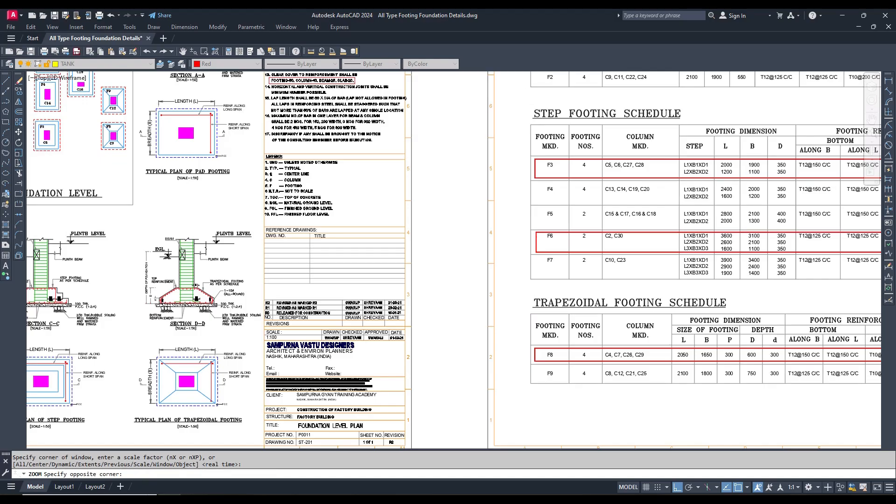
scroll(485, 143, "down", 4)
scroll(718, 177, "up", 2)
scroll(617, 211, "up", 4)
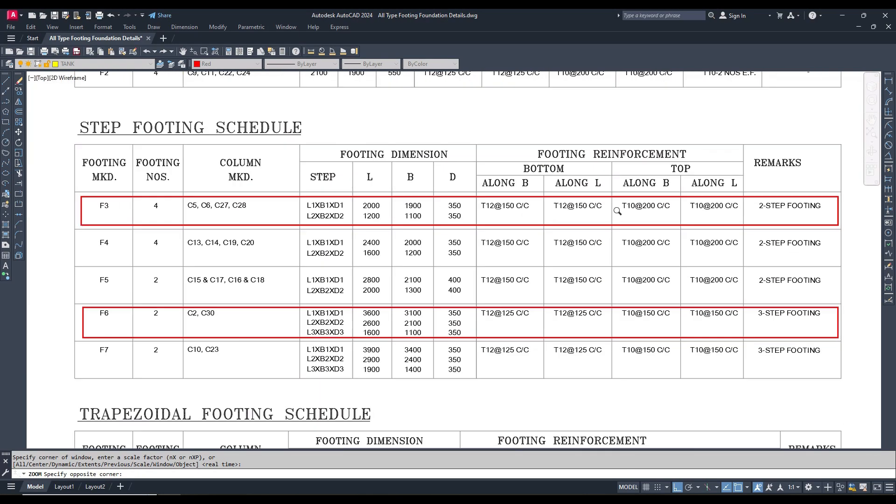
type("p")
key("Return")
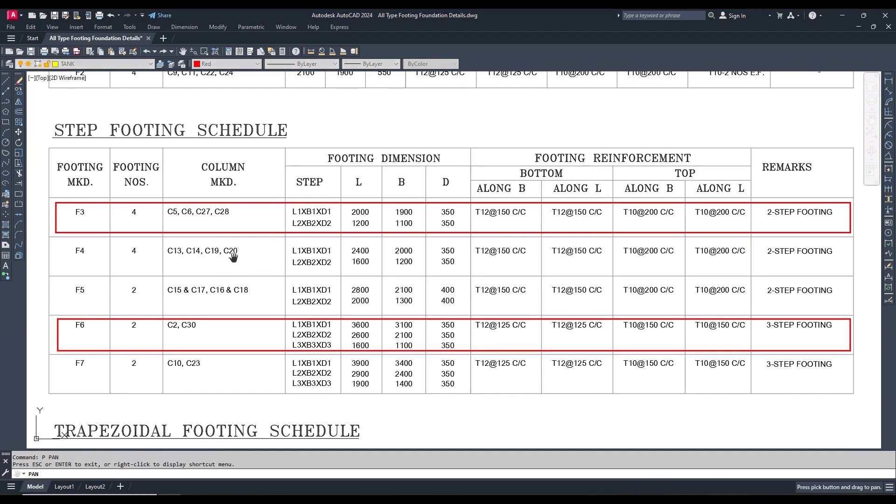
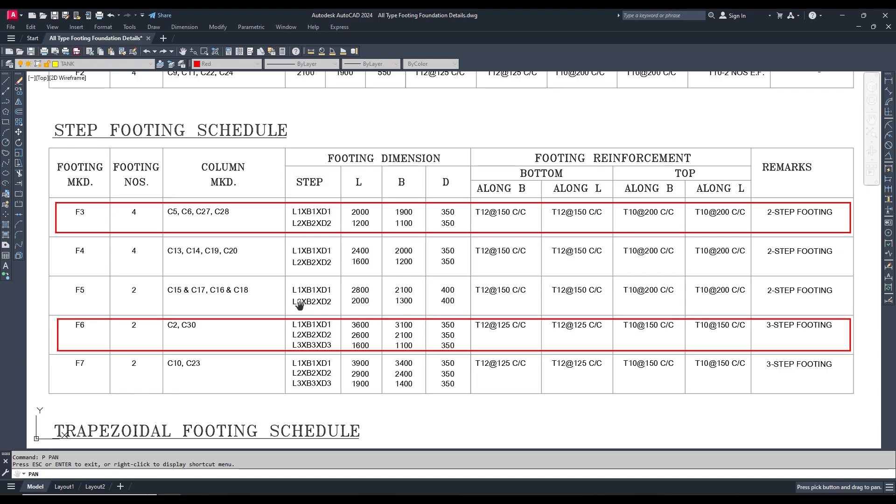
Step: Examine the reinforcement and bar 'L' dimensions of the three-step footing in Section C-C
scroll(349, 267, "down", 4)
left_click_drag(244, 269, 523, 270)
scroll(276, 293, "up", 5)
left_click_drag(241, 372, 300, 255)
scroll(301, 255, "up", 4)
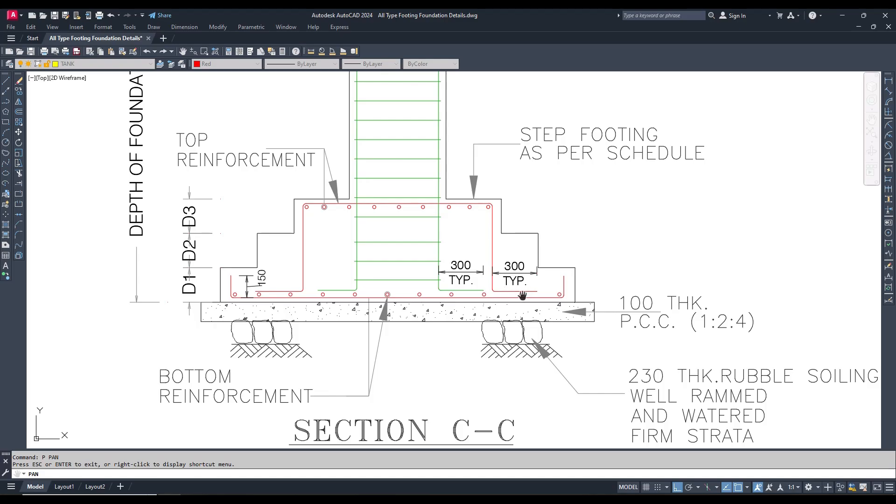
right_click(566, 194)
left_click(579, 199)
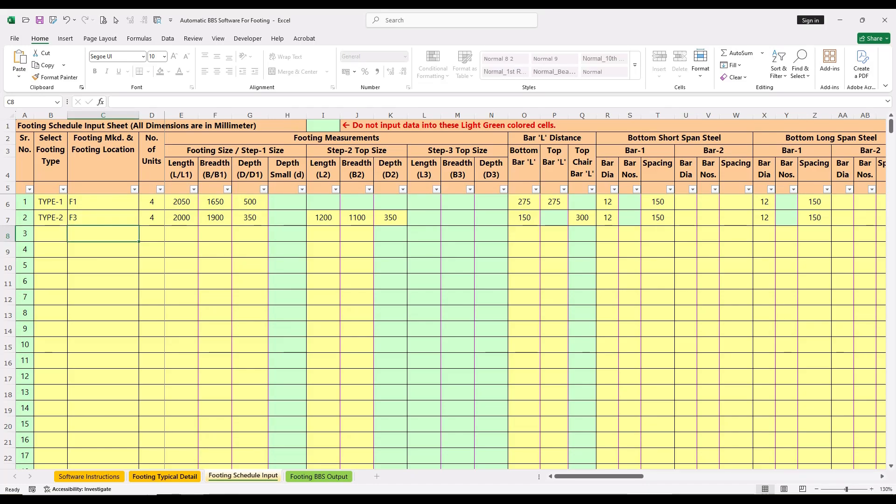
Step: Return to the Excel workbook, check the typical footing templates and set the third schedule row's footing type to TYPE-3
key("ctrl+Page_Up")
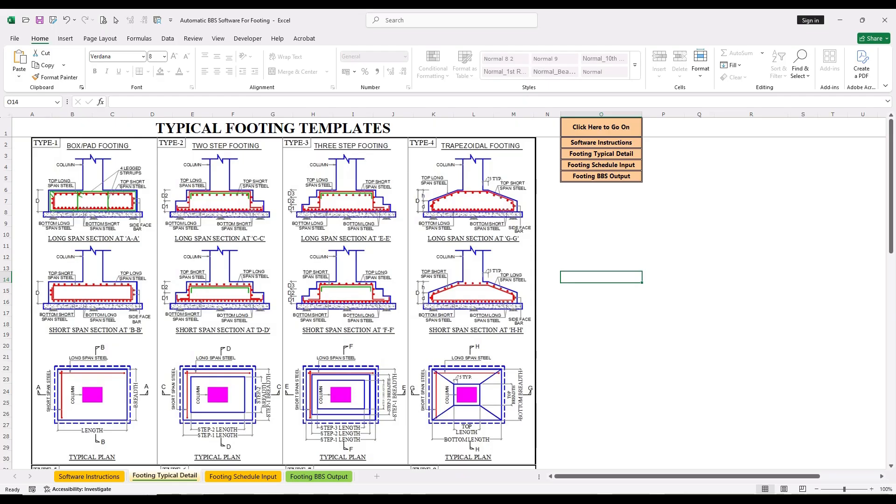
left_click(243, 475)
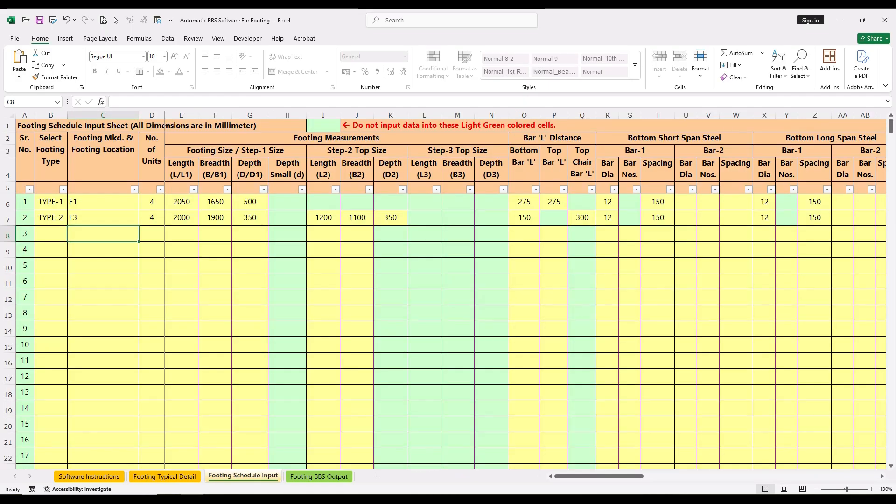
left_click(50, 234)
left_click(71, 237)
key("Down")
key("Down")
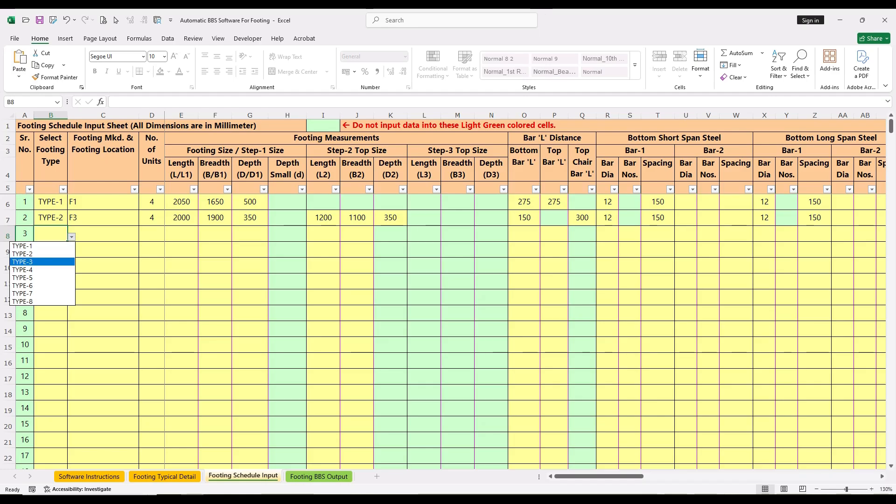
key("Return")
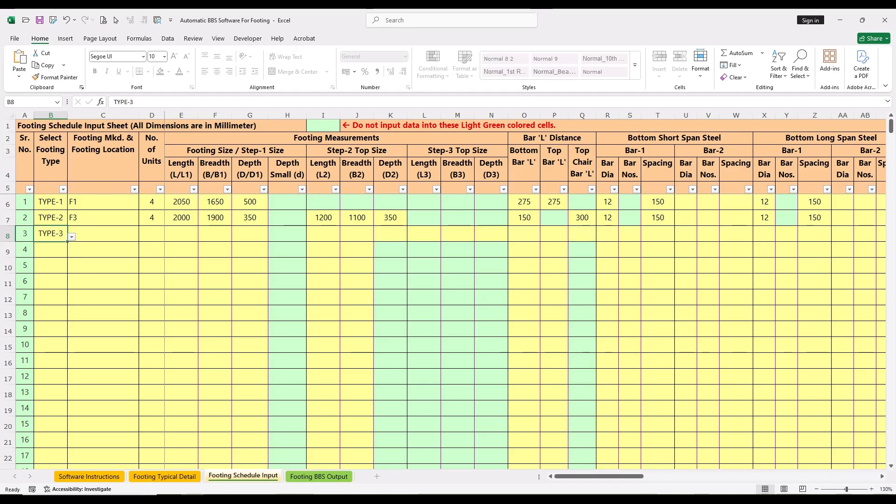
Step: Enter F6 as the third row's footing mark with 2 units
left_click(103, 234)
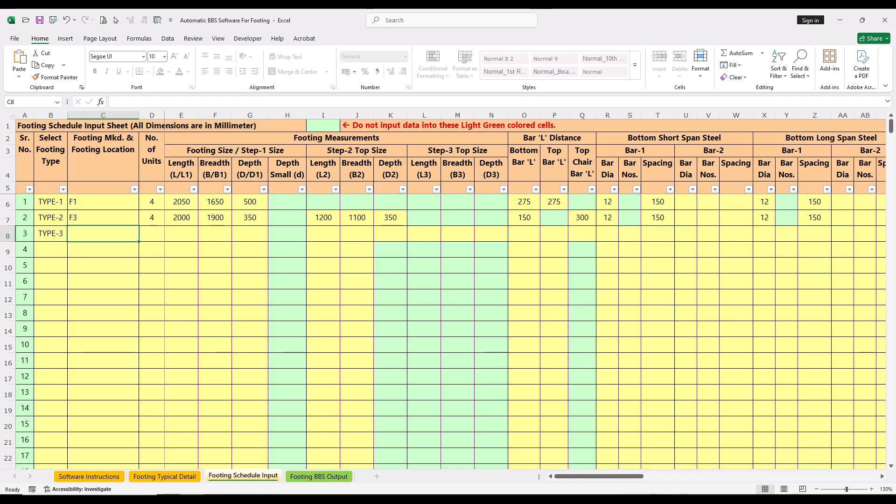
type("F6")
left_click(152, 233)
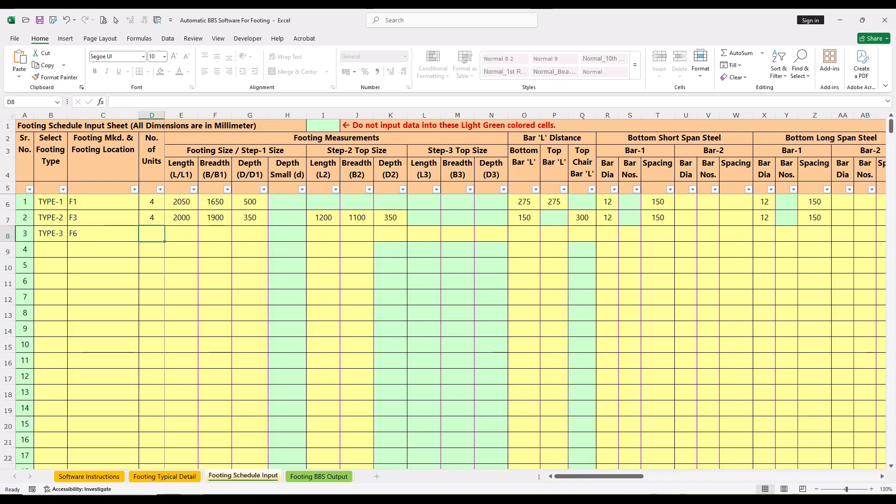
type("2")
key("Tab")
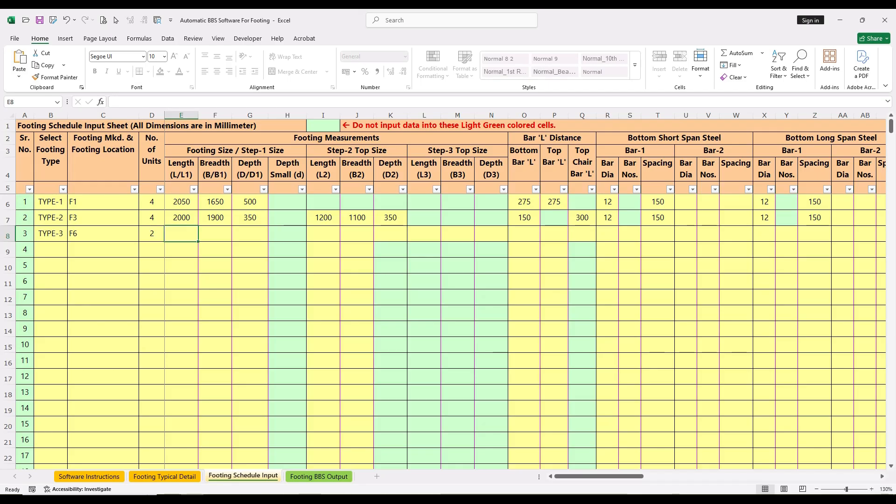
Step: Enter F6's step-1 size as length 3600, breadth 3100 and depth 350, leaving the small depth blank
type("3600")
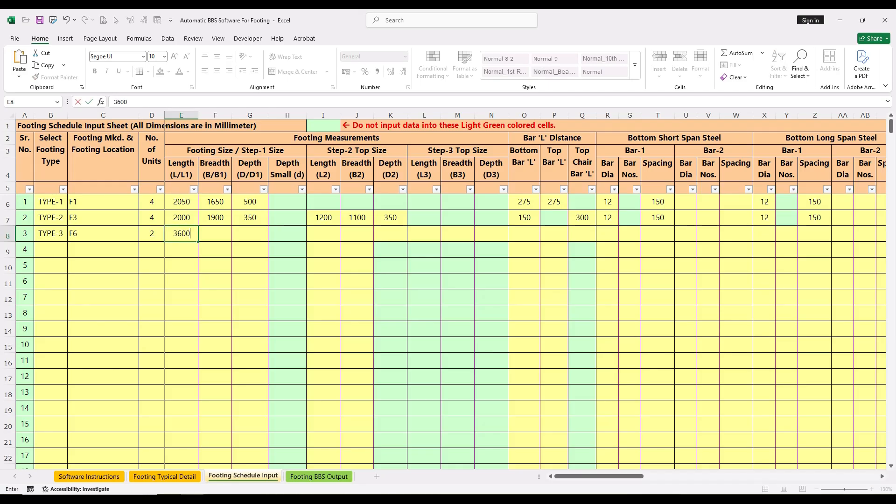
key("Tab")
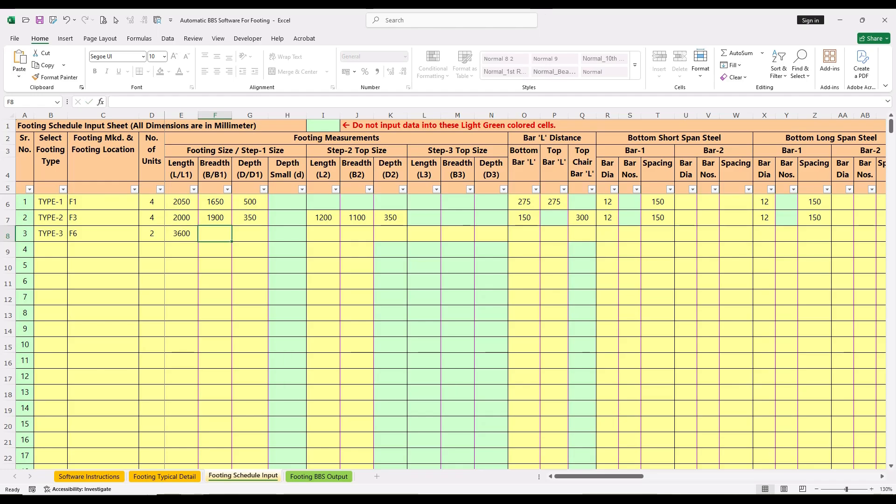
type("3100")
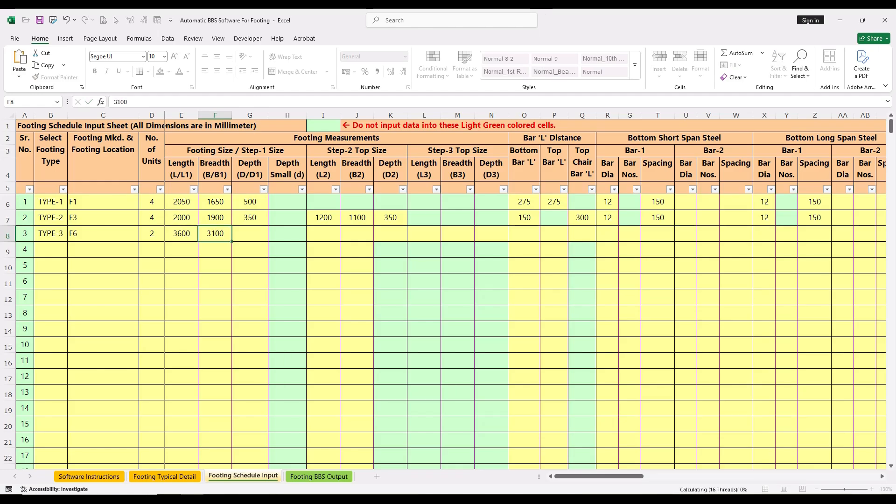
key("Tab")
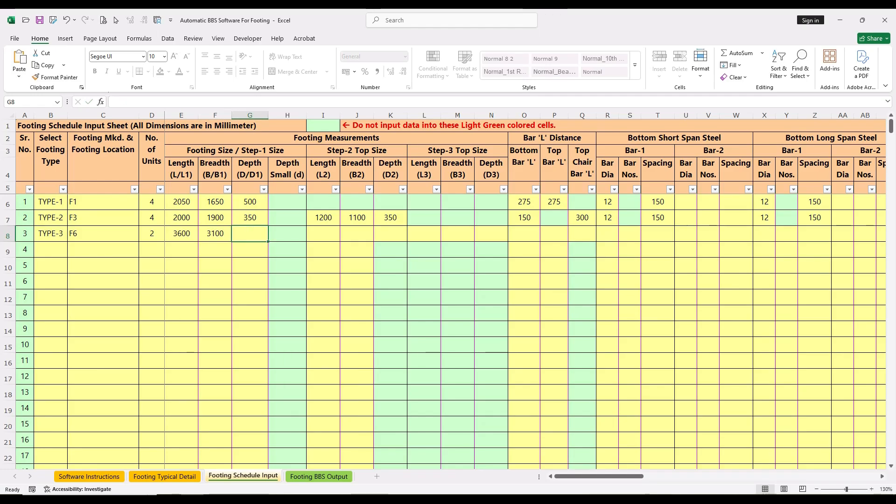
type("350")
key("Tab")
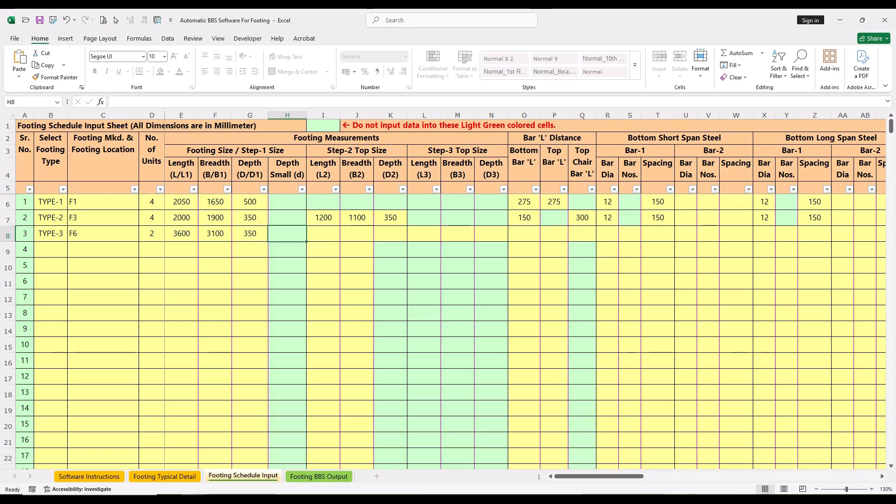
left_click(323, 233)
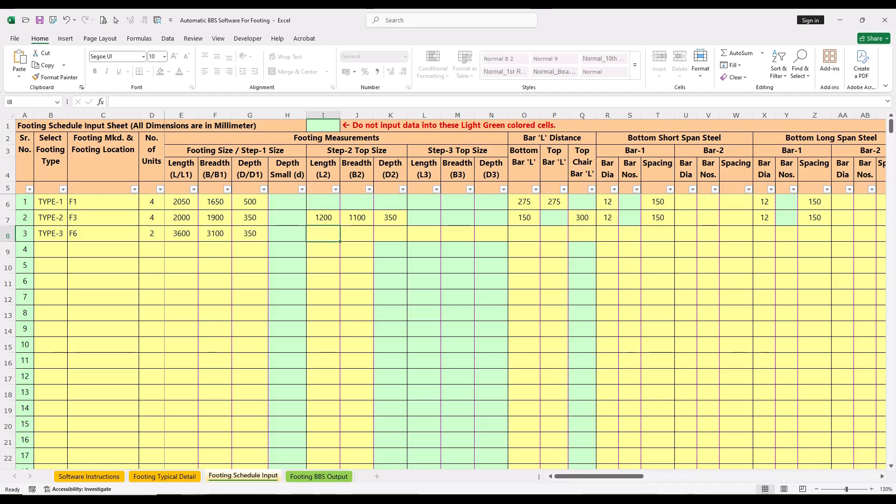
Step: Enter footing F6's Step-2 top size as length 2600, breadth 2100 and depth 350
left_click_drag(356, 151, 357, 170)
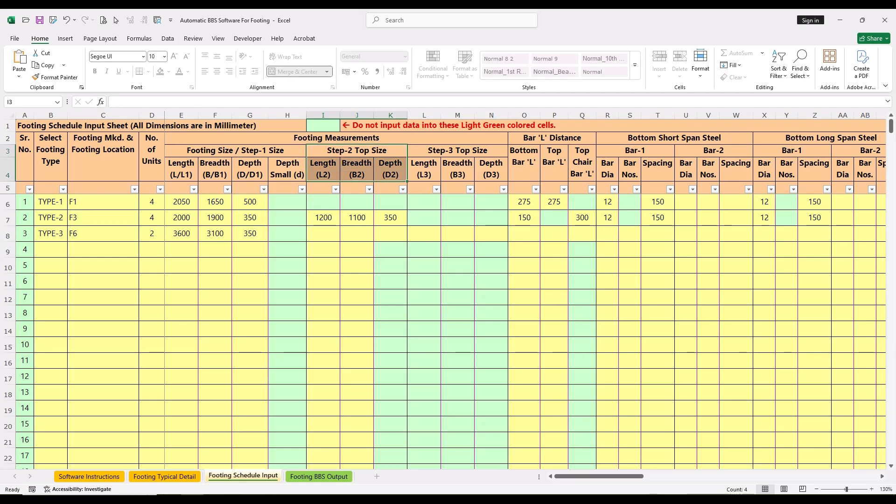
left_click(322, 234)
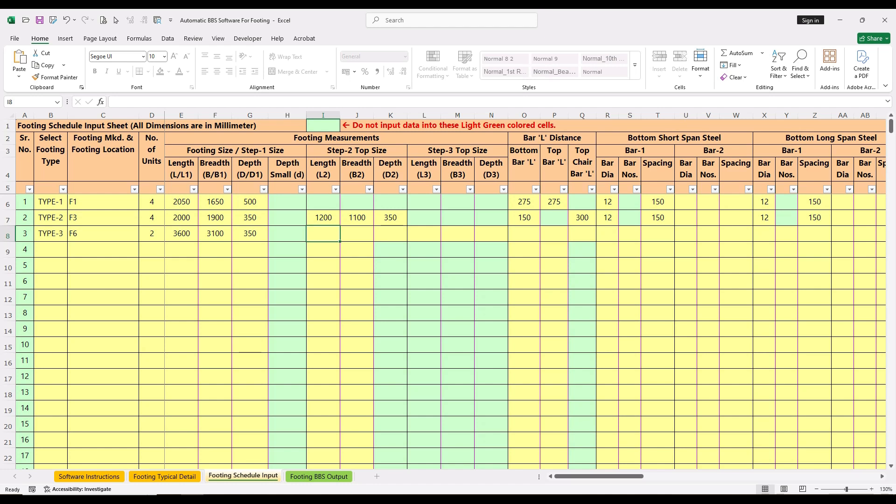
type("2600")
key("Tab")
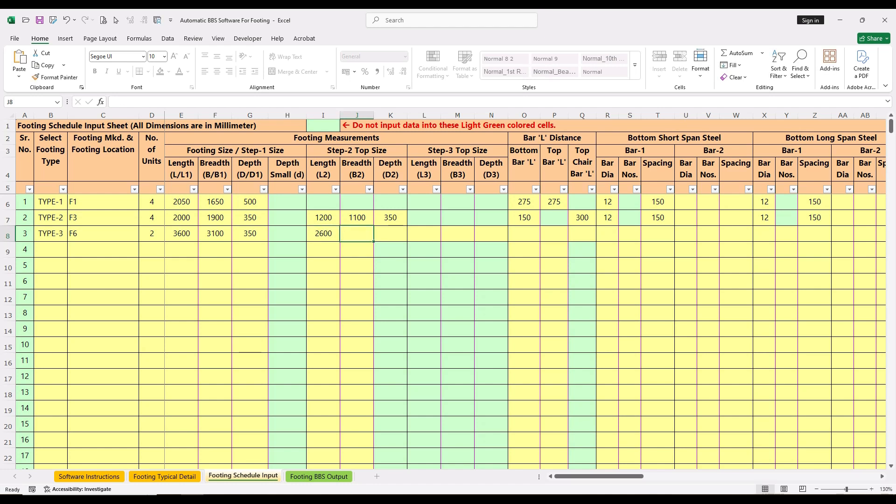
type("2100")
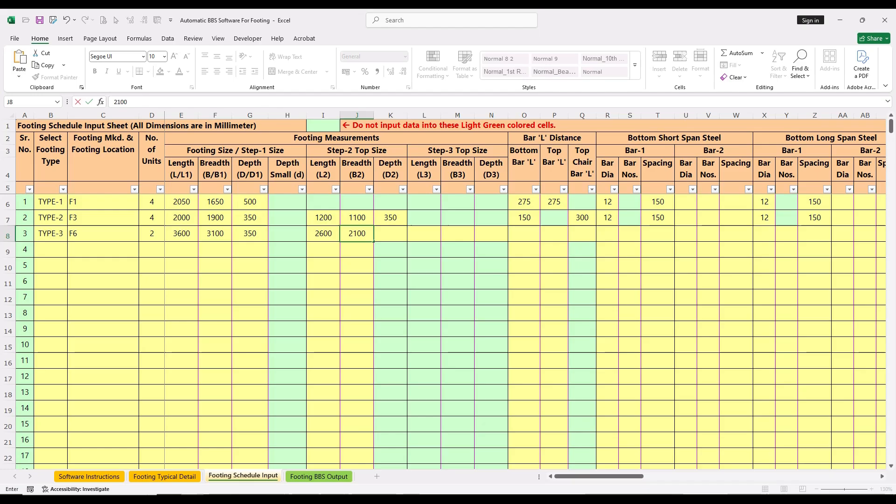
key("Tab")
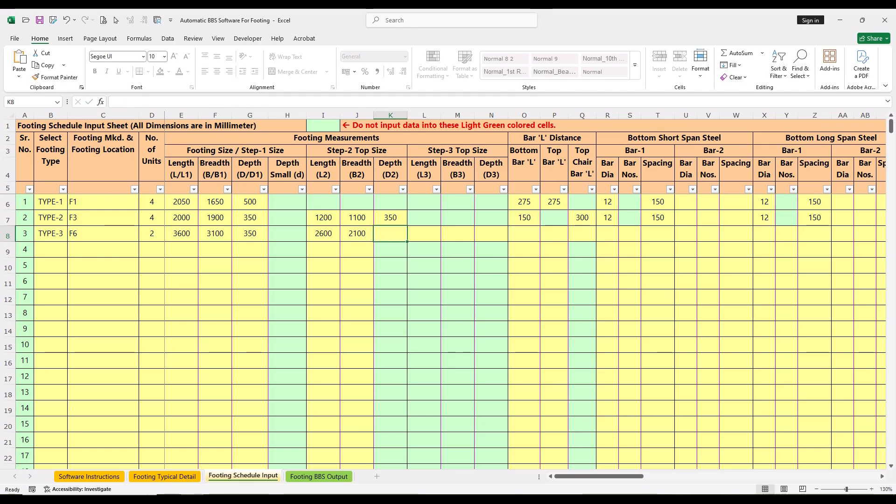
type("350")
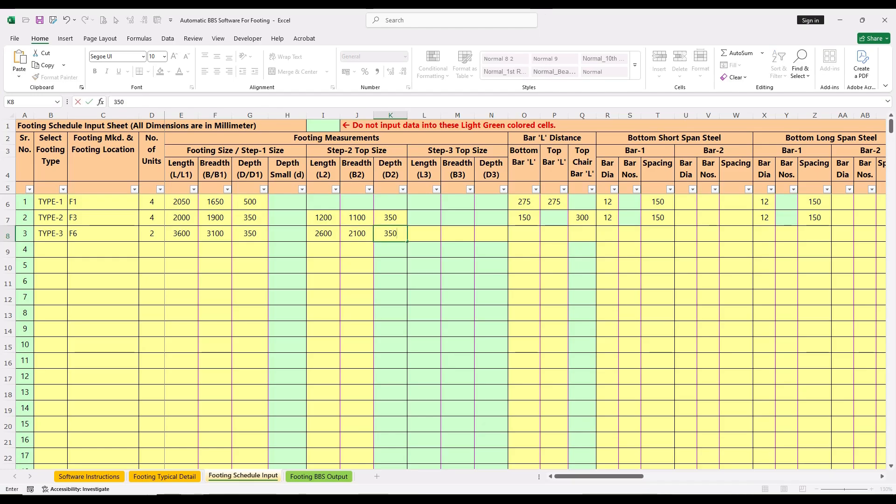
key("Tab")
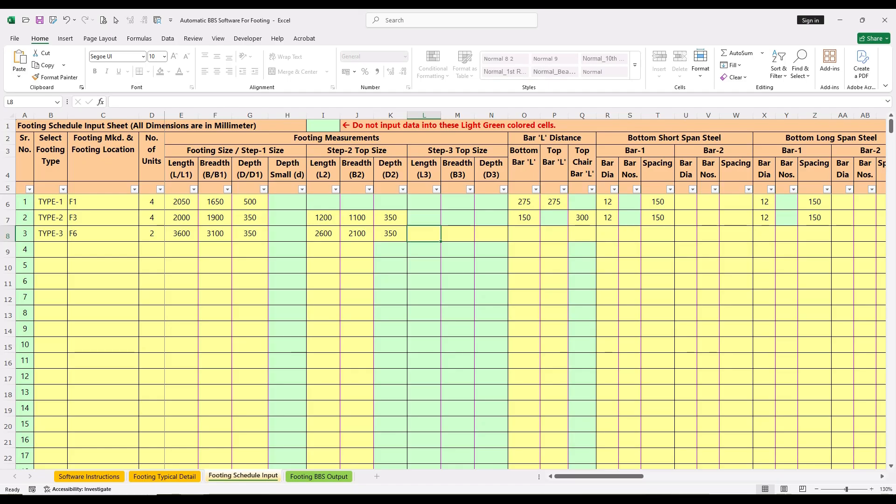
Step: Enter footing F6's Step-3 top size as length 1600, breadth 1100 and depth 350
left_click_drag(457, 150, 423, 186)
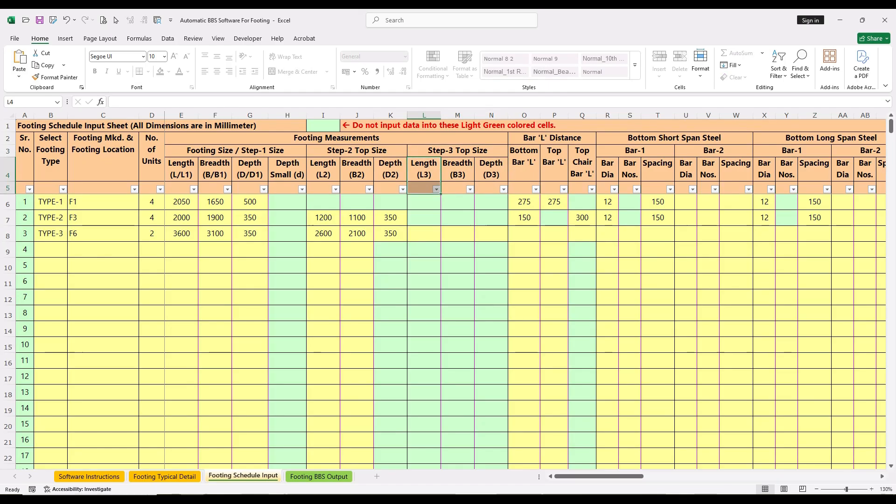
left_click(423, 233)
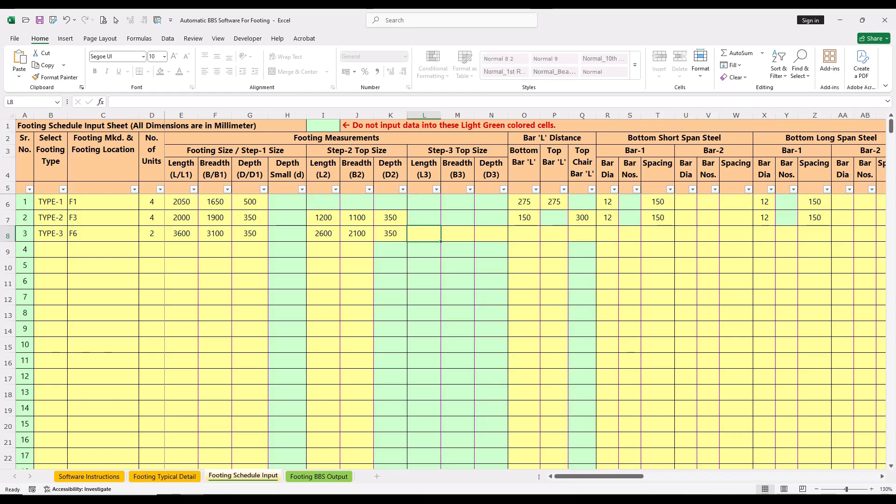
type("1600")
key("Tab")
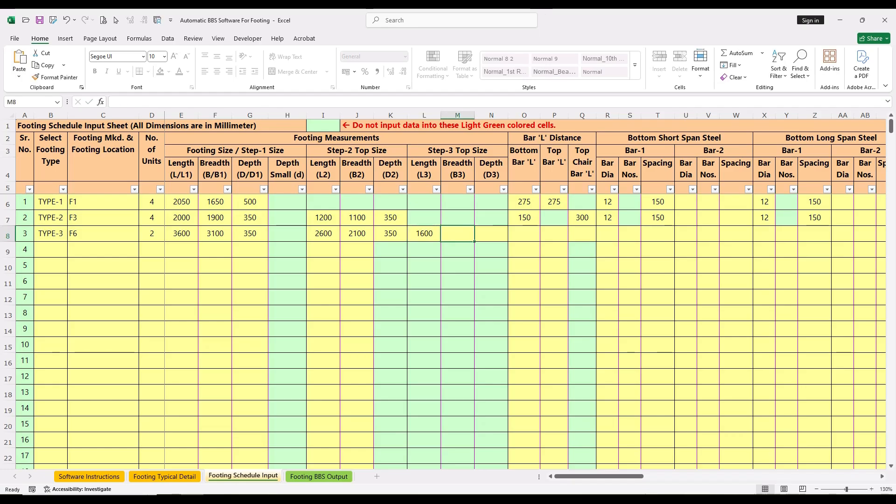
type("1100")
key("Tab")
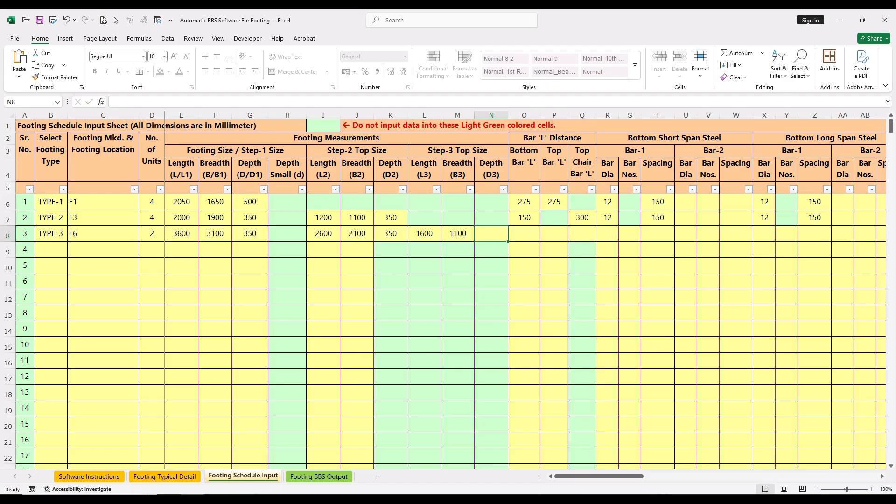
type("350")
key("Tab")
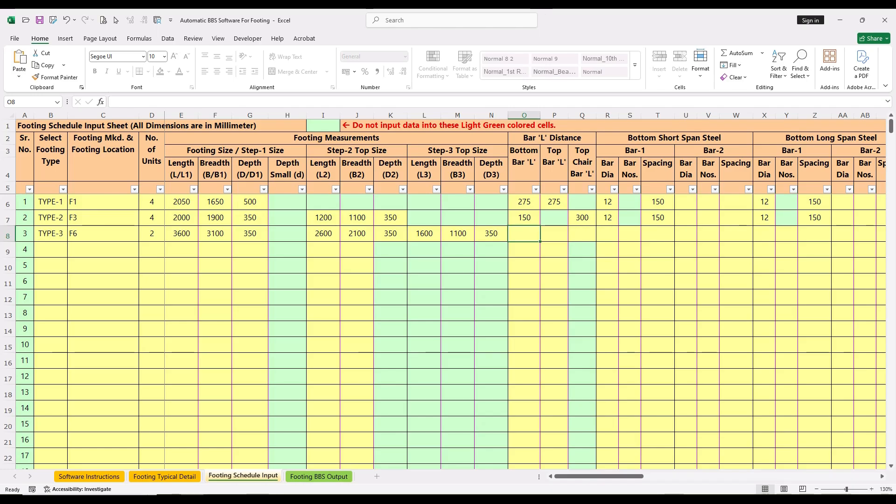
Step: Set footing F6's Bar 'L' distances to 150 for the bottom bar and 300 for the top chair bar
left_click_drag(551, 138, 582, 163)
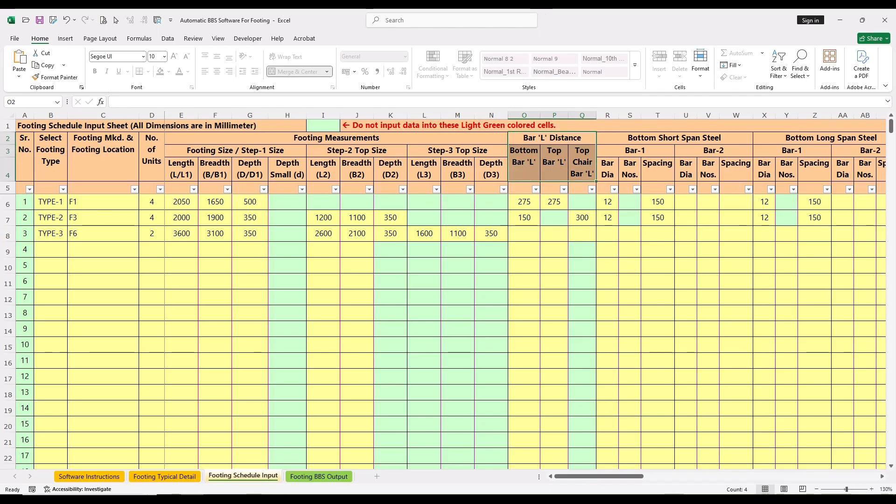
left_click(524, 233)
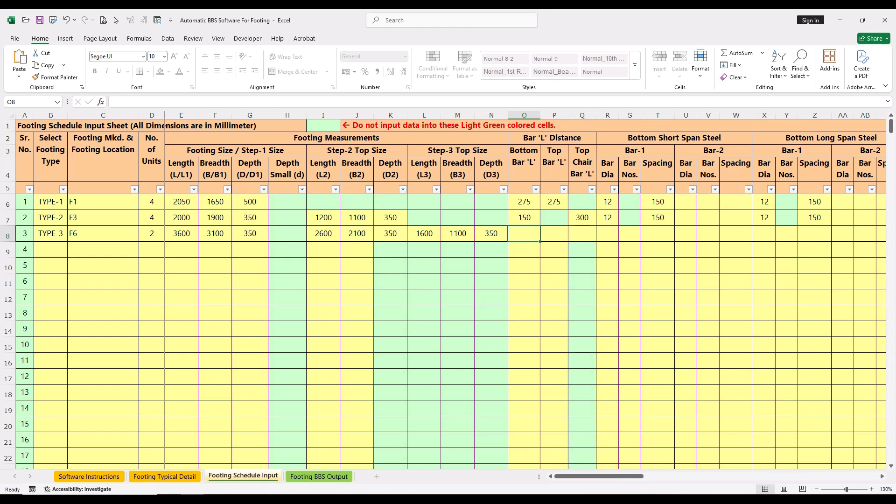
type("150")
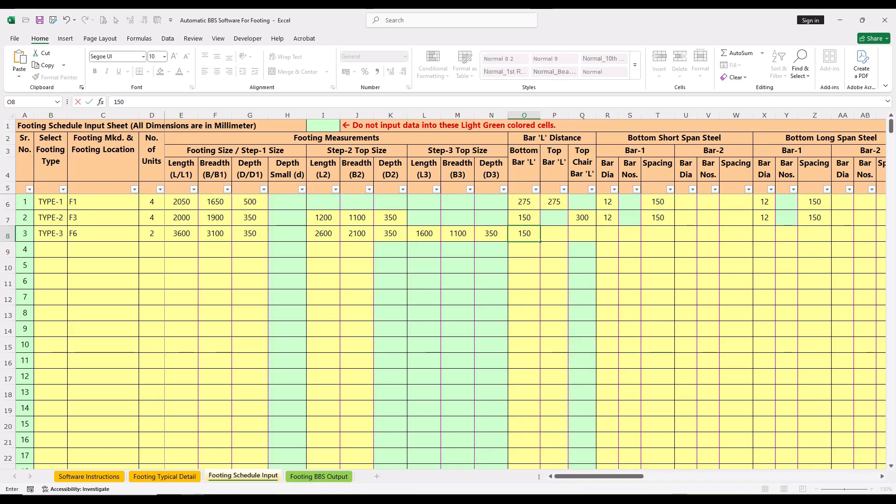
key("Tab")
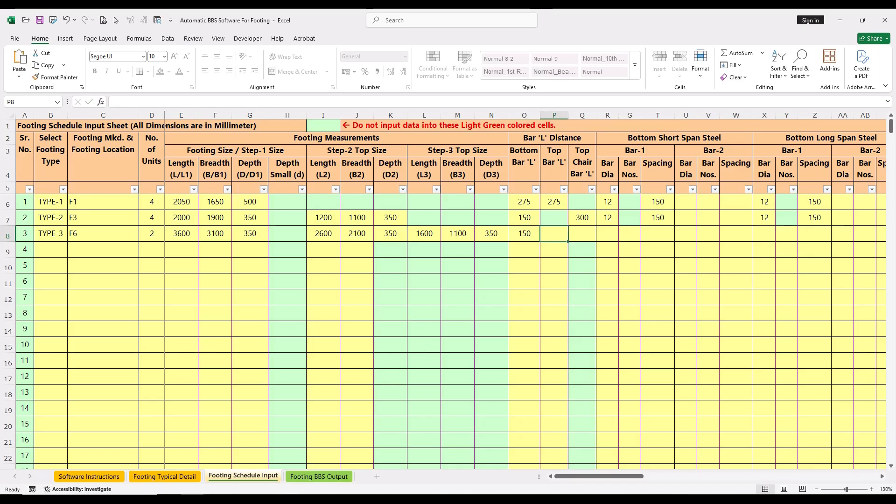
key("Right")
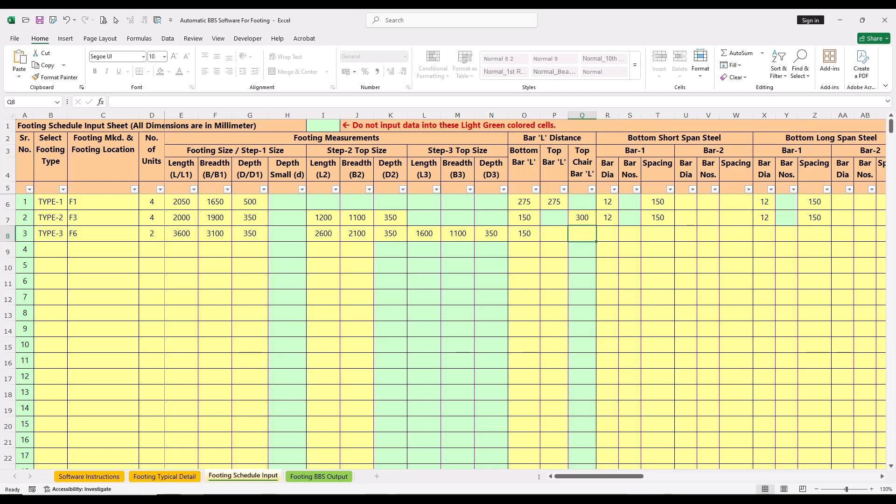
type("300")
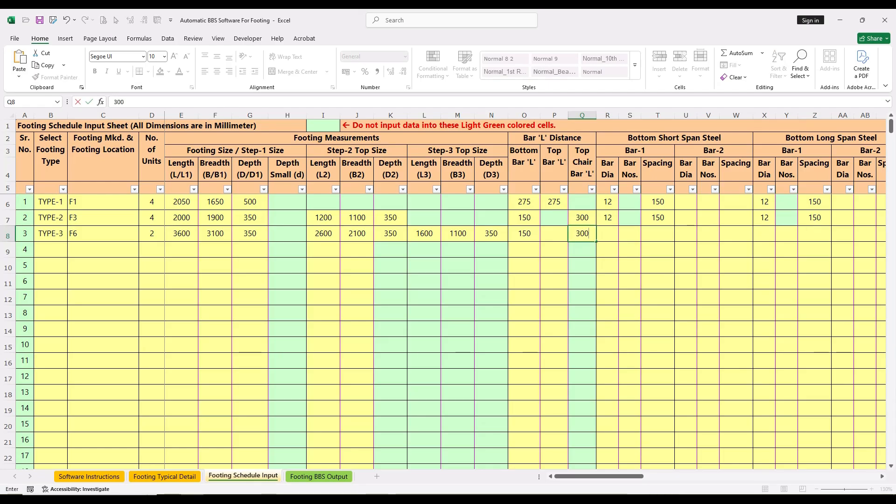
key("Return")
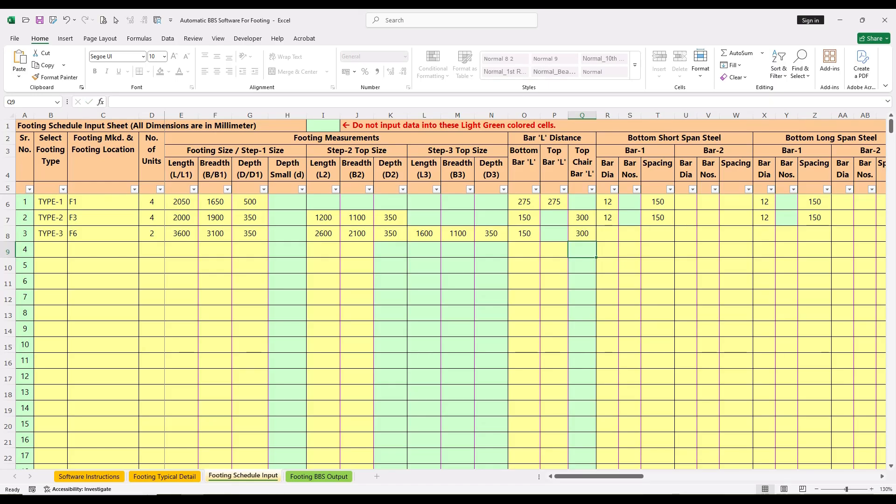
left_click(553, 233)
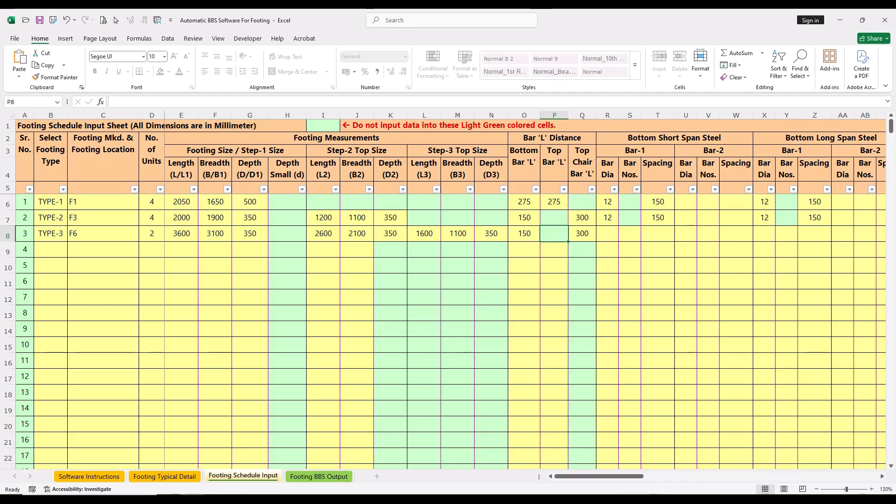
Step: Enter footing F6's bottom short span steel Bar-1 with diameter 12 and spacing 125
key("Right")
key("Right")
key("Right")
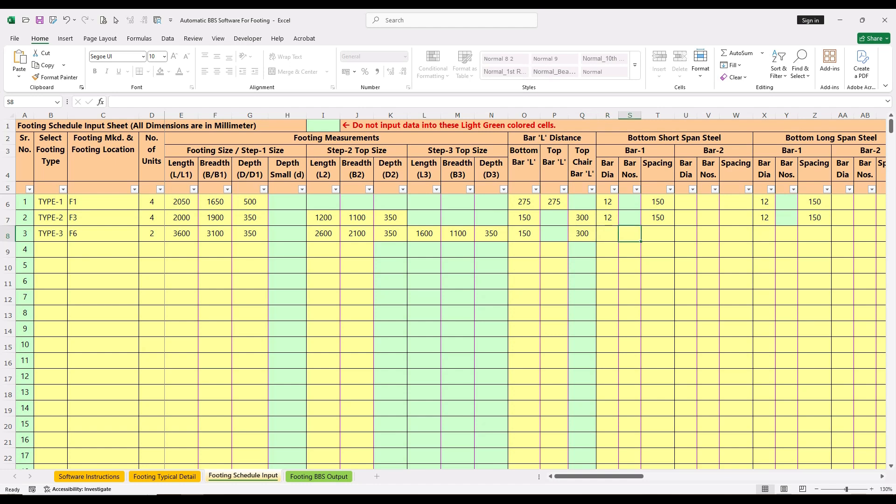
left_click_drag(599, 476, 646, 476)
left_click_drag(308, 138, 293, 168)
left_click(265, 233)
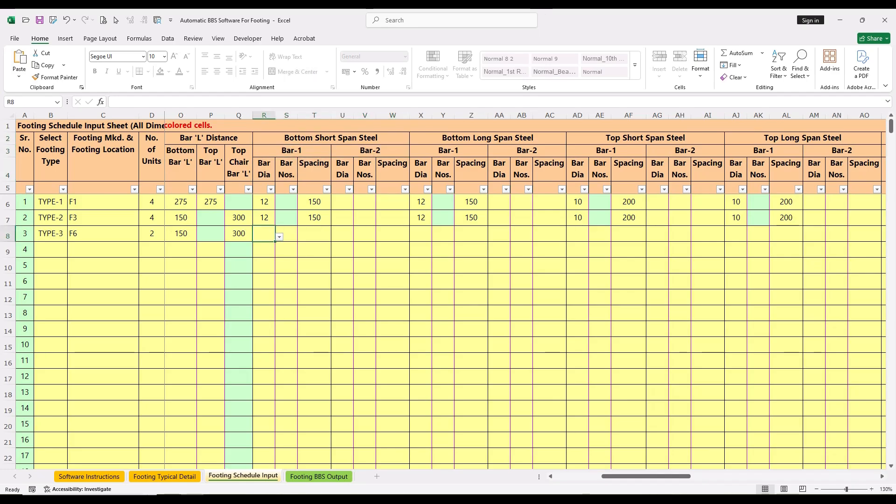
type("12")
key("Tab")
type("125")
key("Tab")
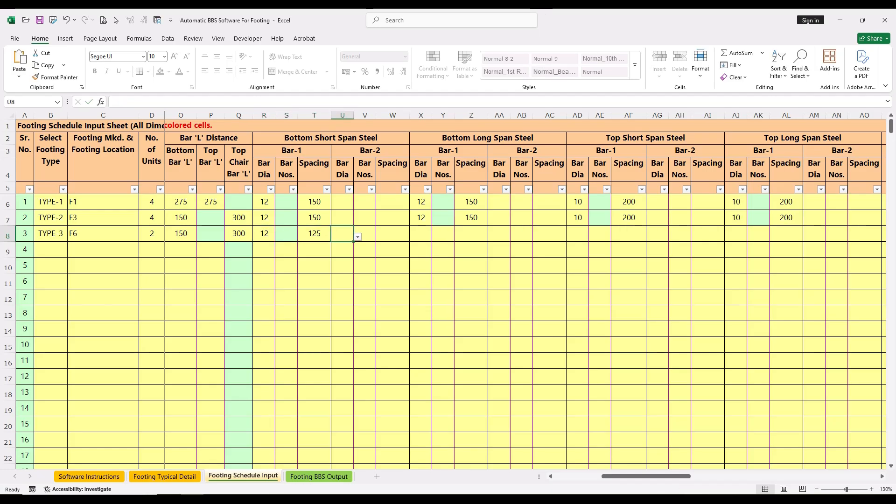
left_click_drag(370, 151, 370, 188)
left_click(343, 234)
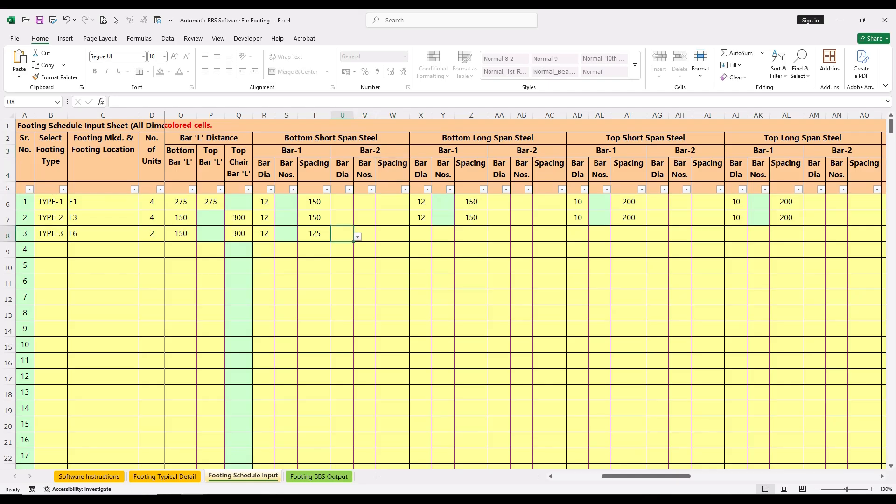
left_click_drag(342, 202, 392, 233)
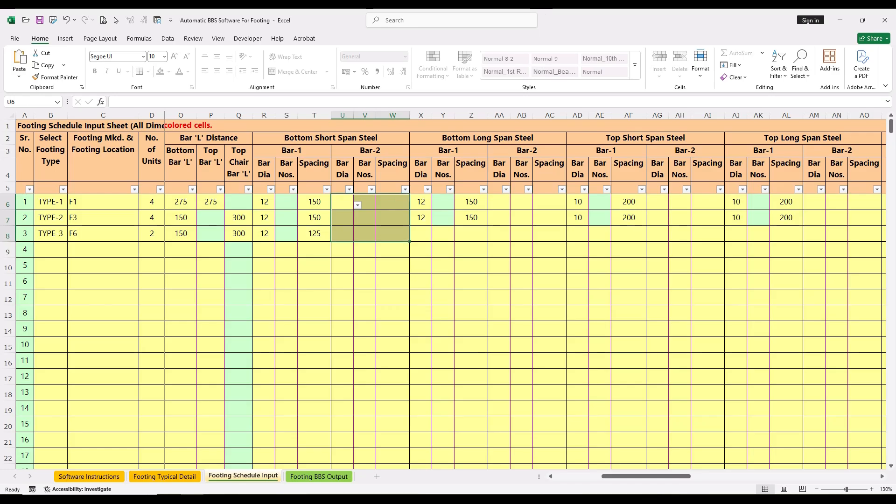
Step: Enter footing F6's bottom long span steel Bar-1 with diameter 12 and spacing 125
left_click(421, 234)
left_click(448, 150)
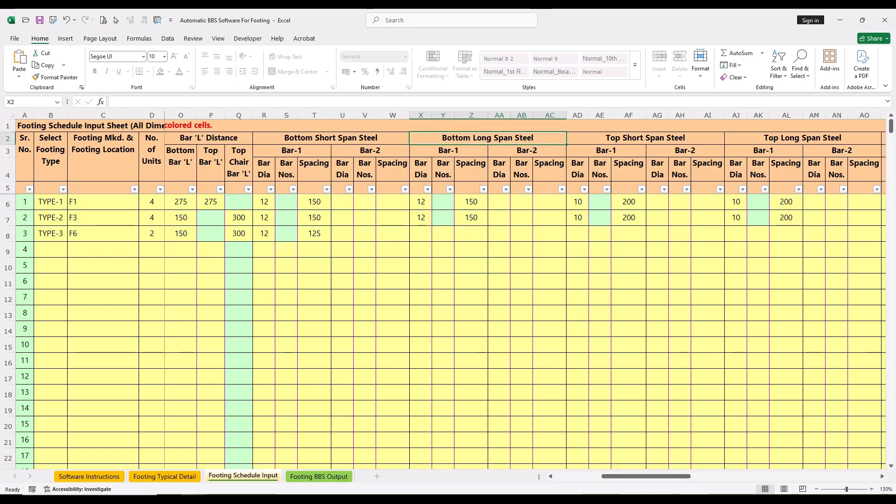
left_click(431, 236)
type("12")
key("Tab")
type("125")
key("Tab")
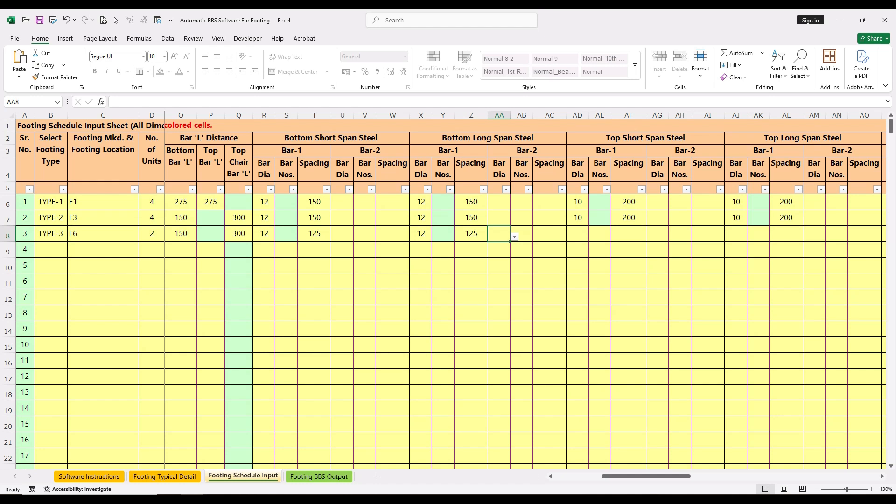
left_click_drag(526, 150, 526, 187)
left_click(498, 234)
left_click(549, 234)
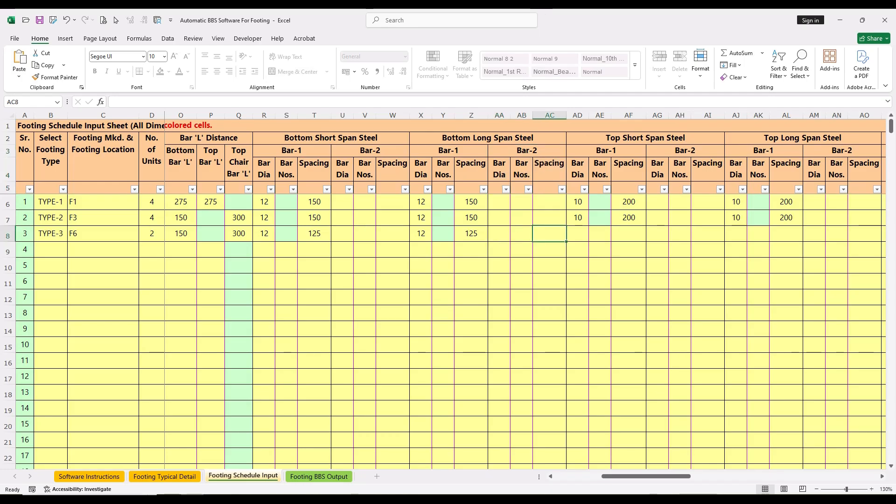
Step: Enter footing F6's top short span steel Bar-1 with diameter 10 and spacing 150
left_click(646, 137)
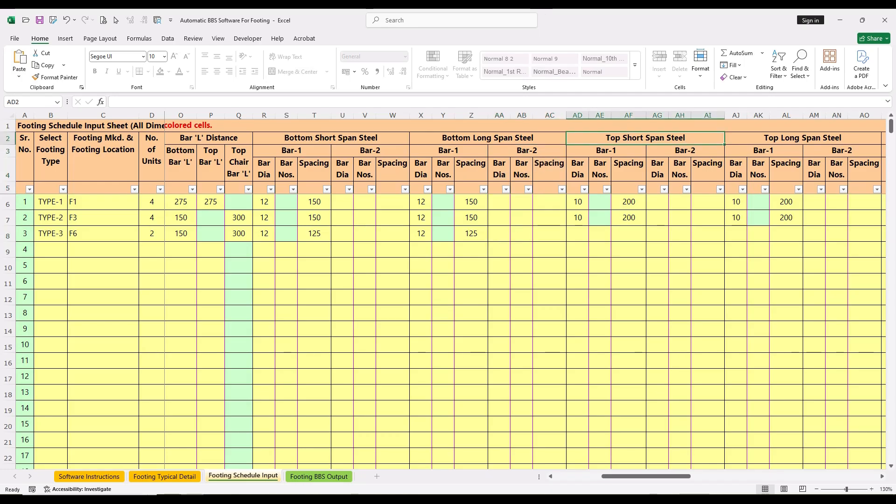
left_click_drag(646, 137, 645, 170)
left_click_drag(632, 476, 679, 477)
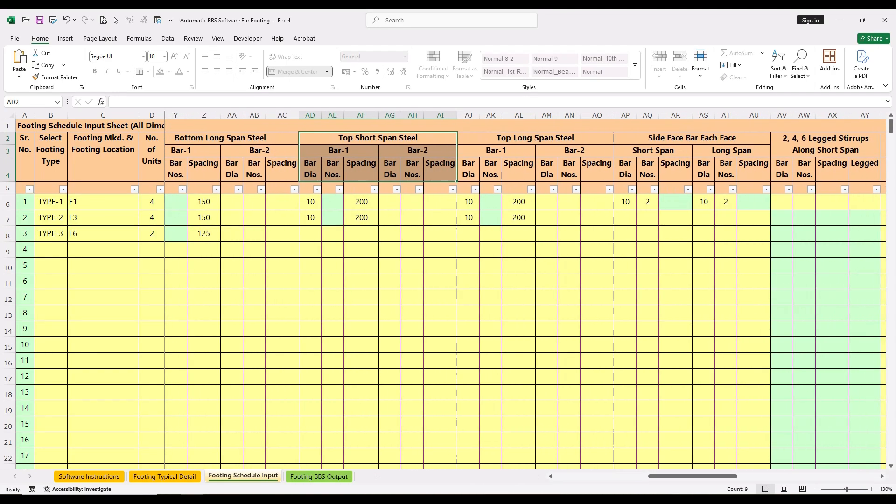
left_click(310, 234)
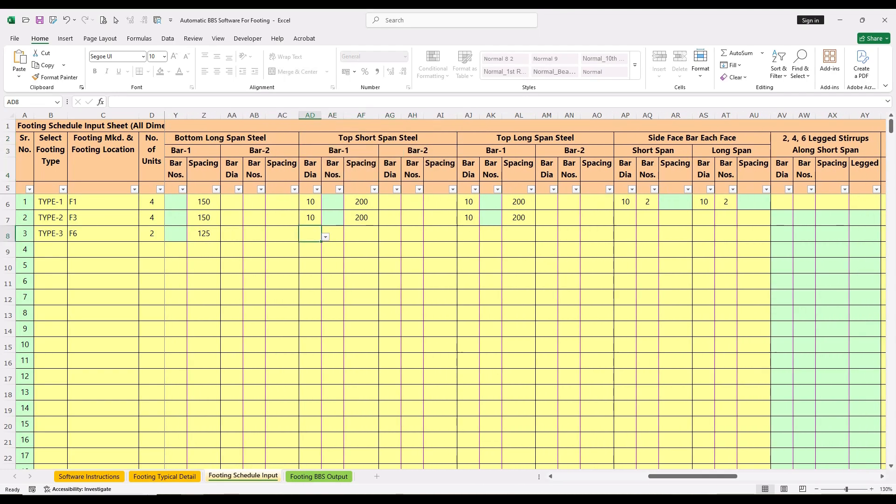
type("10")
key("Tab")
key("Tab")
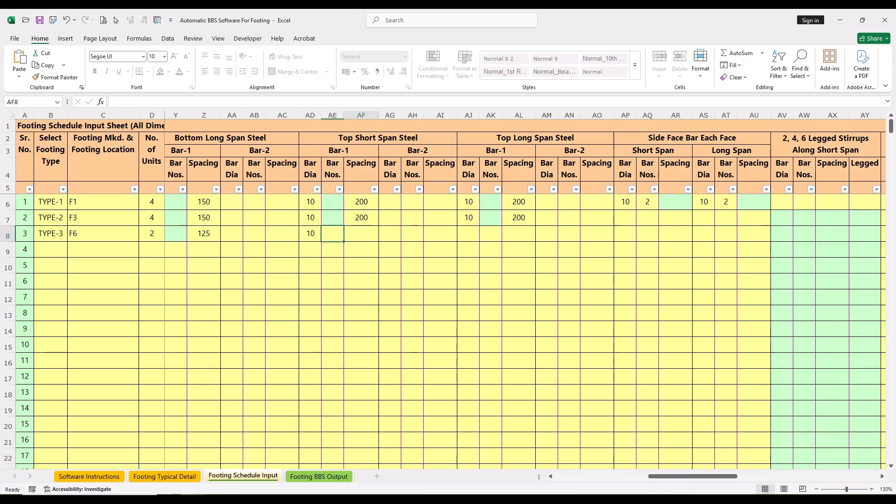
type("150")
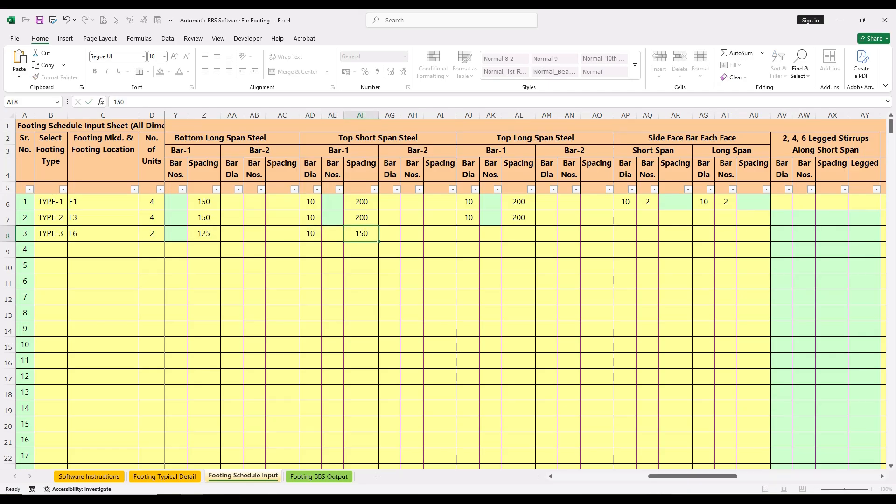
key("Tab")
left_click_drag(418, 151, 417, 233)
left_click(389, 234)
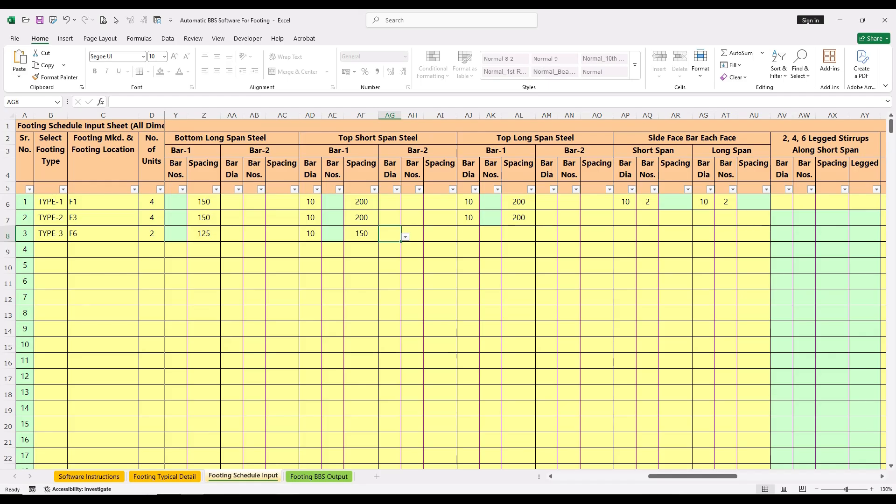
Step: Enter footing F6's top long span steel Bar-1 with diameter 10 and spacing 150
left_click(535, 138)
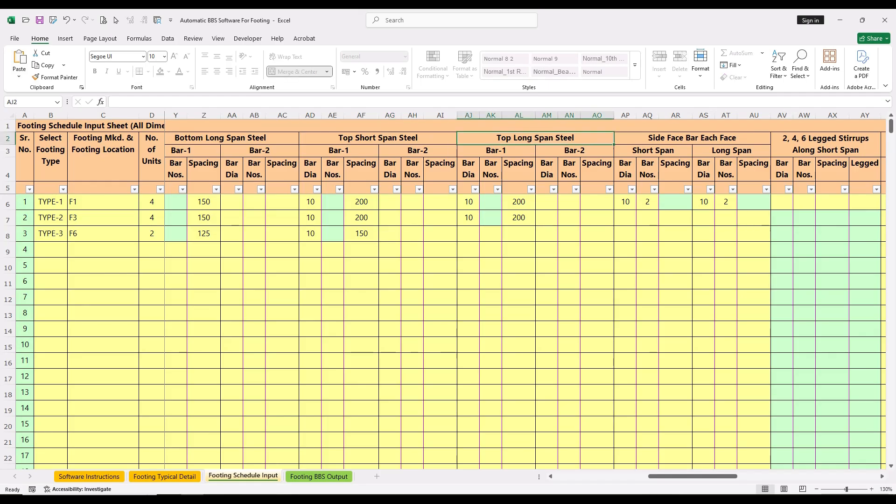
left_click(495, 151)
left_click(468, 234)
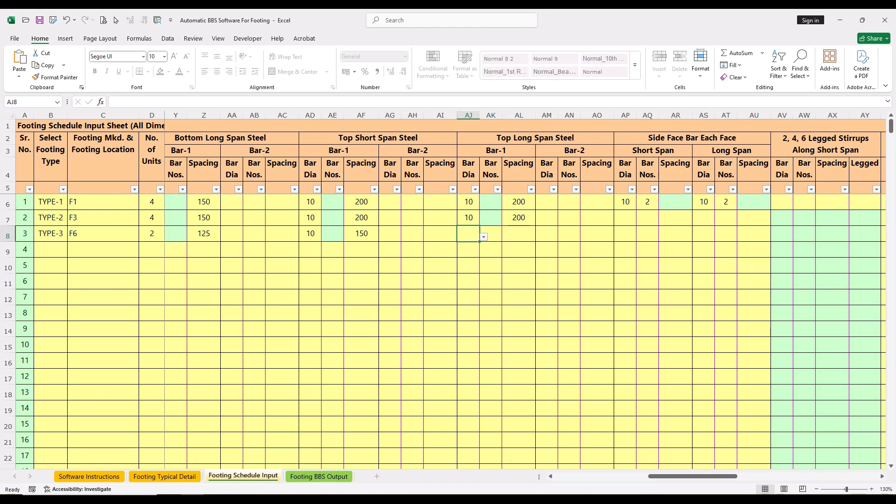
type("10")
key("Tab")
key("Tab")
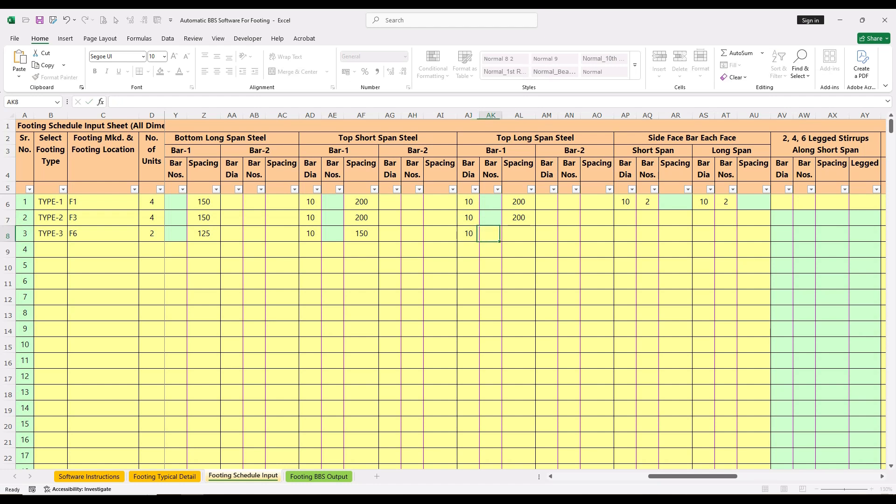
type("150")
key("Tab")
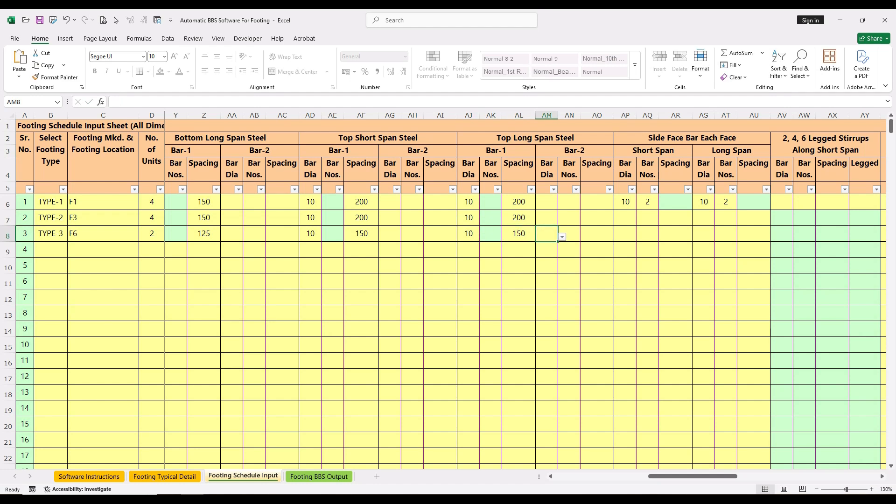
Step: Review footing F6's remaining columns: top long span Bar-2, side face bars, legged stirrups, chair details, remarks and concrete volume
left_click_drag(574, 150, 597, 217)
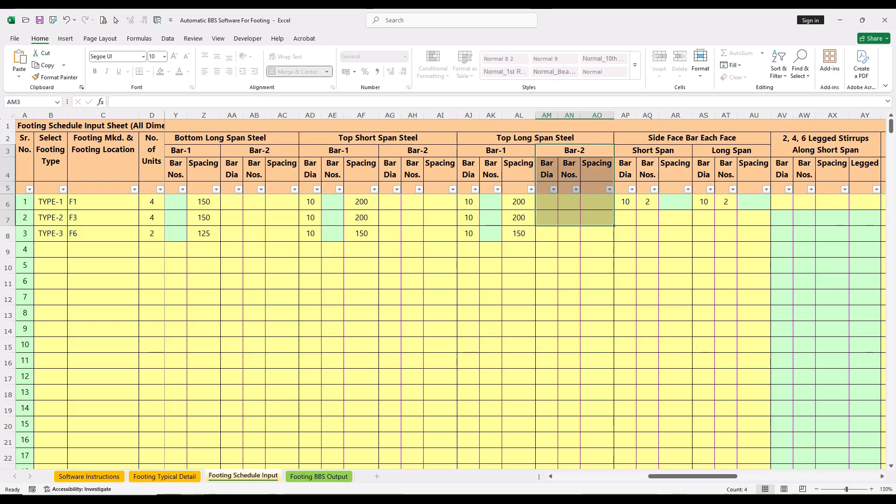
scroll(525, 299, "right", 5)
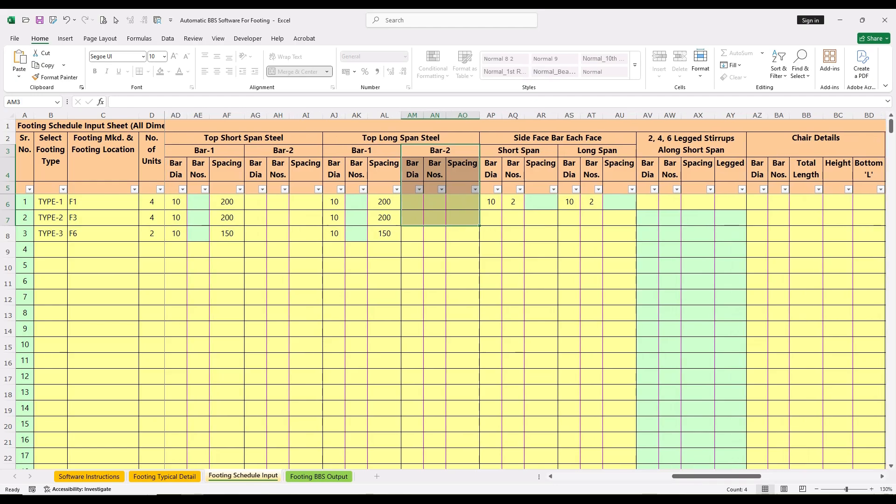
left_click(491, 233)
left_click(619, 233)
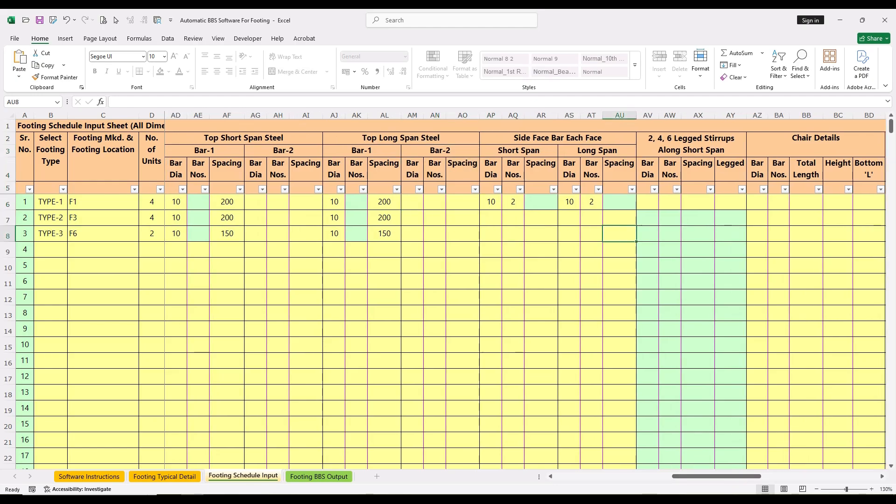
scroll(524, 298, "right", 7)
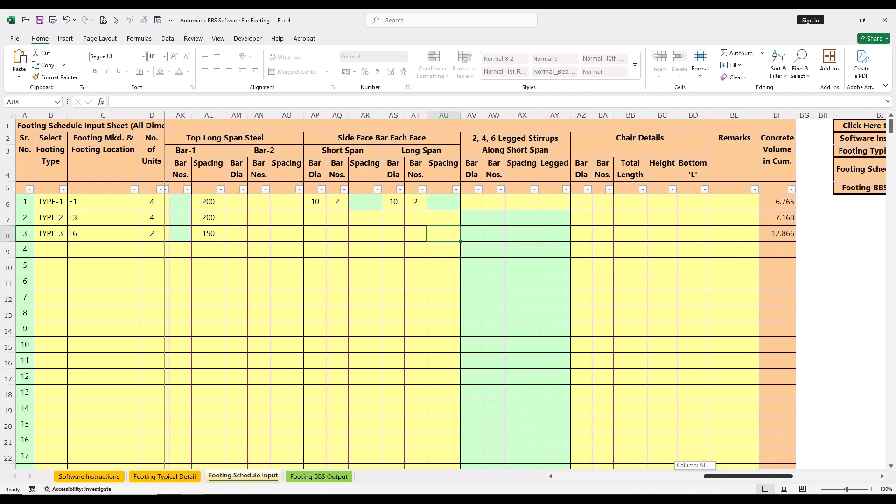
left_click_drag(466, 233, 550, 233)
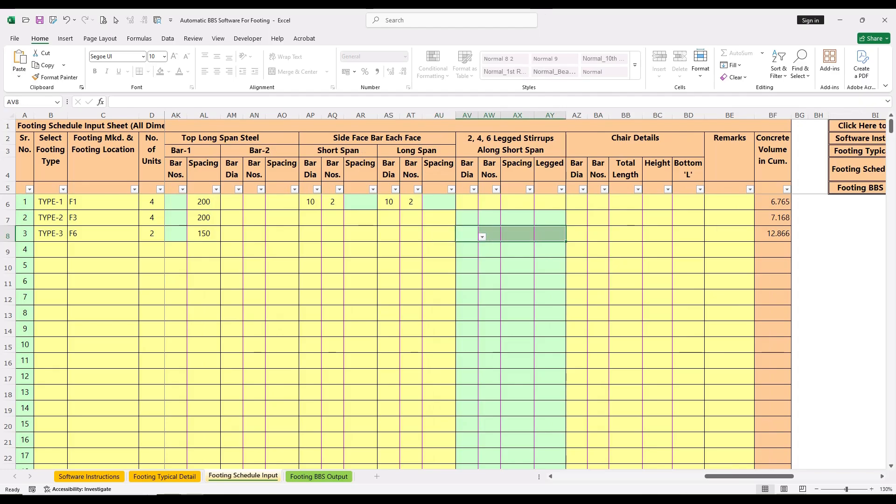
left_click(510, 144)
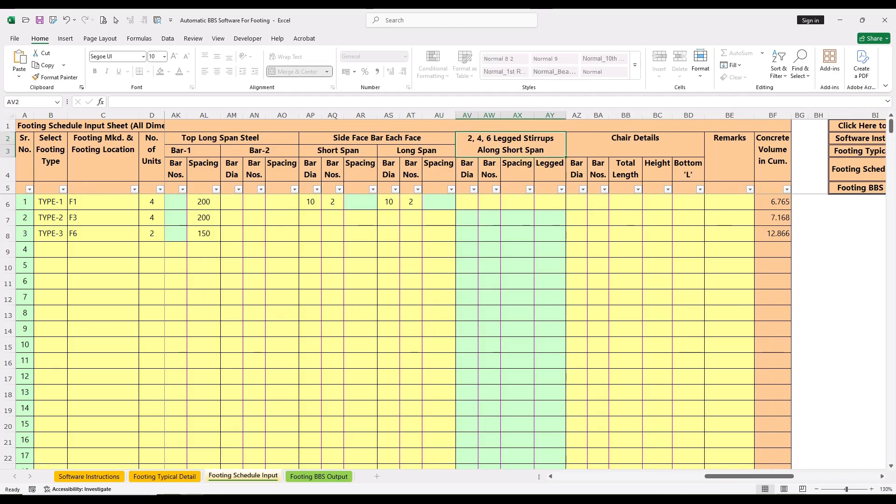
left_click_drag(466, 233, 550, 233)
left_click(577, 233)
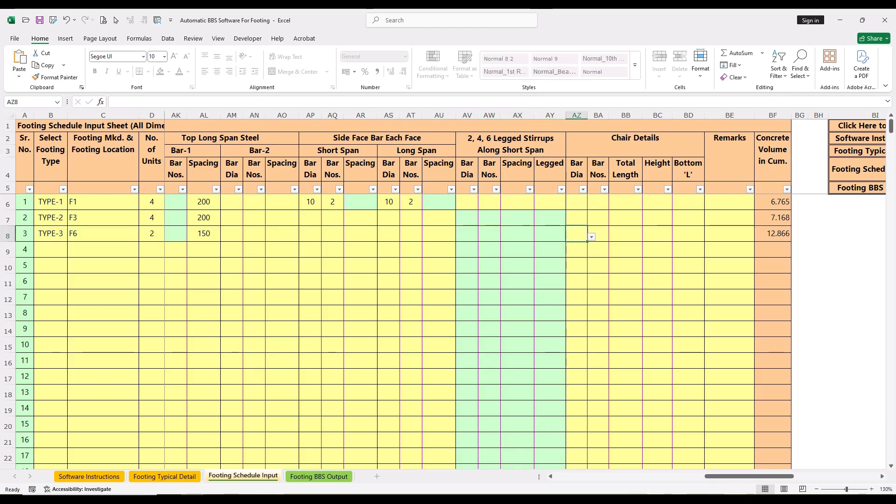
left_click_drag(576, 234, 690, 233)
left_click(729, 234)
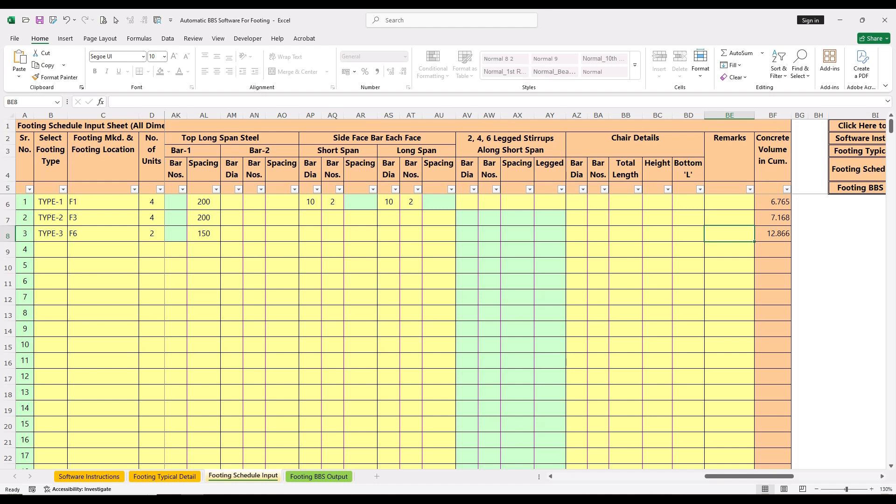
left_click(773, 233)
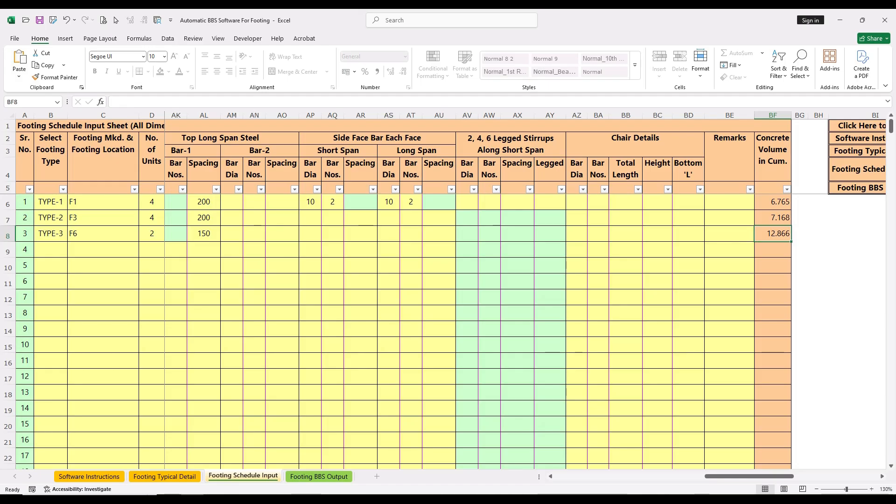
Step: Switch to the AutoCAD footing drawing and examine footing F8's dimensions and reinforcement in the trapezoidal footing schedule
key("alt+Tab")
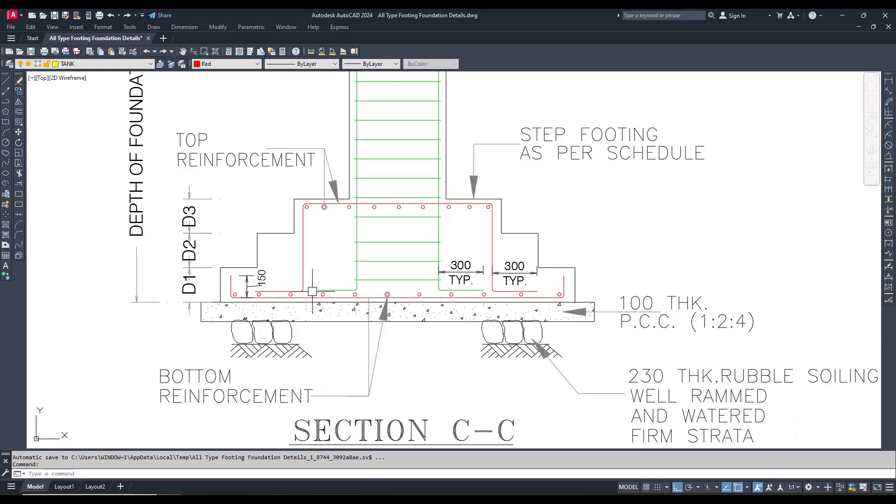
type("p")
key("Return")
scroll(420, 251, "down", 8)
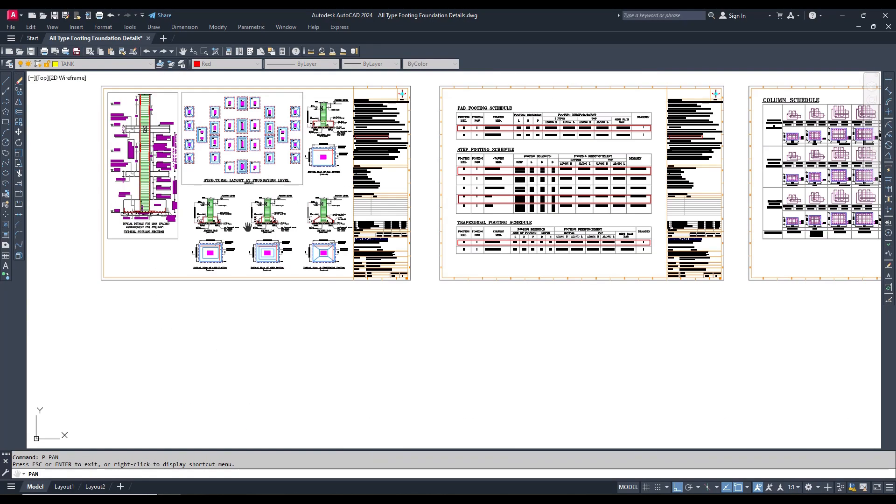
scroll(507, 226, "up", 5)
type("z")
key("Return")
left_click(367, 222)
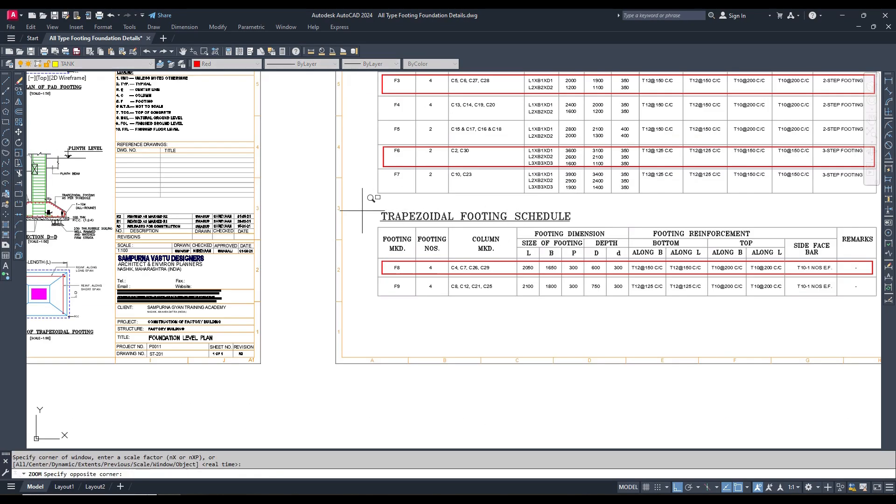
scroll(368, 221, "down", 6)
left_click(577, 255)
scroll(424, 244, "up", 4)
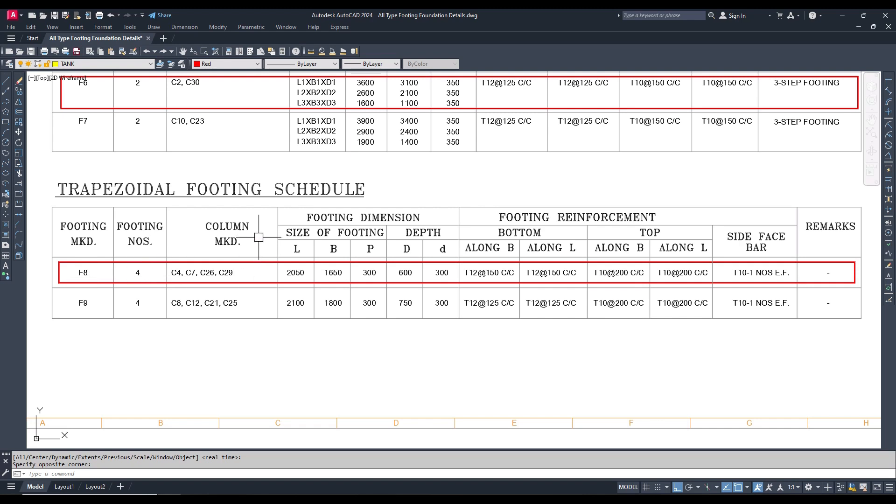
type("p")
key("Return")
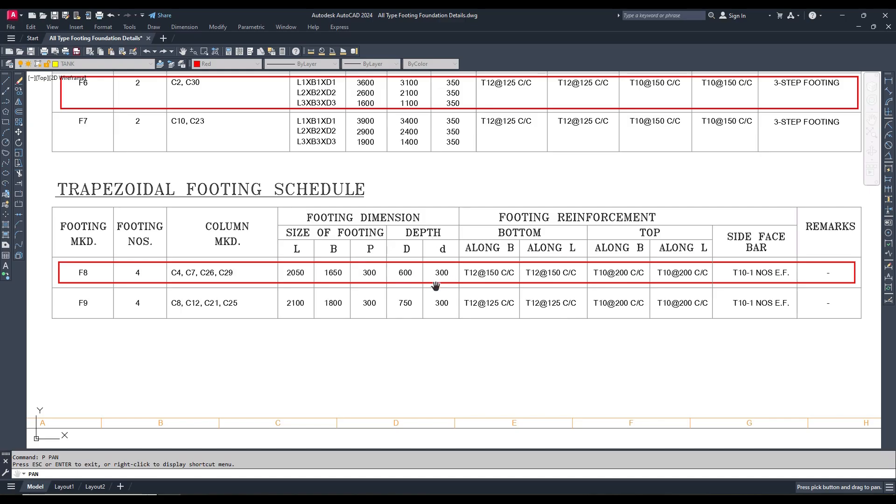
left_click_drag(523, 292, 446, 290)
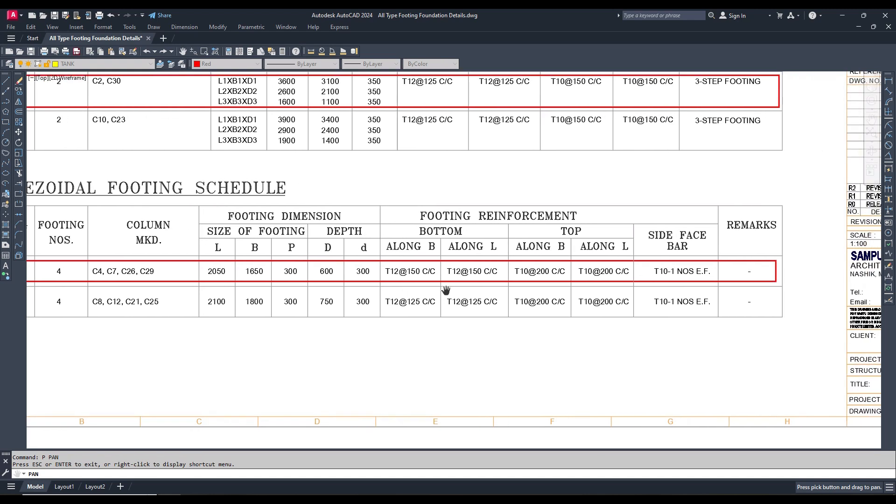
left_click_drag(447, 226, 511, 228)
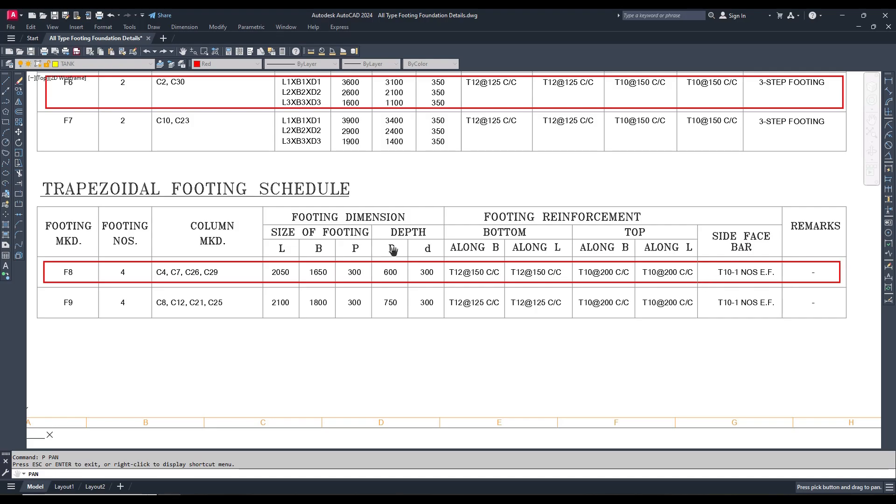
Step: Examine trapezoidal footing Section D-D and its typical plan for the depths, bar bends and side face reinforcement
scroll(498, 247, "down", 2)
left_click_drag(222, 250, 587, 259)
scroll(235, 210, "up", 6)
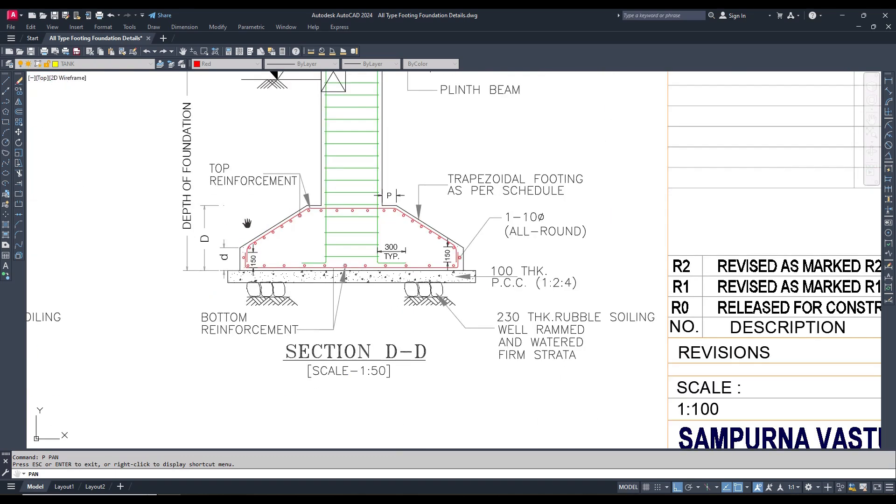
scroll(257, 271, "down", 2)
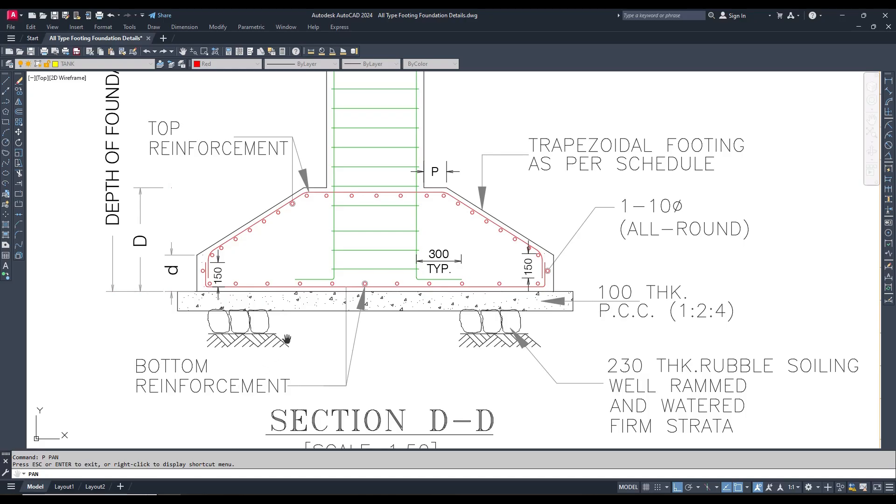
scroll(287, 211, "down", 6)
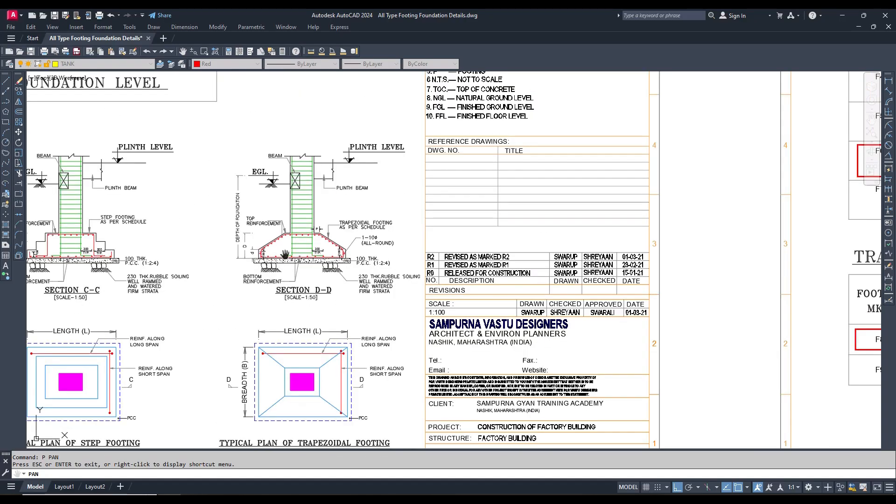
left_click_drag(296, 336, 308, 303)
right_click(239, 276)
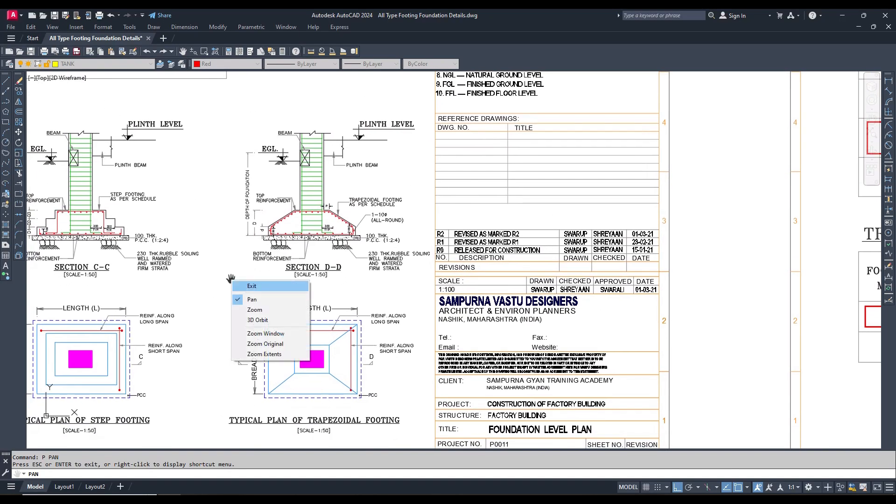
left_click(244, 285)
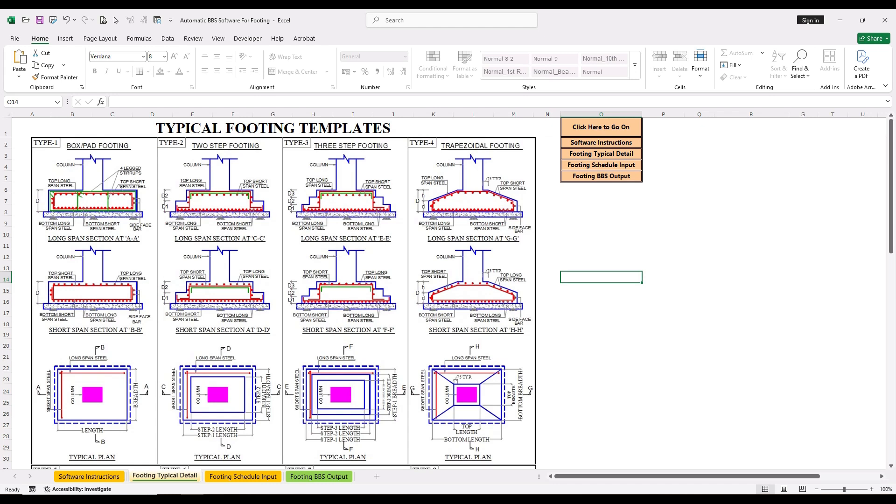
Step: Return to the Footing Schedule Input sheet in Excel and set the footing type of serial number 4 to TYPE-4
left_click(243, 476)
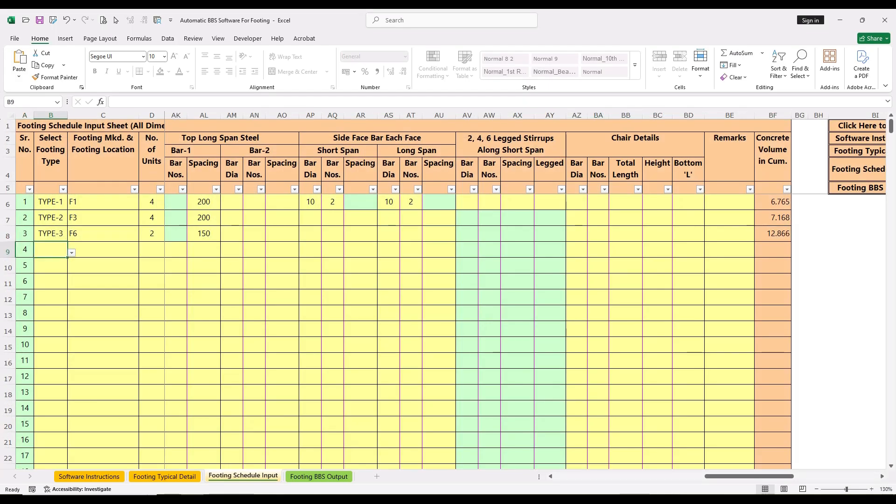
key("alt+Down")
key("Down")
key("Down")
key("Down")
key("Return")
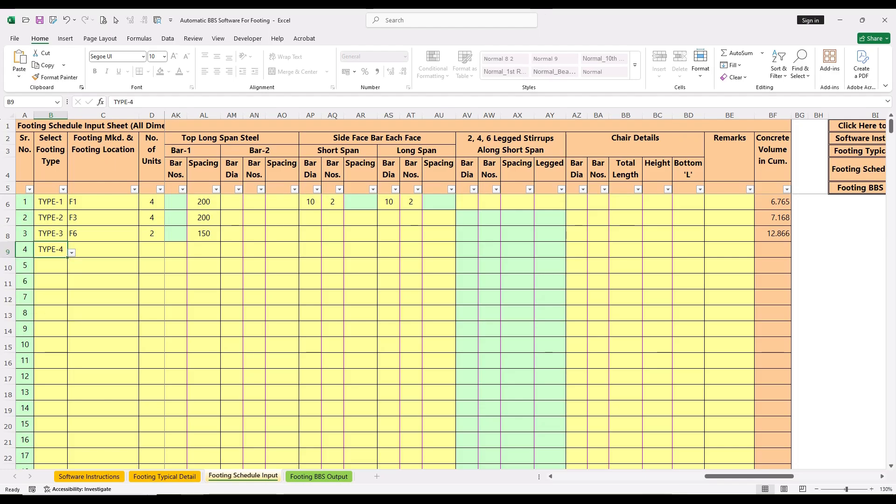
Step: Enter the footing mark F8 with 4 units for the TYPE-4 footing
left_click(103, 249)
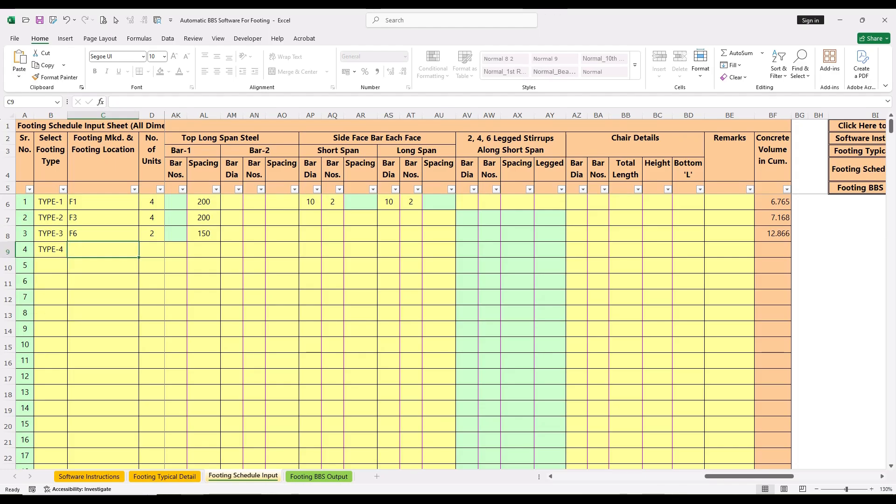
type("F8")
key("Tab")
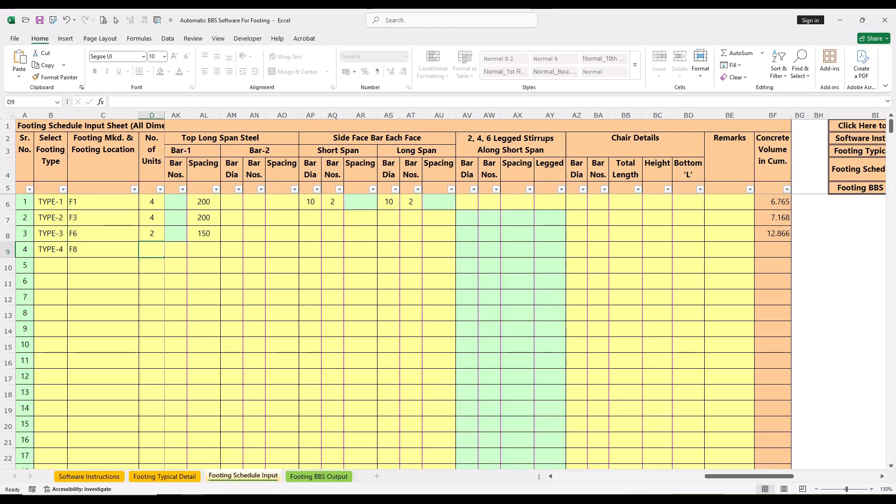
type("4")
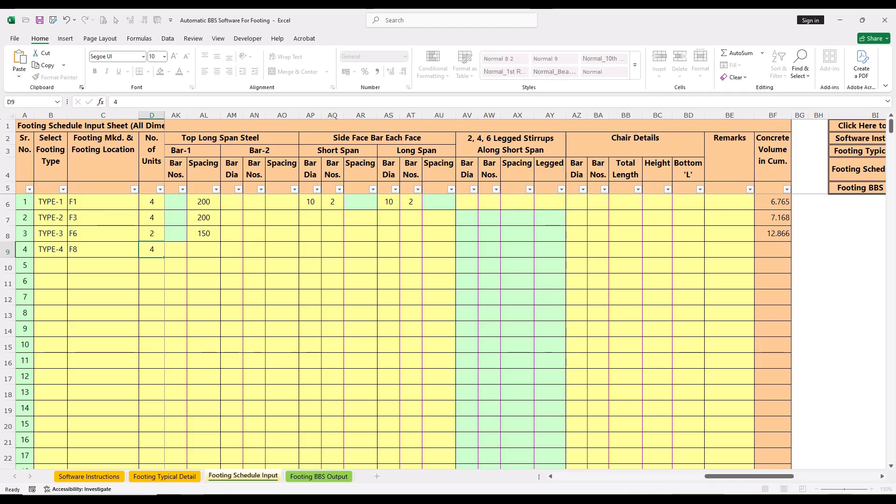
key("Tab")
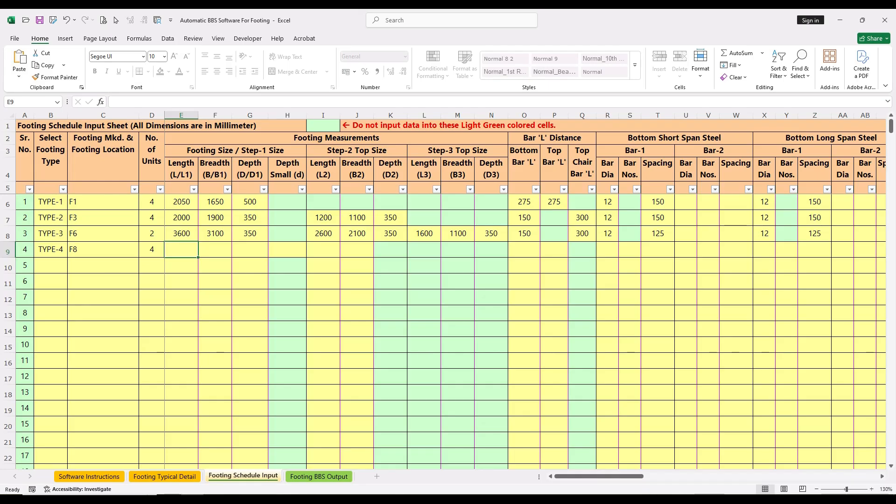
Step: Enter footing F8's base size with length 2050, breadth 1650 and depth 600
type("2050")
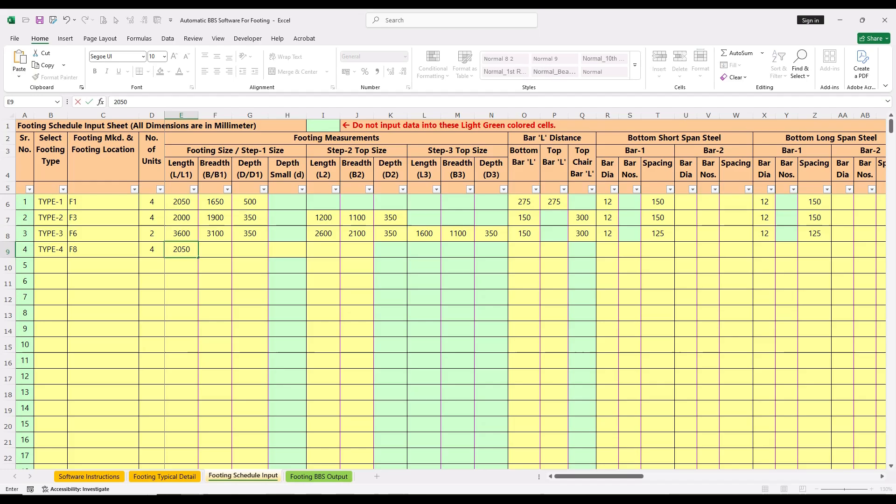
key("Tab")
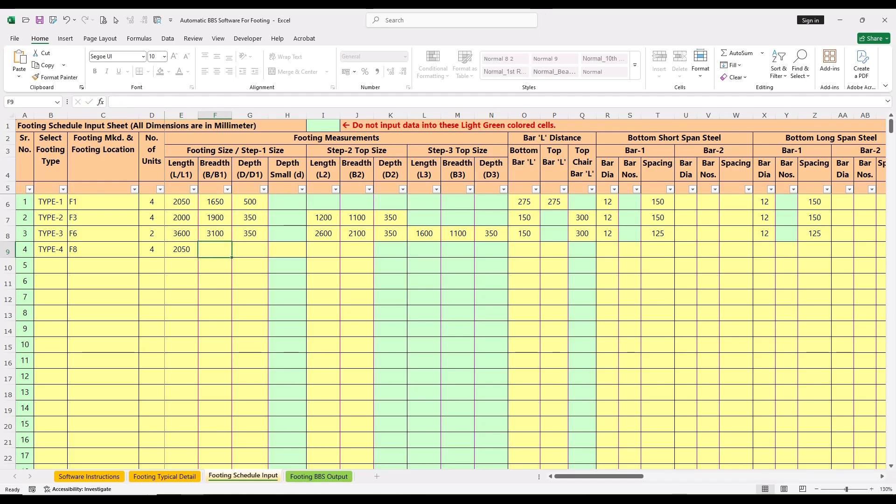
type("1650")
key("Tab")
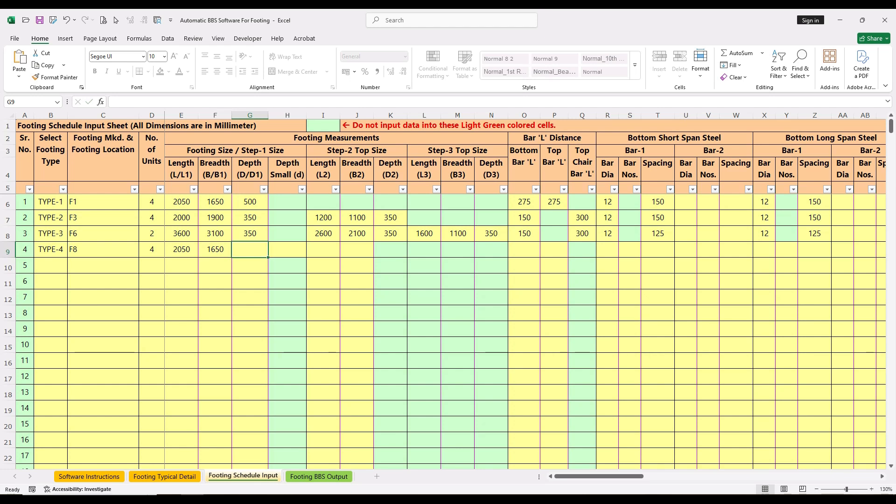
type("600")
key("Tab")
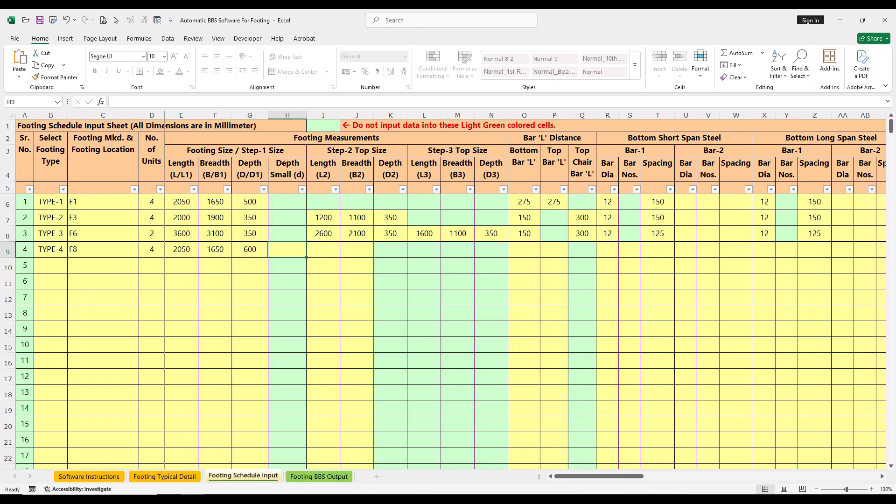
Step: Enter 300 as footing F8's small depth (d)
type("300")
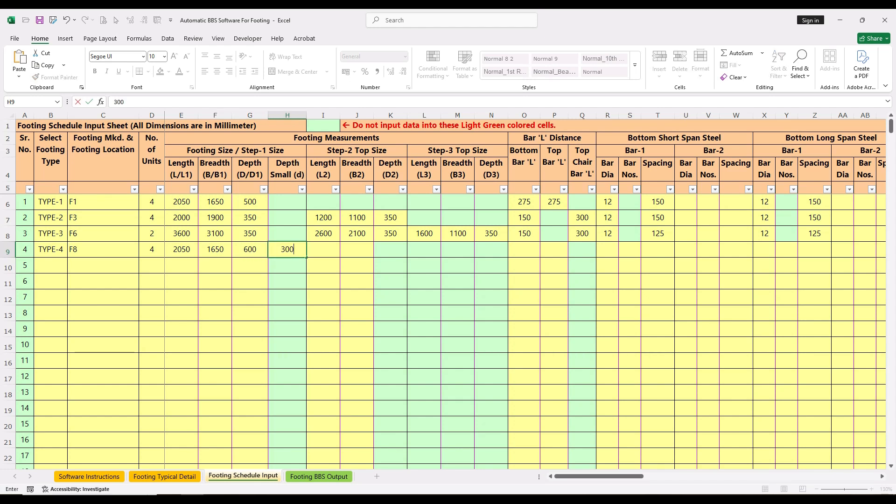
key("Return")
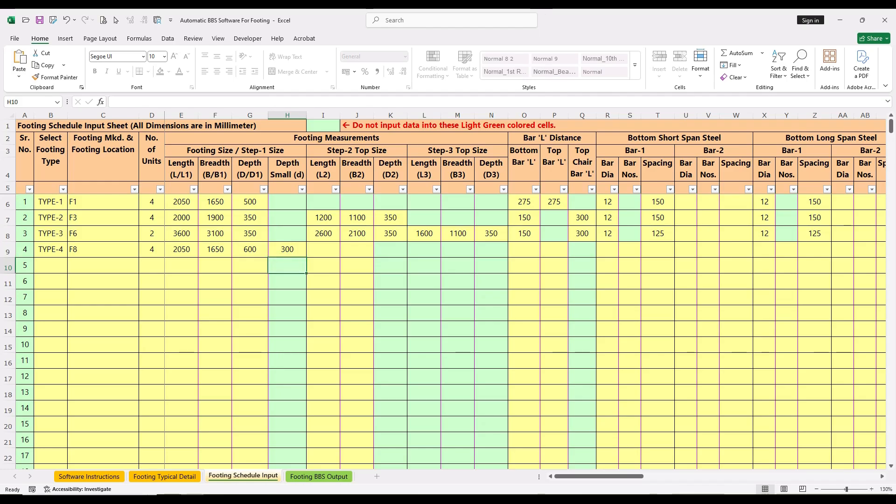
left_click(323, 250)
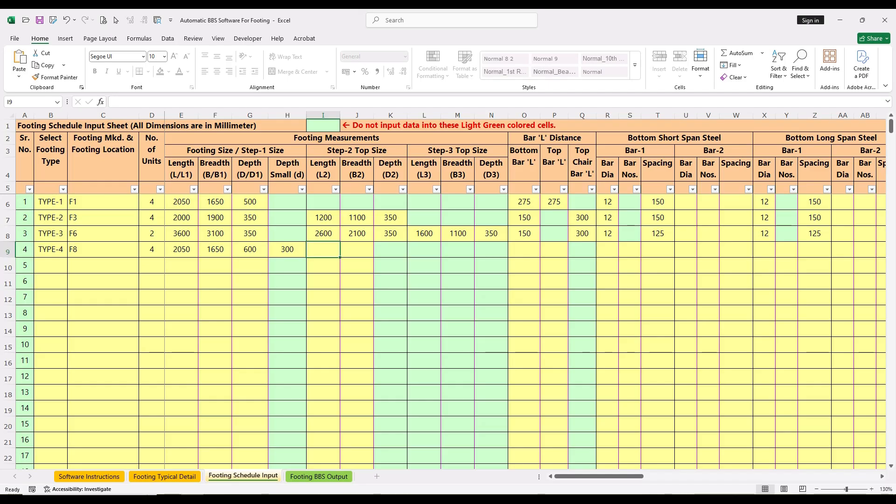
Step: Switch to AutoCAD and examine the trapezoidal footing schedule and column schedule for F8's projection and the size of columns C4, C7, C26 and C29
key("alt+Tab")
type("p")
key("Return")
scroll(208, 272, "down", 4)
scroll(593, 276, "up", 6)
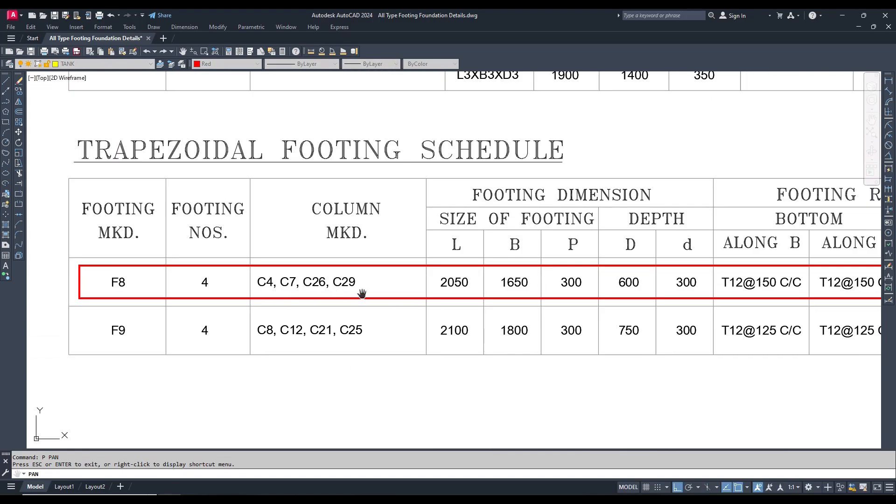
scroll(323, 262, "down", 10)
scroll(669, 260, "up", 4)
scroll(575, 270, "up", 4)
left_click_drag(560, 281, 511, 315)
scroll(472, 278, "down", 1)
left_click_drag(426, 230, 425, 249)
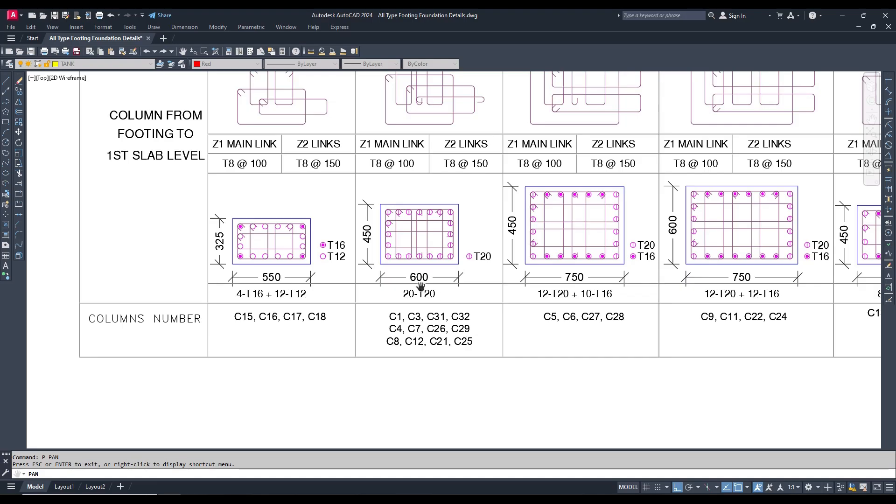
right_click(484, 200)
left_click(506, 206)
Step: Return to the Footing Schedule Input sheet in Excel and enter footing F8's top length (L2) as =600+300+300
key("alt+Tab")
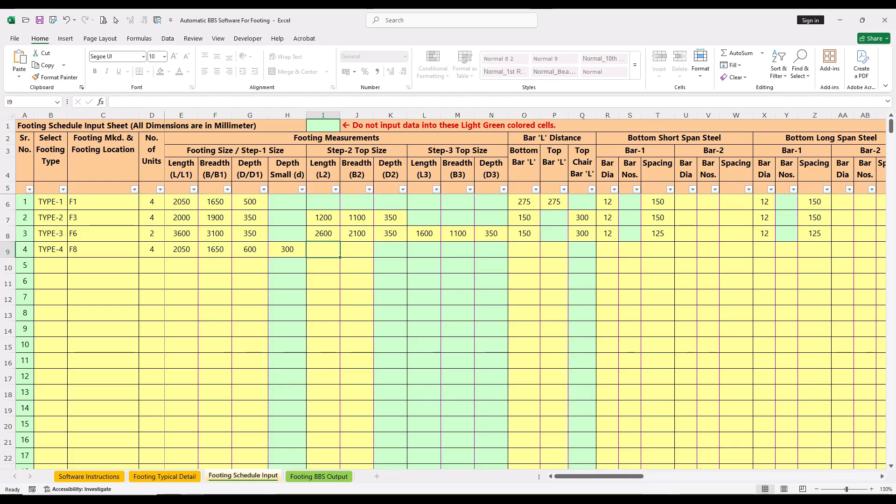
type("=")
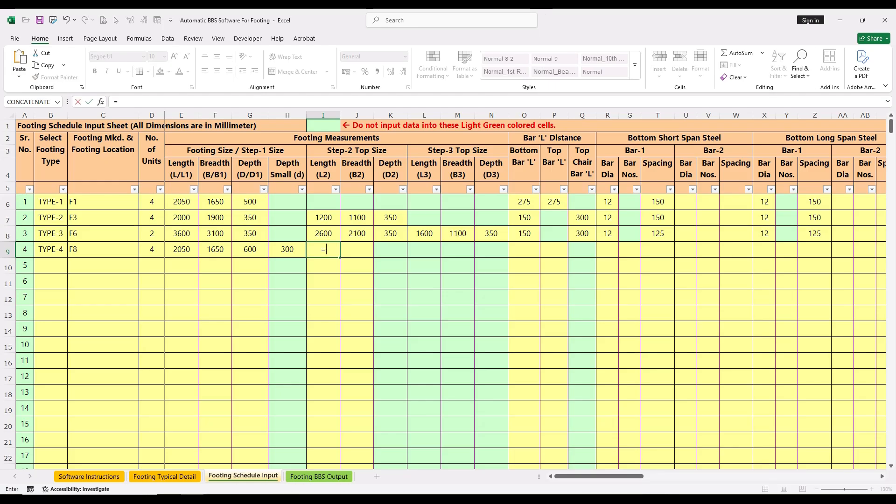
type("600+")
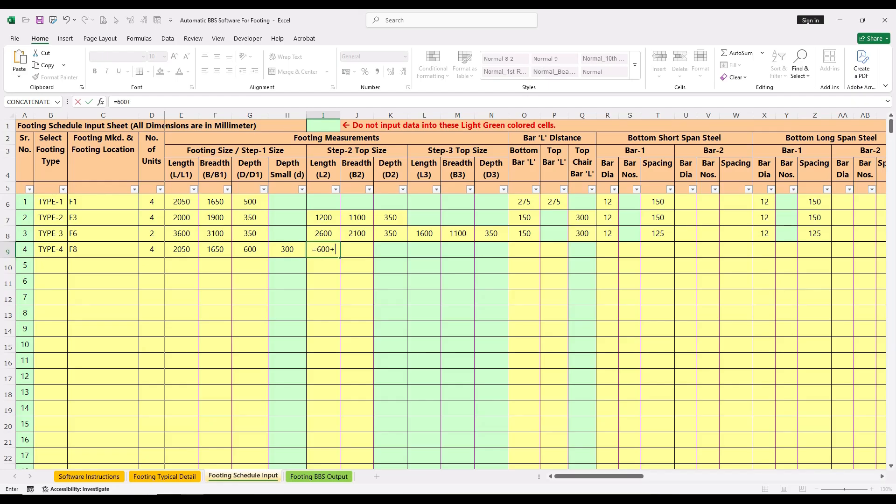
type("300+")
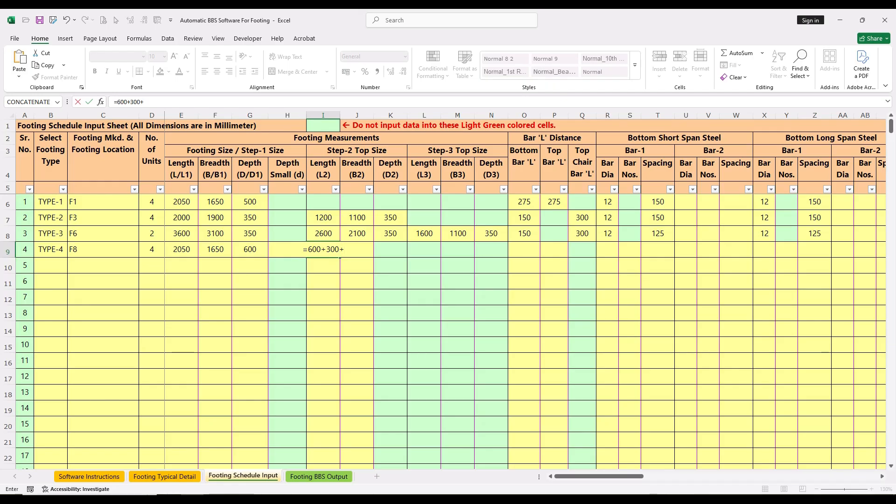
type("300")
key("Return")
key("Up")
key("Right")
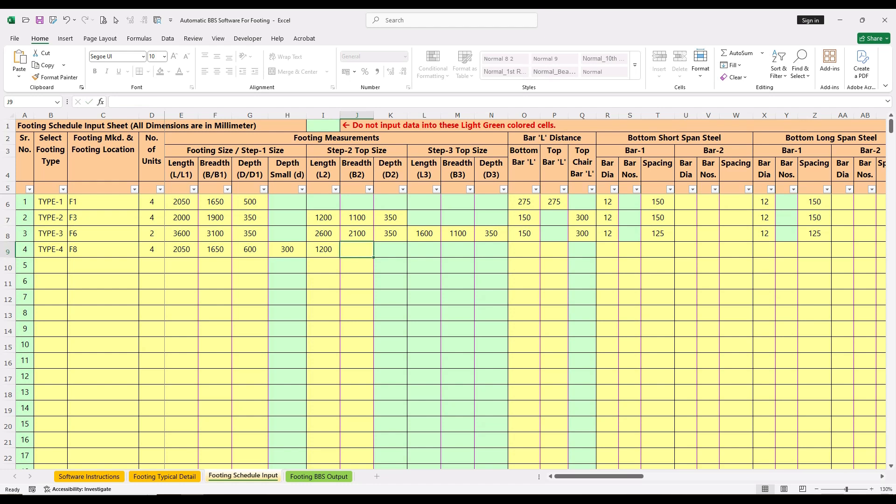
key("Left")
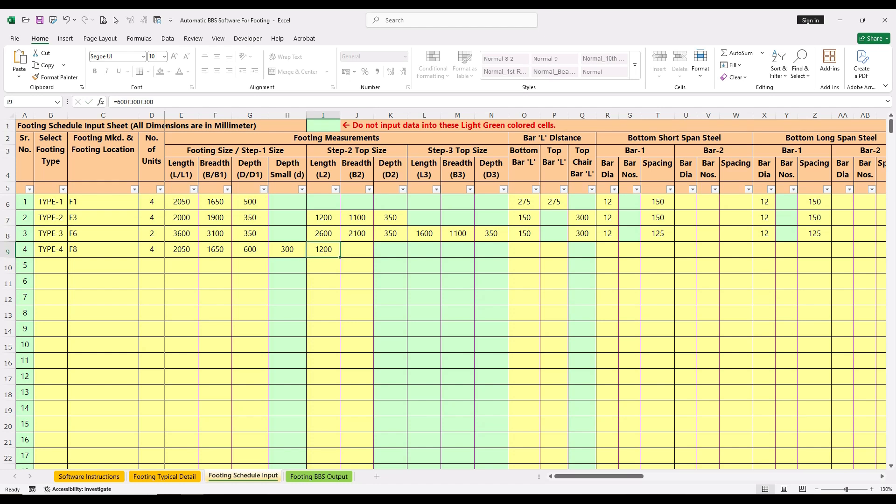
Step: Enter footing F8's top breadth (B2) as =450+300+300
key("Right")
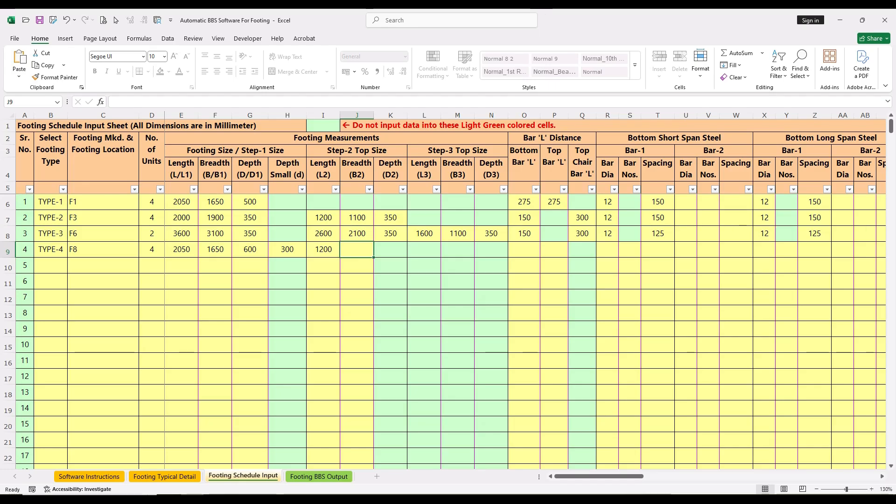
type("=")
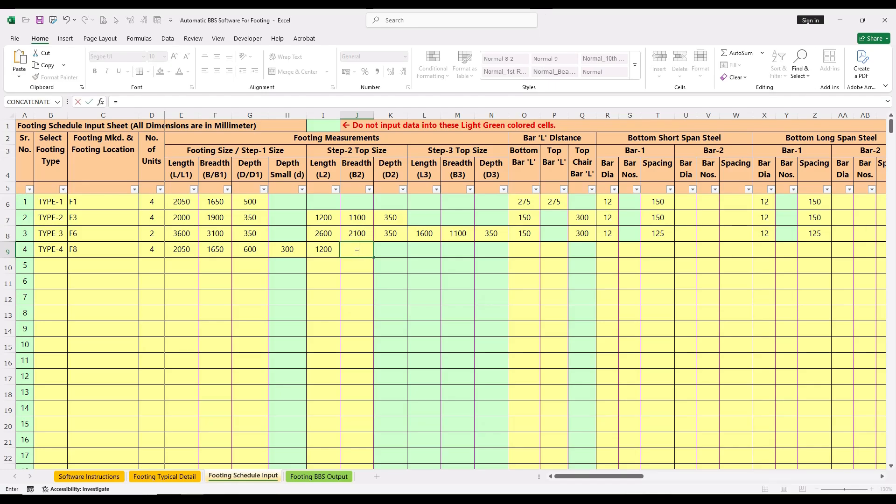
type("450+300+")
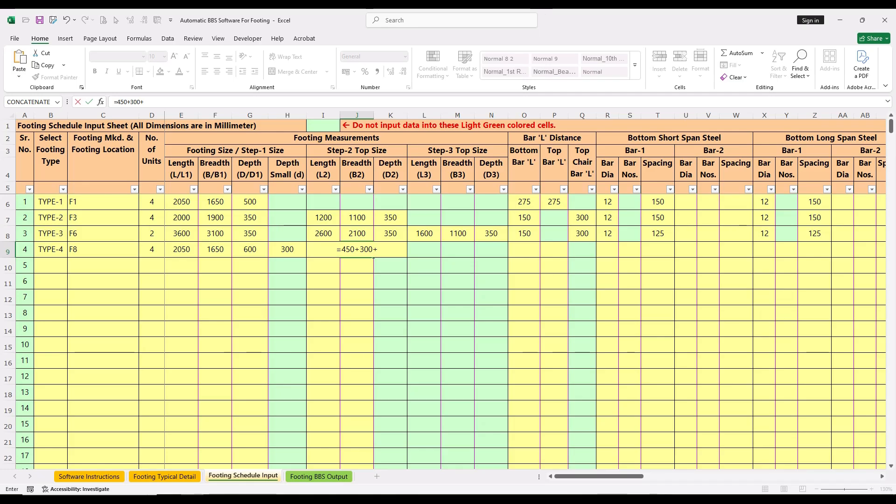
type("300")
key("Return")
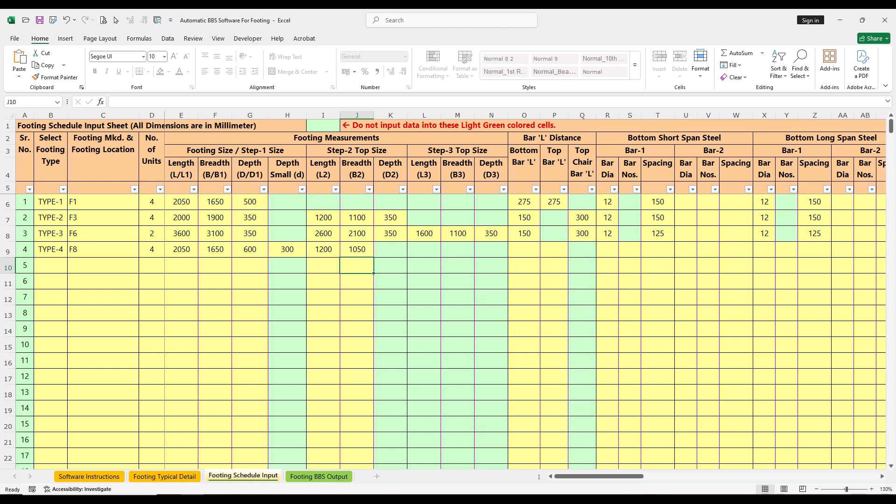
left_click(390, 249)
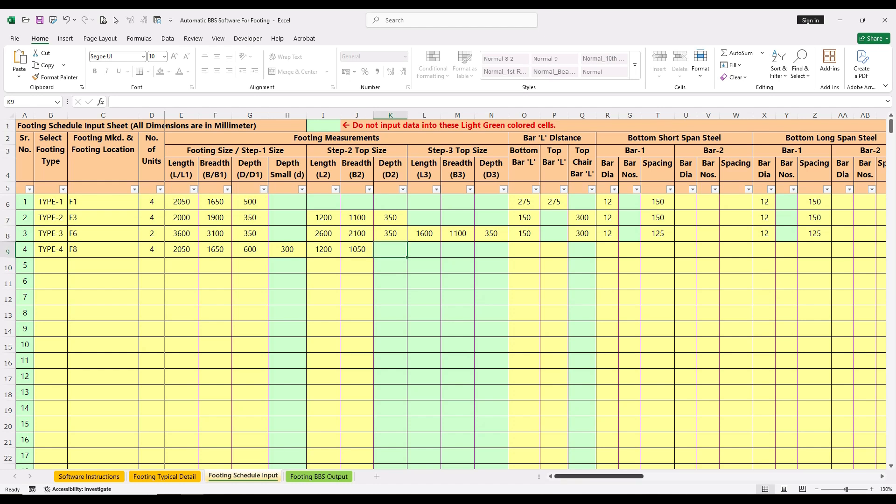
left_click_drag(424, 151, 457, 174)
left_click_drag(424, 249, 491, 249)
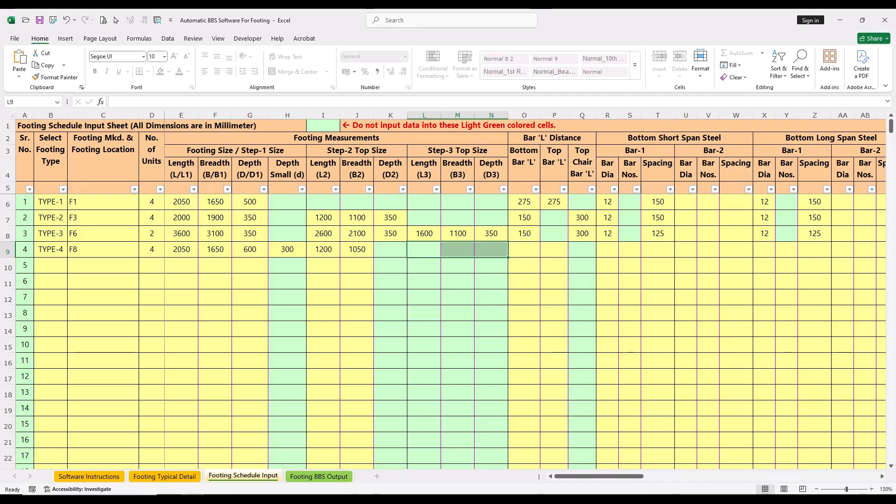
Step: Set footing F8's Bottom Bar 'L' distance to 150
key("Right")
key("Up")
key("Up")
key("Up")
key("Up")
key("Up")
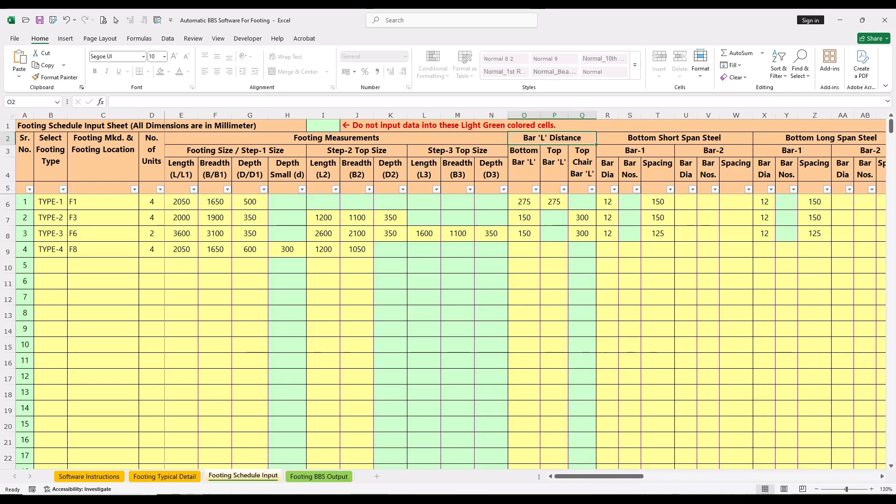
key("Down")
key("Down")
key("Down")
key("Down")
key("Down")
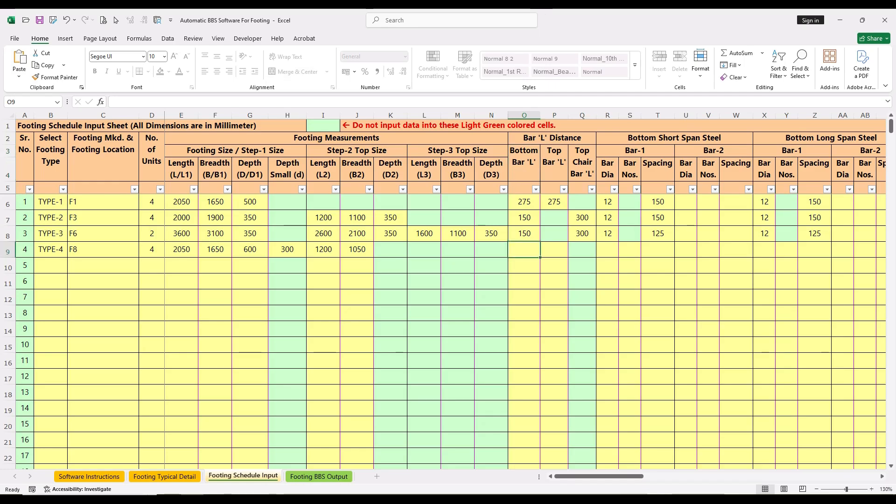
type("150")
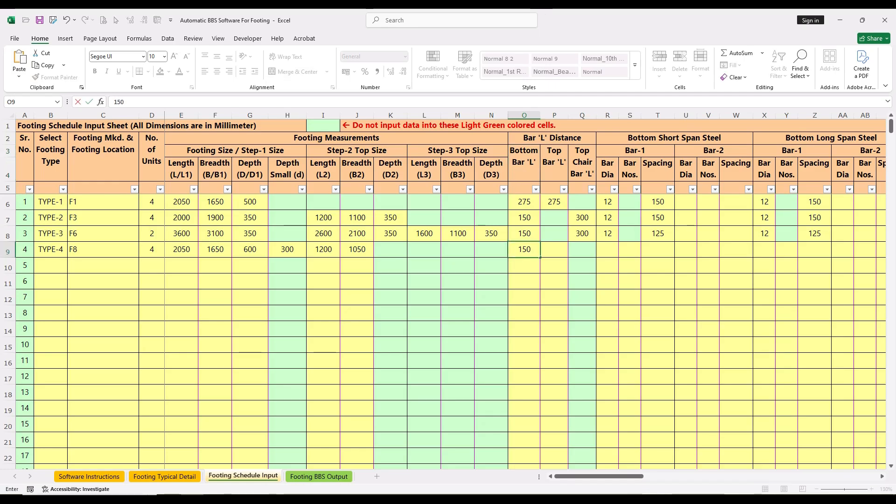
key("Tab")
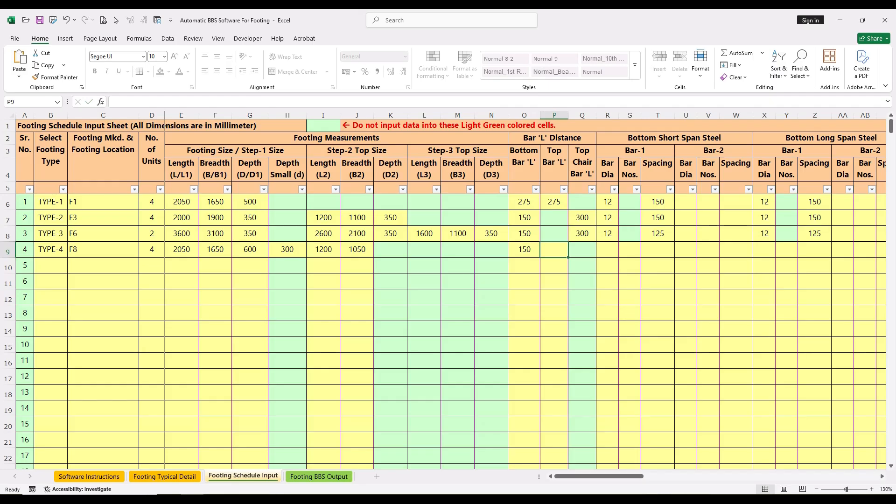
left_click(524, 249)
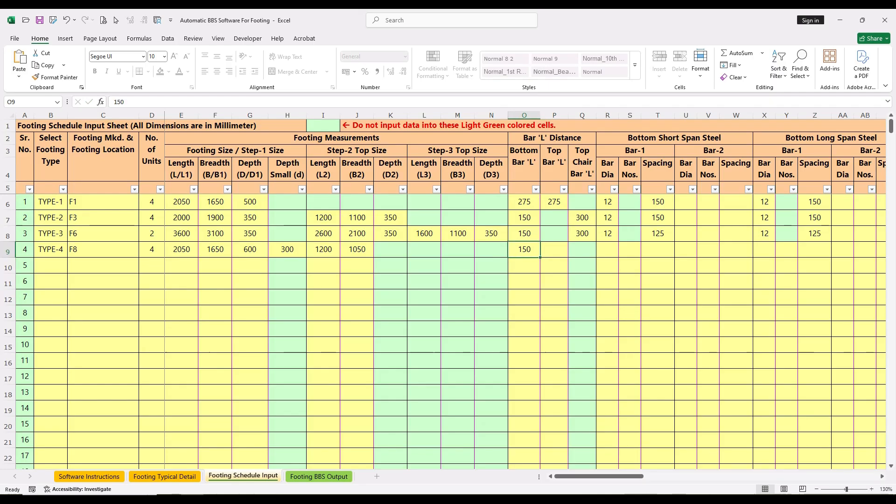
Step: Set footing F8's Top Bar 'L' distance to 150
left_click(554, 250)
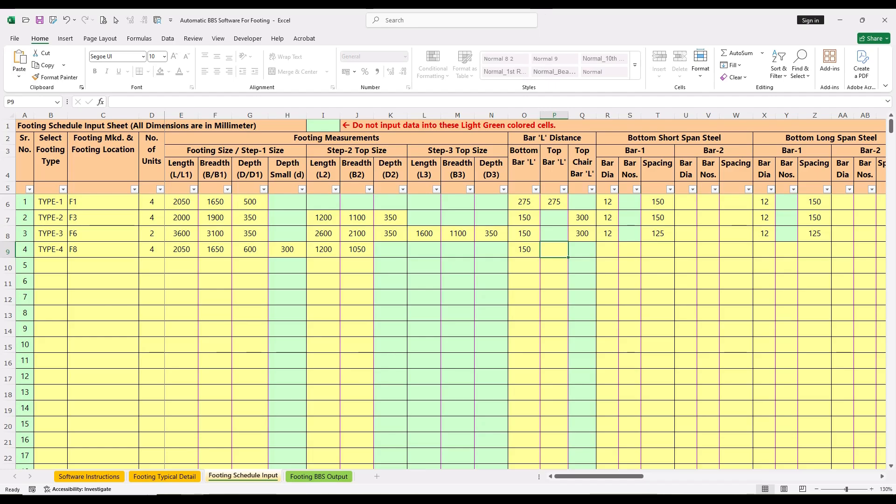
type("150")
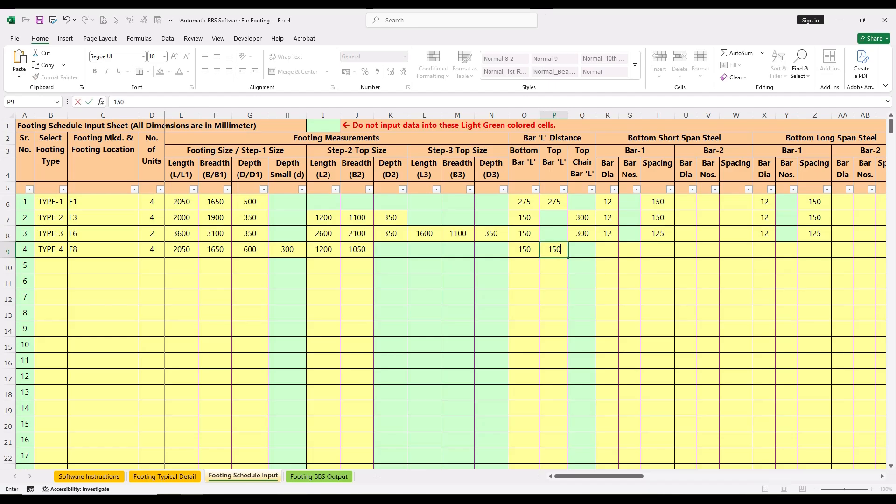
key("Tab")
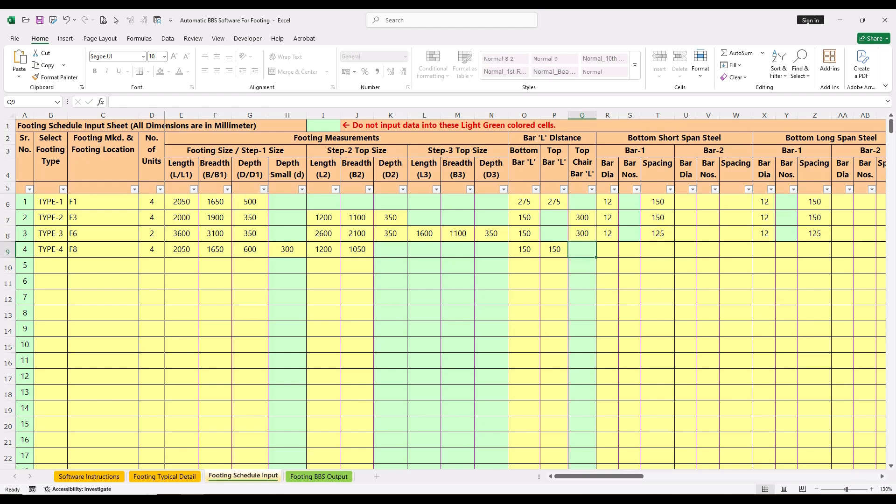
key("Right")
key("Left")
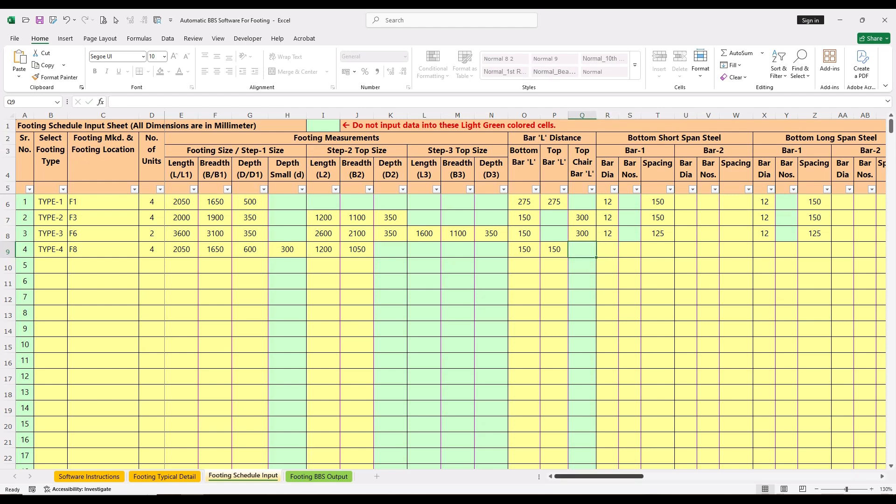
Step: Enter footing F8's Bottom Short Span Steel Bar-1 with bar diameter 12 and spacing 150
left_click_drag(599, 476, 650, 476)
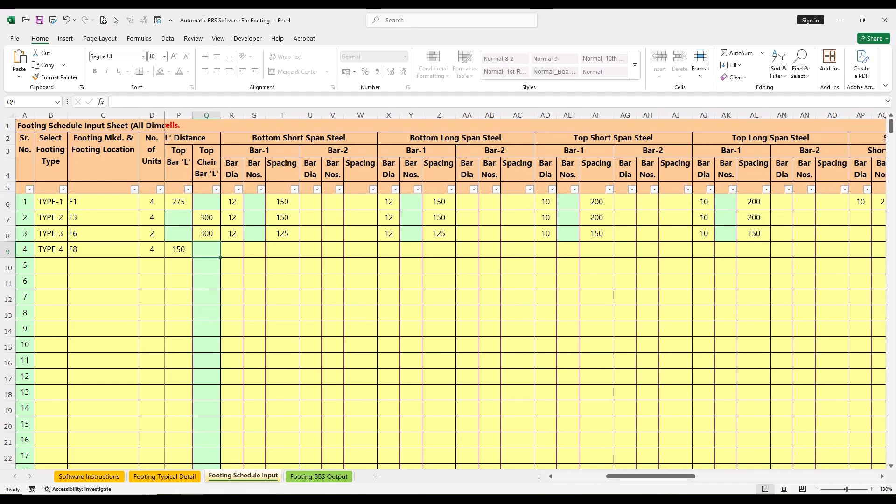
left_click(298, 138)
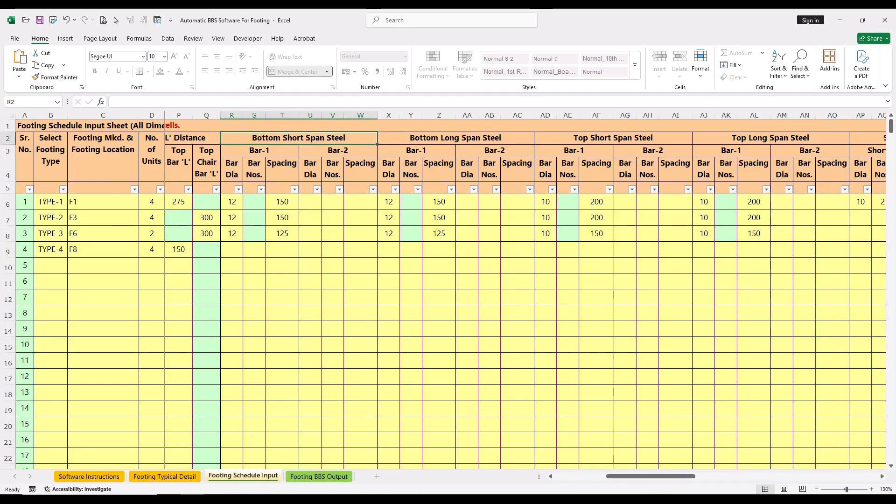
key("shift+Down")
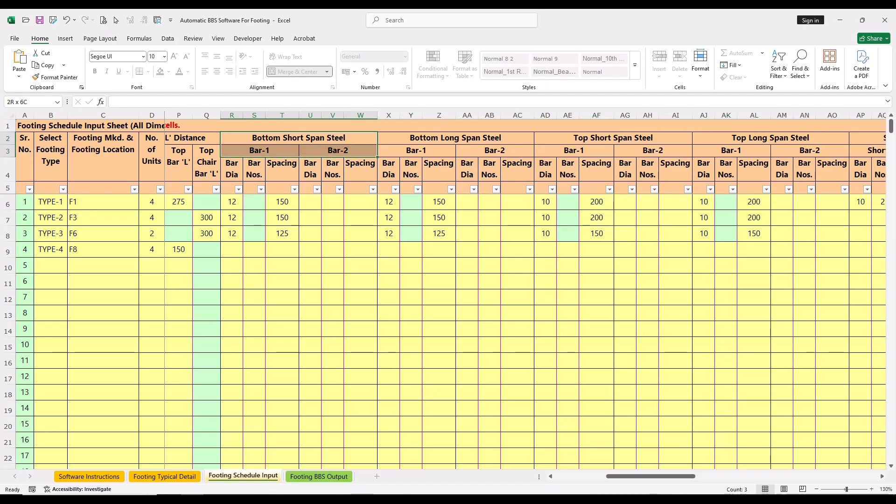
left_click(232, 169)
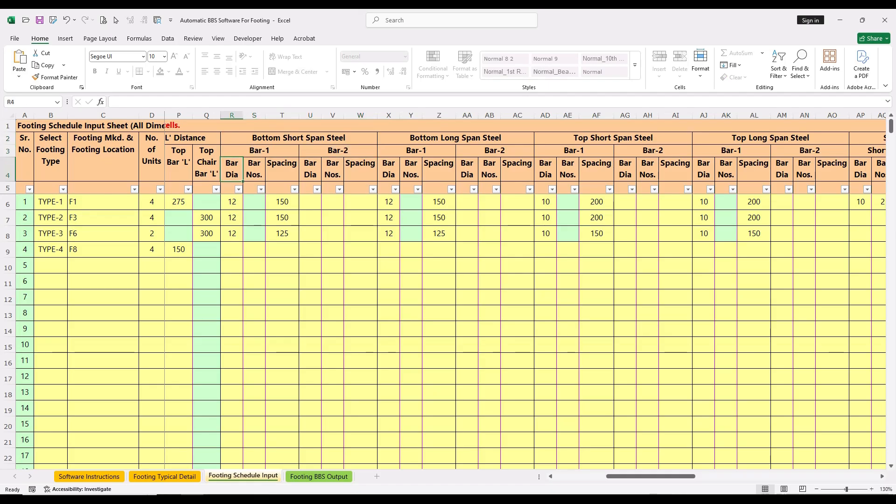
left_click(232, 250)
type("12")
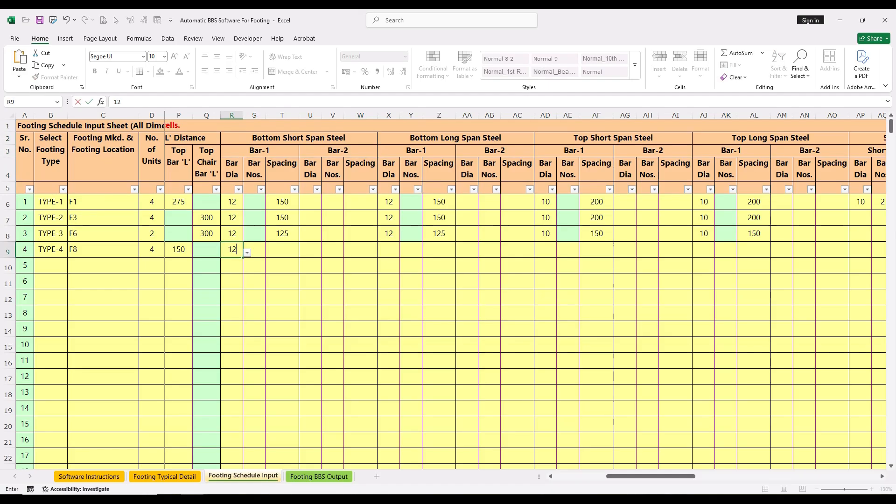
key("Tab")
key("Tab")
type("150")
key("Tab")
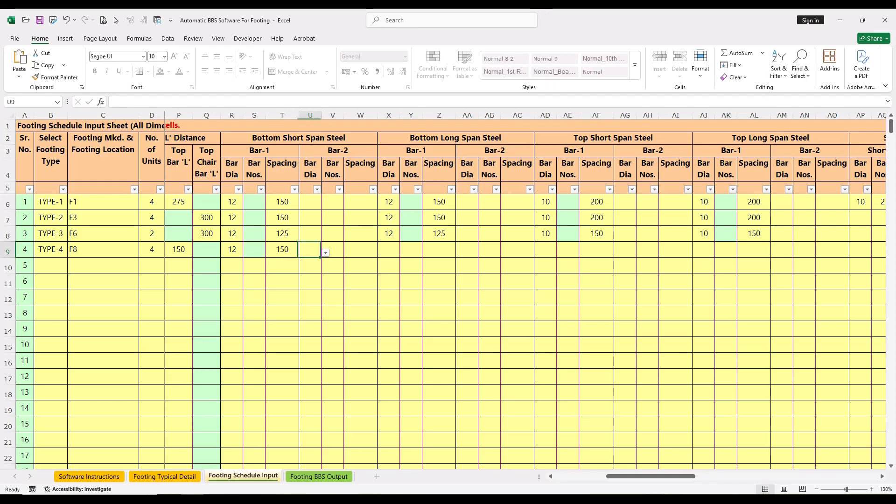
Step: Enter footing F8's Bottom Long Span Steel Bar-1 with bar diameter 12 and spacing 150
left_click_drag(338, 151, 361, 233)
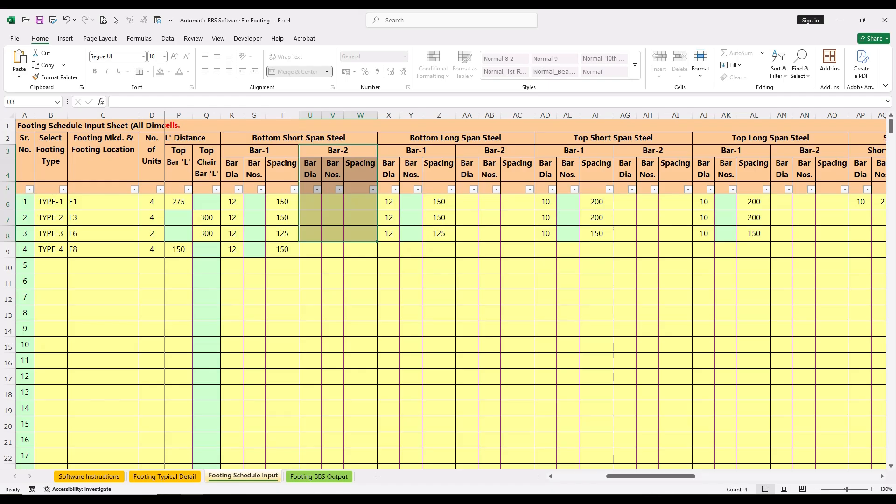
left_click(360, 250)
left_click(388, 249)
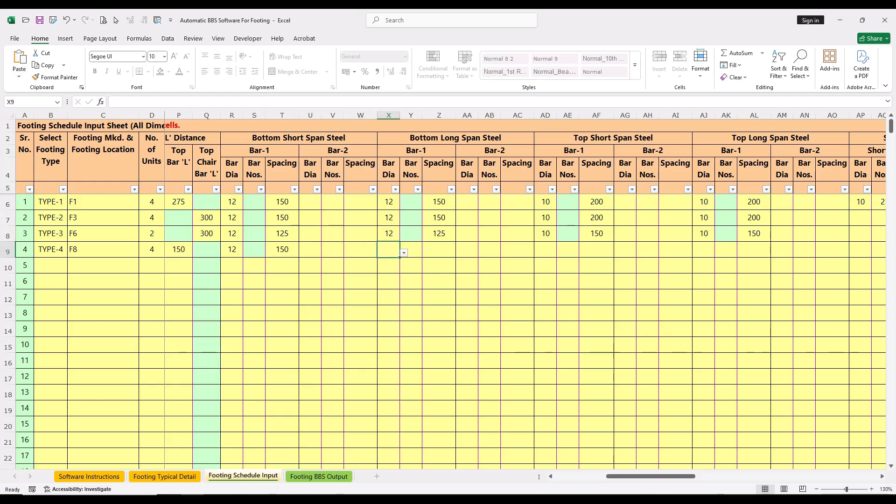
left_click(456, 138)
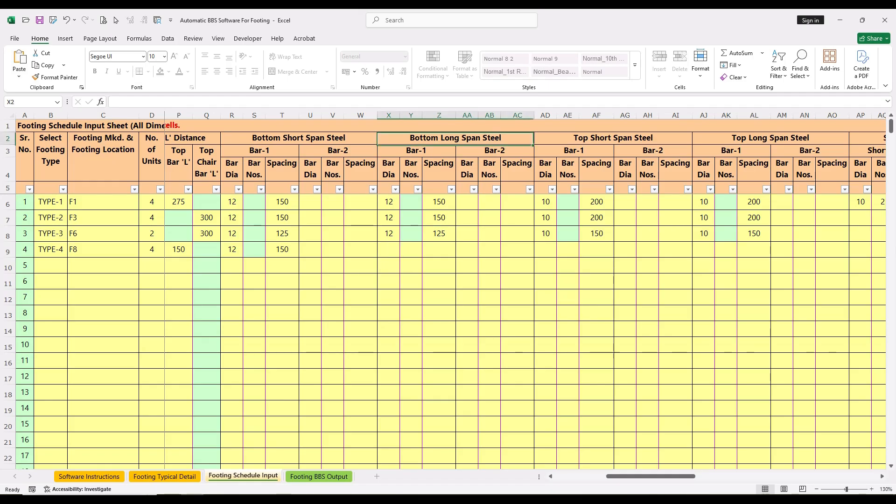
left_click(415, 150)
left_click(388, 169)
left_click(389, 250)
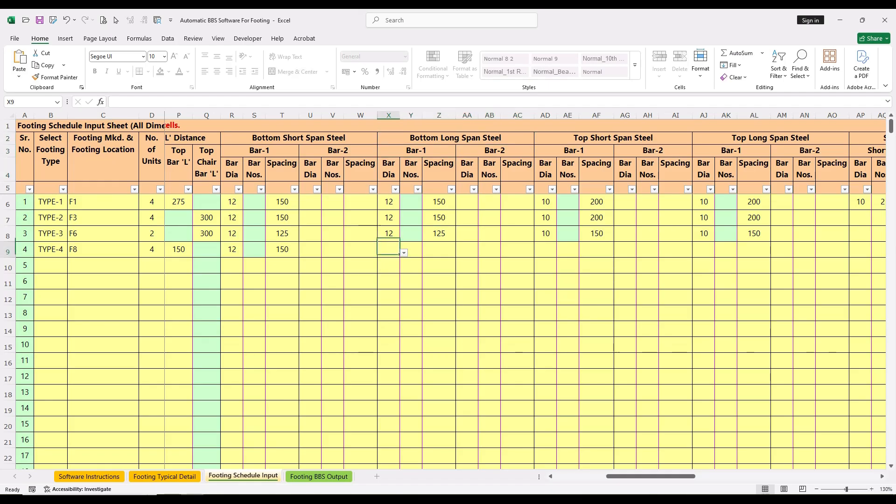
type("12")
key("Tab")
key("Tab")
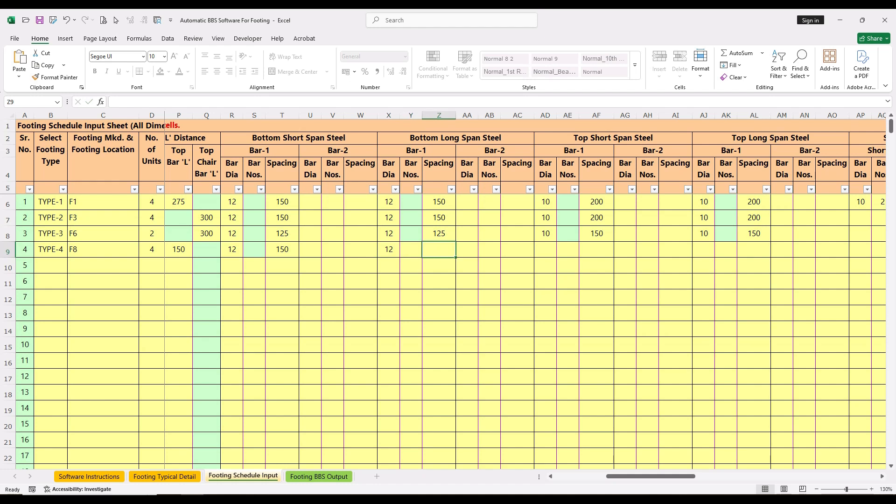
type("150")
key("Tab")
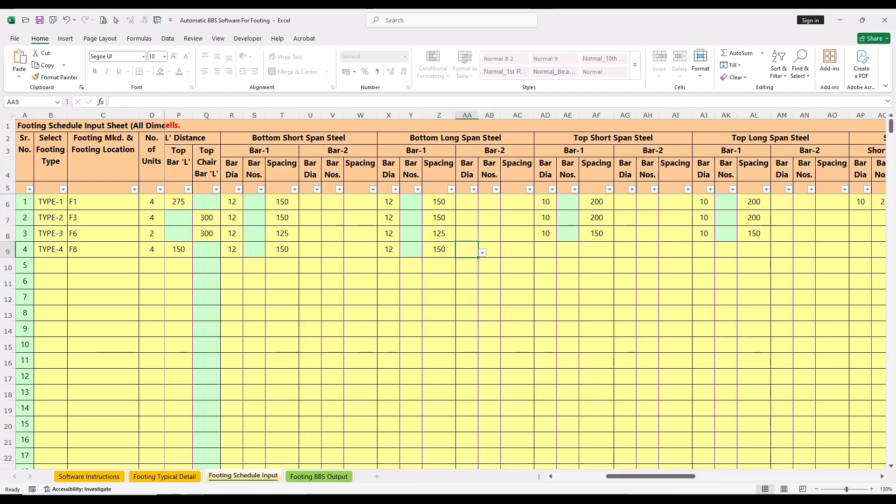
Step: Enter footing F8's Top Short Span Steel Bar-1 with bar diameter 10 and spacing 200
key("shift+Right")
key("shift+Right")
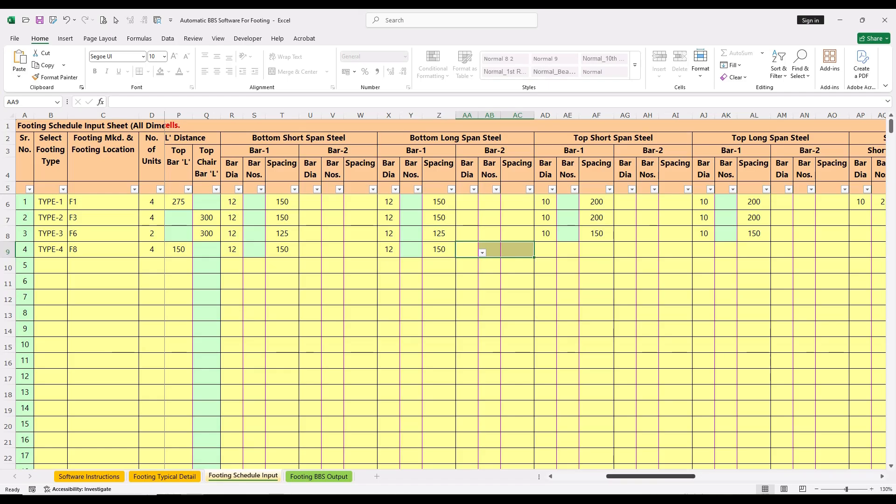
scroll(499, 290, "right", 5)
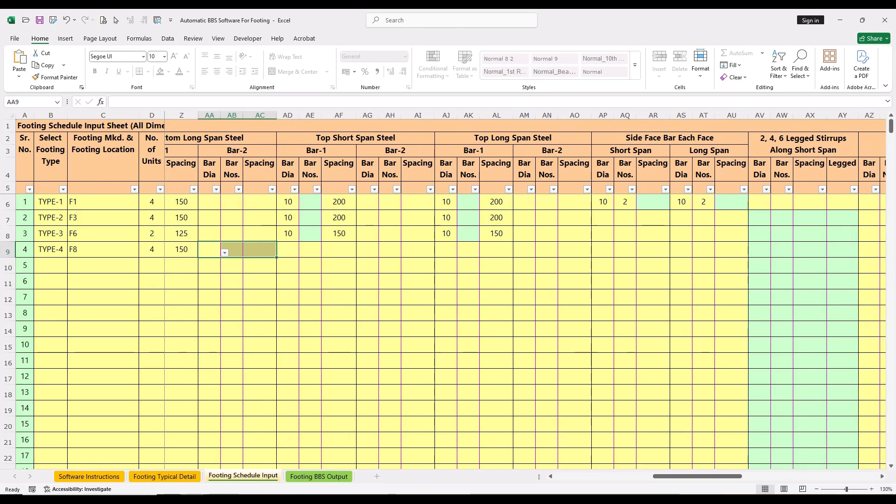
left_click(355, 138)
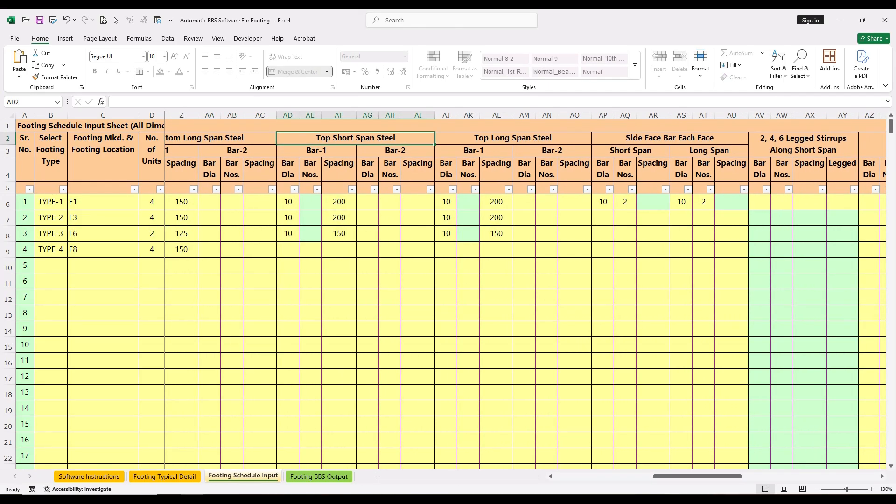
key("Down")
key("Down")
key("Down")
key("Down")
key("Down")
key("Down")
key("Down")
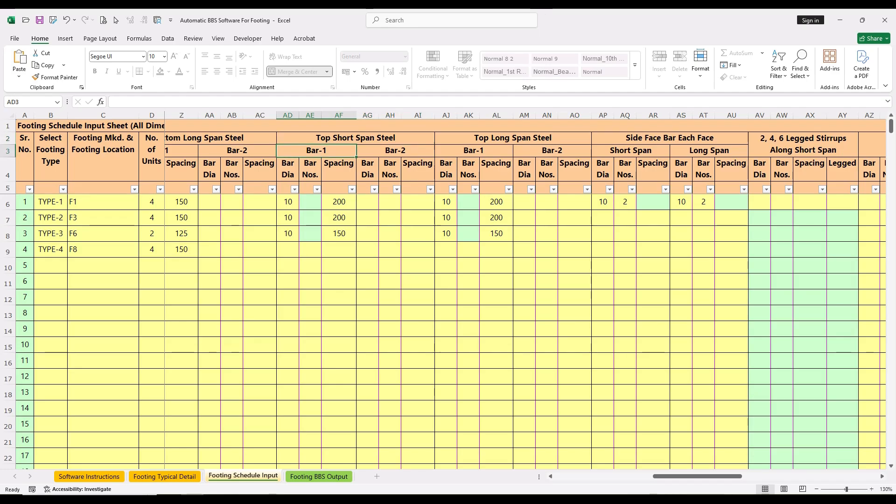
type("10")
key("Tab")
key("Tab")
type("200")
key("Tab")
Step: Enter footing F8's Top Long Span Steel Bar-1 with bar diameter 10 and spacing 200
left_click_drag(395, 150, 388, 234)
left_click(368, 249)
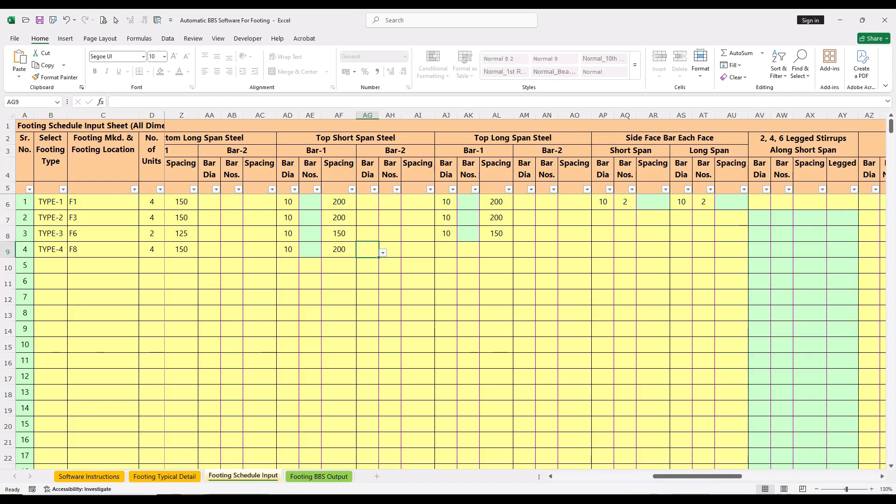
key("Tab")
key("Tab")
left_click(513, 138)
left_click(473, 150)
key("Down")
key("Down")
key("Down")
key("Down")
key("Down")
key("Down")
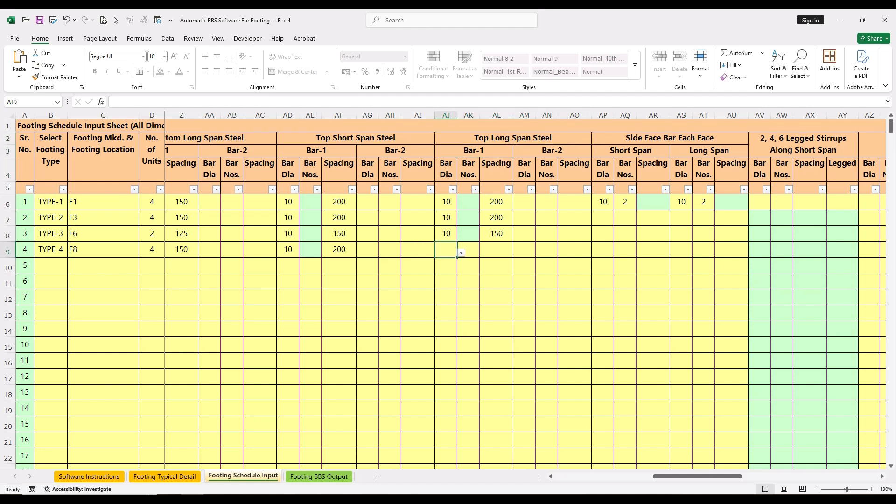
type("10")
key("Tab")
key("Tab")
type("2")
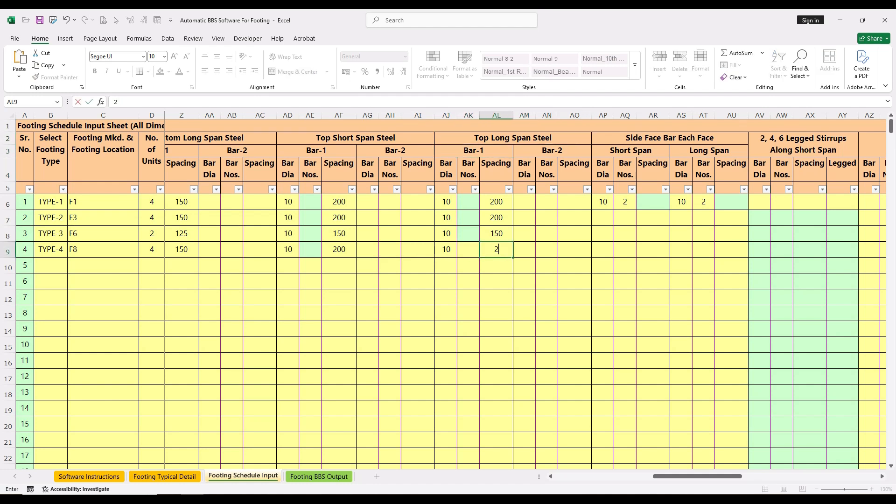
type("00")
key("Return")
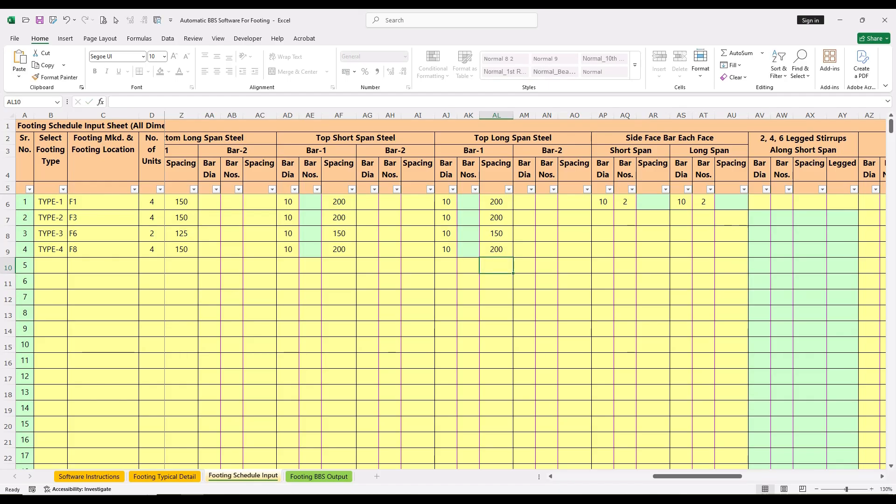
Step: Enter footing F8's Side Face Bar along the short span with bar diameter 10 and 1 bar
left_click_drag(524, 168, 574, 249)
left_click(524, 249)
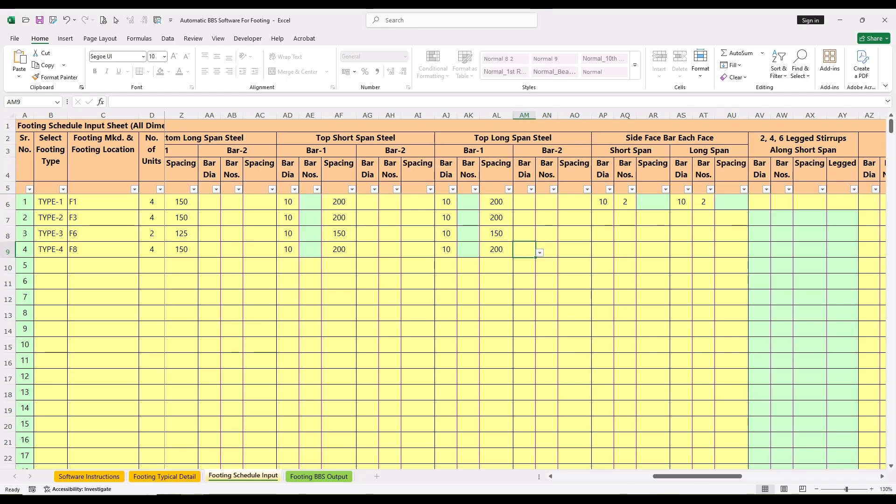
left_click_drag(696, 475, 725, 476)
left_click(512, 138)
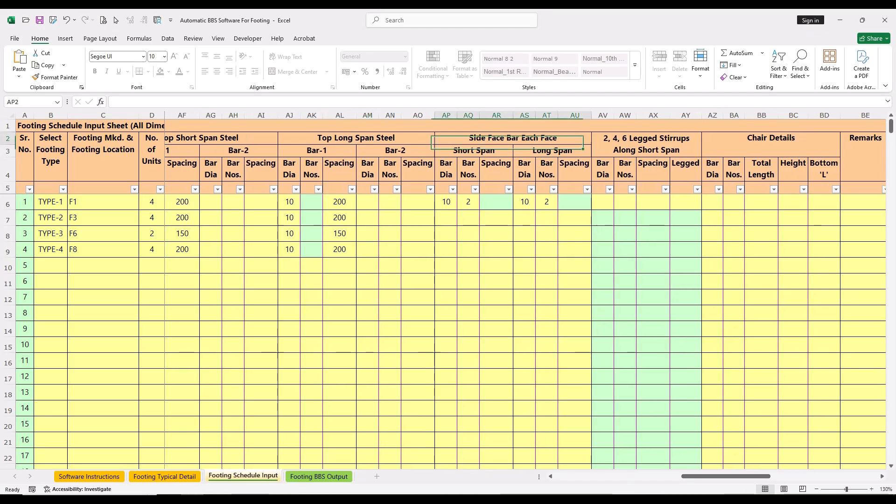
left_click(455, 254)
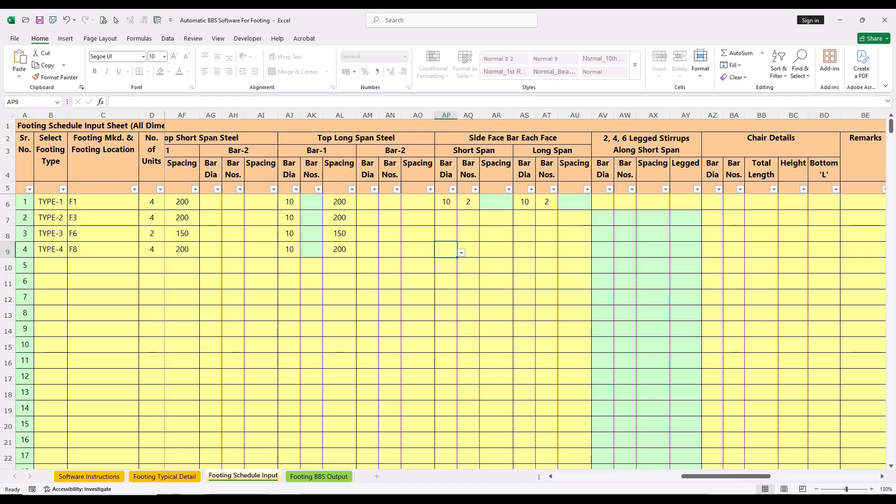
type("10")
key("Tab")
key("Tab")
left_click(468, 249)
type("1")
key("Tab")
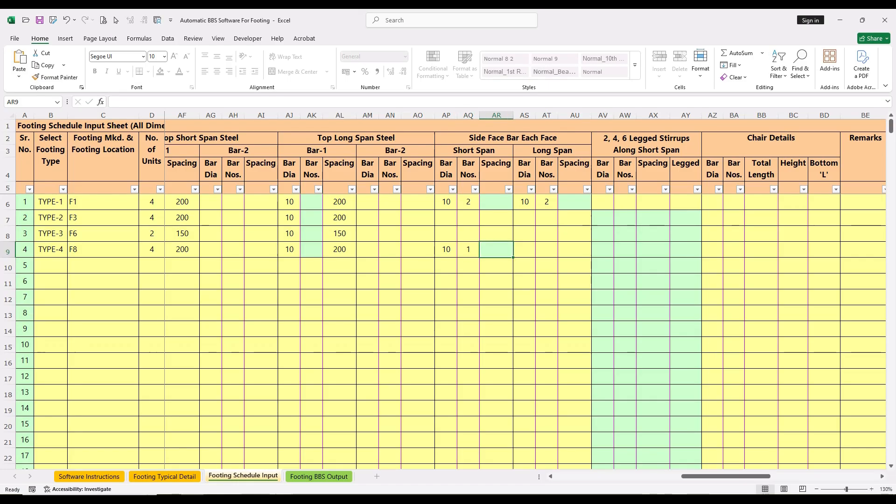
Step: Enter footing F8's Side Face Bar along the long span with bar diameter 10 and 1 bar
key("Tab")
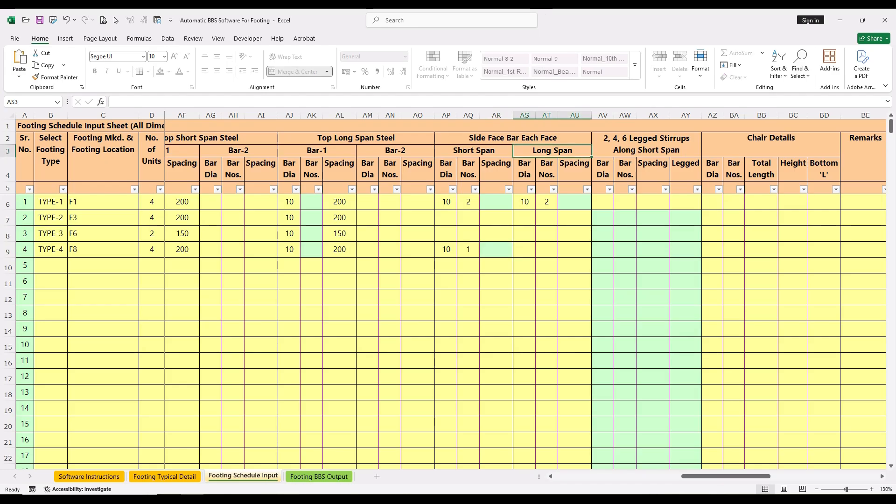
type("10")
key("Tab")
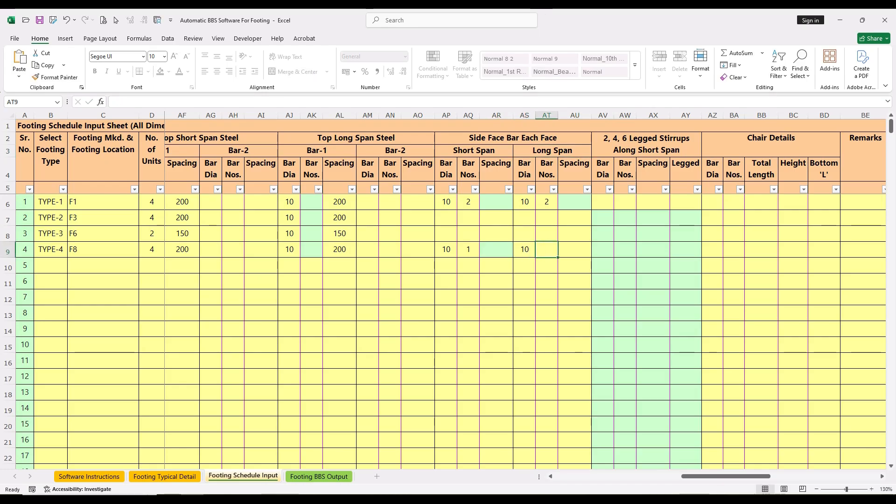
type("1")
key("Tab")
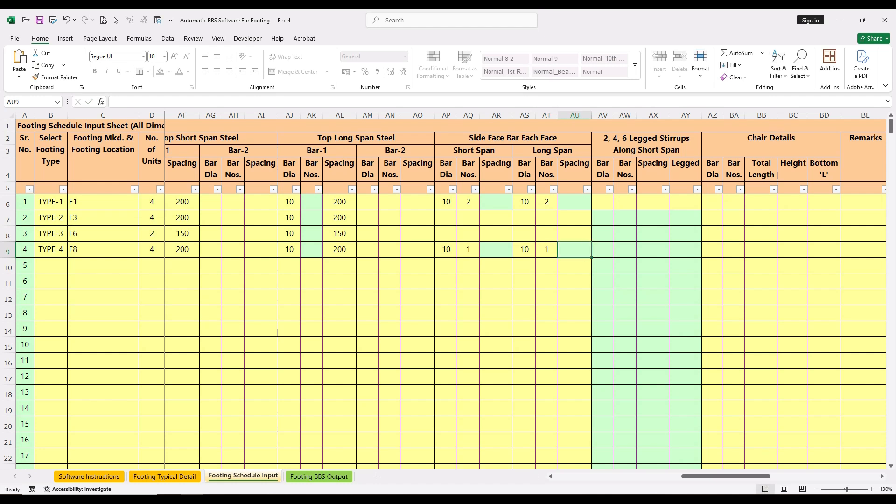
Step: Review footing F8's stirrup, chair detail, remarks and concrete volume cells
left_click(646, 144)
left_click_drag(602, 250, 685, 250)
left_click_drag(725, 476, 763, 476)
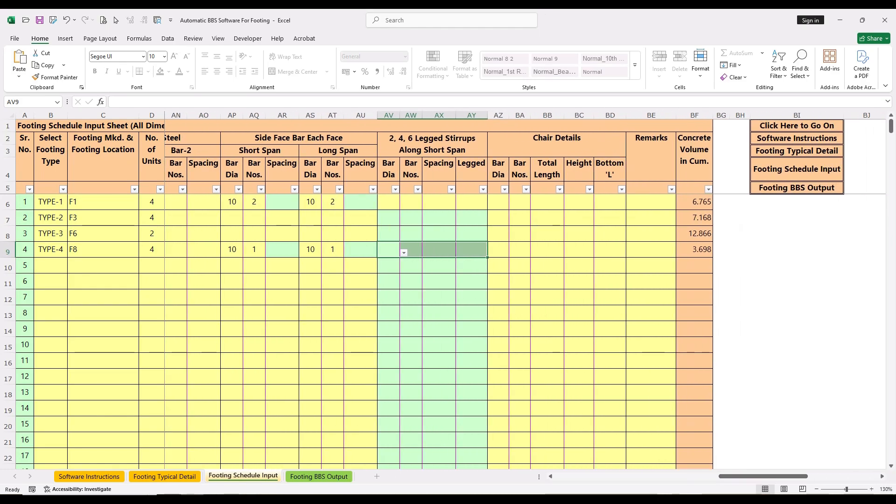
left_click_drag(498, 249, 610, 250)
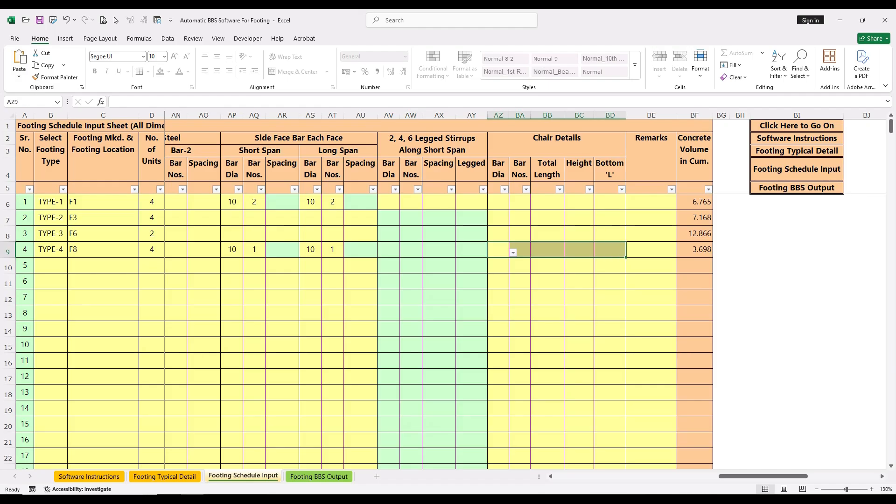
left_click(651, 250)
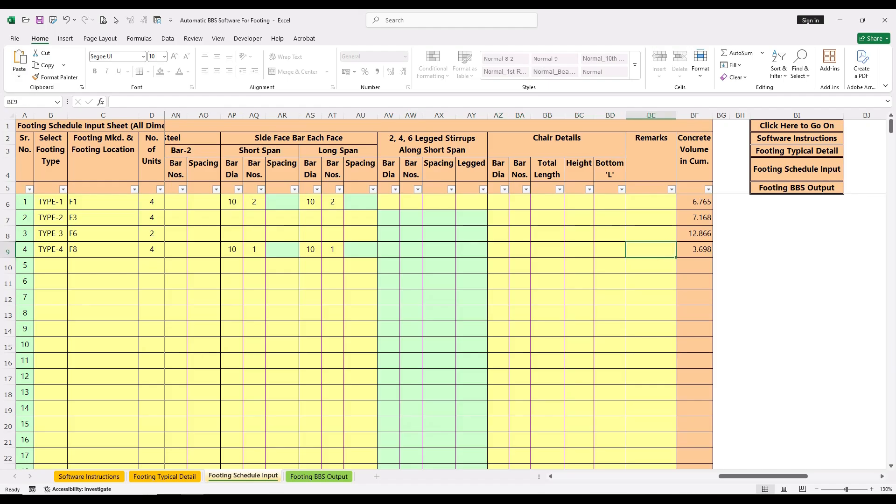
left_click(694, 249)
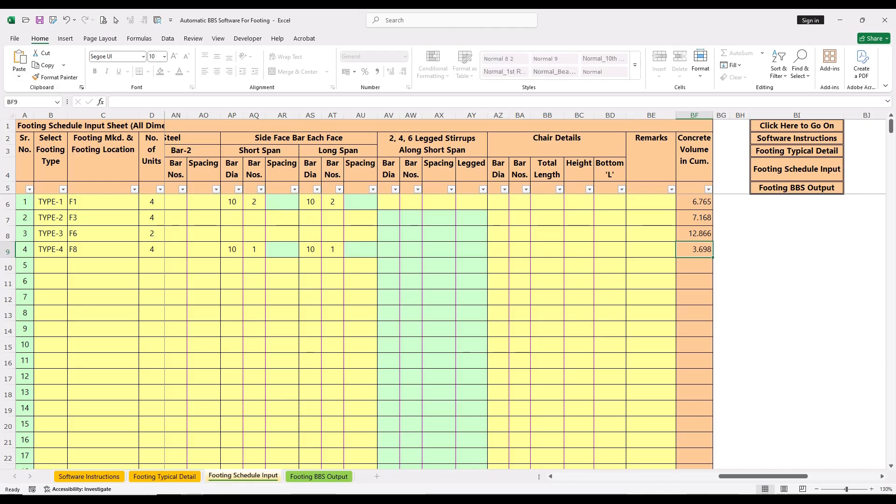
left_click_drag(742, 476, 576, 476)
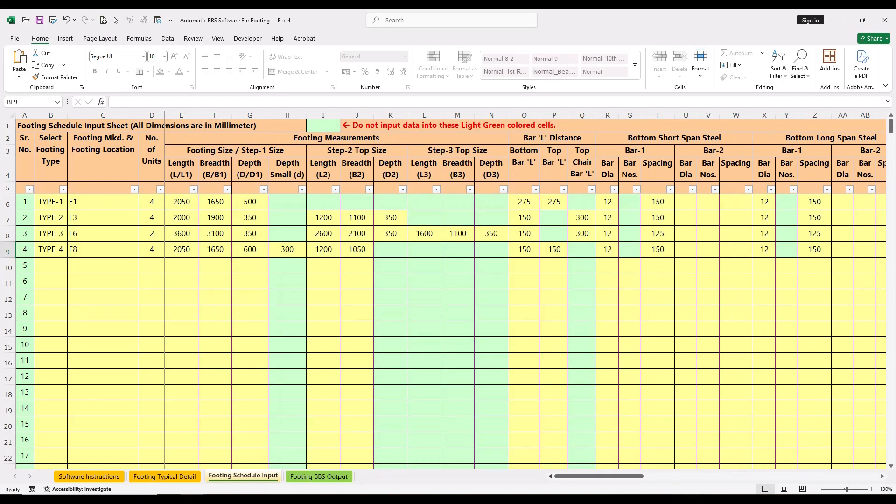
Step: Look through the empty footing rows below F8 down the schedule and return to the first footing row
left_click(51, 265)
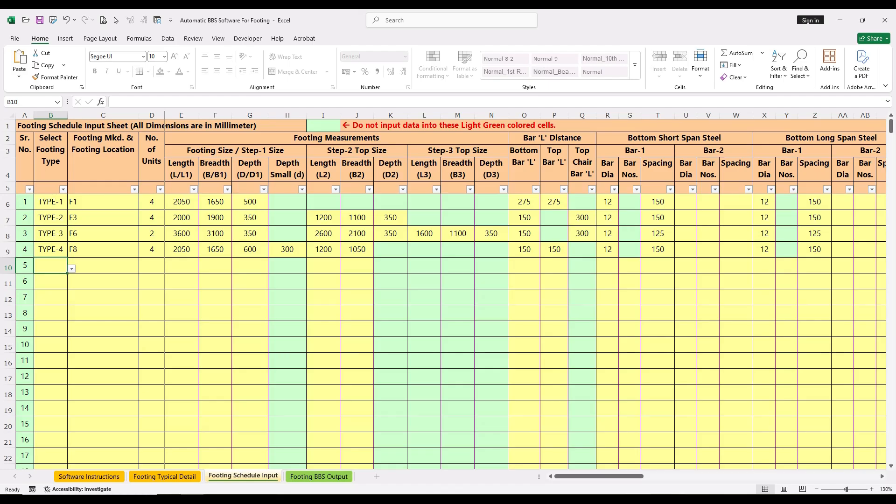
key("shift+Down")
key("shift+Down")
key("shift+Down")
left_click(25, 298)
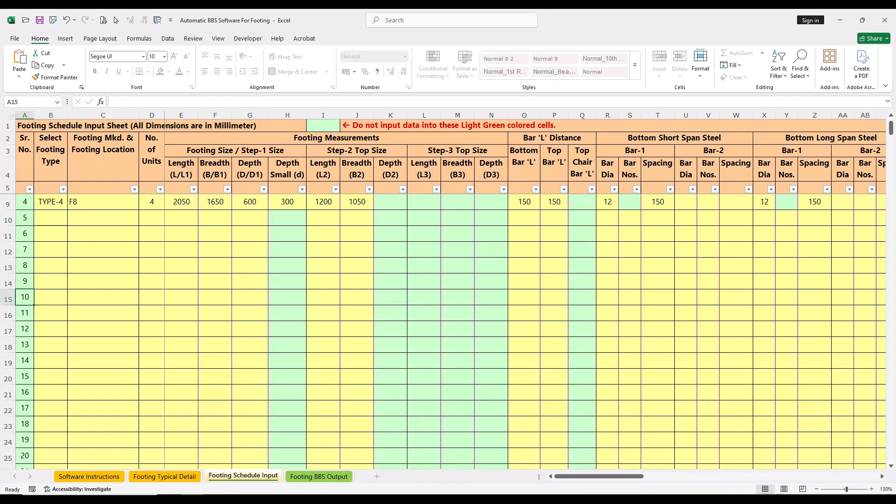
key("Down")
key("Down")
key("Down")
key("Page_Down")
key("Page_Down")
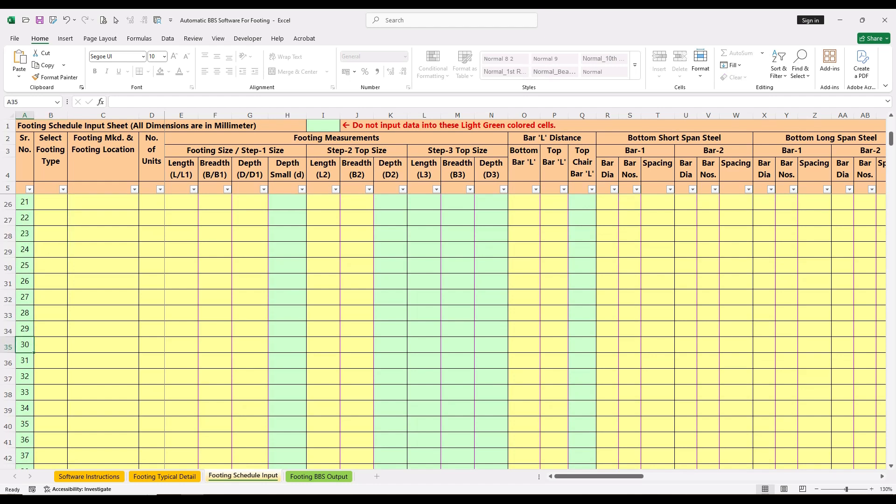
key("ctrl+Down")
key("Down")
key("Down")
key("Up")
key("Up")
key("Up")
key("Right")
key("Right")
key("ctrl+Up")
key("Up")
key("Up")
key("Up")
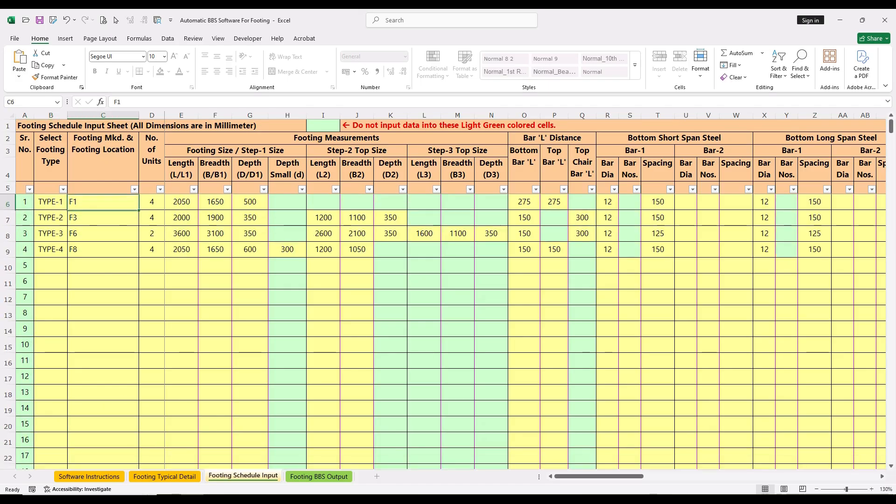
key("Right")
key("Right")
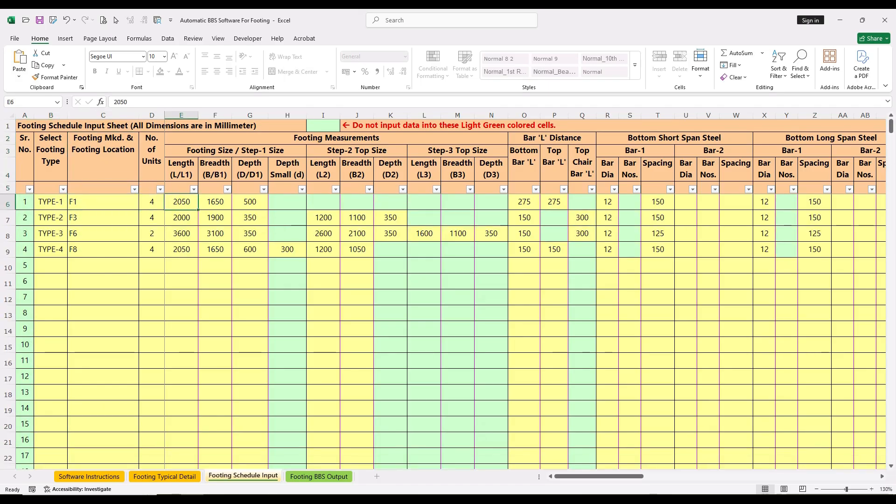
key("Left")
key("Left")
key("Left")
key("Left")
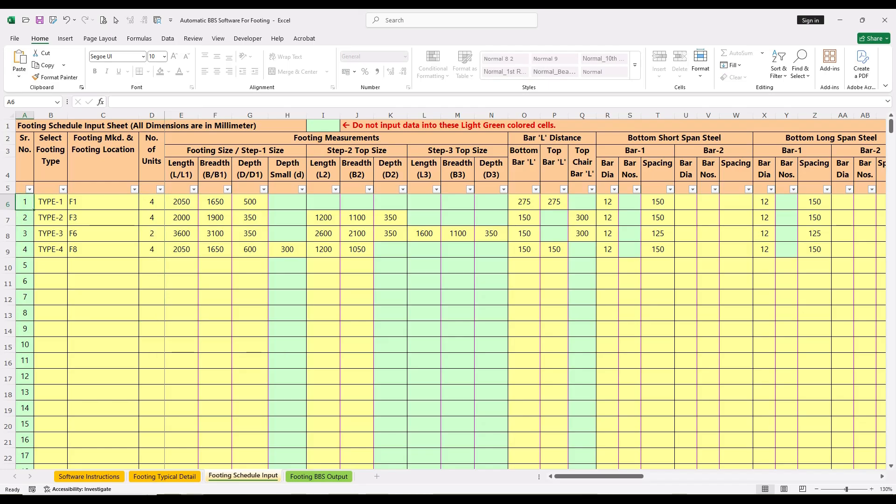
Step: Examine the row options available for spare footing rows 5 to 10 and the column options for columns F to H
left_click_drag(6, 267, 5, 342)
right_click(5, 341)
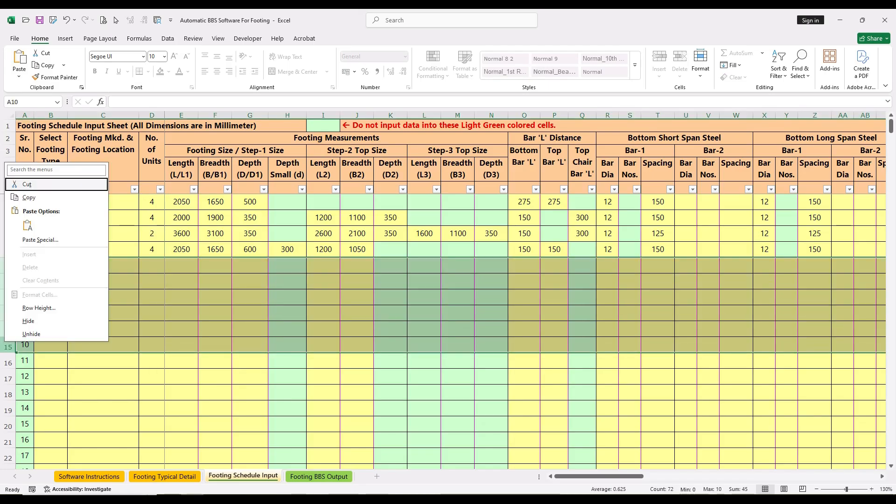
key("Escape")
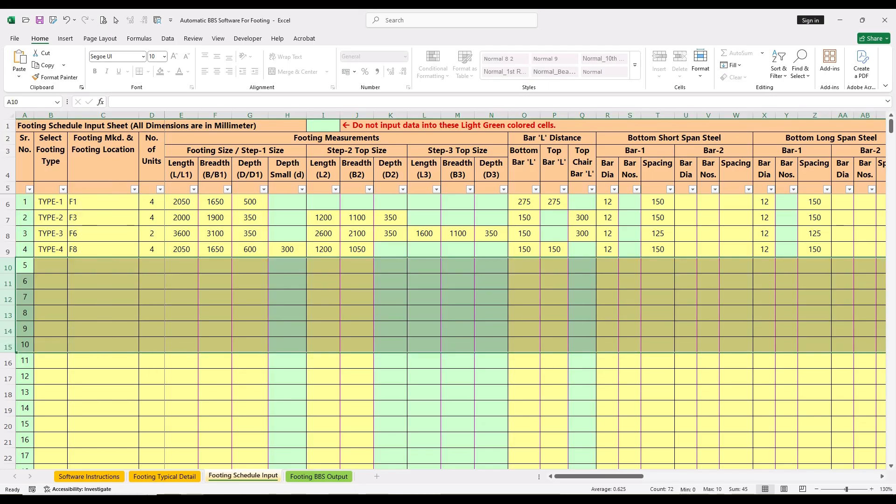
left_click_drag(215, 115, 299, 115)
right_click(303, 116)
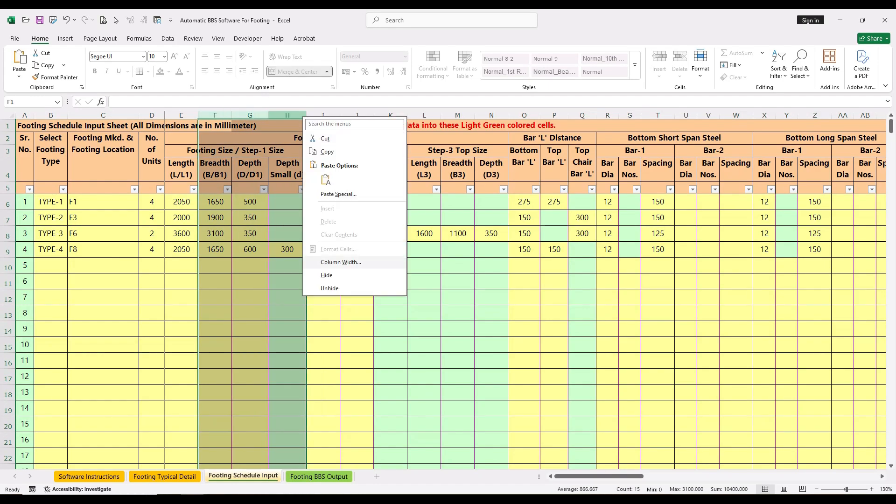
key("Escape")
left_click(93, 266)
left_click(55, 266)
left_click_drag(54, 250, 225, 328)
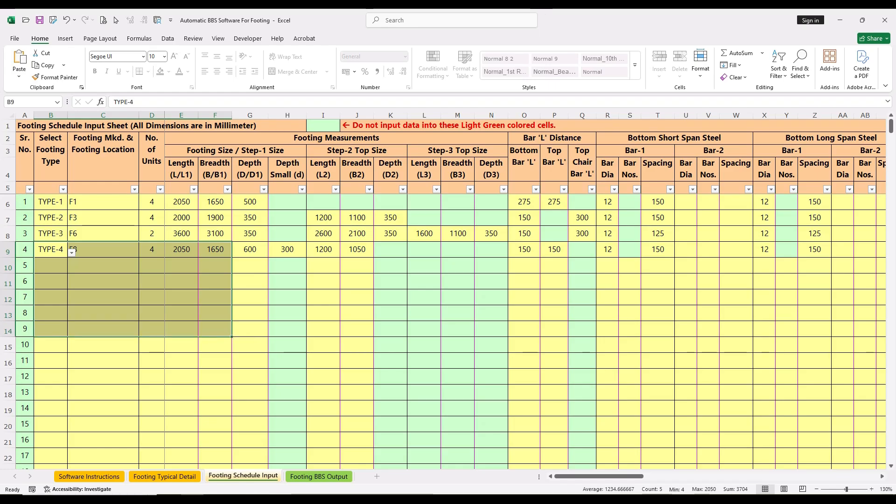
left_click(100, 266)
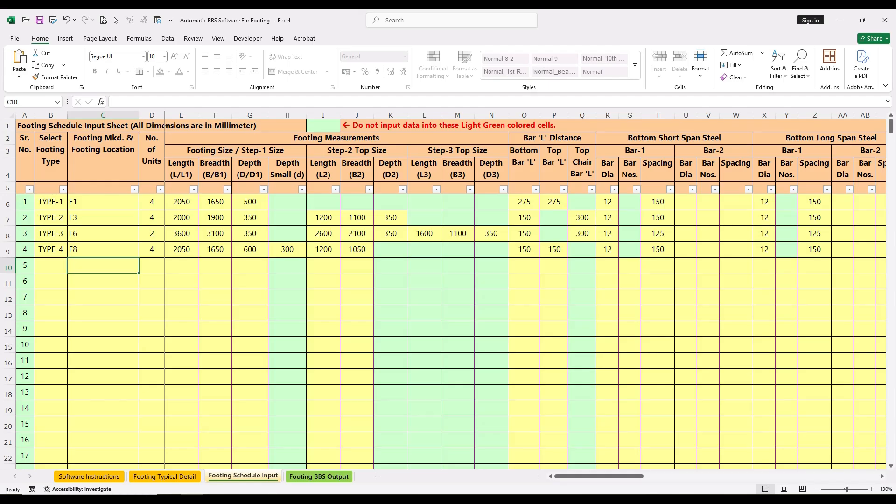
Step: Open the Footing BBS Output sheet and review its project header lines from Contractor to Location and the typical bar marks
key("ctrl+Page_Down")
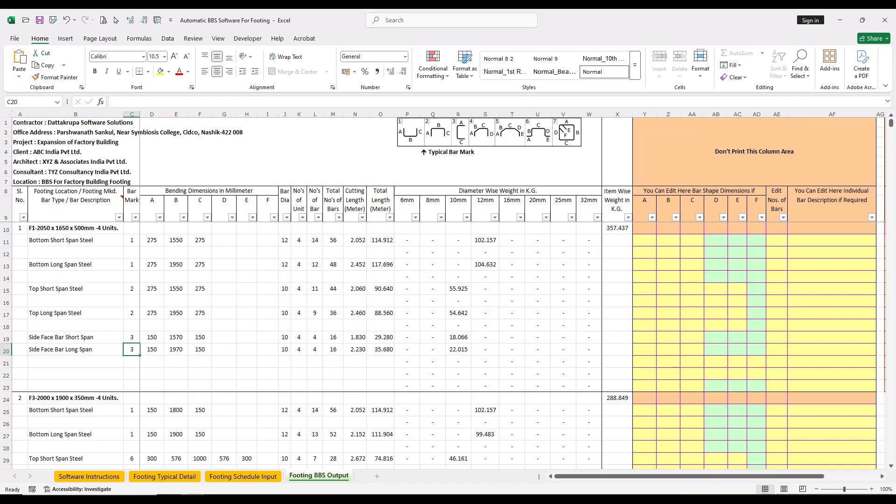
key("ctrl+Home")
left_click(70, 132)
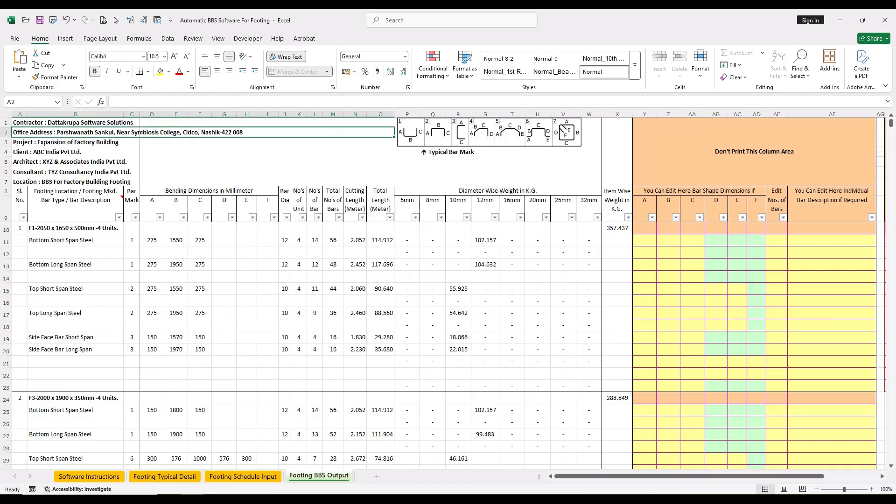
key("Down")
key("Down")
key("Down")
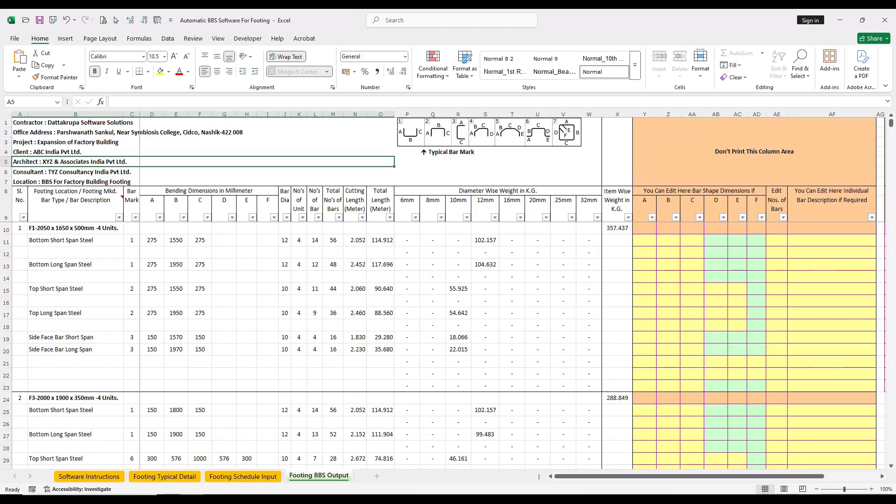
key("Down")
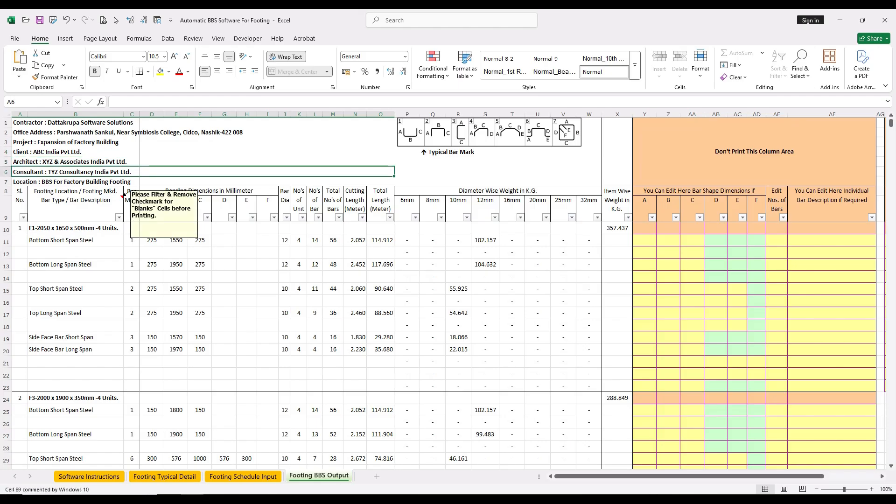
left_click(75, 182)
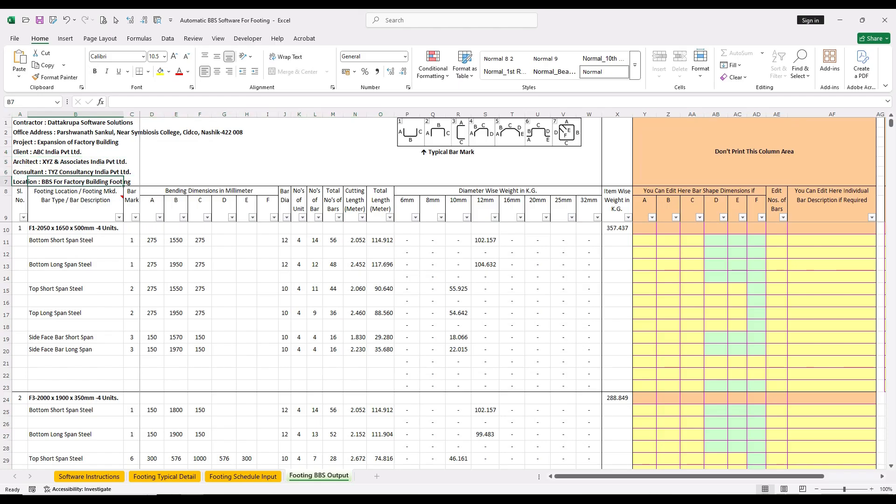
left_click(485, 171)
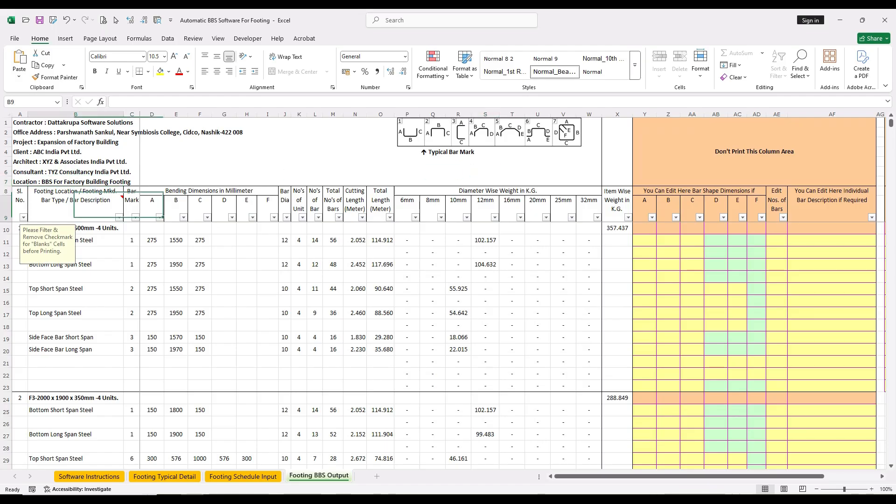
Step: Filter the Bar Type / Bar Description column to exclude blank cells
left_click(75, 205)
left_click(119, 217)
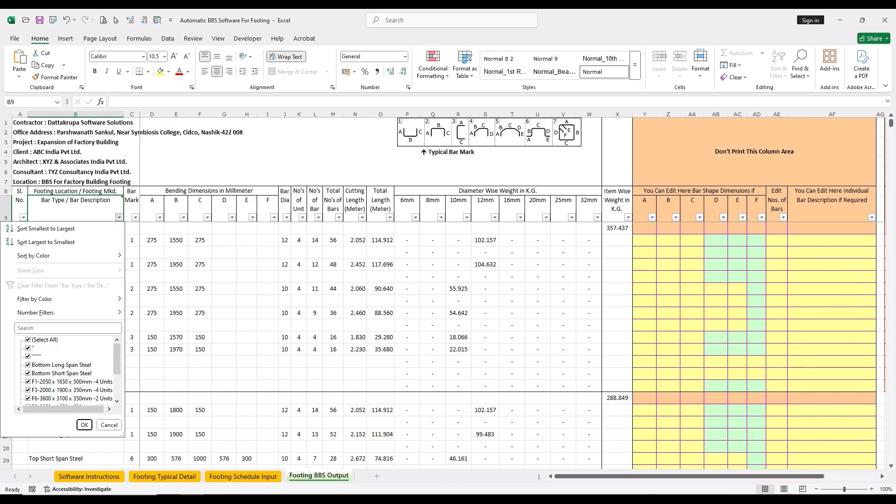
left_click_drag(116, 359, 116, 383)
left_click(28, 399)
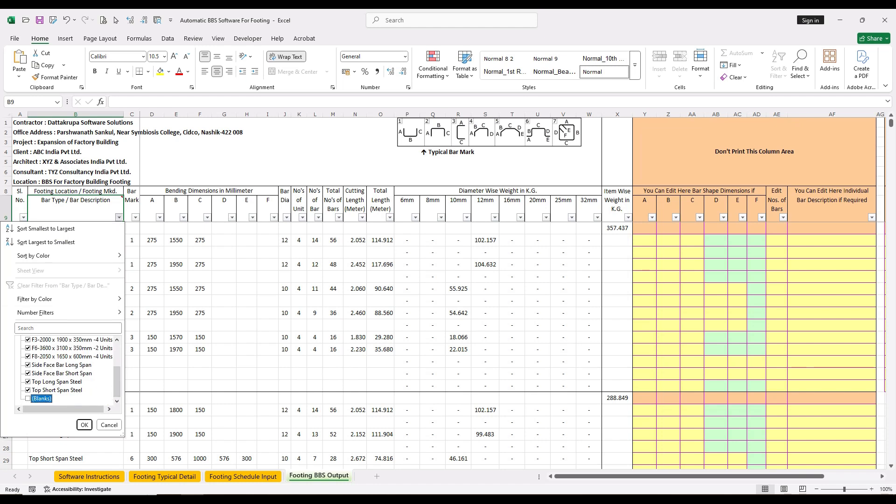
left_click(85, 425)
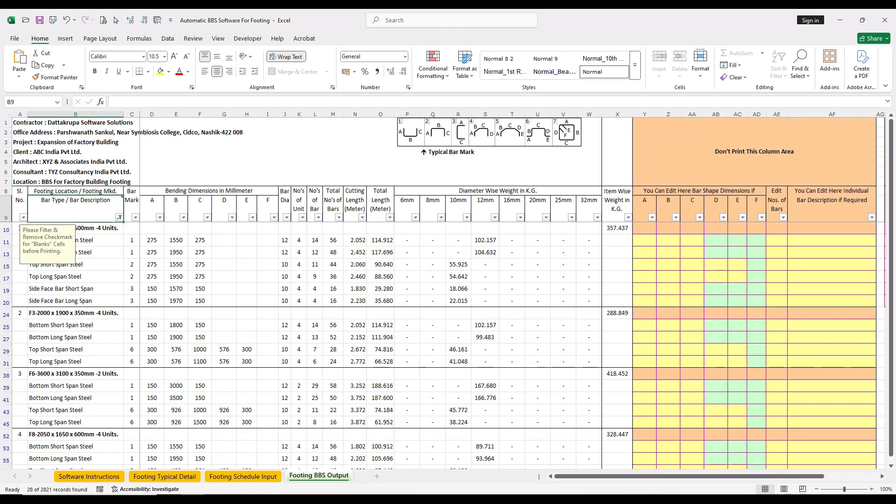
Step: Look over the filtered bar bending schedule from footing F1 down to F8
left_click(76, 301)
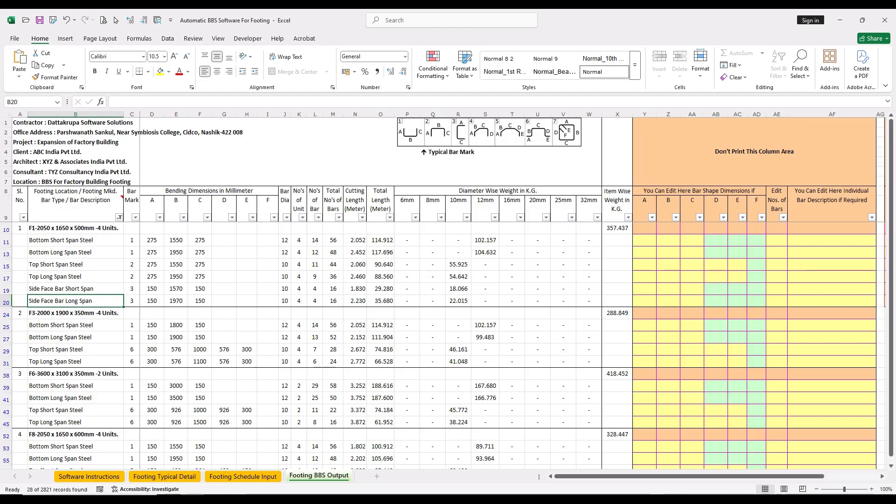
left_click_drag(76, 228, 300, 313)
left_click(381, 289)
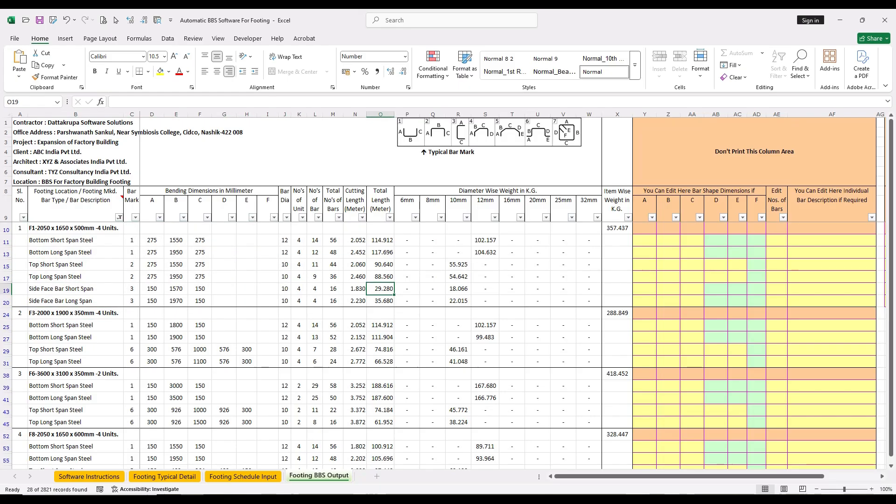
left_click(20, 192)
left_click(20, 228)
scroll(448, 346, "down", 3)
scroll(448, 345, "up", 3)
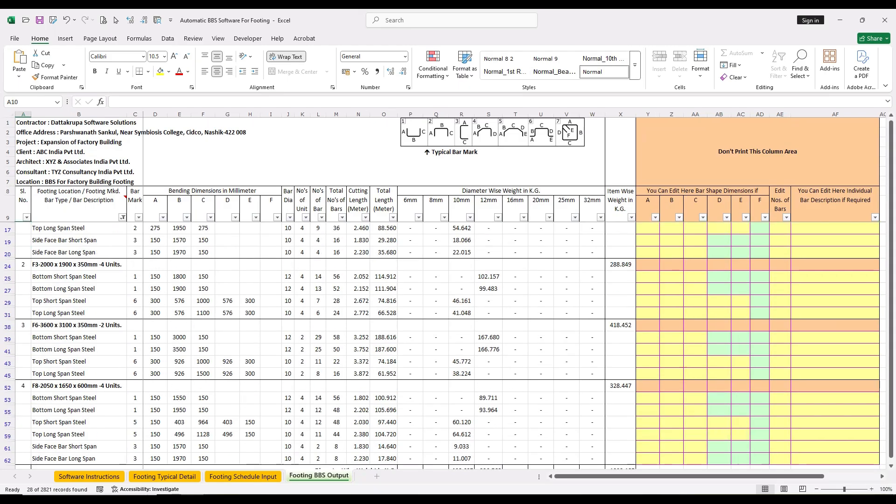
Step: Review footing F1's heading and its bar descriptions from bottom short span steel to side face bar long span
left_click(75, 228)
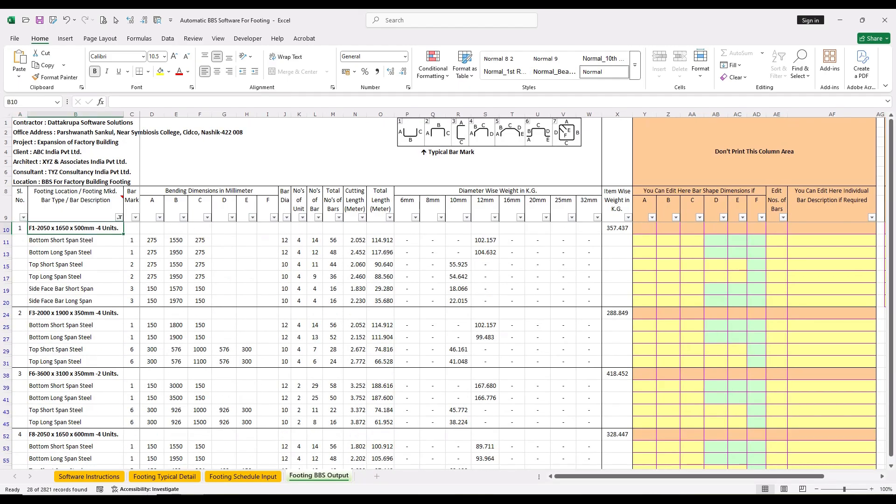
left_click_drag(75, 240, 75, 252)
key("Down")
key("Down")
key("Down")
key("Down")
key("Down")
key("Down")
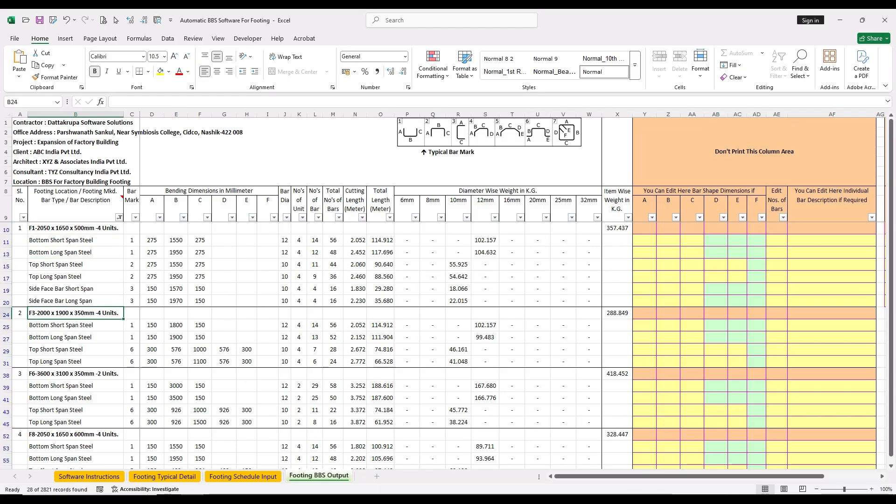
left_click_drag(75, 240, 75, 301)
left_click(76, 288)
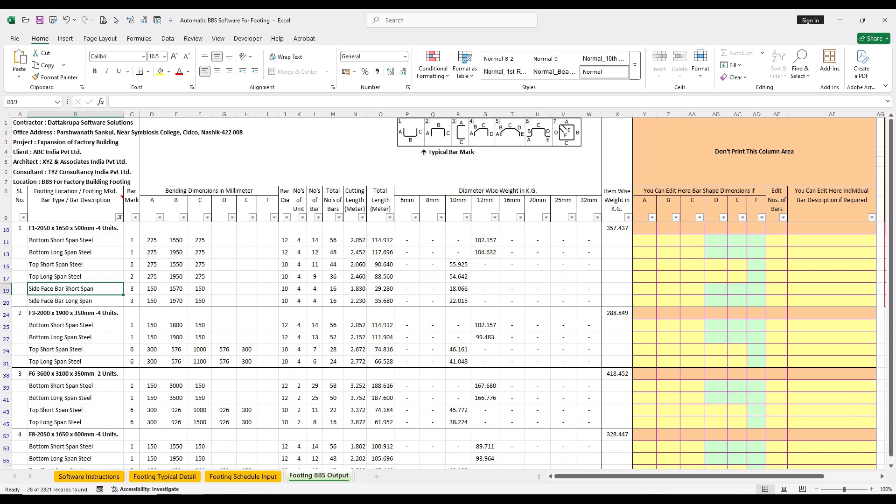
Step: Compare footing F1's bar marks with the typical bar mark shapes in the sheet header
left_click_drag(131, 240, 131, 300)
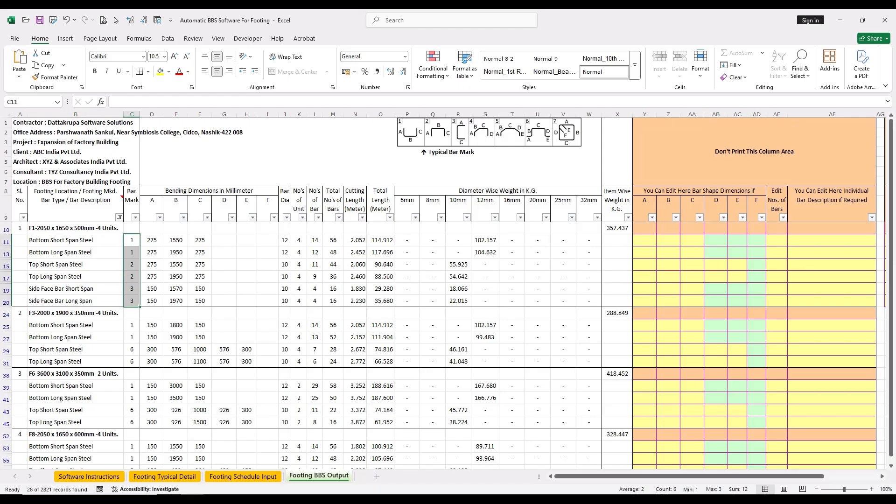
left_click(131, 265)
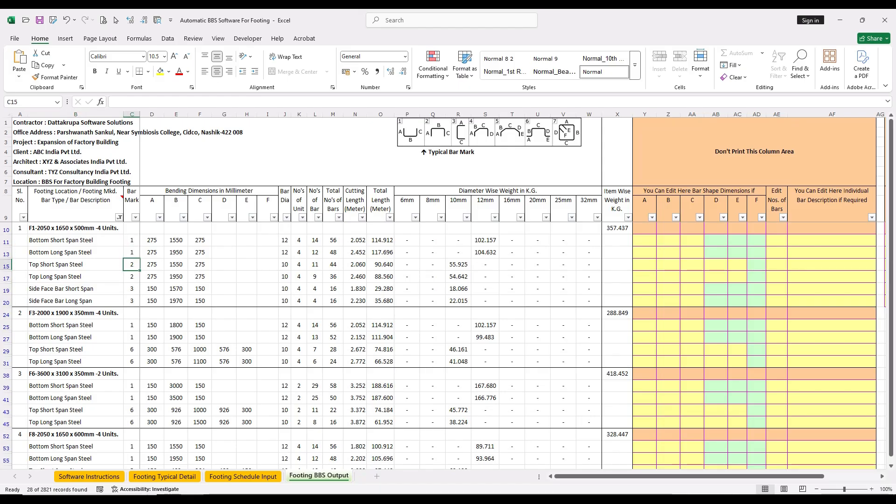
left_click(438, 133)
left_click(131, 288)
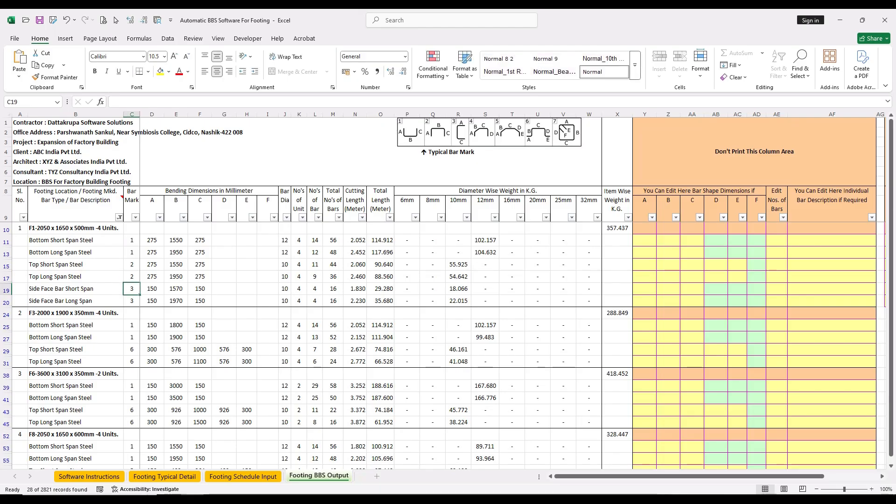
Step: Examine the bending dimensions of all footing F1 bars
left_click_drag(152, 240, 224, 239)
left_click_drag(152, 239, 224, 301)
left_click(224, 276)
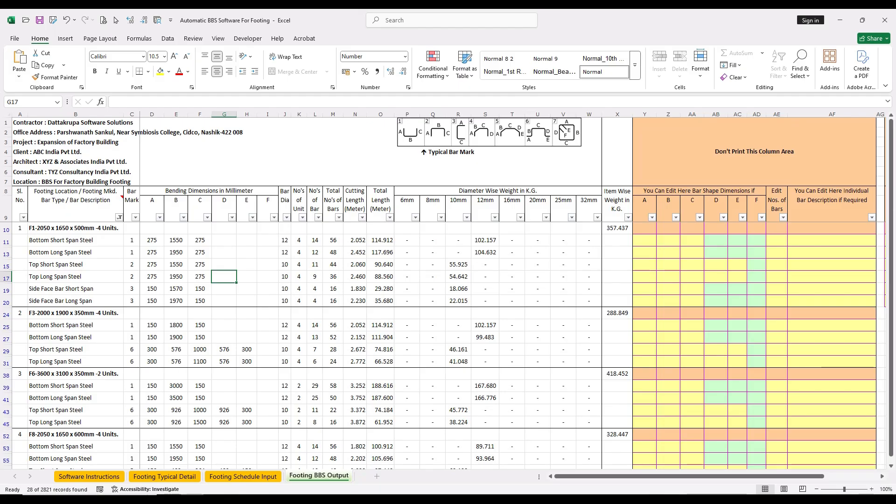
Step: Check footing F1's bar diameters and the number of units for footings F1 and F3
left_click_drag(284, 240, 284, 301)
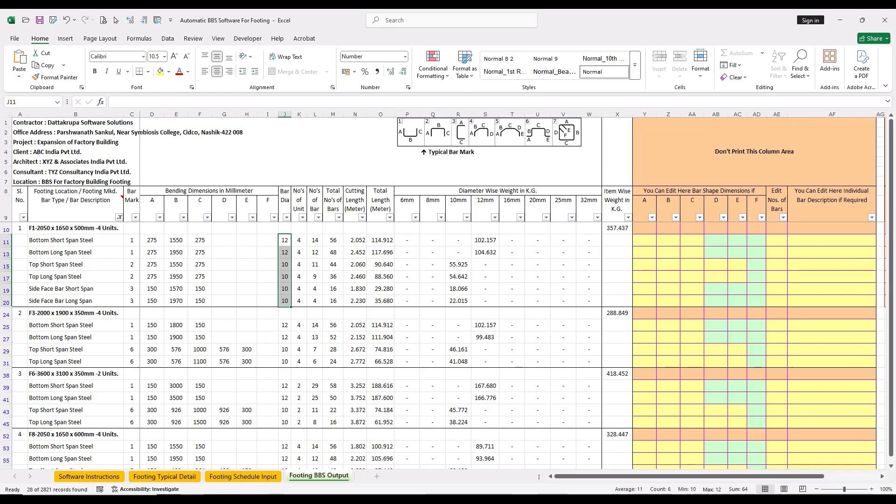
left_click(298, 204)
left_click_drag(298, 240, 299, 291)
left_click_drag(299, 325, 299, 349)
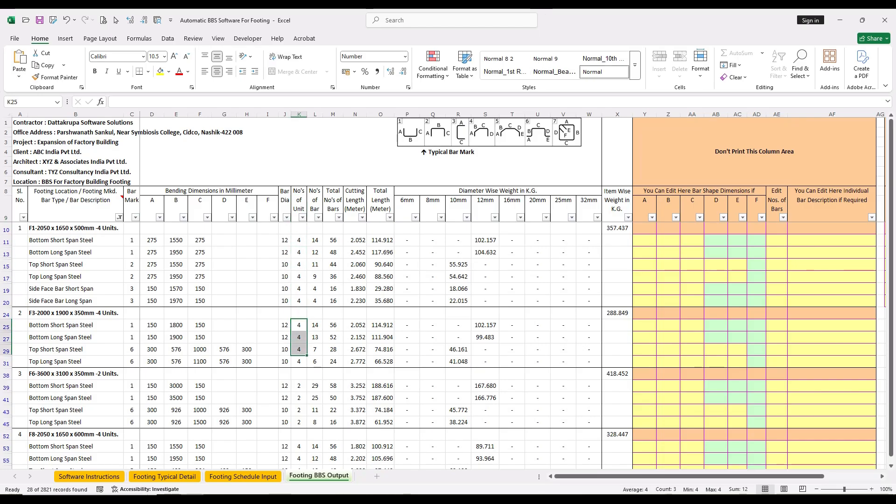
Step: Compare footing F1's number of bars with the total number of bars for its bottom steel
left_click_drag(314, 240, 315, 301)
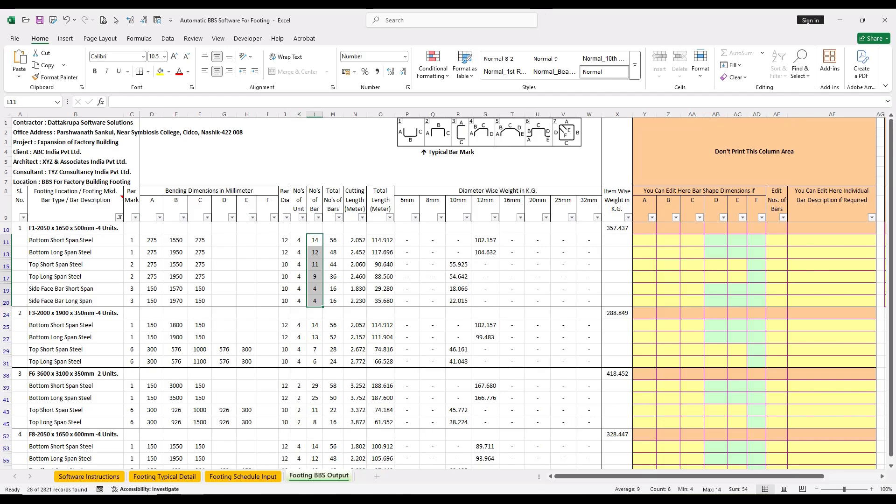
left_click(333, 240)
left_click(314, 240)
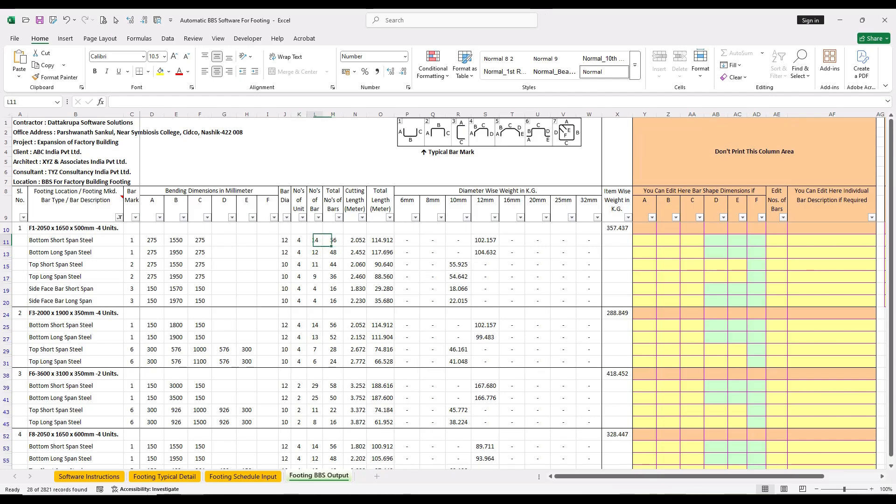
left_click(333, 240)
left_click_drag(332, 240, 332, 252)
left_click(315, 240)
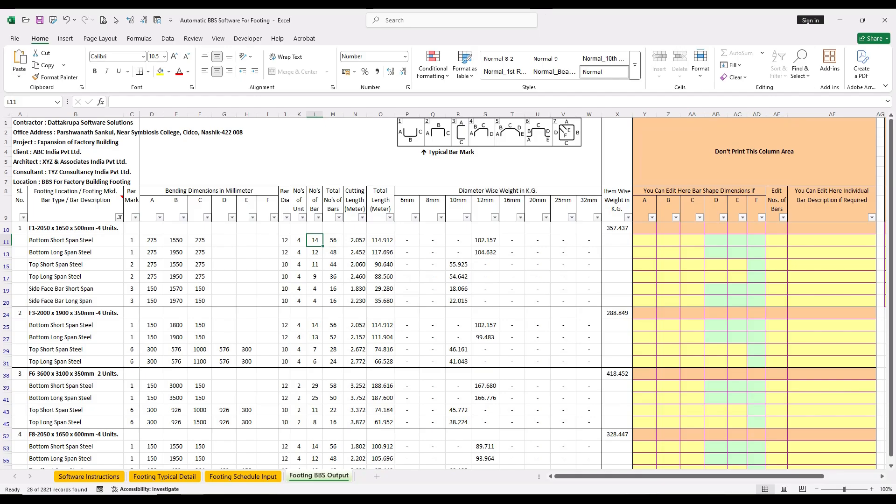
Step: Review the total number of bars for every footing F1 bar row
left_click(332, 195)
key("shift+Down")
left_click(333, 240)
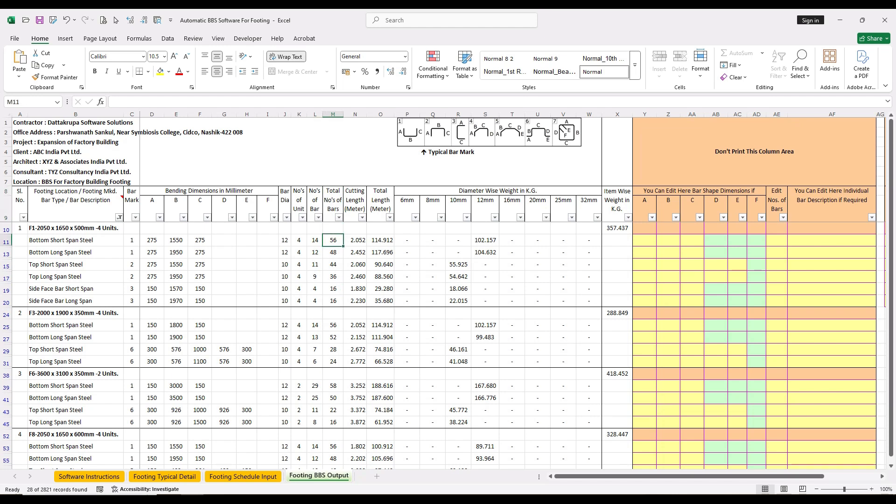
key("shift+Down")
key("shift+Down")
key("shift+Down")
key("shift+Down")
key("shift+Down")
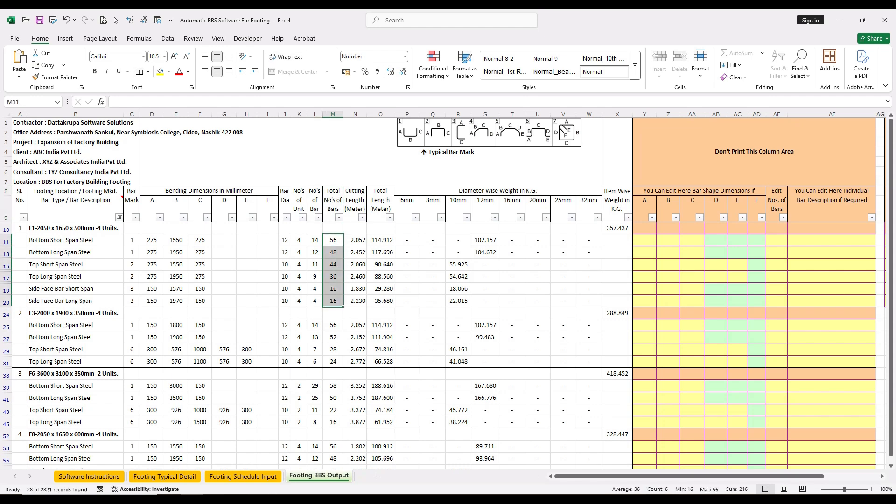
left_click(332, 239)
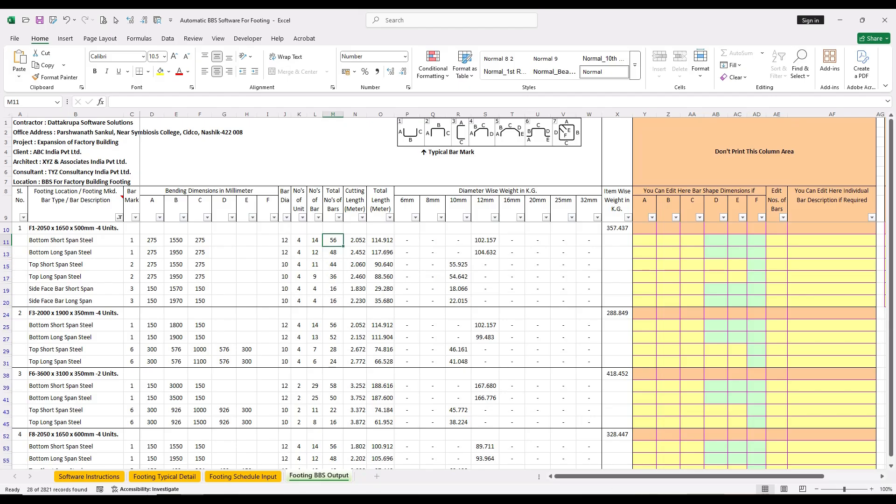
Step: Compare the bending dimensions of F1's bottom short span steel with its cutting length and total length
left_click_drag(151, 240, 199, 240)
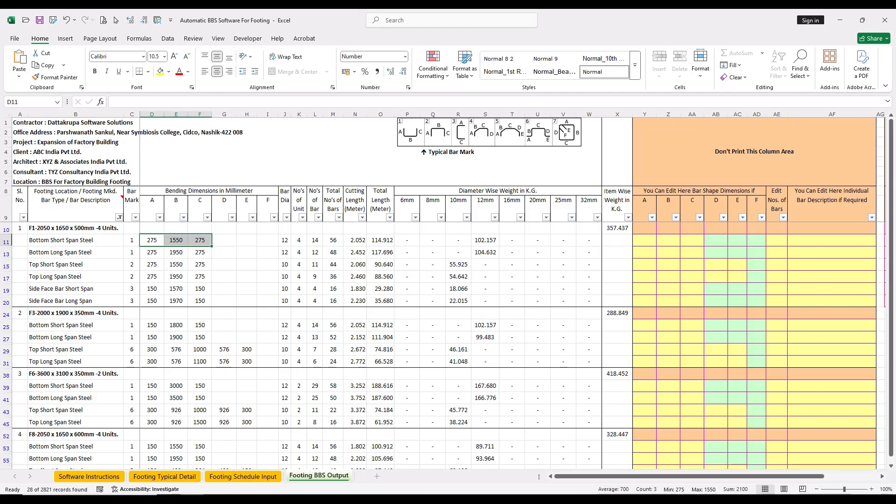
left_click(354, 240)
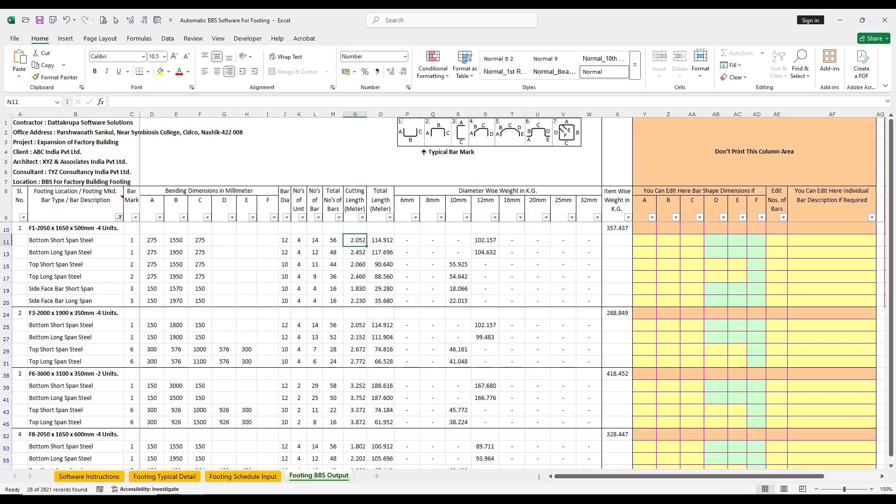
key("Right")
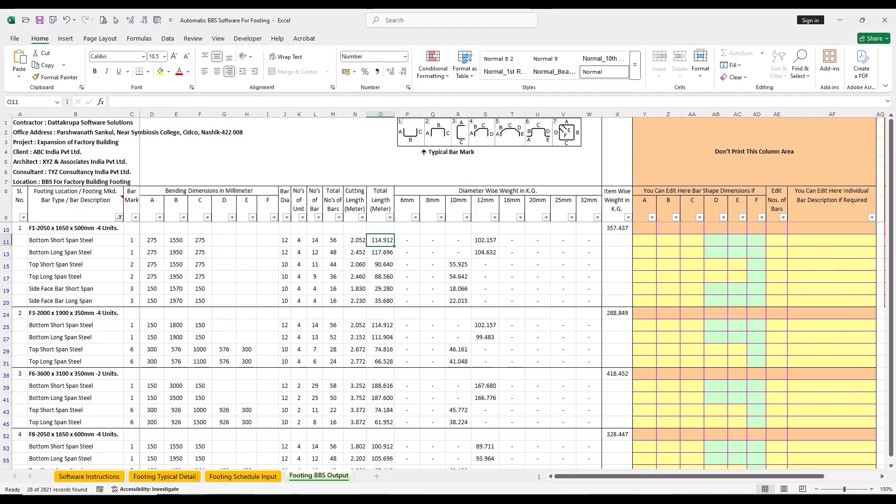
Step: Review the diameter-wise weights of all footing F1 bars and compare them with F1's item-wise weight
key("Right")
key("Right")
key("Right")
key("Right")
key("Down")
key("Left")
key("Down")
key("shift+Down")
key("shift+Down")
key("shift+Down")
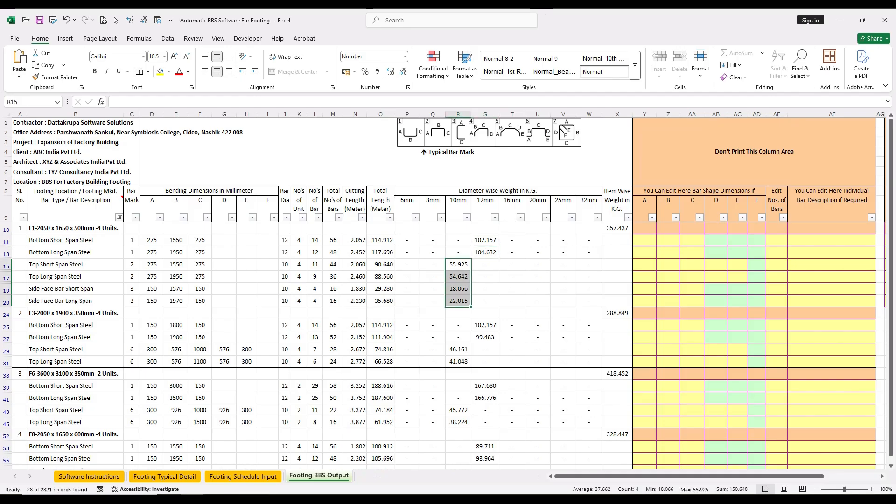
left_click_drag(407, 240, 589, 301)
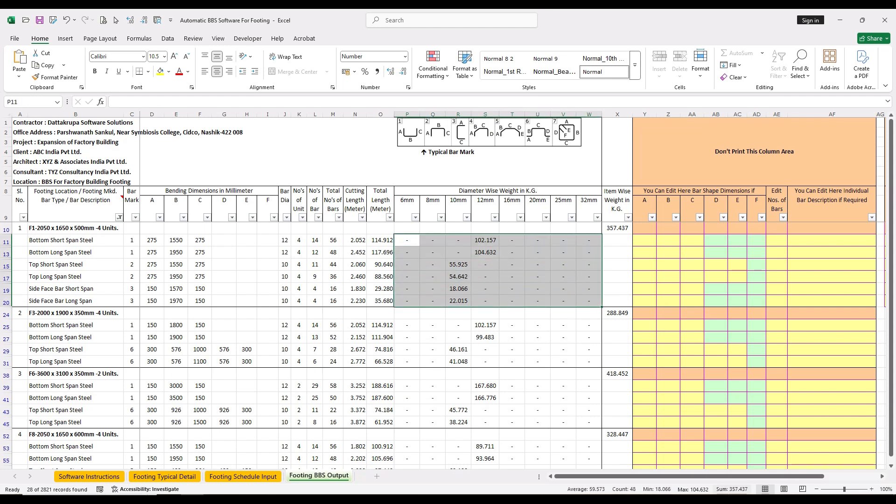
left_click(617, 227)
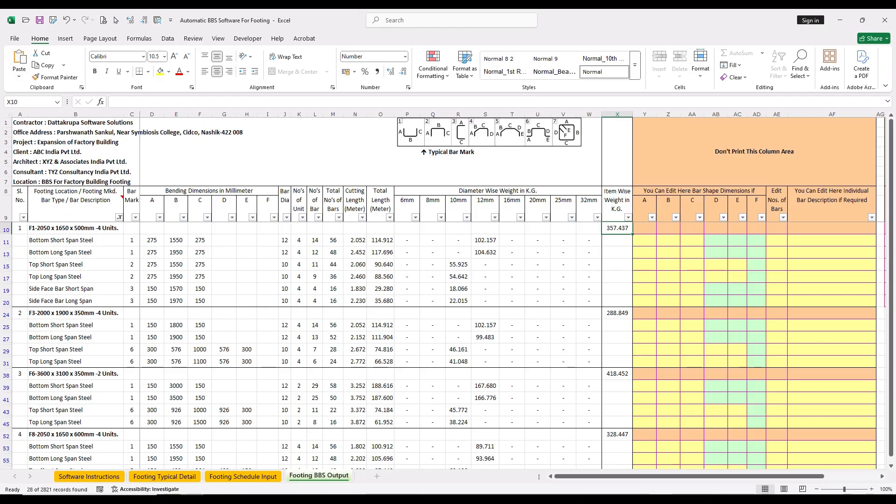
Step: Check the diameter-wise and gross weight totals in K.G. at the end of the schedule
scroll(444, 345, "down", 3)
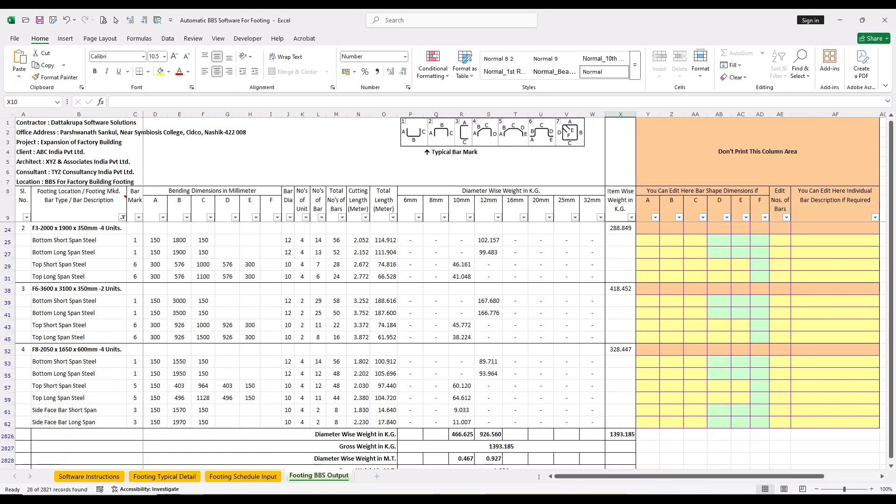
left_click_drag(461, 410, 515, 411)
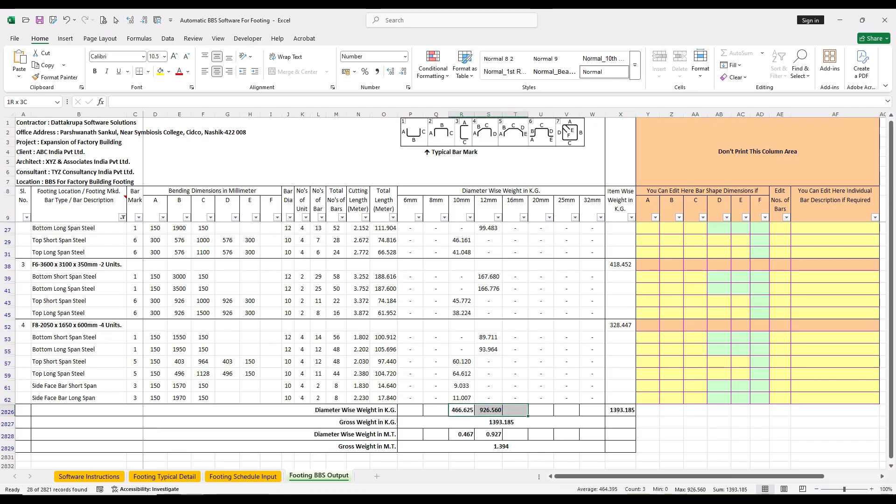
left_click(501, 422)
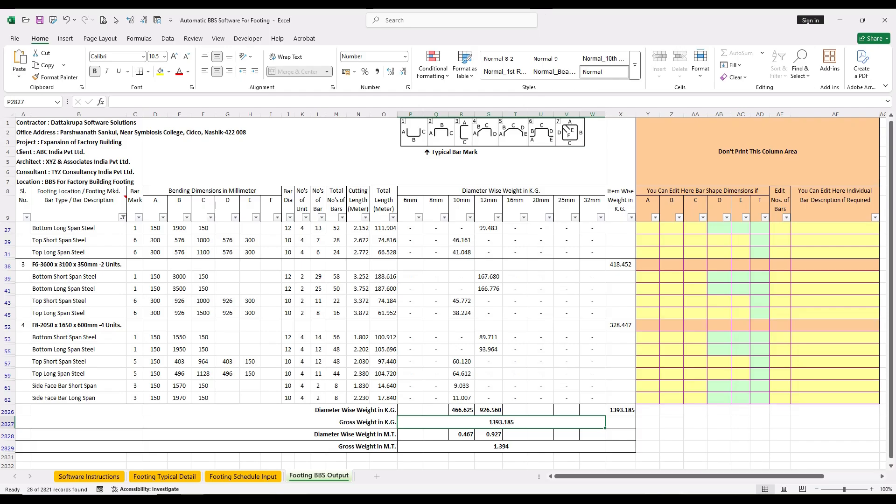
scroll(444, 327, "down", 2)
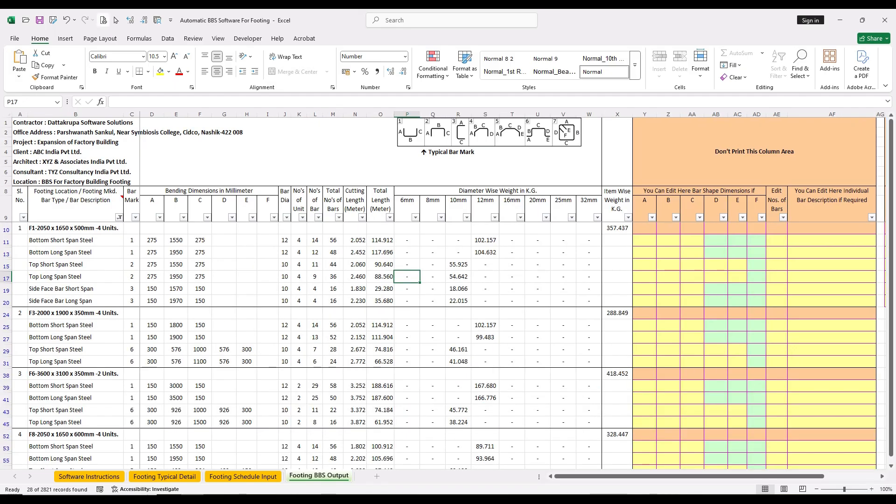
Step: Preview both printed pages of the bar bending schedule, and review the diameter-wise weight columns in K.G
key("ctrl+p")
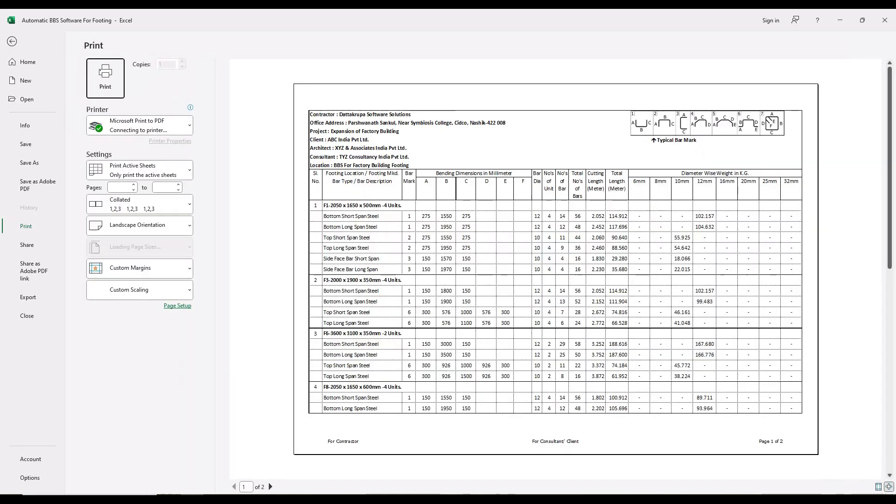
scroll(555, 268, "down", 3)
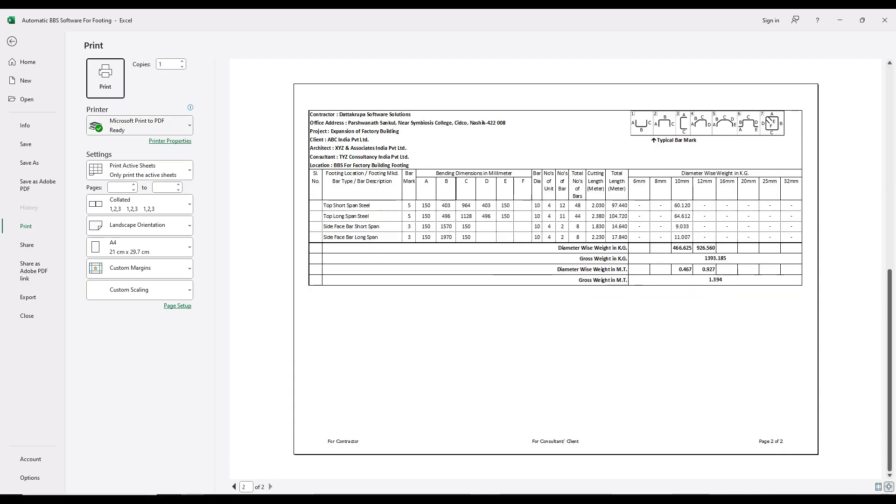
left_click(105, 78)
left_click(458, 301)
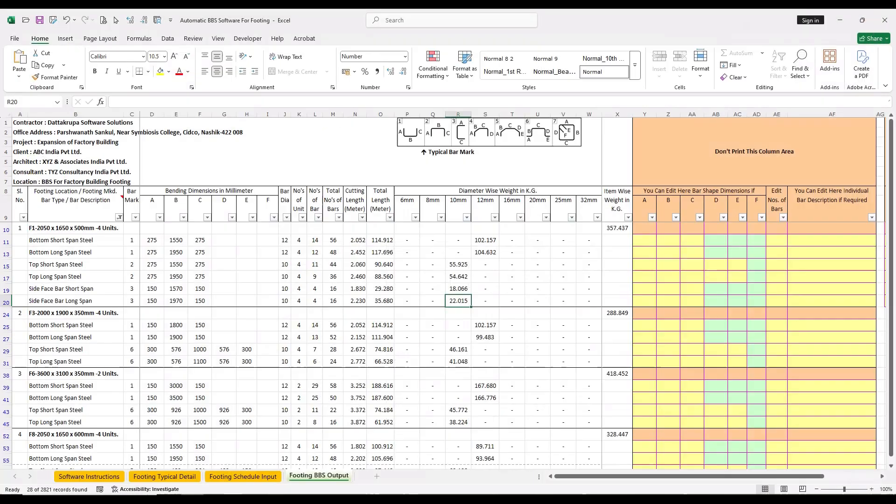
left_click(884, 17)
left_click_drag(407, 191, 601, 278)
left_click(511, 288)
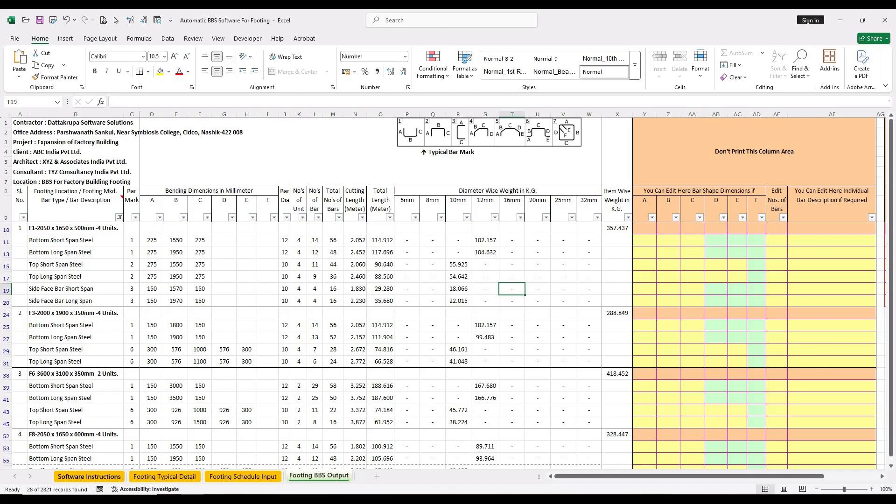
Step: Set BBS Quantity Required in to M.T. on the Software Instructions sheet and return to the Footing BBS Output sheet
left_click(89, 476)
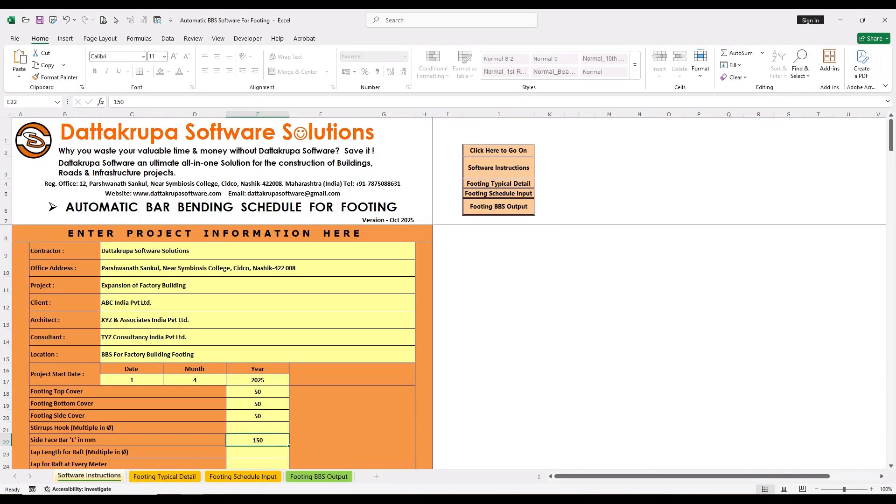
scroll(257, 347, "down", 3)
left_click(257, 327)
left_click(293, 329)
left_click(233, 343)
left_click(318, 476)
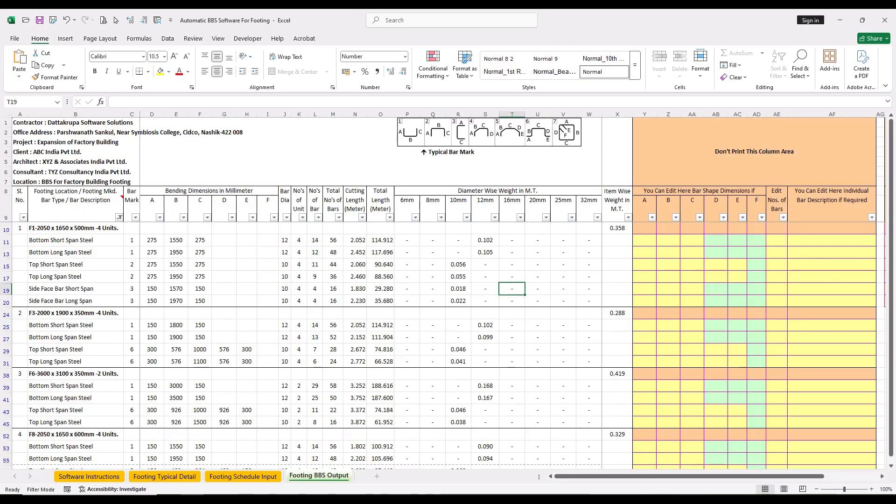
Step: Review the diameter-wise weights in M.T. for footings F1 and F3, and preview the printout
left_click_drag(497, 191, 512, 252)
left_click_drag(407, 241, 589, 301)
left_click(407, 325)
left_click_drag(436, 315, 589, 362)
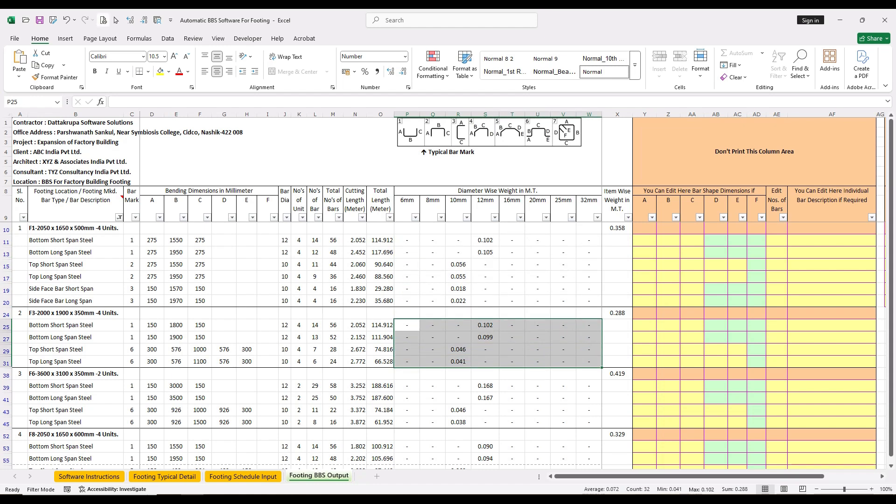
left_click(103, 20)
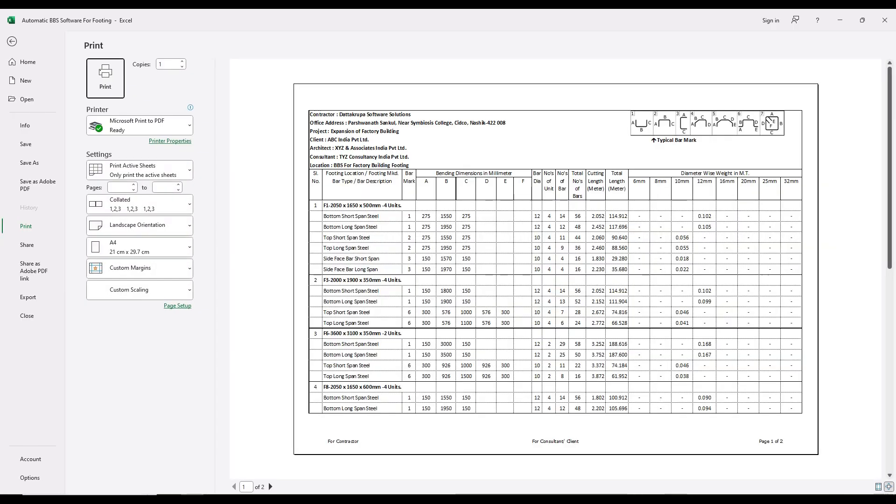
key("Escape")
mouse_move(299, 289)
left_mouse_down()
mouse_move(332, 301)
mouse_move(299, 289)
left_mouse_up()
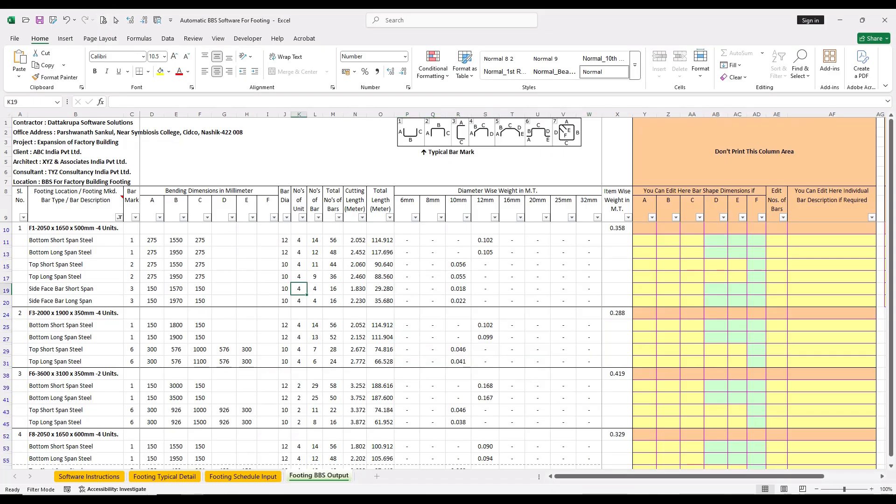
Step: Set BBS Quantity Required in to RMT. & K.G. on the Software Instructions sheet and reopen the Footing BBS Output sheet
left_click(89, 477)
left_click(293, 328)
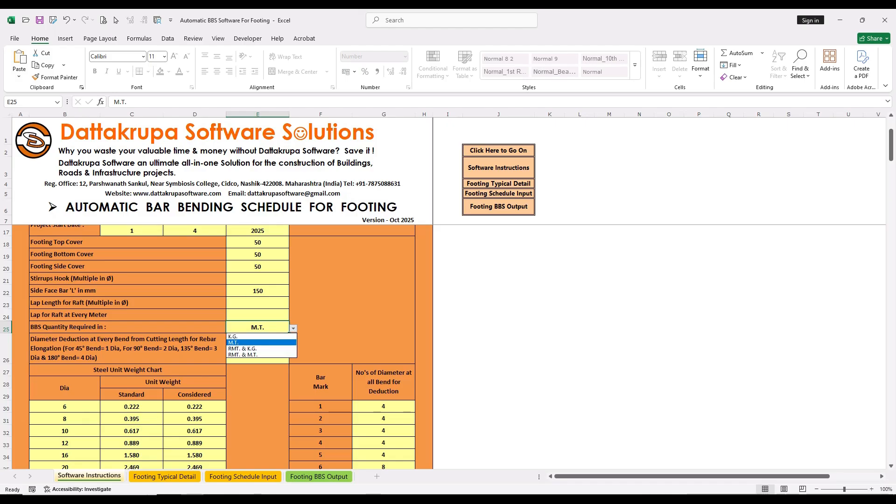
key("Return")
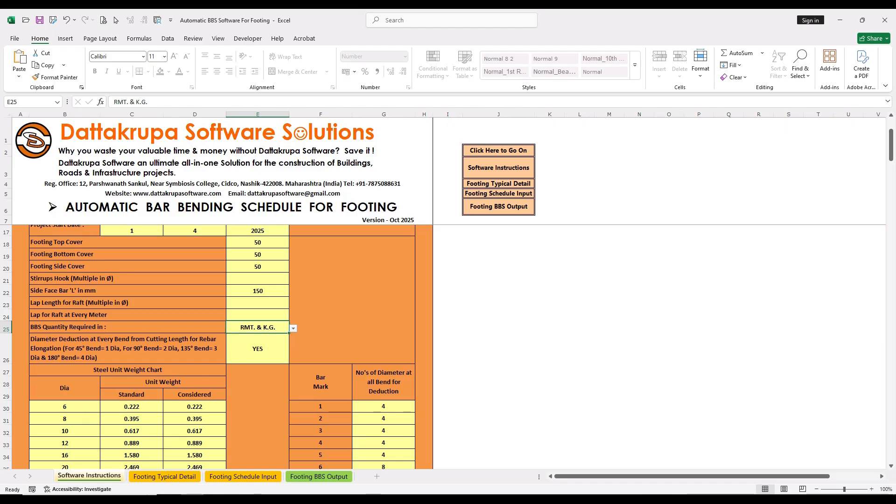
scroll(222, 345, "up", 3)
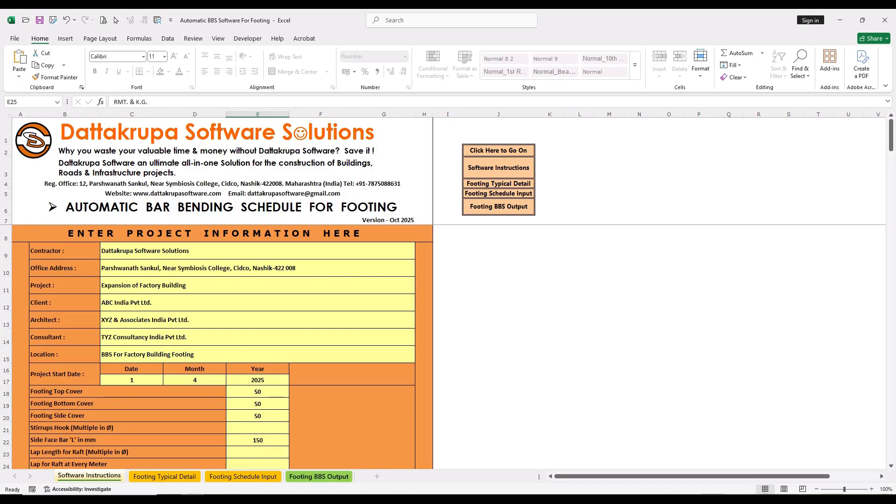
left_click(319, 476)
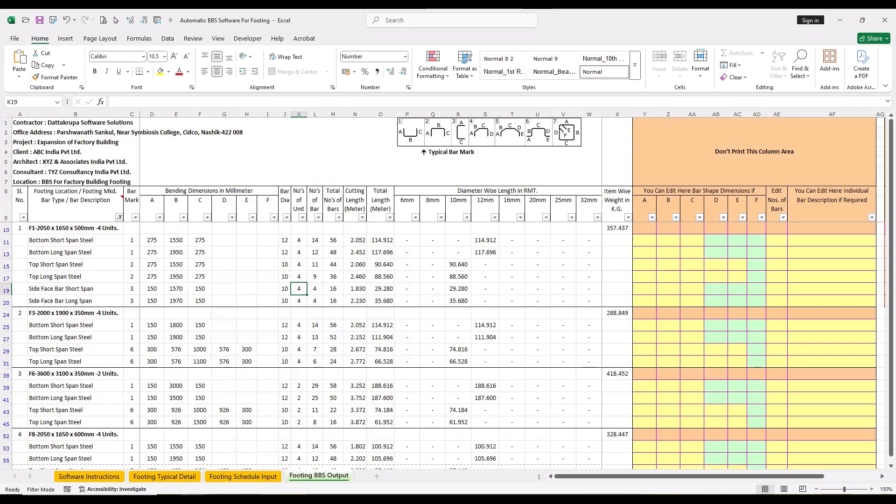
Step: Review footing F1's diameter-wise lengths in RMT. and its item-wise weight in K.G
left_click_drag(467, 192, 593, 303)
left_click(588, 252)
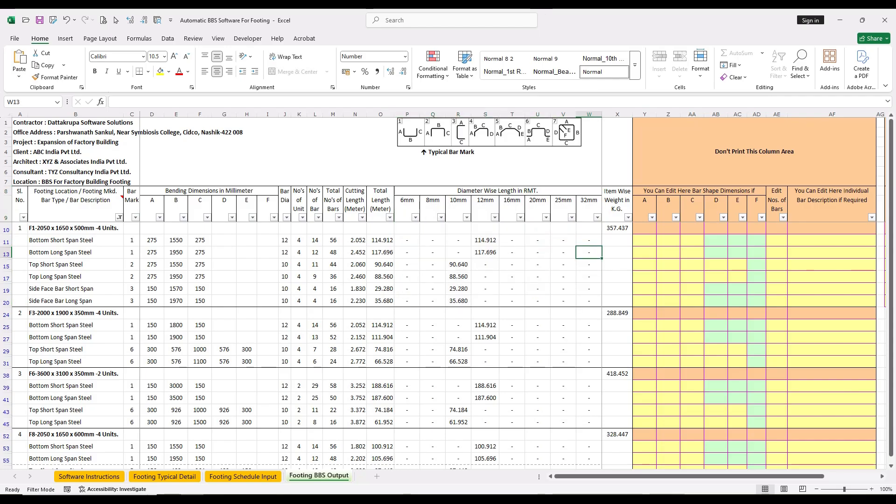
left_click_drag(617, 228, 617, 209)
left_click(512, 240)
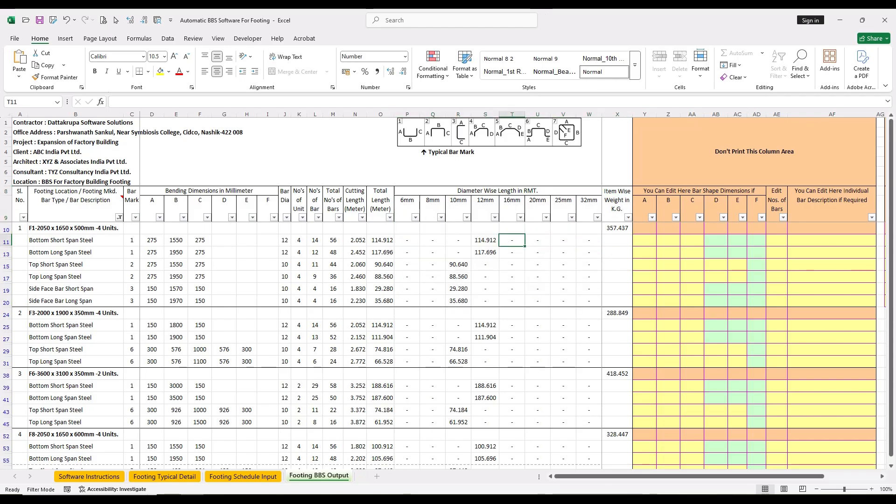
Step: Refilter the Bar Type / Bar Description column to include every entry except blanks
left_click(119, 217)
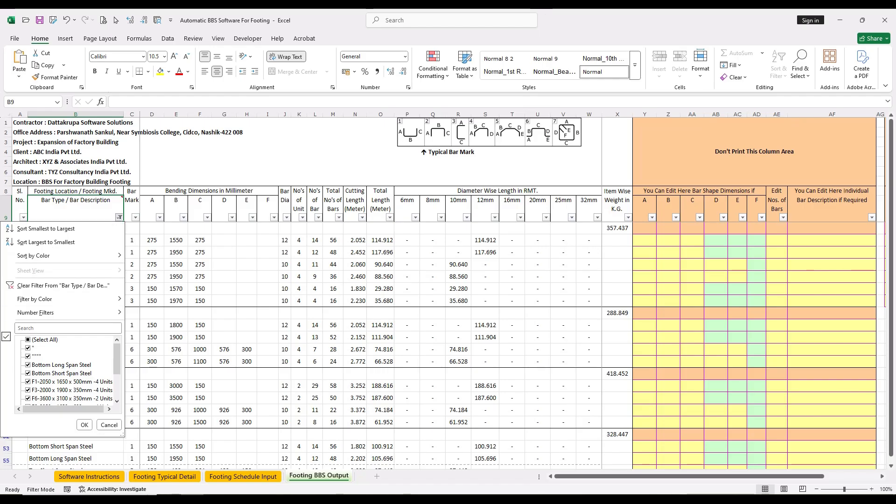
left_click(29, 339)
scroll(67, 369, "down", 2)
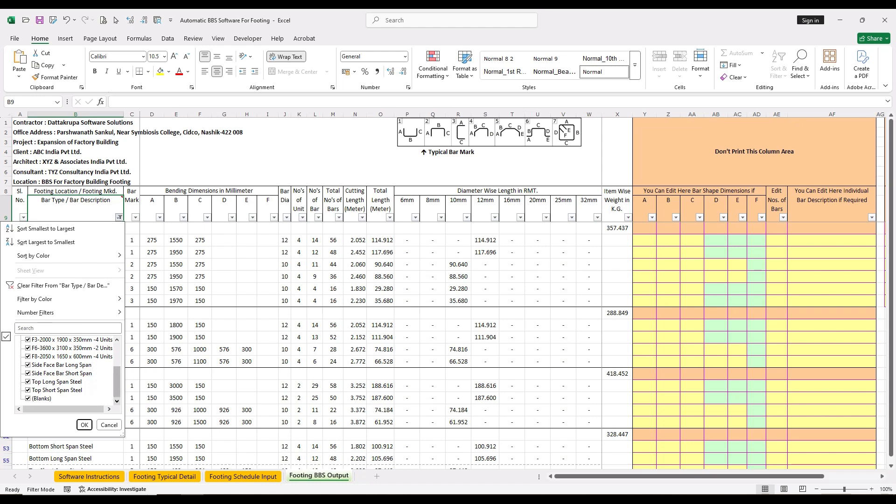
left_click(28, 398)
left_click(84, 424)
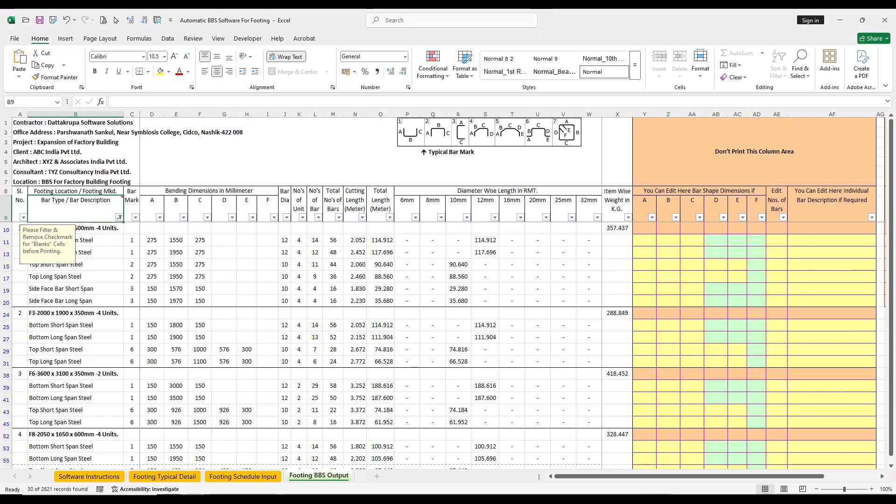
Step: Compare the 10 mm total length in RMT., unit weight per RMT. and resulting weight in K.G. in the summary rows
scroll(448, 345, "down", 5)
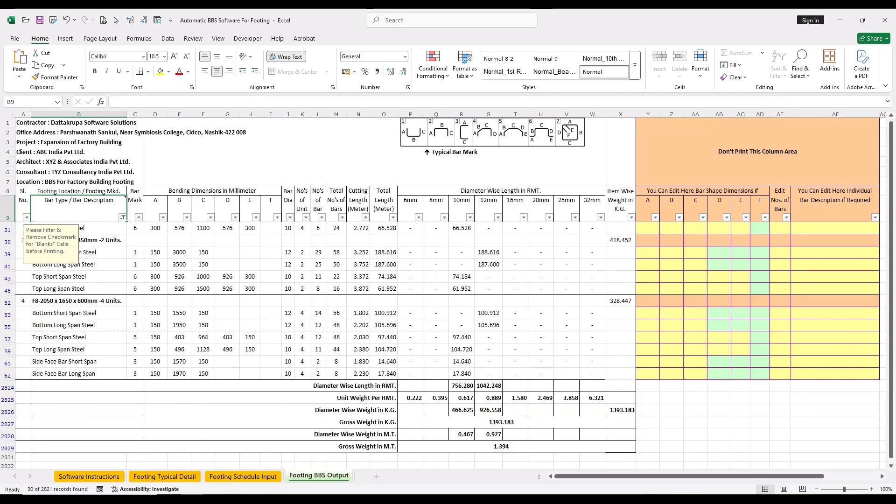
left_click_drag(411, 349, 513, 349)
left_click(462, 350)
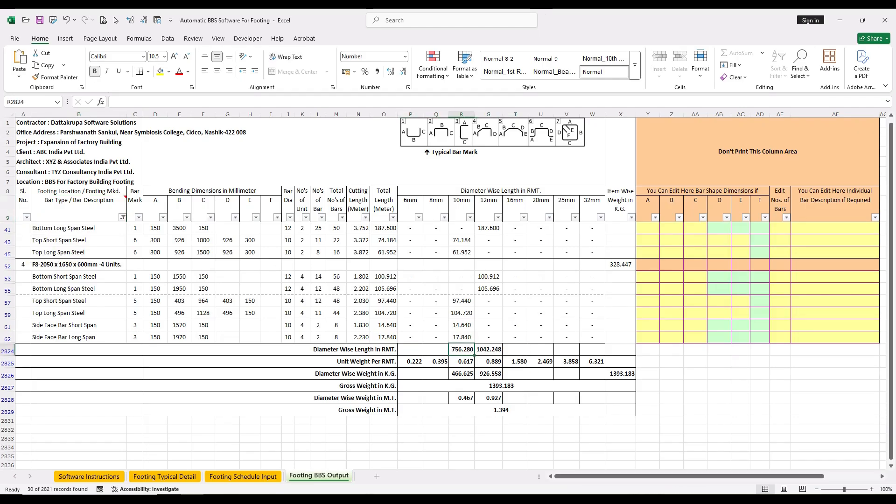
scroll(448, 299, "up", 2)
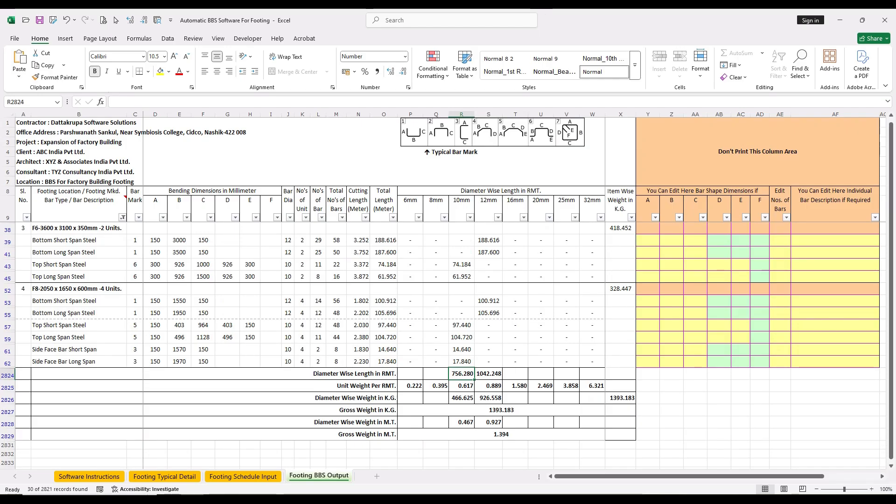
left_click(461, 386)
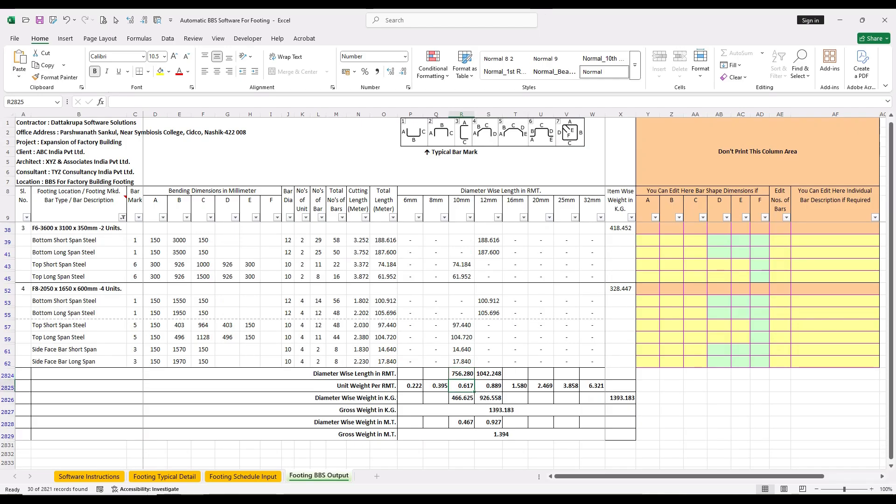
left_click(461, 374)
left_click(462, 386)
left_click(461, 398)
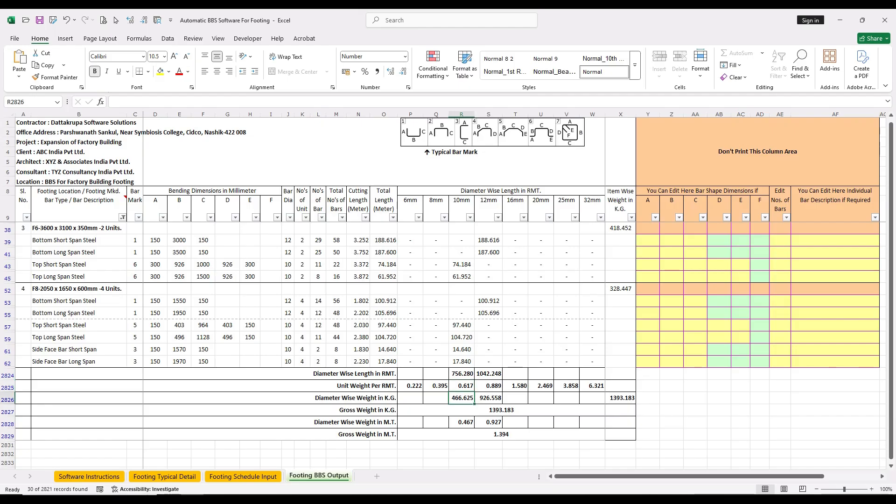
Step: Check the 12 mm weight in K.G., the diameter-wise weights in M.T. and the gross weight in M.T
left_click(489, 398)
left_click(461, 422)
left_click(512, 422)
left_click(501, 434)
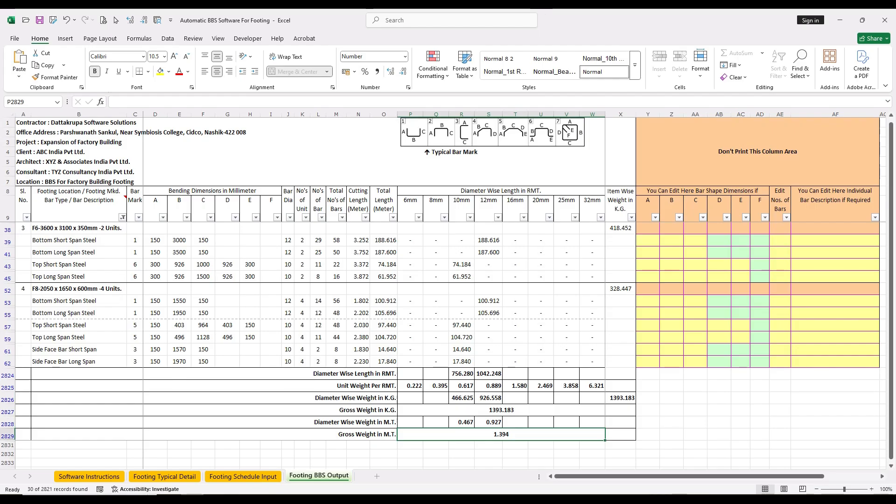
Step: Check F1's bottom short span bending dimensions, and set the diameter deduction at every bend from cutting length to NO
scroll(447, 299, "up", 4)
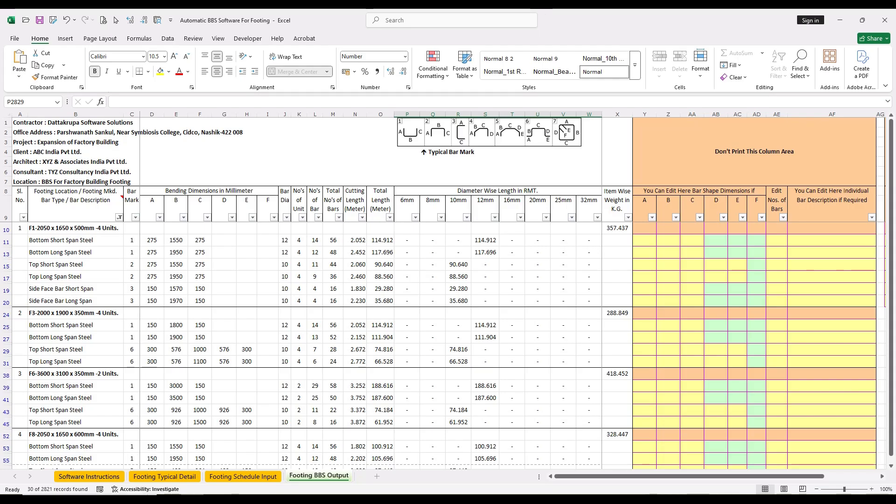
left_click_drag(151, 240, 200, 241)
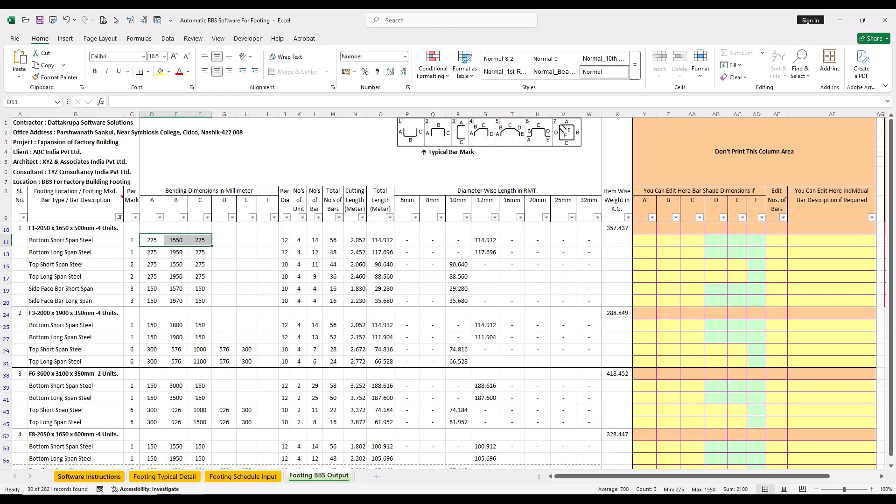
key("ctrl+Page_Up")
key("ctrl+Page_Up")
key("ctrl+Page_Up")
scroll(223, 350, "down", 2)
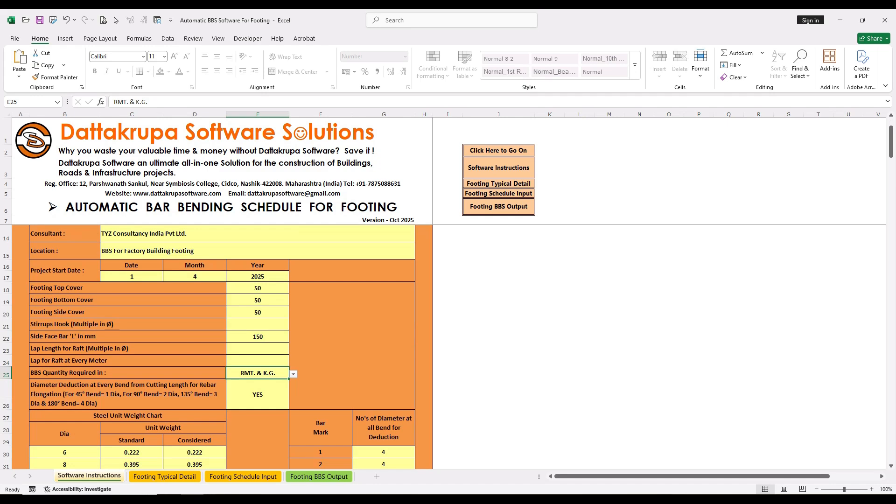
left_click(258, 394)
key("alt+Down")
key("Down")
key("Return")
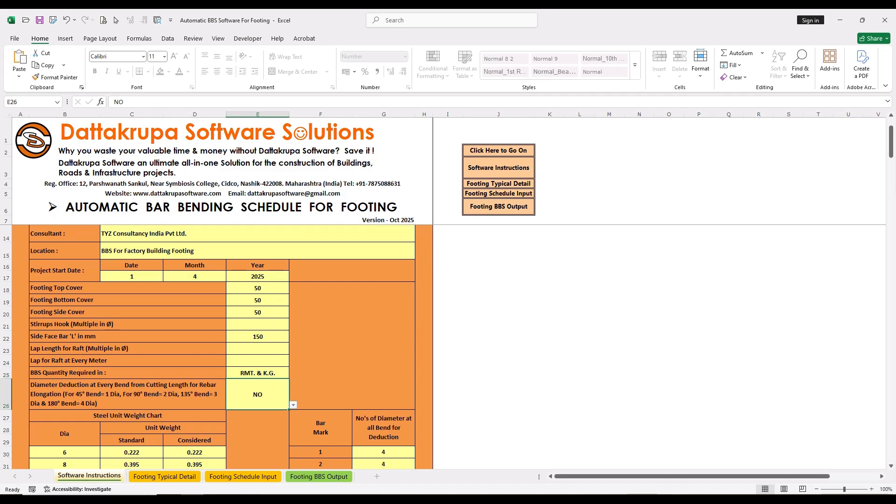
Step: On the Footing BBS Output sheet, compare F1's bottom short and long span bending dimensions with their cutting lengths
left_click(319, 476)
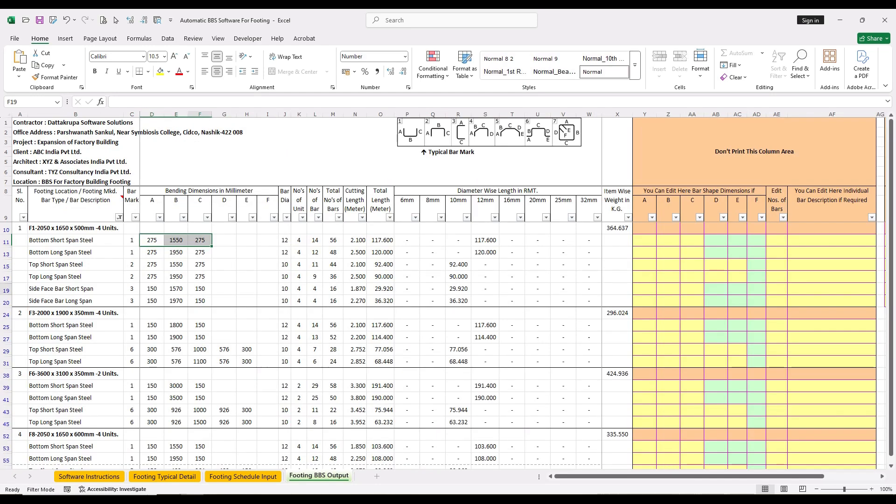
left_click_drag(151, 240, 200, 240)
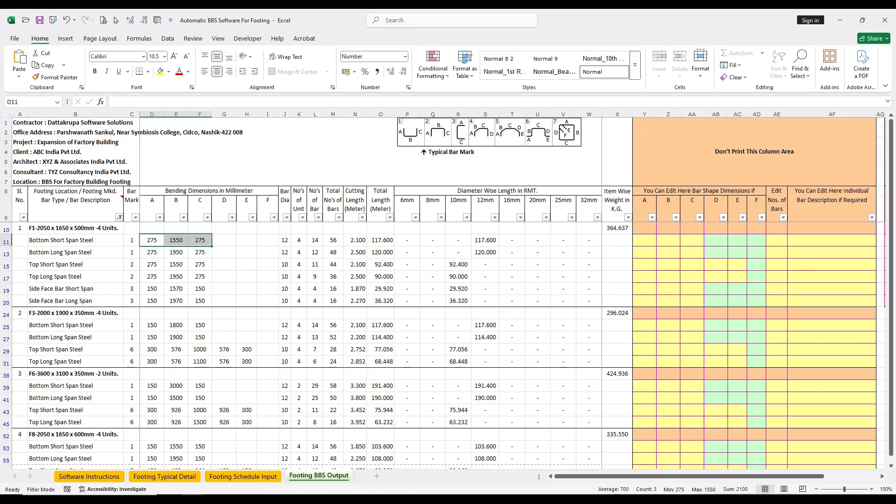
left_click(355, 240)
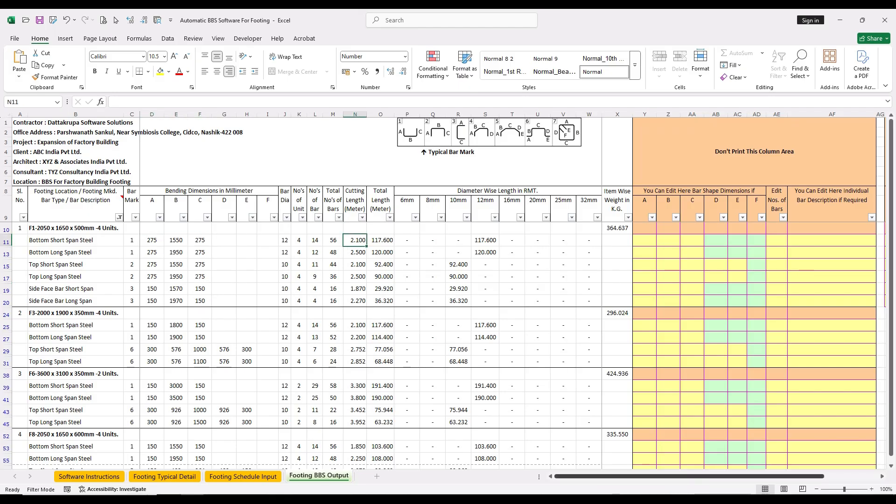
left_click_drag(151, 240, 199, 240)
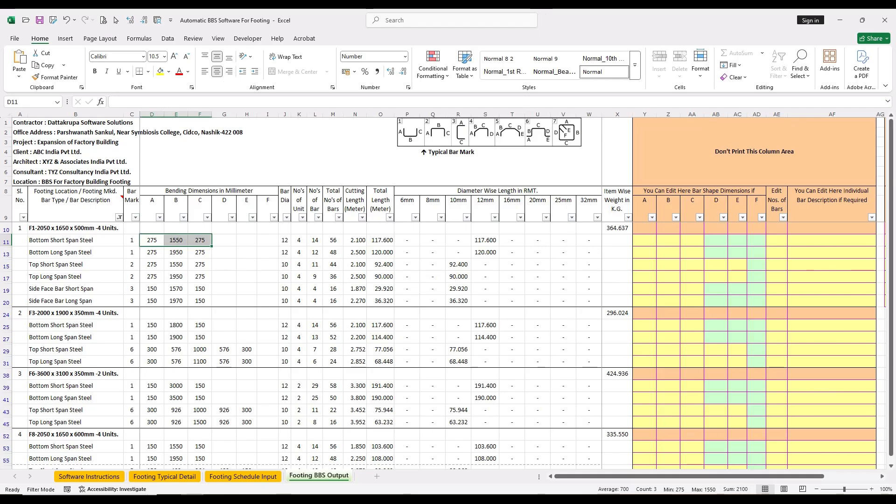
left_click_drag(152, 252, 200, 252)
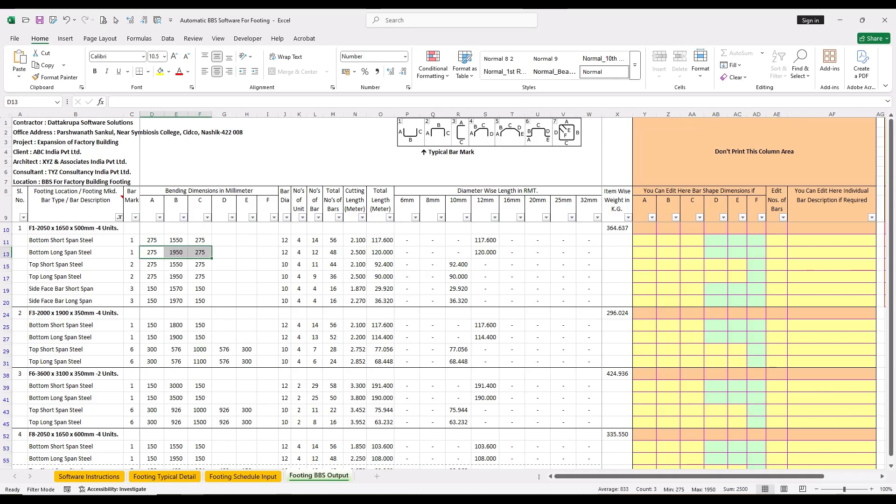
left_click(355, 253)
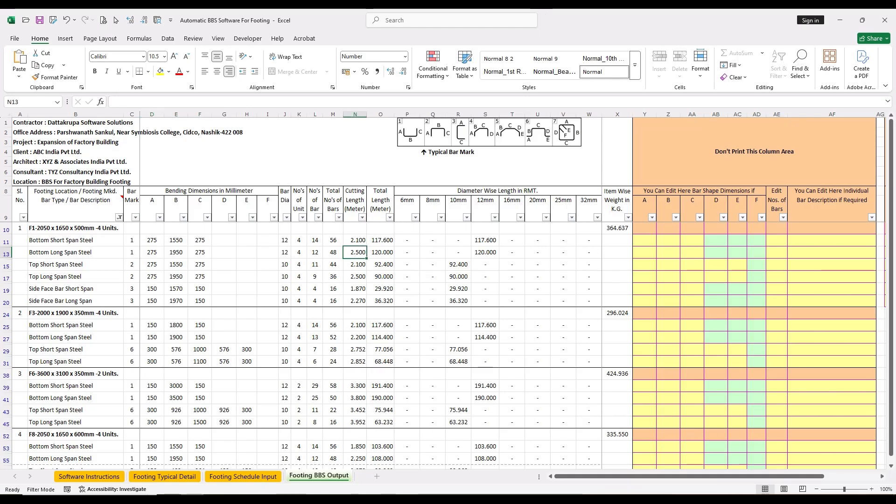
Step: Examine the editable bar shape dimension columns A to F and the Edit Nos. of Bars column for footing F1
scroll(446, 345, "down", 10)
scroll(446, 345, "up", 10)
left_click_drag(612, 476, 645, 477)
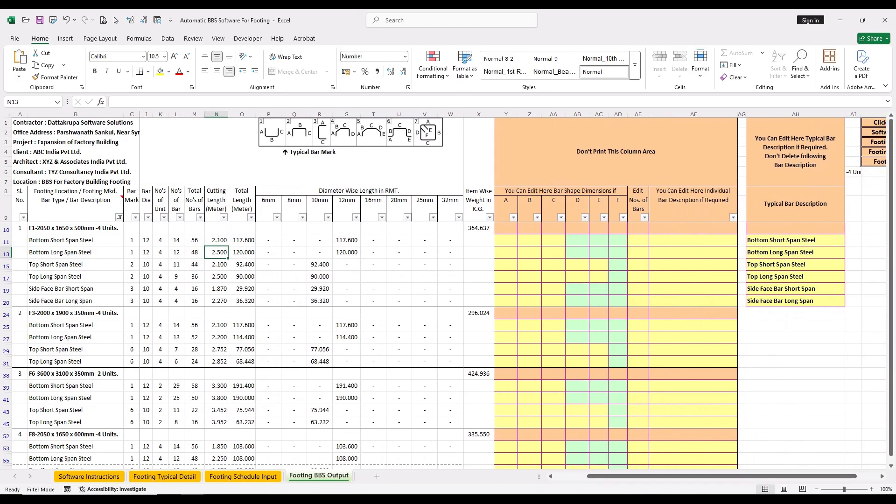
left_click_drag(532, 191, 726, 375)
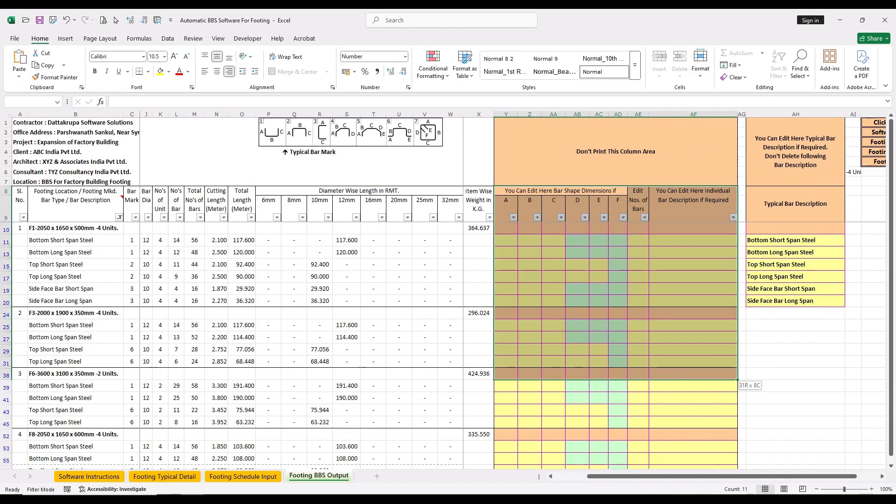
left_click(577, 277)
left_click_drag(505, 240, 616, 300)
left_click(618, 289)
left_click(506, 240)
left_click(553, 239)
left_click(577, 264)
left_click(638, 240)
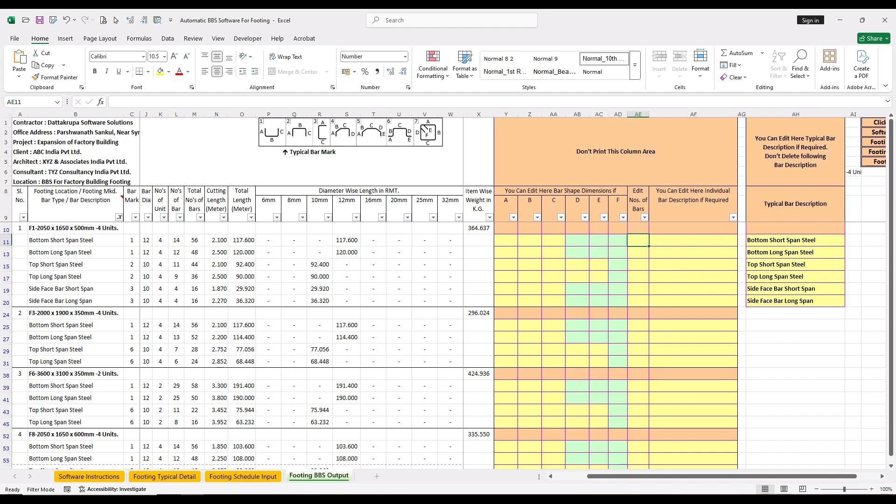
Step: Compare F1's bar descriptions with the editable individual description cells and the Typical Bar Description list
left_click(76, 240)
left_click(76, 252)
left_click(76, 264)
left_click(693, 239)
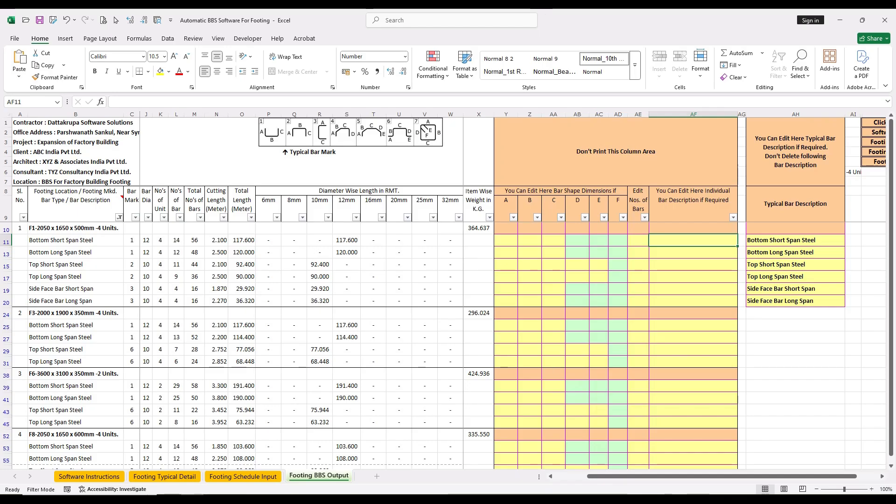
key("Down")
key("Down")
key("Down")
key("Down")
key("Down")
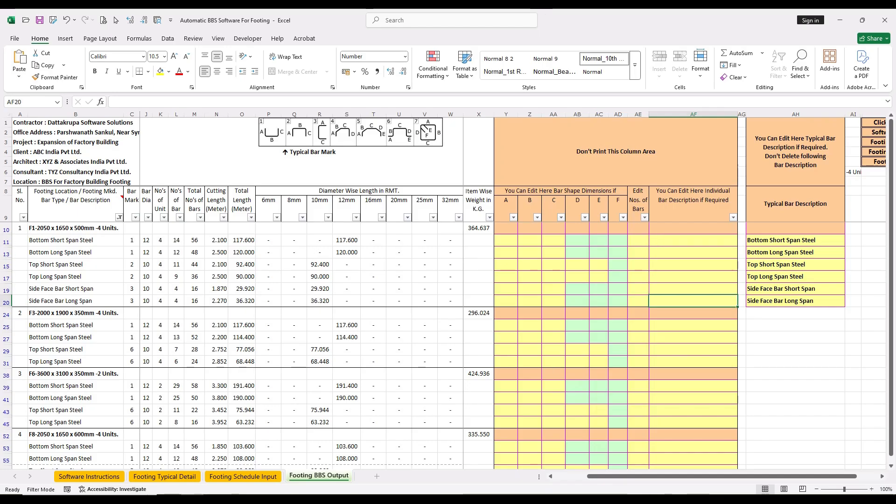
left_click_drag(795, 240, 795, 300)
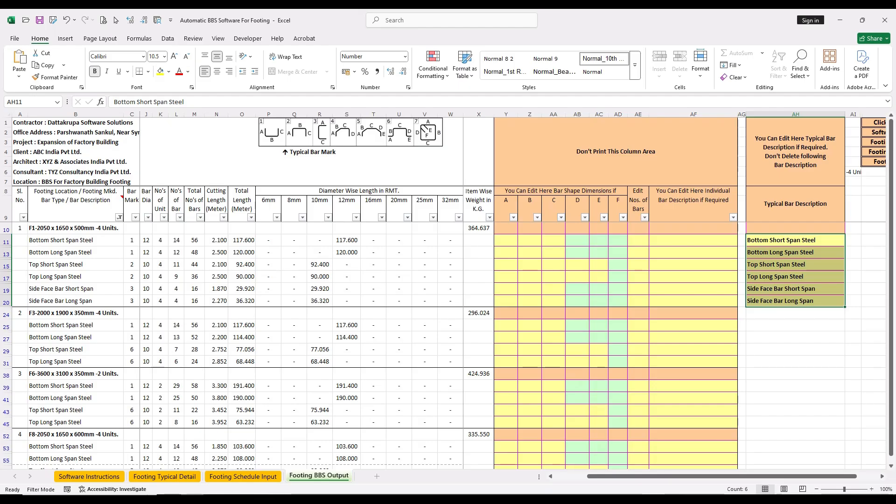
Step: Review the bar descriptions of all four footings and the diameter-wise length and weight summary rows
left_click_drag(76, 240, 75, 434)
scroll(75, 326, "up", 2)
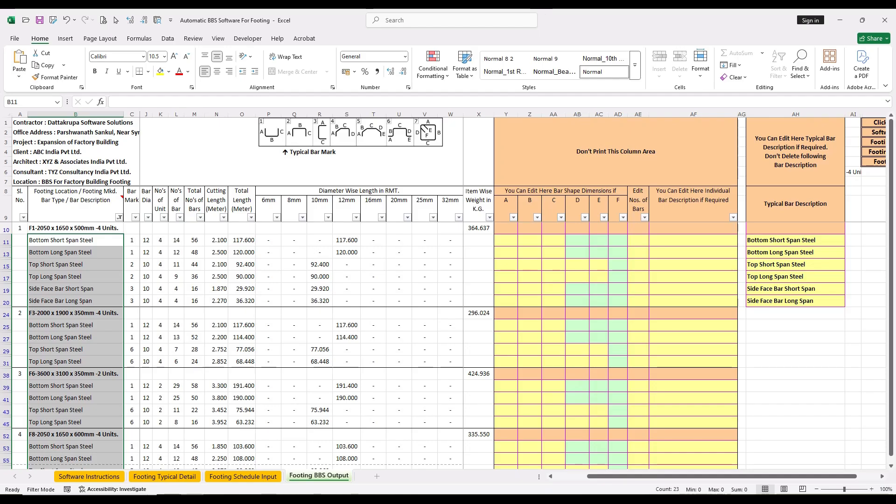
scroll(373, 345, "down", 4)
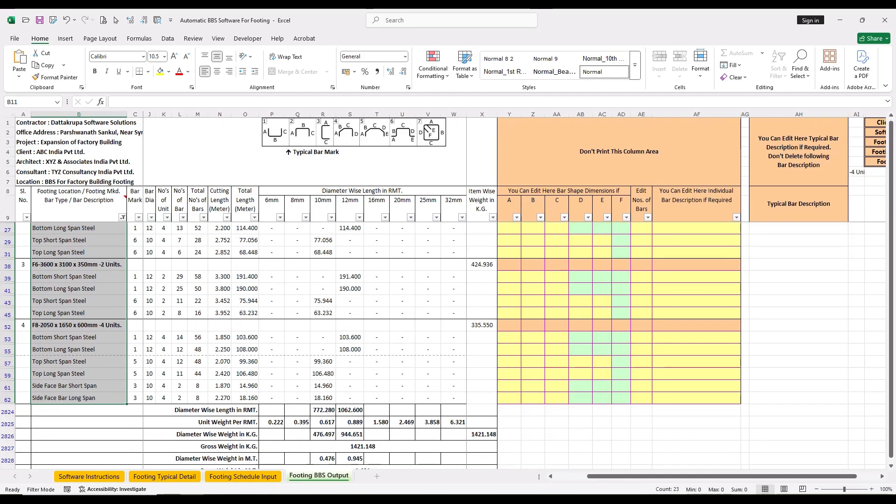
key("ctrl+shift+0")
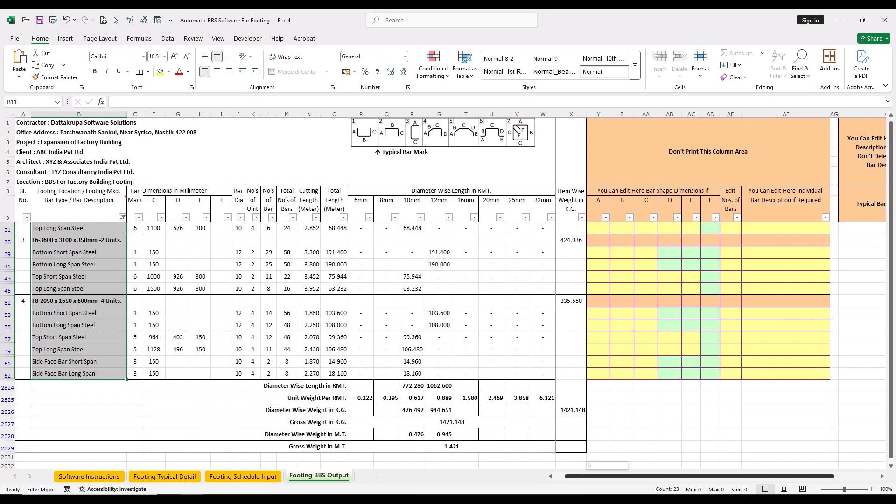
scroll(374, 345, "up", 4)
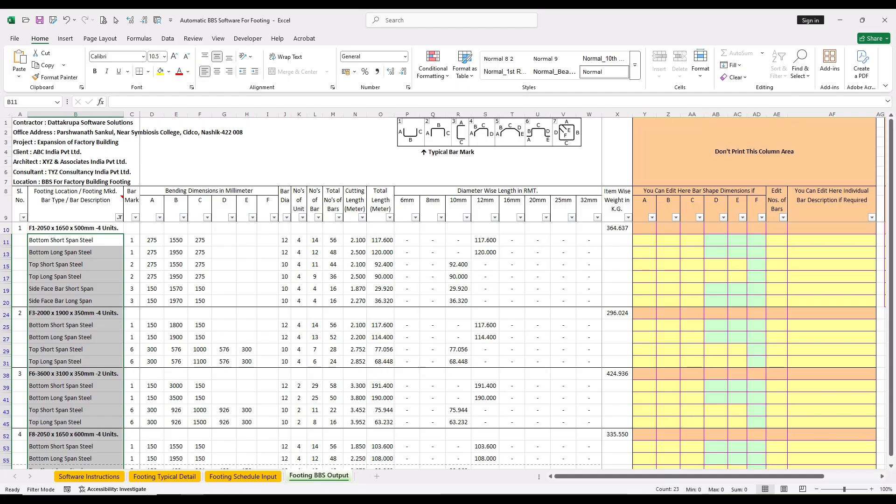
left_click(75, 253)
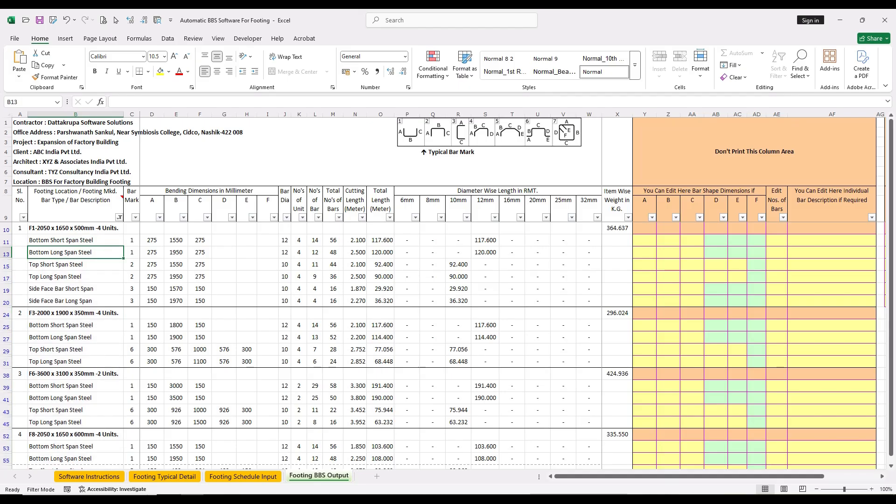
scroll(443, 345, "down", 4)
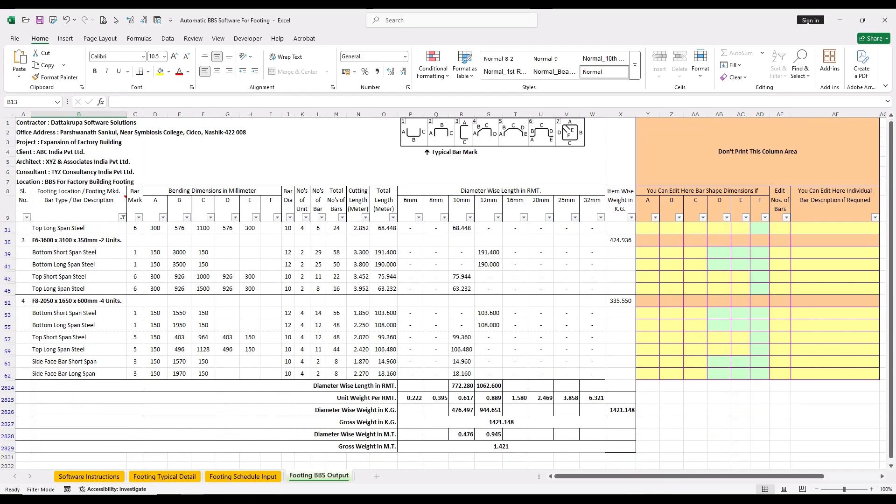
scroll(443, 345, "up", 4)
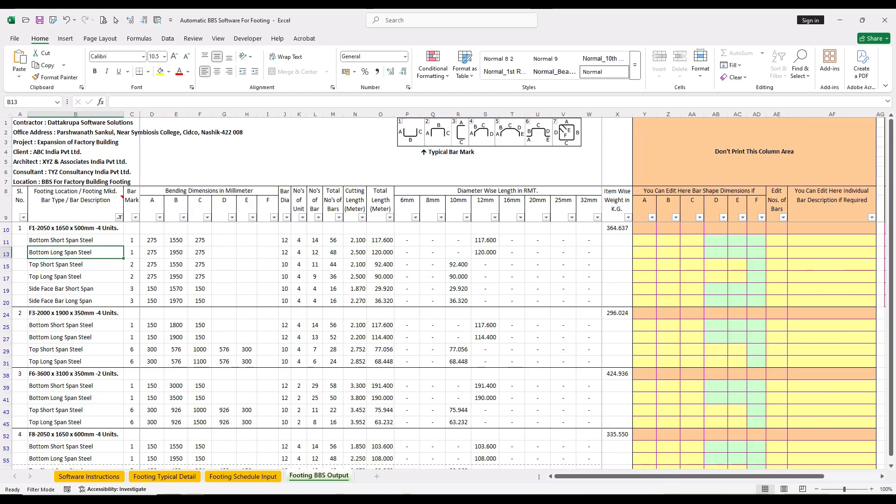
Step: View the Footing Schedule Input sheet, and switch to AutoCAD to examine the column schedule and footing reinforcement drawings
left_click(242, 476)
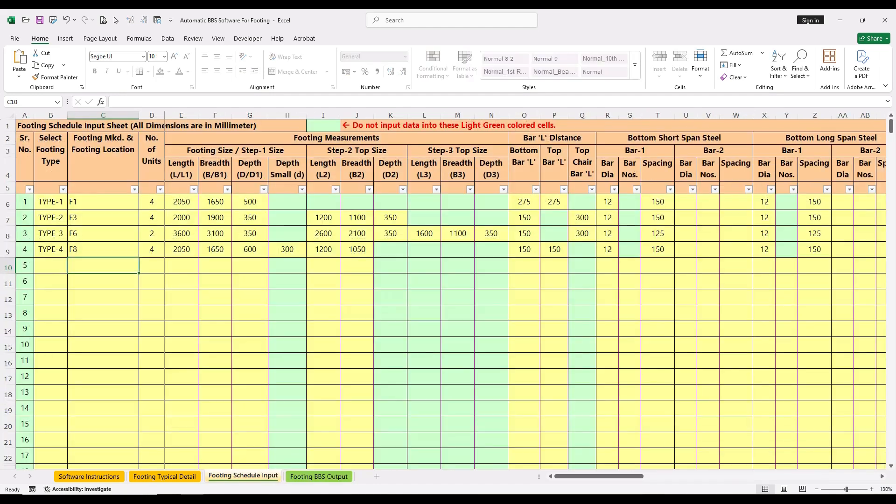
left_click(164, 477)
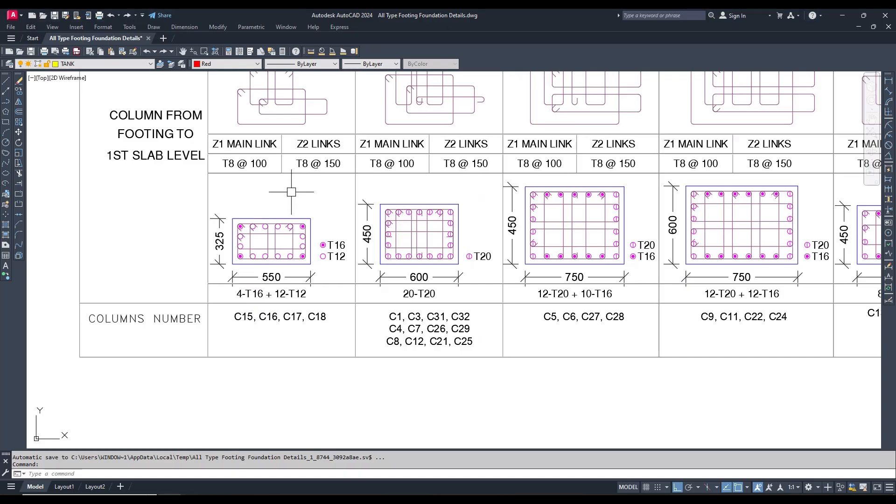
scroll(261, 261, "down", 10)
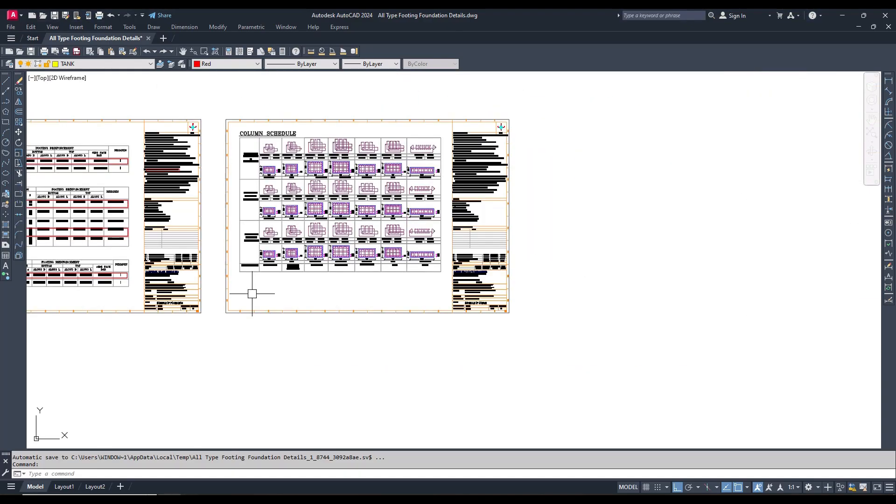
scroll(134, 230, "up", 6)
scroll(364, 216, "down", 4)
scroll(169, 214, "up", 4)
scroll(242, 218, "down", 4)
scroll(520, 217, "up", 5)
scroll(472, 213, "down", 6)
scroll(403, 216, "up", 3)
scroll(479, 213, "up", 5)
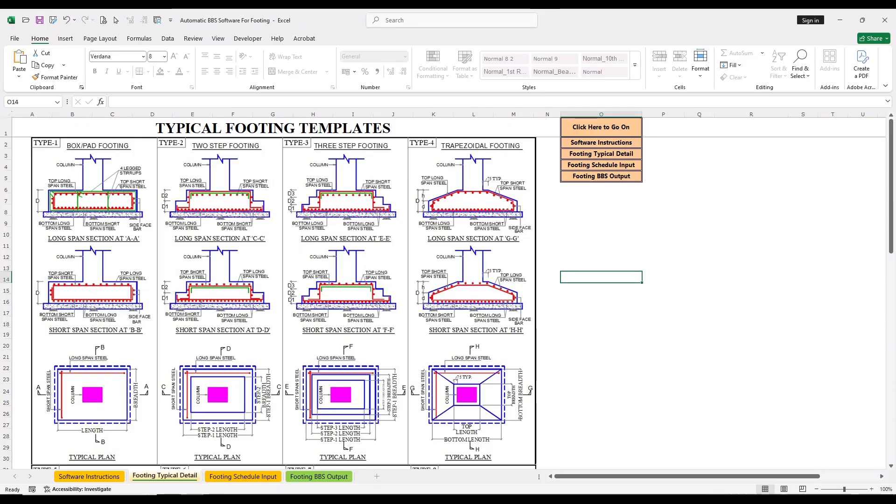
Step: Return to the Software Instructions sheet in Excel and review its Automatic Bar Bending Schedule for Footing heading
left_click(89, 476)
scroll(222, 326, "up", 2)
left_click_drag(70, 208, 415, 208)
left_click(256, 285)
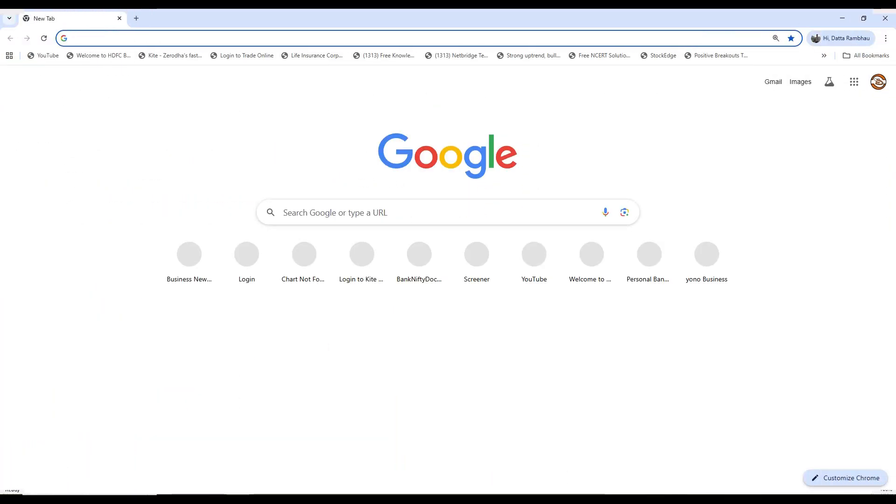
Step: Switch to Chrome, search Google for udemy and open the Udemy website
left_click(283, 212)
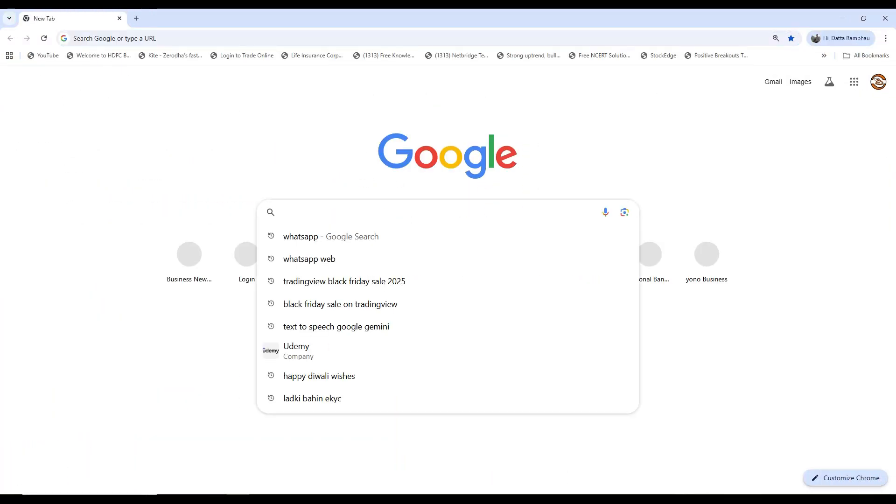
type("udemy")
key("Down")
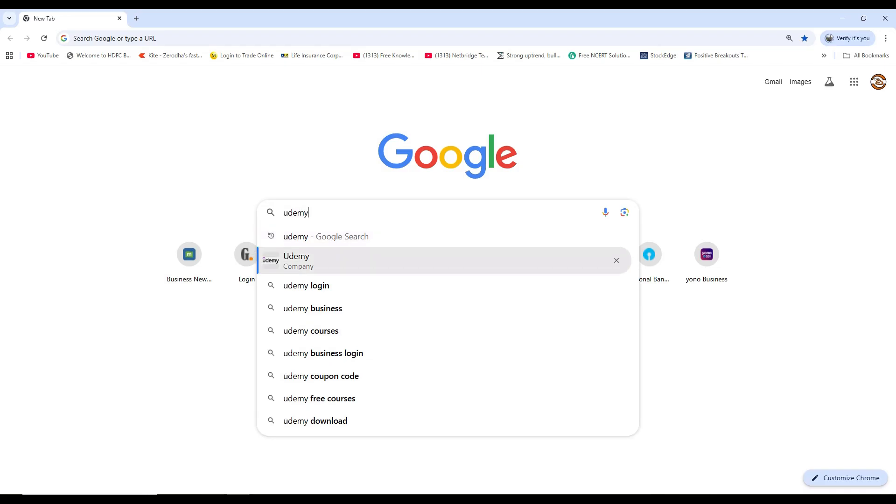
key("Return")
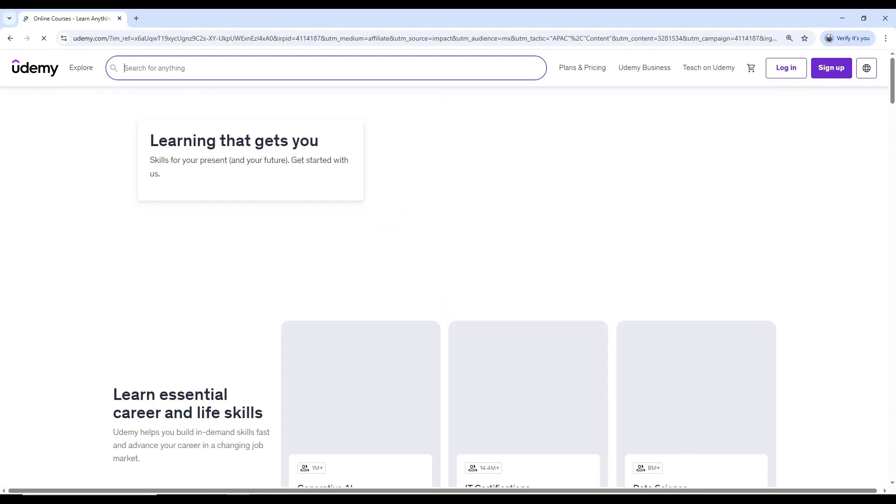
Step: Search Udemy for the instructor's name and open the course Quantity Surveying, Building Estimation with Project Billing
type("DATTA MAHALE")
key("Return")
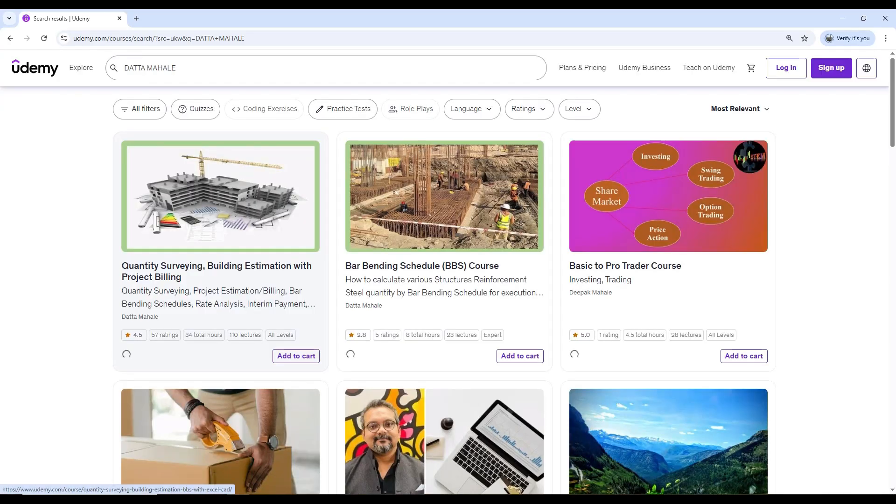
left_click(217, 271)
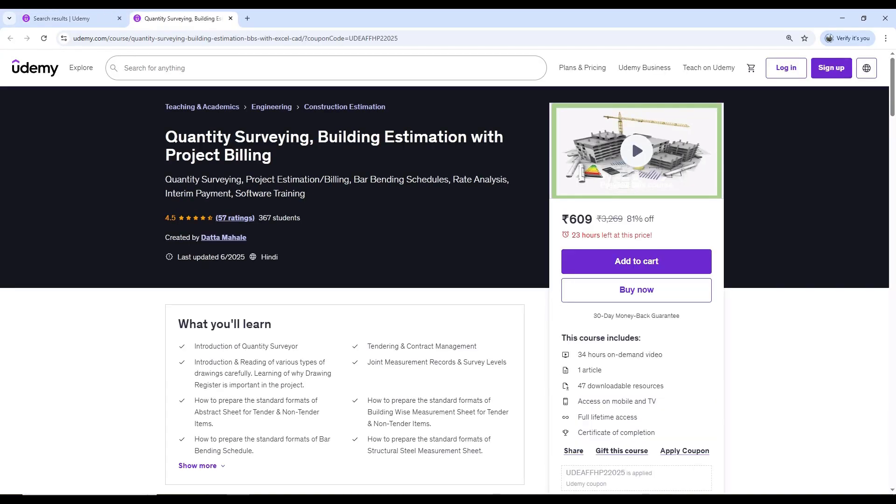
Step: Look through the course's content sections, requirements, description and related courses
scroll(631, 138, "down", 7)
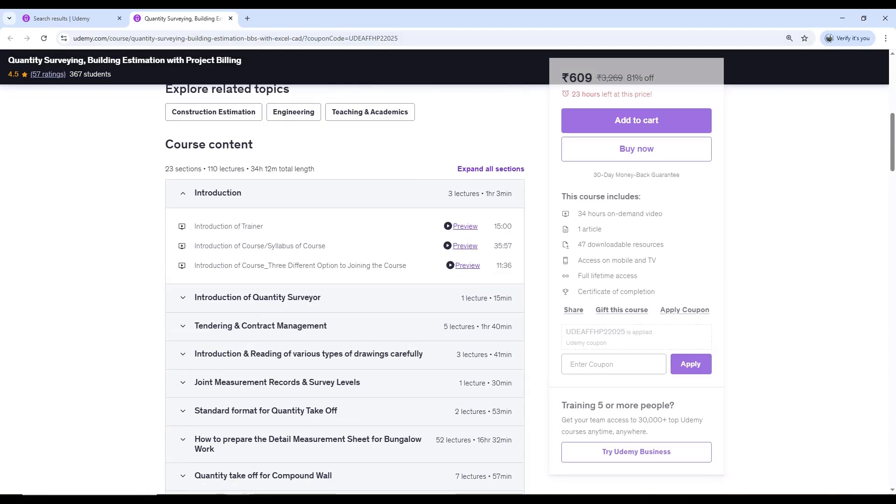
scroll(345, 289, "down", 9)
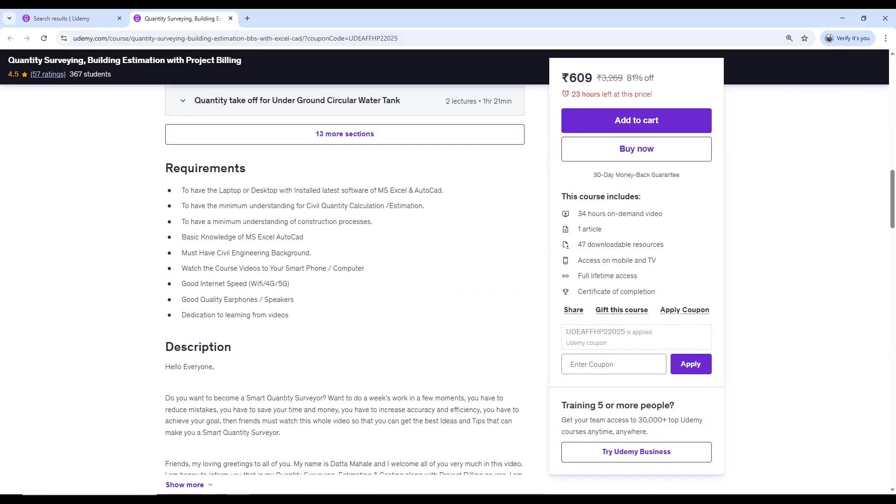
scroll(345, 290, "down", 3)
scroll(279, 126, "down", 7)
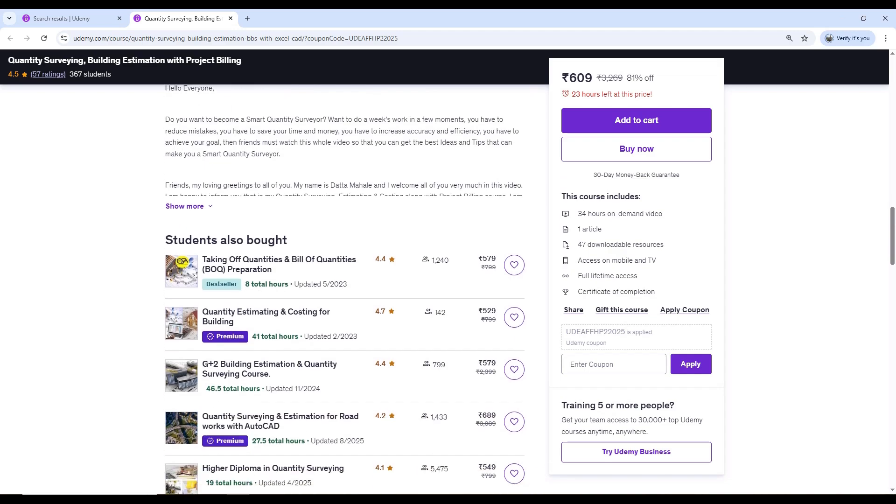
scroll(280, 126, "down", 3)
scroll(280, 126, "up", 20)
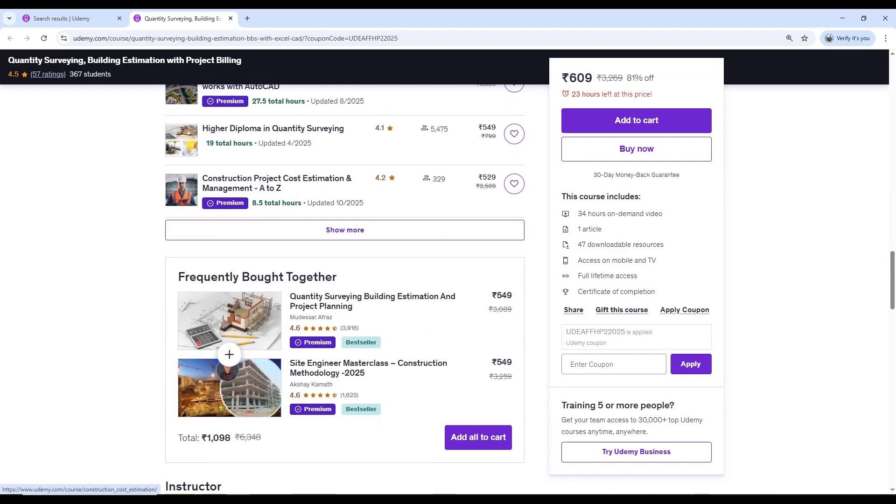
scroll(631, 136, "up", 6)
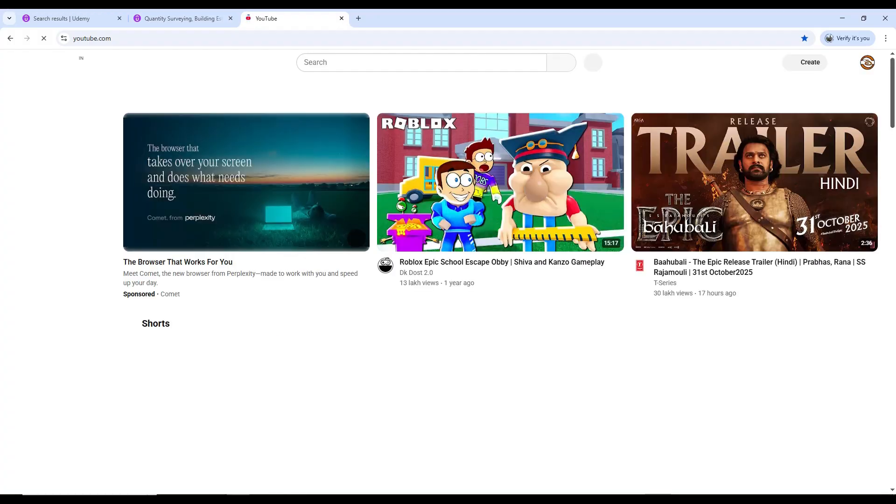
Step: Search YouTube for dattakrupa software and open the Dattakrupa Software channel
left_click(413, 63)
type("DATTA")
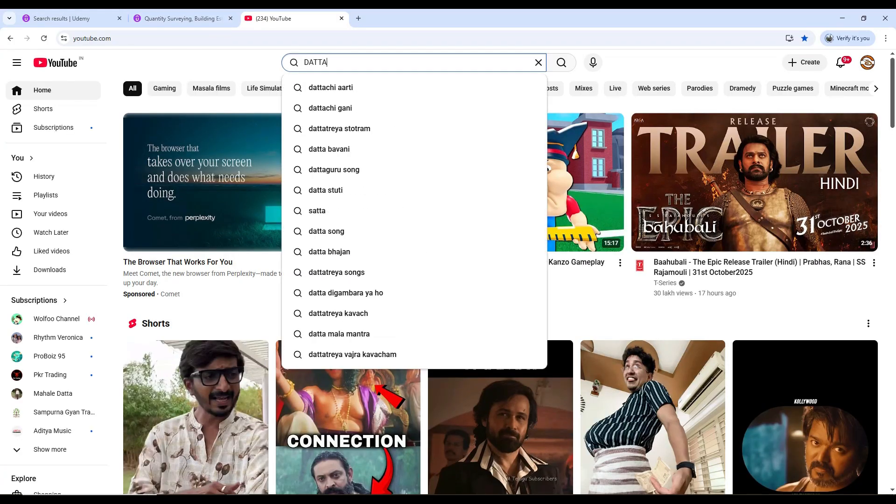
type("KRUPA SOFTWARE")
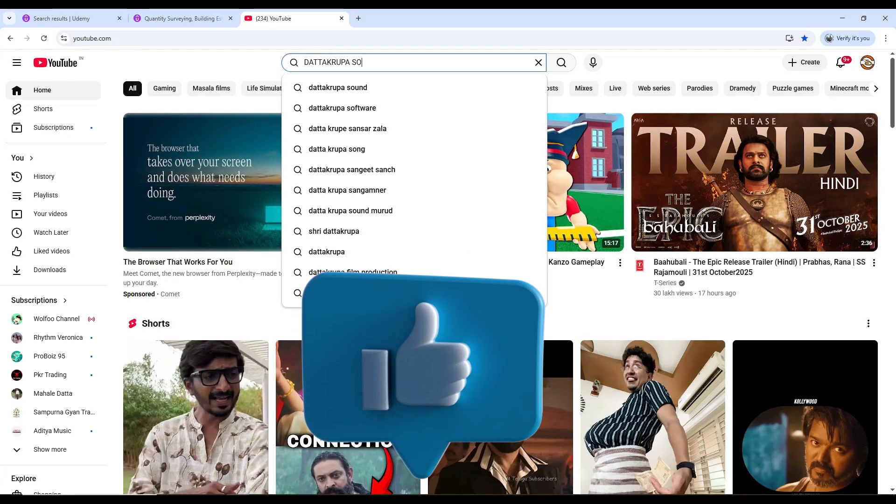
key("Down")
key("Return")
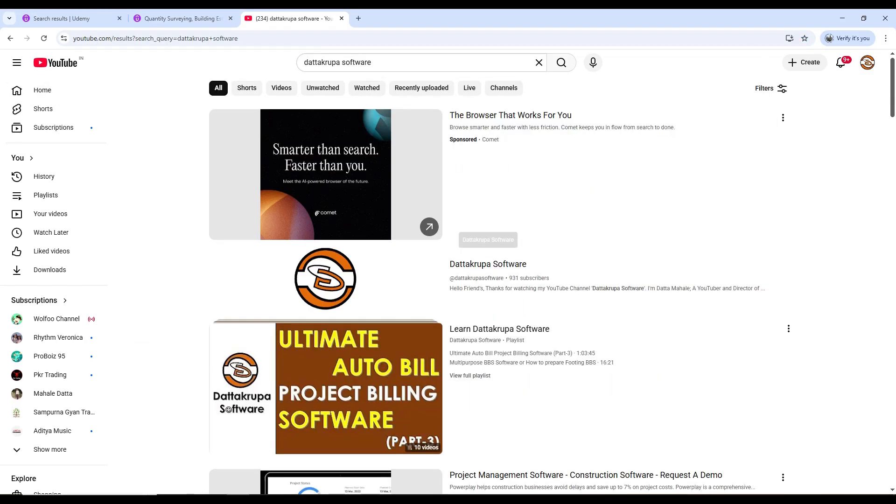
left_click(488, 263)
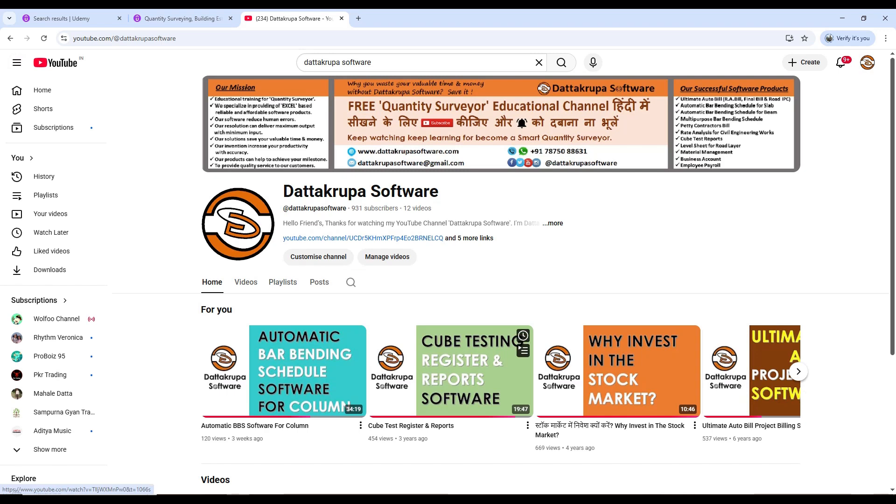